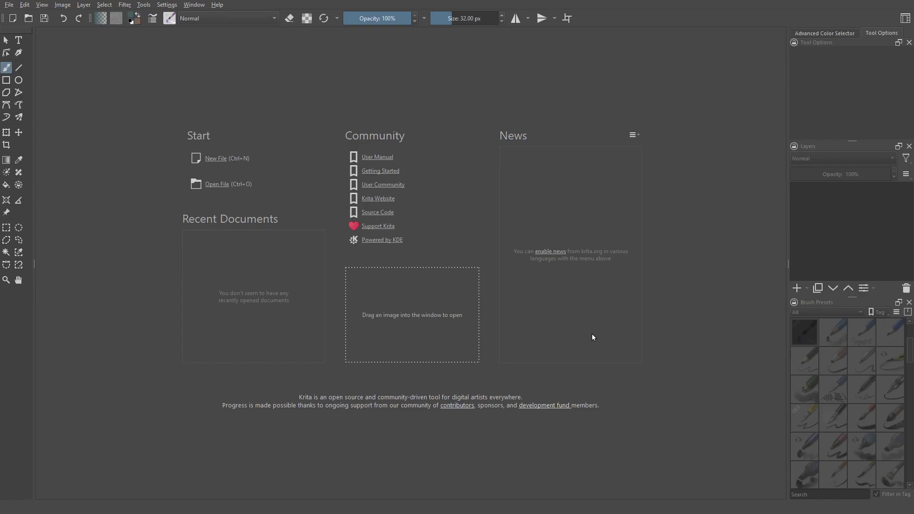
# Create a new document 32 cm wide and 18 cm high
pyautogui.click(216, 160)
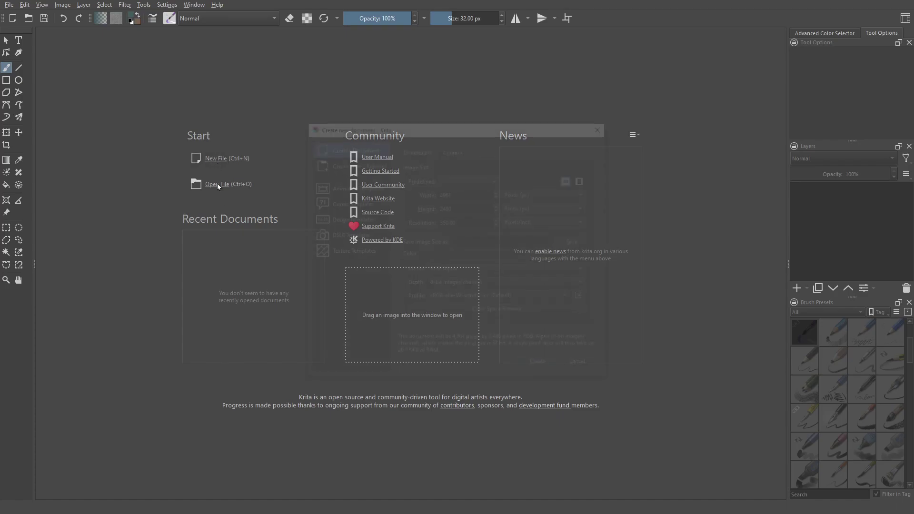
pyautogui.click(543, 194)
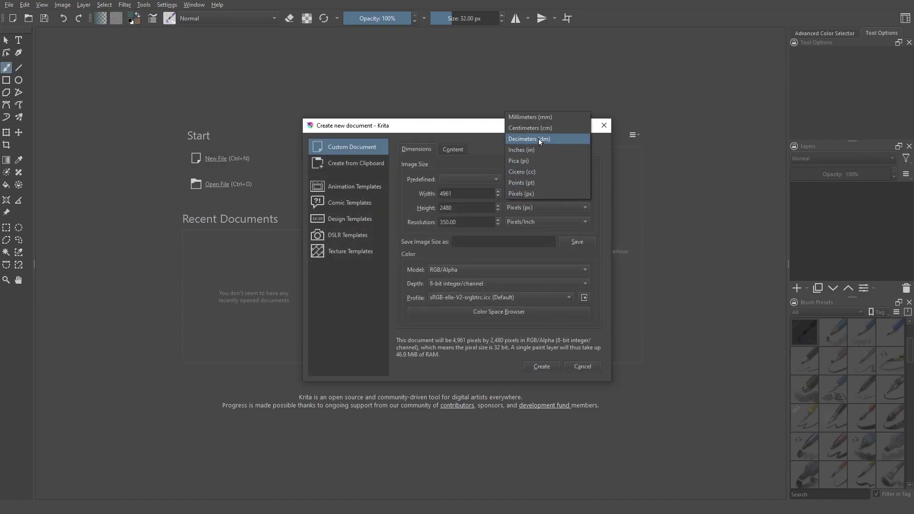
pyautogui.click(541, 129)
pyautogui.click(529, 208)
pyautogui.click(530, 143)
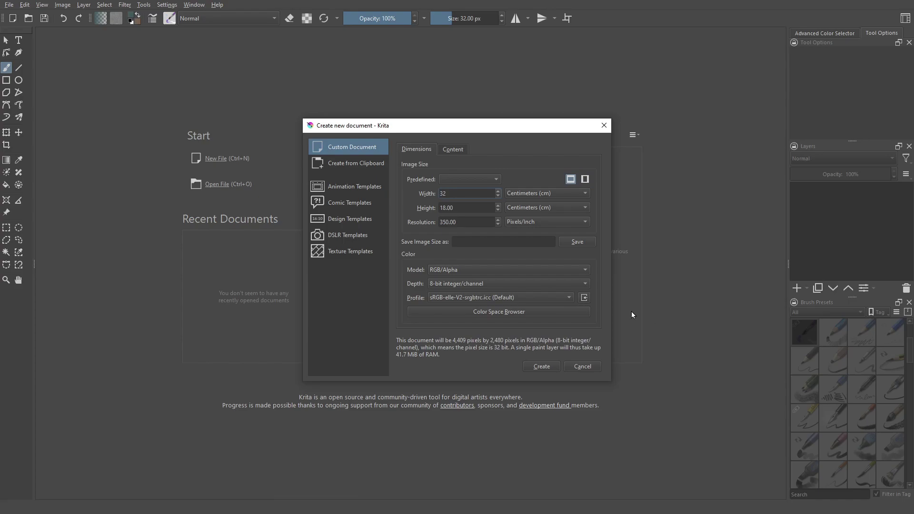
pyautogui.write('32')
pyautogui.click(468, 208)
pyautogui.press('Return')
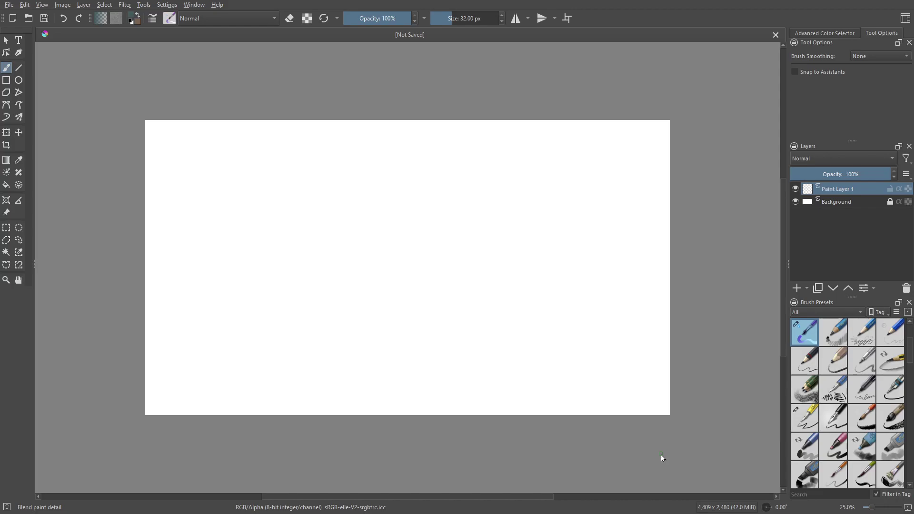
# Import the downloaded photo of a stone path above a grassy bay as a new layer
pyautogui.hotkey('ctrl', 'i')
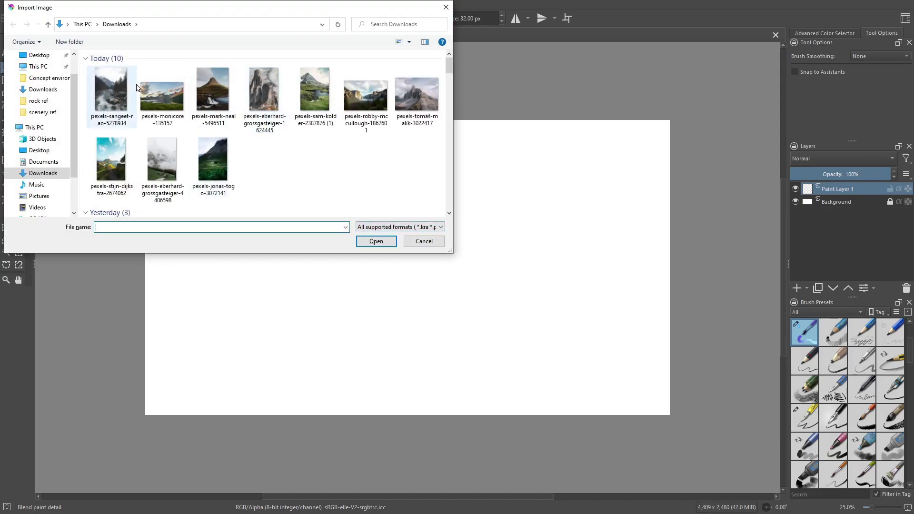
pyautogui.click(113, 168)
pyautogui.doubleClick(113, 168)
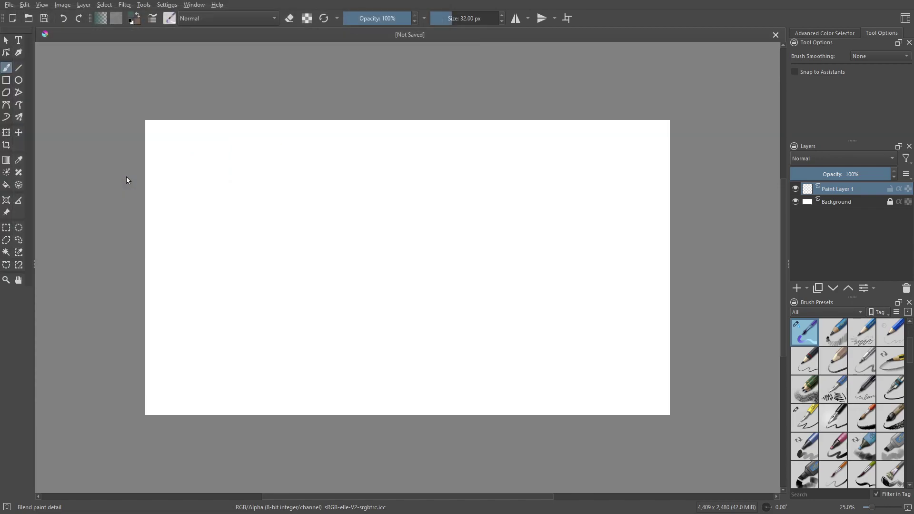
# Scale the imported photo down until it fits the canvas height and place it in the canvas's left part
pyautogui.hotkey('ctrl', 't')
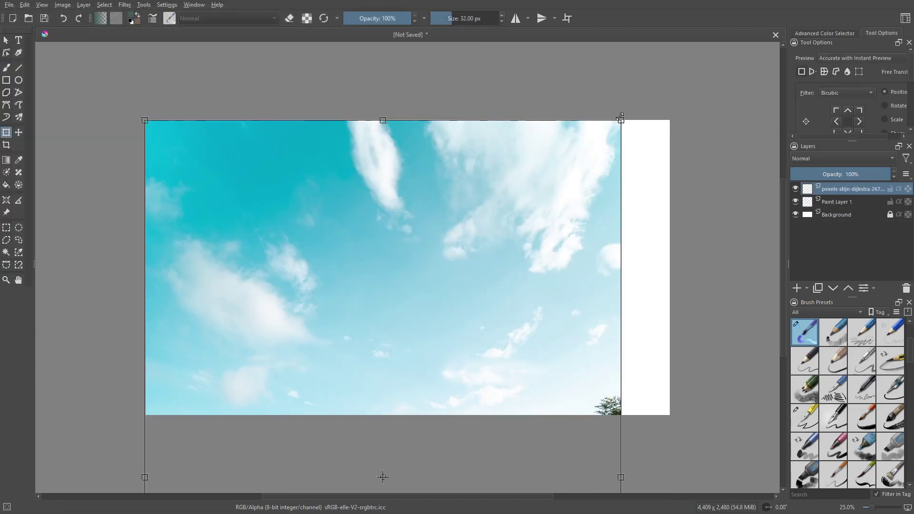
pyautogui.moveTo(621, 118); pyautogui.dragTo(358, 396)
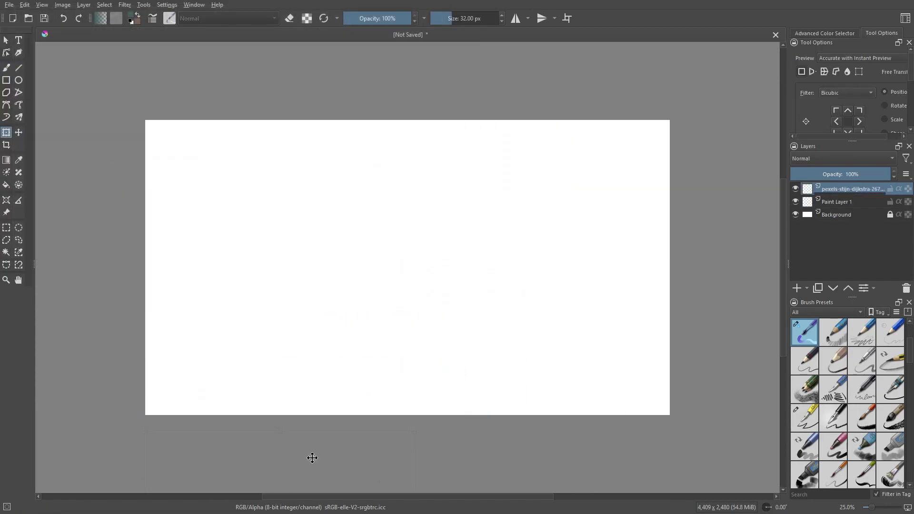
pyautogui.moveTo(313, 457); pyautogui.dragTo(453, 143)
pyautogui.moveTo(546, 124); pyautogui.dragTo(276, 210)
pyautogui.press('Return')
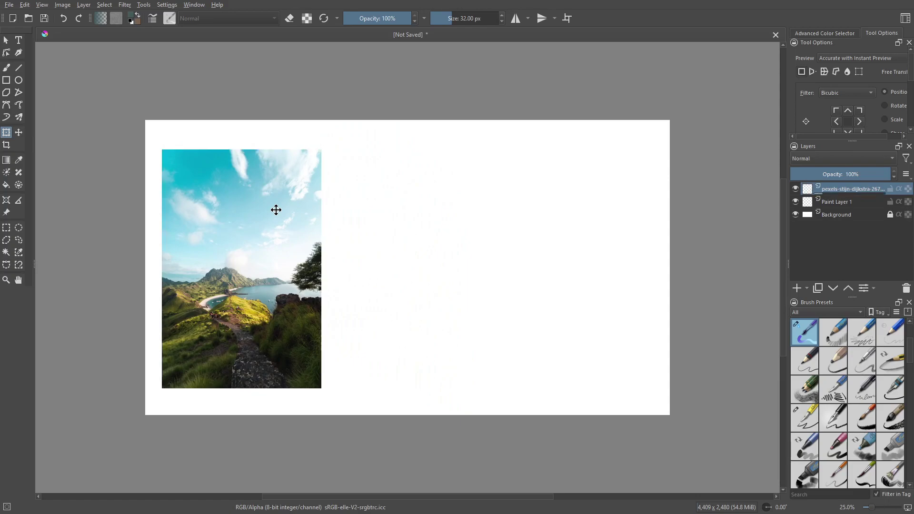
# Examine the reference photo's hills, path and bay close up
pyautogui.hotkey('ctrl', '+')
pyautogui.hotkey('ctrl', '+')
pyautogui.moveTo(179, 275); pyautogui.dragTo(403, 245)
pyautogui.scroll(3, 476, 247)
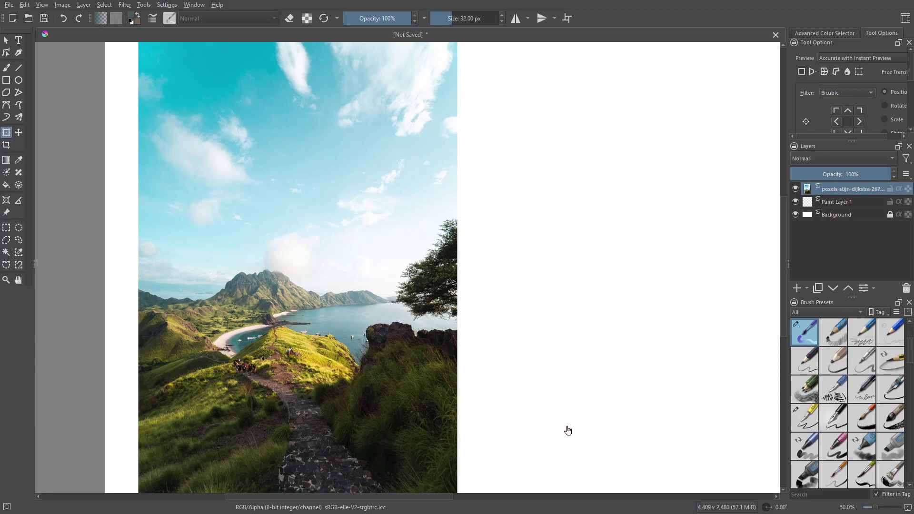
pyautogui.hotkey('ctrl', '-')
pyautogui.hotkey('ctrl', '-')
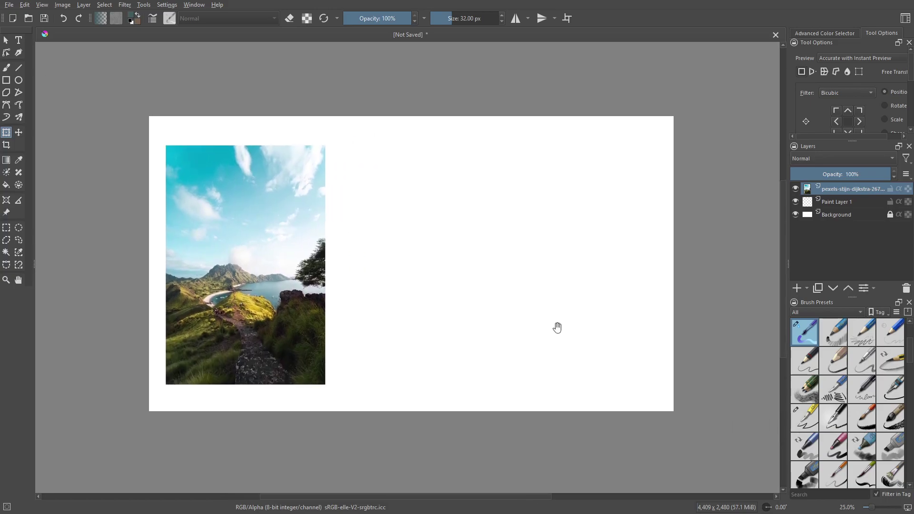
# Rename the empty paint layer below the photo as bg sketch 01
pyautogui.press('pagedown')
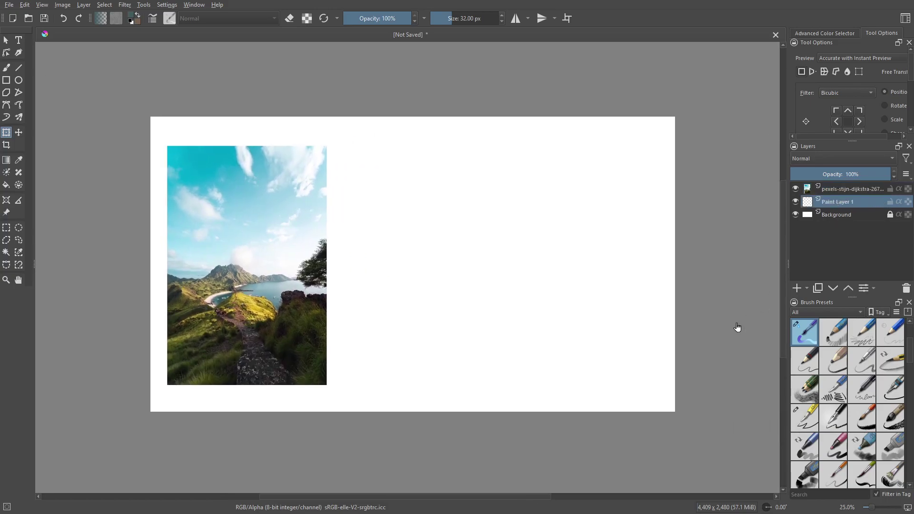
pyautogui.doubleClick(841, 204)
pyautogui.write('bg sketch')
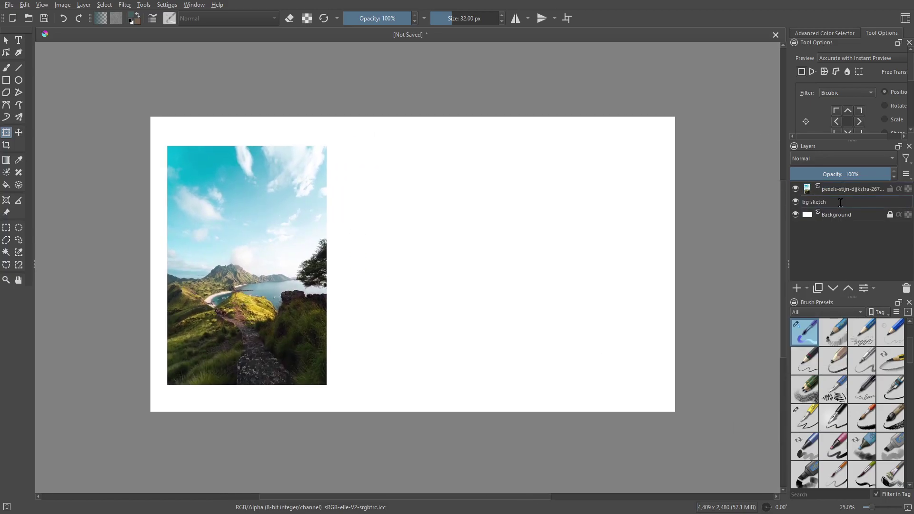
pyautogui.write(' 01')
pyautogui.press('Return')
# Activate the Blend paint detail brush and enlarge it to 144 px
pyautogui.rightClick(489, 330)
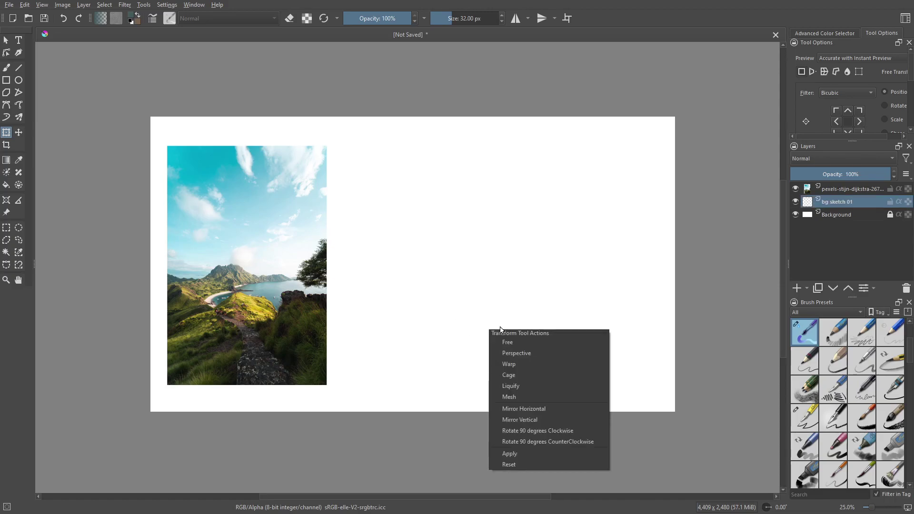
pyautogui.press('Escape')
pyautogui.press('b')
pyautogui.rightClick(510, 294)
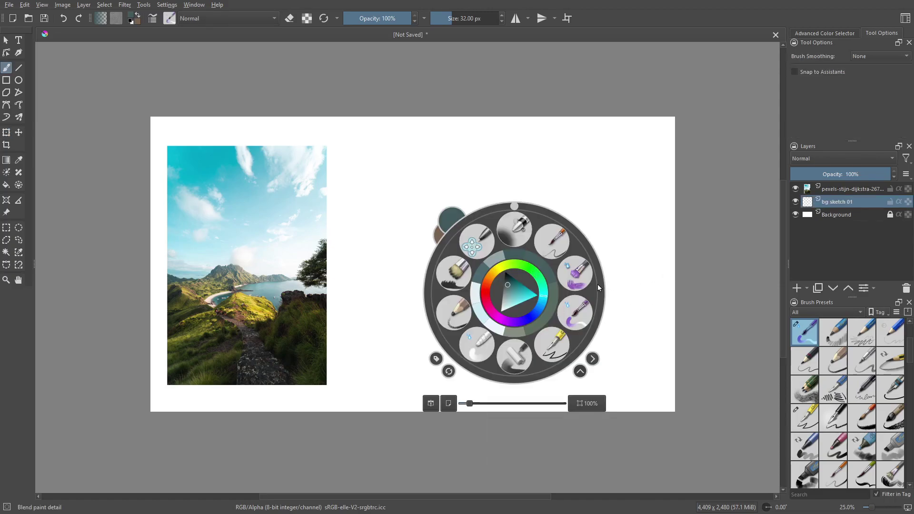
pyautogui.rightClick(576, 313)
pyautogui.press(']')
pyautogui.press(']')
pyautogui.press(']')
pyautogui.press(']')
pyautogui.press(']')
pyautogui.press(']')
pyautogui.press(']')
pyautogui.press(']')
pyautogui.press(']')
pyautogui.press(']')
pyautogui.press(']')
pyautogui.press(']')
pyautogui.press(']')
pyautogui.press(']')
pyautogui.press(']')
pyautogui.press(']')
pyautogui.press(']')
pyautogui.press(']')
pyautogui.press(']')
pyautogui.press(']')
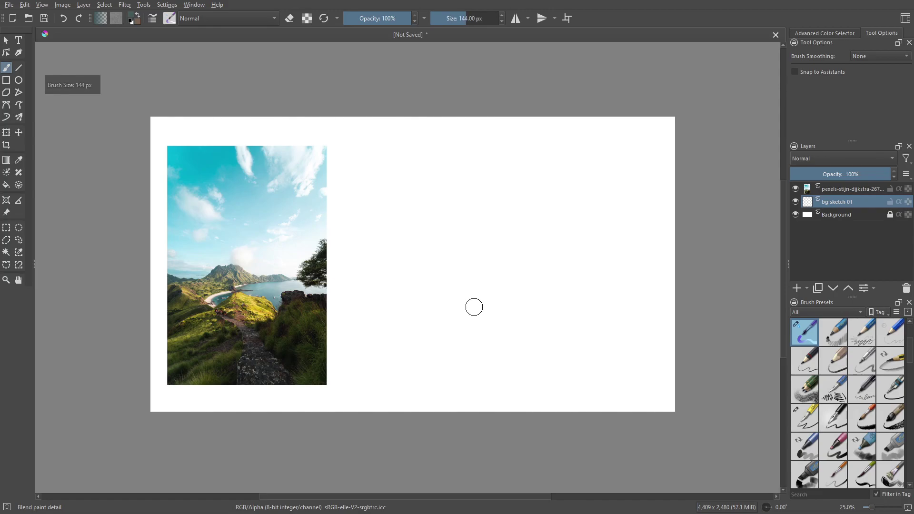
# With a slightly larger brush, sample yellow from the photo's sunlit grass and block in a gently rising field across the canvas
pyautogui.moveTo(474, 306); pyautogui.dragTo(502, 303)
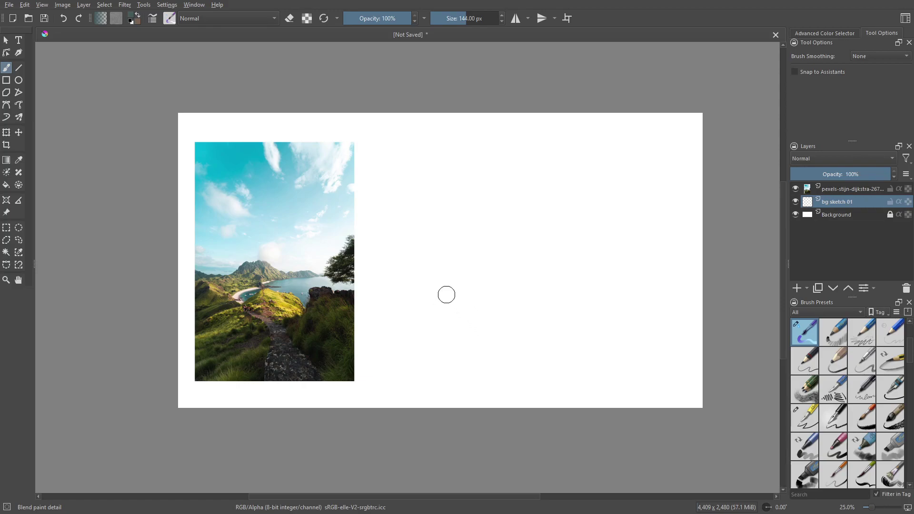
pyautogui.press(']')
pyautogui.press(']')
pyautogui.keyDown('ctrl'); pyautogui.click(287, 306); pyautogui.keyUp('ctrl')
pyautogui.moveTo(677, 271)
pyautogui.mouseDown()
pyautogui.moveTo(474, 281)
pyautogui.moveTo(700, 267)
pyautogui.mouseUp()
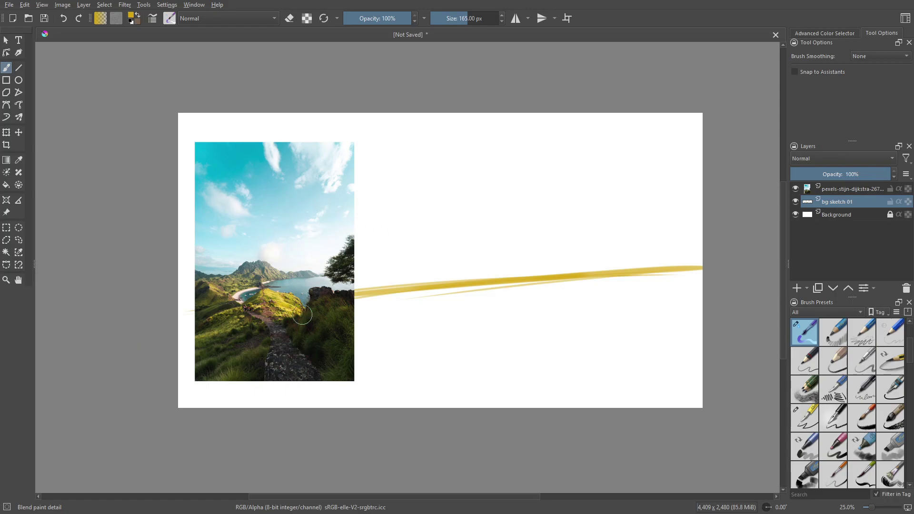
pyautogui.moveTo(665, 274)
pyautogui.mouseDown()
pyautogui.moveTo(509, 319)
pyautogui.moveTo(481, 312)
pyautogui.moveTo(516, 284)
pyautogui.moveTo(405, 305)
pyautogui.moveTo(481, 314)
pyautogui.mouseUp()
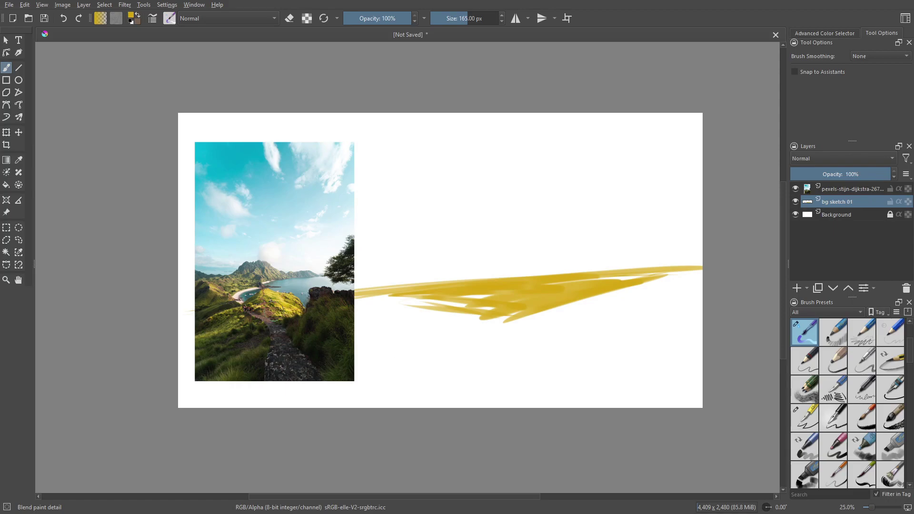
# Sample the brownish path colour from the photo and sketch both curved edges of a road winding down to the canvas's lower edge
pyautogui.keyDown('ctrl'); pyautogui.click(266, 320); pyautogui.keyUp('ctrl')
pyautogui.moveTo(388, 286)
pyautogui.mouseDown()
pyautogui.moveTo(491, 318)
pyautogui.moveTo(543, 350)
pyautogui.moveTo(514, 405)
pyautogui.mouseUp()
pyautogui.moveTo(469, 322); pyautogui.dragTo(447, 362)
pyautogui.moveTo(473, 334); pyautogui.dragTo(293, 401)
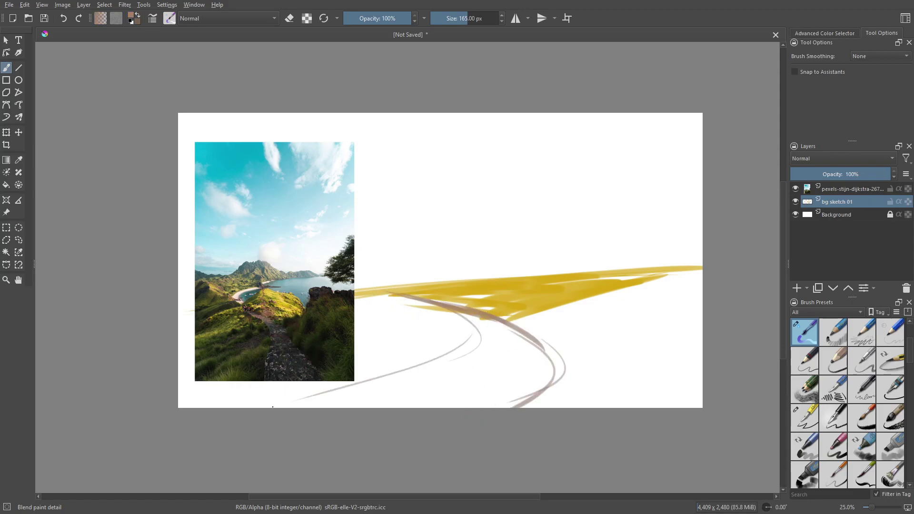
pyautogui.moveTo(450, 350); pyautogui.dragTo(232, 408)
pyautogui.moveTo(414, 356); pyautogui.dragTo(300, 396)
pyautogui.moveTo(450, 310)
pyautogui.mouseDown()
pyautogui.moveTo(551, 365)
pyautogui.moveTo(541, 378)
pyautogui.moveTo(553, 350)
pyautogui.mouseUp()
# Sample dark green from the photo's shaded grass and block in the bushes in the canvas's lower right corner
pyautogui.keyDown('ctrl'); pyautogui.click(351, 331); pyautogui.keyUp('ctrl')
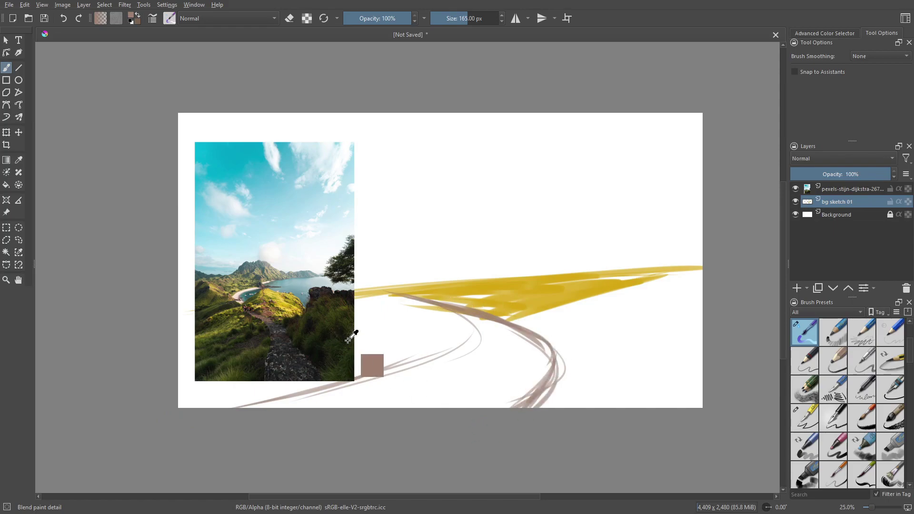
pyautogui.moveTo(555, 388)
pyautogui.mouseDown()
pyautogui.moveTo(634, 362)
pyautogui.moveTo(691, 395)
pyautogui.moveTo(540, 405)
pyautogui.moveTo(629, 361)
pyautogui.moveTo(643, 388)
pyautogui.moveTo(567, 348)
pyautogui.moveTo(520, 406)
pyautogui.moveTo(672, 331)
pyautogui.mouseUp()
pyautogui.moveTo(559, 326)
pyautogui.mouseDown()
pyautogui.moveTo(558, 344)
pyautogui.moveTo(583, 324)
pyautogui.moveTo(586, 336)
pyautogui.moveTo(606, 300)
pyautogui.moveTo(542, 323)
pyautogui.moveTo(481, 310)
pyautogui.moveTo(506, 320)
pyautogui.moveTo(486, 319)
pyautogui.moveTo(485, 339)
pyautogui.mouseUp()
# Sample brighter yellow and tan tones, painting the lit slope above the road and filling the road's far bend with tan
pyautogui.keyDown('ctrl'); pyautogui.click(562, 291); pyautogui.keyUp('ctrl')
pyautogui.keyDown('ctrl'); pyautogui.click(295, 316); pyautogui.keyUp('ctrl')
pyautogui.keyDown('ctrl'); pyautogui.click(266, 298); pyautogui.keyUp('ctrl')
pyautogui.keyDown('ctrl'); pyautogui.click(492, 327); pyautogui.keyUp('ctrl')
pyautogui.keyDown('ctrl'); pyautogui.click(462, 313); pyautogui.keyUp('ctrl')
pyautogui.moveTo(485, 339); pyautogui.dragTo(508, 331)
pyautogui.moveTo(400, 297); pyautogui.dragTo(453, 313)
pyautogui.moveTo(453, 314); pyautogui.dragTo(497, 340)
# Extend the field's upper edge with lighter yellow strokes sampled from the painting and the photo
pyautogui.keyDown('ctrl'); pyautogui.click(485, 305); pyautogui.keyUp('ctrl')
pyautogui.moveTo(492, 303)
pyautogui.mouseDown()
pyautogui.moveTo(472, 297)
pyautogui.moveTo(616, 282)
pyautogui.moveTo(629, 272)
pyautogui.moveTo(371, 279)
pyautogui.mouseUp()
pyautogui.keyDown('ctrl'); pyautogui.click(271, 291); pyautogui.keyUp('ctrl')
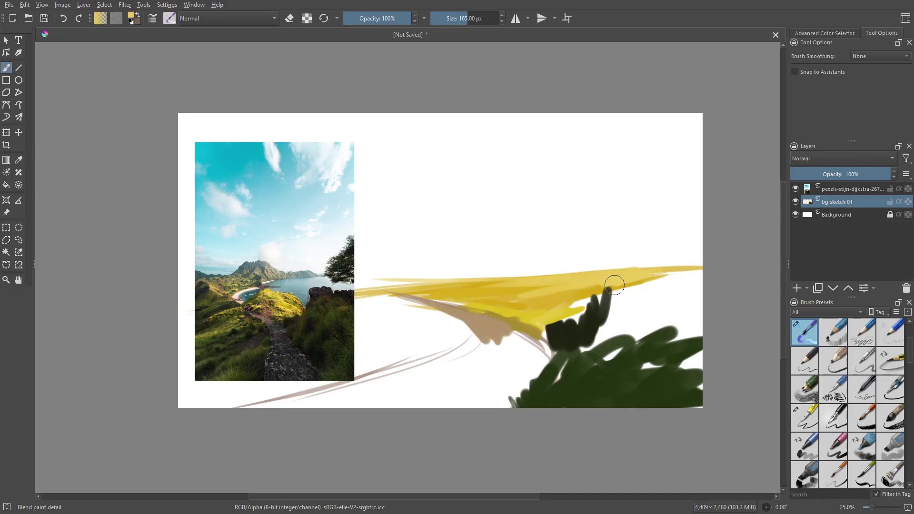
pyautogui.moveTo(619, 285); pyautogui.dragTo(413, 290)
# Sample the dark greens and build the bush mass upward along the canvas's right edge, covering its white gaps
pyautogui.keyDown('ctrl'); pyautogui.click(628, 389); pyautogui.keyUp('ctrl')
pyautogui.moveTo(622, 373)
pyautogui.mouseDown()
pyautogui.moveTo(672, 375)
pyautogui.moveTo(665, 353)
pyautogui.mouseUp()
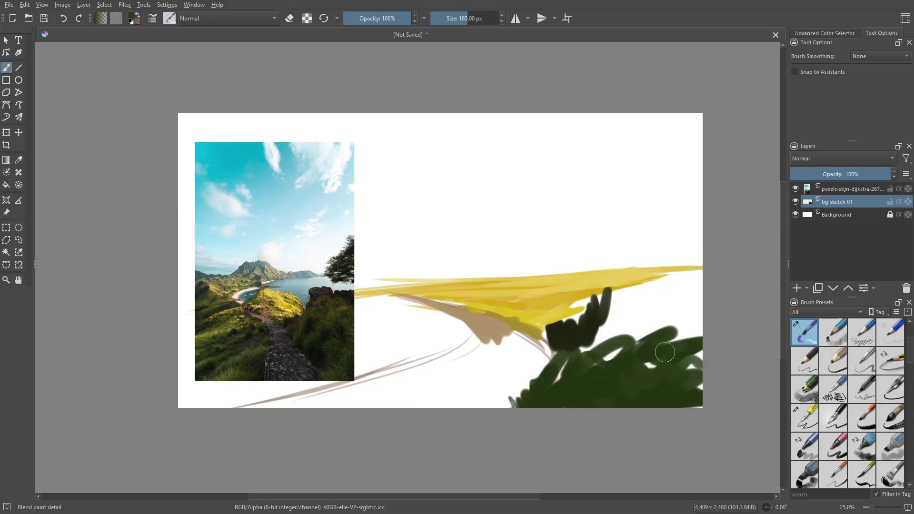
pyautogui.moveTo(619, 307)
pyautogui.mouseDown()
pyautogui.moveTo(637, 266)
pyautogui.moveTo(667, 255)
pyautogui.moveTo(649, 258)
pyautogui.moveTo(671, 263)
pyautogui.moveTo(636, 250)
pyautogui.moveTo(615, 287)
pyautogui.moveTo(644, 253)
pyautogui.moveTo(702, 276)
pyautogui.moveTo(657, 292)
pyautogui.moveTo(652, 317)
pyautogui.moveTo(619, 342)
pyautogui.moveTo(626, 340)
pyautogui.moveTo(628, 362)
pyautogui.moveTo(622, 317)
pyautogui.moveTo(664, 299)
pyautogui.moveTo(638, 337)
pyautogui.moveTo(691, 372)
pyautogui.mouseUp()
pyautogui.keyDown('ctrl'); pyautogui.click(642, 286); pyautogui.keyUp('ctrl')
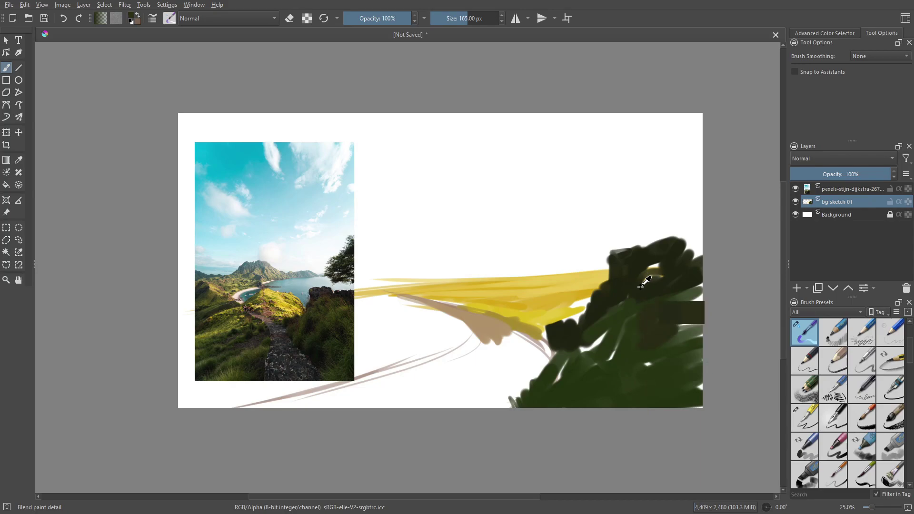
pyautogui.moveTo(642, 286)
pyautogui.mouseDown()
pyautogui.moveTo(635, 310)
pyautogui.moveTo(608, 315)
pyautogui.moveTo(581, 362)
pyautogui.mouseUp()
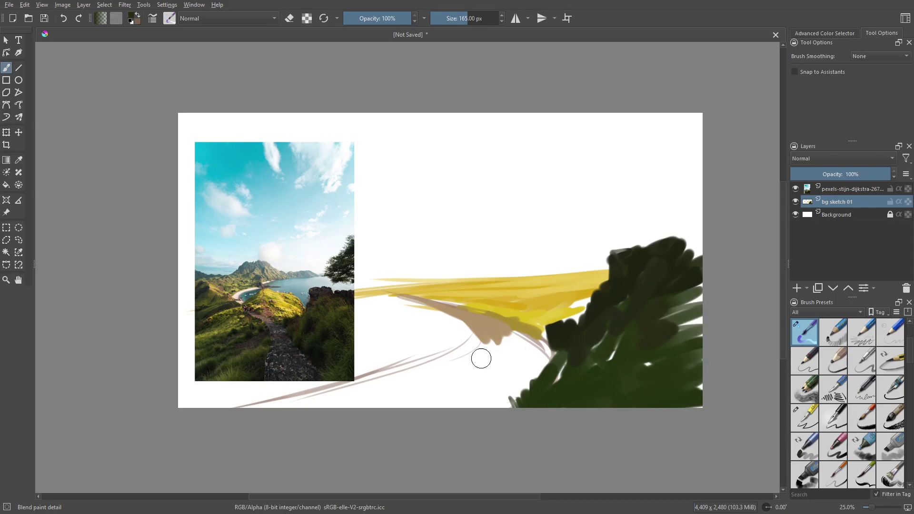
# Fill the foreground road with dark slate grey and rework its far stretch with sampled tan strokes
pyautogui.moveTo(512, 369)
pyautogui.mouseDown()
pyautogui.moveTo(467, 404)
pyautogui.moveTo(511, 407)
pyautogui.moveTo(524, 355)
pyautogui.moveTo(474, 361)
pyautogui.moveTo(305, 414)
pyautogui.moveTo(456, 362)
pyautogui.moveTo(241, 420)
pyautogui.moveTo(356, 395)
pyautogui.moveTo(398, 407)
pyautogui.moveTo(498, 393)
pyautogui.moveTo(519, 408)
pyautogui.moveTo(557, 375)
pyautogui.moveTo(525, 430)
pyautogui.moveTo(513, 375)
pyautogui.moveTo(453, 357)
pyautogui.moveTo(507, 355)
pyautogui.moveTo(484, 345)
pyautogui.moveTo(504, 340)
pyautogui.moveTo(472, 336)
pyautogui.moveTo(481, 334)
pyautogui.moveTo(515, 336)
pyautogui.moveTo(511, 348)
pyautogui.moveTo(532, 350)
pyautogui.moveTo(476, 335)
pyautogui.mouseUp()
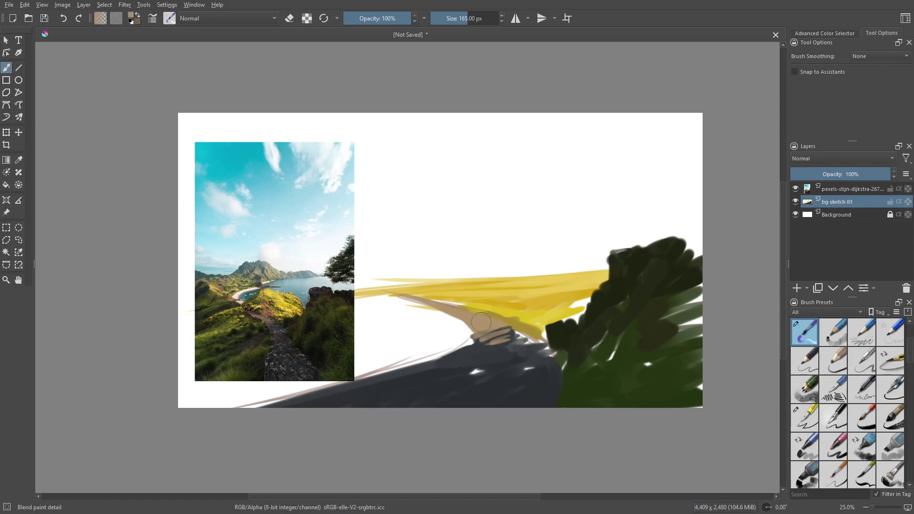
pyautogui.keyDown('ctrl'); pyautogui.click(481, 323); pyautogui.keyUp('ctrl')
pyautogui.moveTo(447, 304); pyautogui.dragTo(386, 292)
pyautogui.keyDown('ctrl'); pyautogui.click(496, 322); pyautogui.keyUp('ctrl')
pyautogui.moveTo(485, 334); pyautogui.dragTo(521, 339)
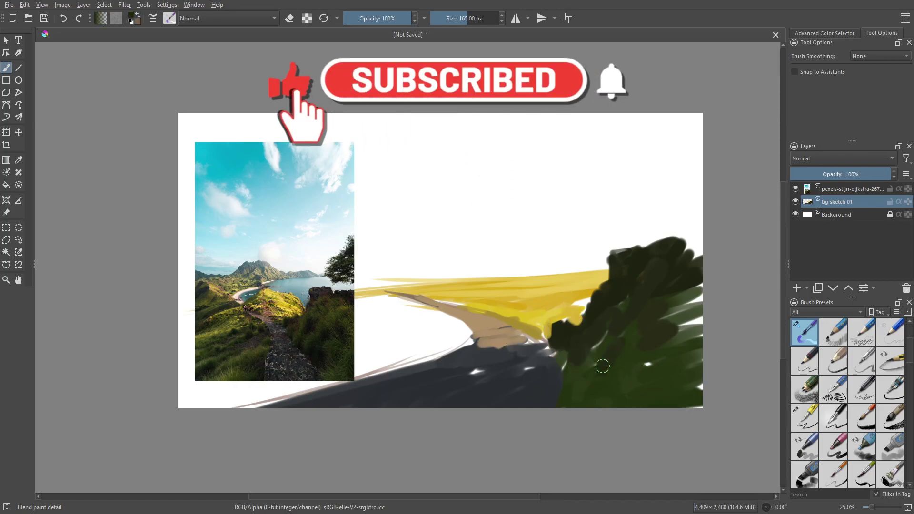
# Raise the bush's crown on the right edge and add dark olive strokes throughout its foliage
pyautogui.moveTo(697, 217); pyautogui.dragTo(641, 241)
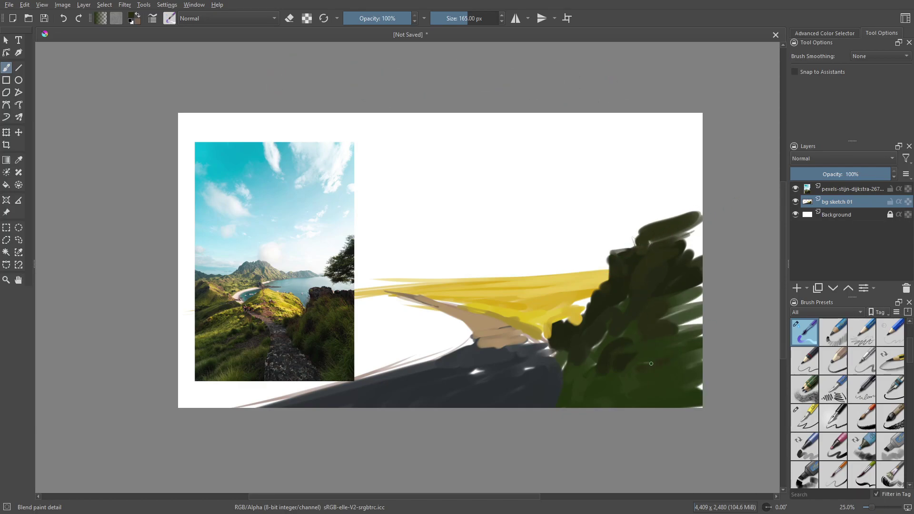
pyautogui.moveTo(651, 363)
pyautogui.mouseDown()
pyautogui.moveTo(697, 371)
pyautogui.moveTo(610, 369)
pyautogui.moveTo(625, 360)
pyautogui.mouseUp()
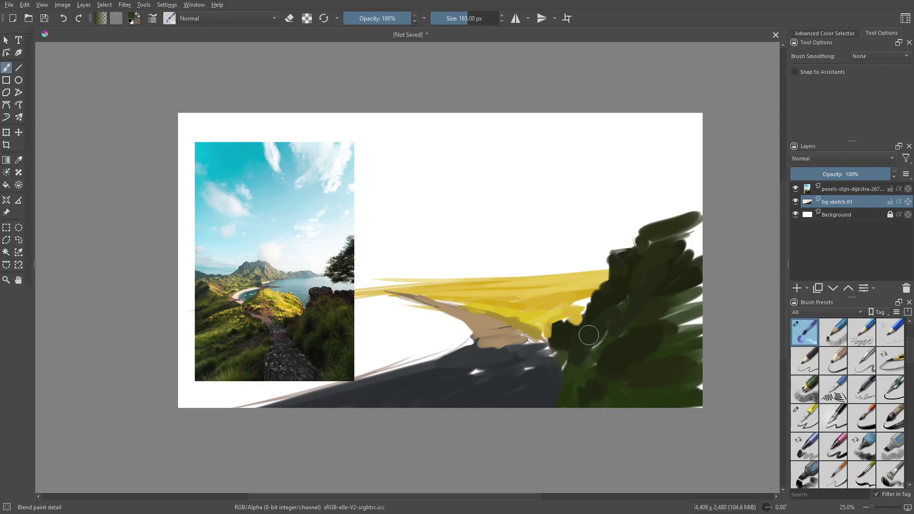
pyautogui.moveTo(671, 314)
pyautogui.mouseDown()
pyautogui.moveTo(693, 319)
pyautogui.moveTo(700, 309)
pyautogui.moveTo(663, 307)
pyautogui.mouseUp()
pyautogui.moveTo(682, 249)
pyautogui.mouseDown()
pyautogui.moveTo(694, 244)
pyautogui.moveTo(673, 241)
pyautogui.mouseUp()
pyautogui.moveTo(668, 390); pyautogui.dragTo(674, 393)
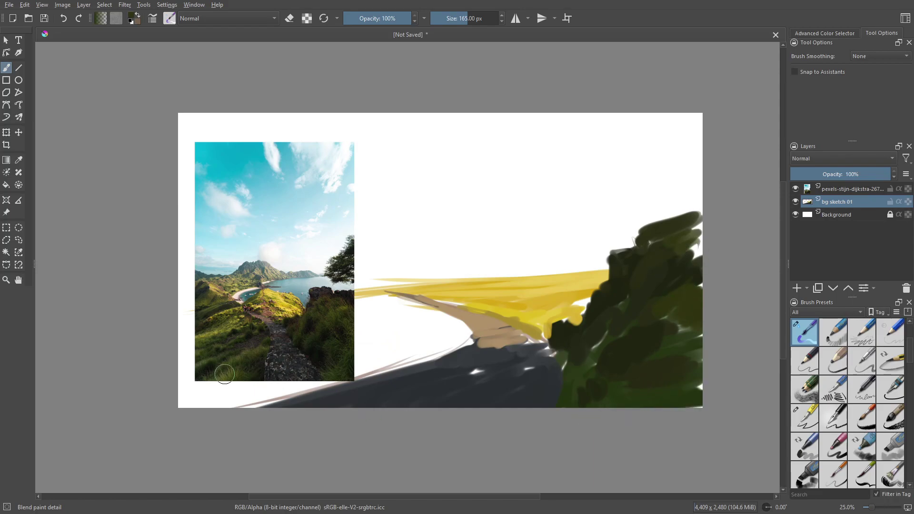
# Sample yellow from the field and fill the grass area to the left of the tan path
pyautogui.keyDown('ctrl'); pyautogui.click(502, 293); pyautogui.keyUp('ctrl')
pyautogui.keyDown('ctrl'); pyautogui.click(521, 293); pyautogui.keyUp('ctrl')
pyautogui.moveTo(462, 329)
pyautogui.mouseDown()
pyautogui.moveTo(406, 322)
pyautogui.moveTo(360, 299)
pyautogui.moveTo(463, 331)
pyautogui.moveTo(356, 354)
pyautogui.mouseUp()
# Paint long dark green and olive grass bands along the road's left side, out to the canvas's left edge
pyautogui.keyDown('ctrl'); pyautogui.click(573, 362); pyautogui.keyUp('ctrl')
pyautogui.moveTo(458, 348); pyautogui.dragTo(239, 398)
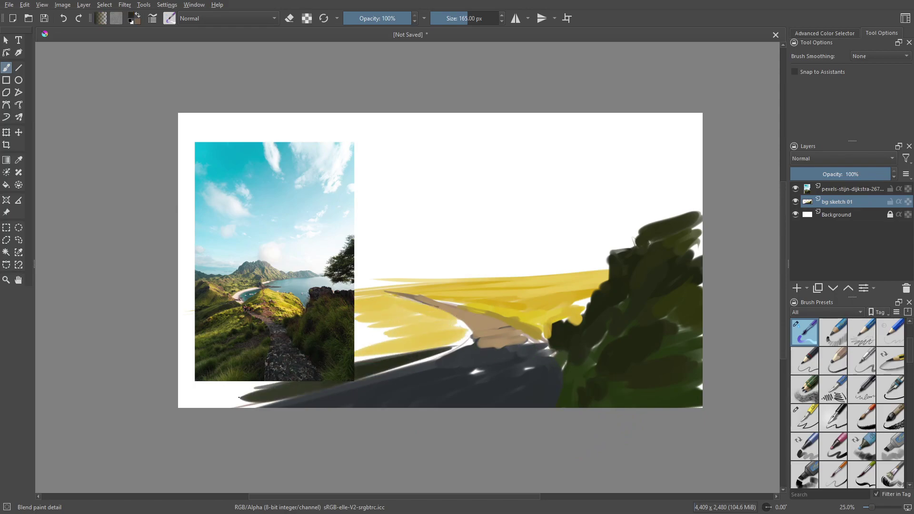
pyautogui.moveTo(405, 371); pyautogui.dragTo(224, 408)
pyautogui.keyDown('ctrl'); pyautogui.click(648, 389); pyautogui.keyUp('ctrl')
pyautogui.moveTo(436, 350); pyautogui.dragTo(178, 379)
pyautogui.moveTo(289, 385); pyautogui.dragTo(138, 402)
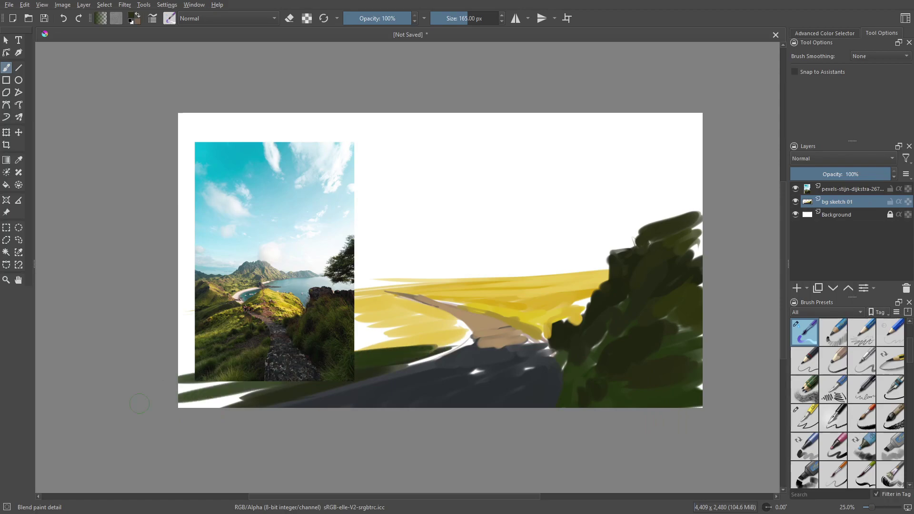
pyautogui.keyDown('ctrl'); pyautogui.click(219, 321); pyautogui.keyUp('ctrl')
pyautogui.moveTo(397, 342)
pyautogui.mouseDown()
pyautogui.moveTo(179, 373)
pyautogui.moveTo(179, 349)
pyautogui.mouseUp()
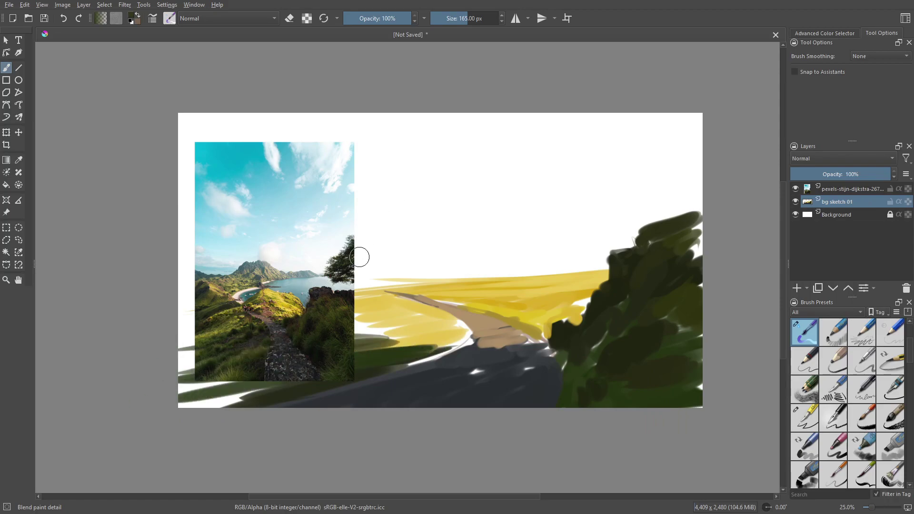
# Move the reference photo over to the canvas's right half and reselect the bg sketch 01 layer
pyautogui.click(827, 192)
pyautogui.hotkey('ctrl', 't')
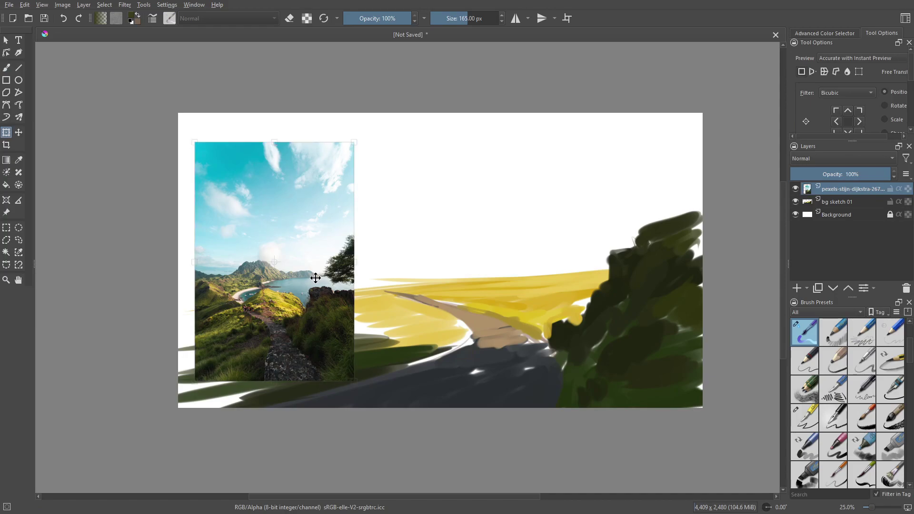
pyautogui.moveTo(357, 270); pyautogui.dragTo(619, 239)
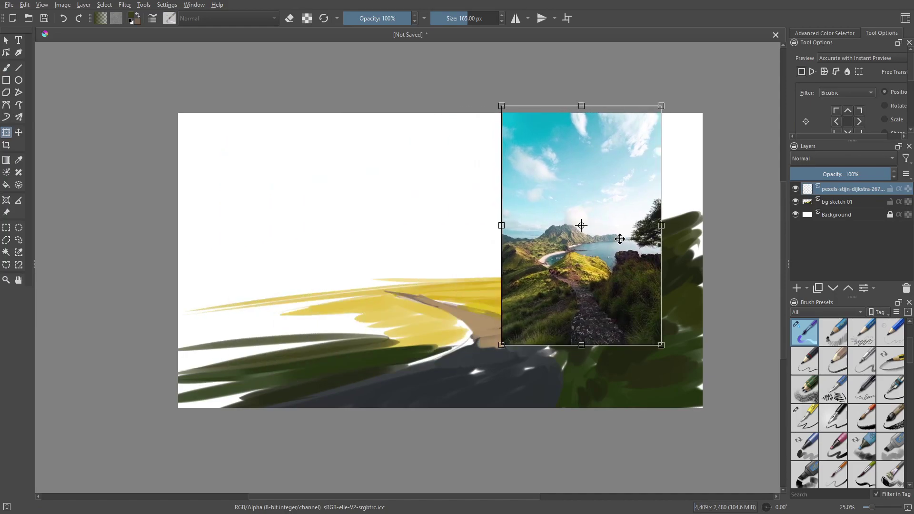
pyautogui.press('r')
pyautogui.click(341, 351)
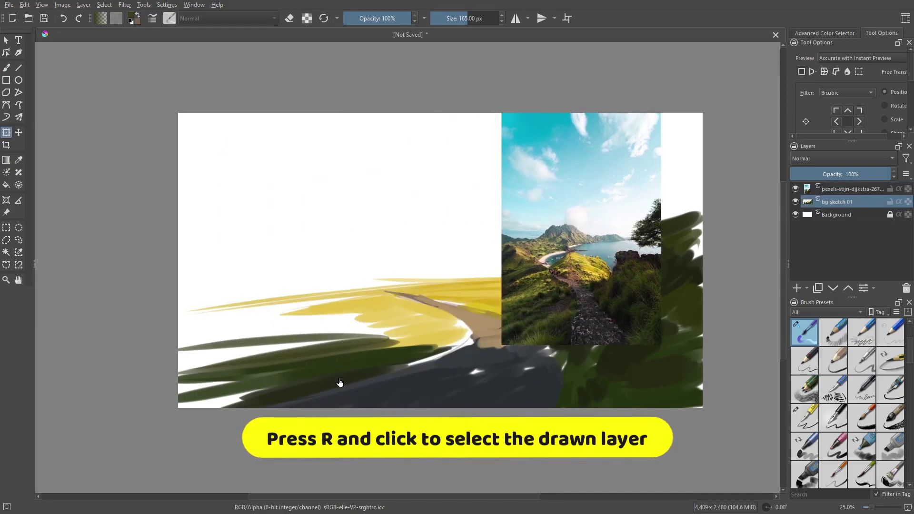
# Sample greens and paint olive bands across the left field, with a light olive strip along the road's edge
pyautogui.press('b')
pyautogui.keyDown('ctrl'); pyautogui.click(567, 324); pyautogui.keyUp('ctrl')
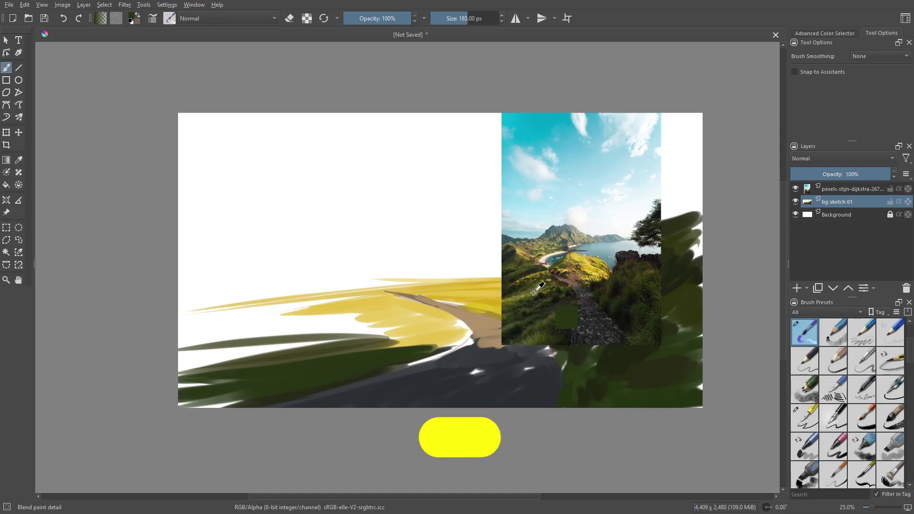
pyautogui.moveTo(162, 353)
pyautogui.mouseDown()
pyautogui.moveTo(288, 330)
pyautogui.moveTo(161, 359)
pyautogui.moveTo(92, 324)
pyautogui.moveTo(164, 296)
pyautogui.moveTo(373, 285)
pyautogui.mouseUp()
pyautogui.moveTo(412, 363); pyautogui.dragTo(291, 397)
pyautogui.moveTo(459, 346); pyautogui.dragTo(275, 401)
pyautogui.keyDown('ctrl'); pyautogui.click(445, 365); pyautogui.keyUp('ctrl')
pyautogui.moveTo(436, 355); pyautogui.dragTo(446, 315)
pyautogui.moveTo(386, 387); pyautogui.dragTo(540, 369)
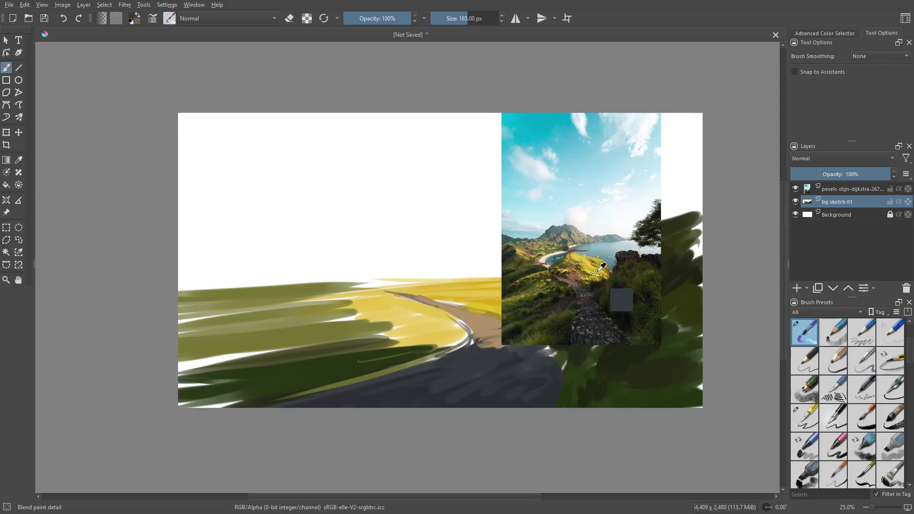
# Scale down the reference photo, move it to the canvas's left side and reselect the bg sketch 01 layer
pyautogui.press('pageup')
pyautogui.hotkey('ctrl', 't')
pyautogui.moveTo(661, 345); pyautogui.dragTo(630, 298)
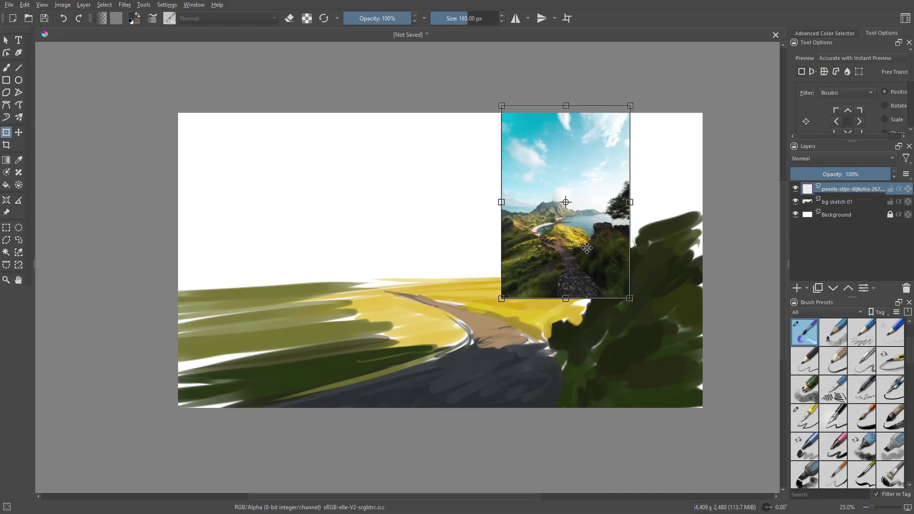
pyautogui.moveTo(587, 248); pyautogui.dragTo(248, 321)
pyautogui.moveTo(249, 321); pyautogui.dragTo(273, 319)
pyautogui.press('Return')
pyautogui.click(838, 203)
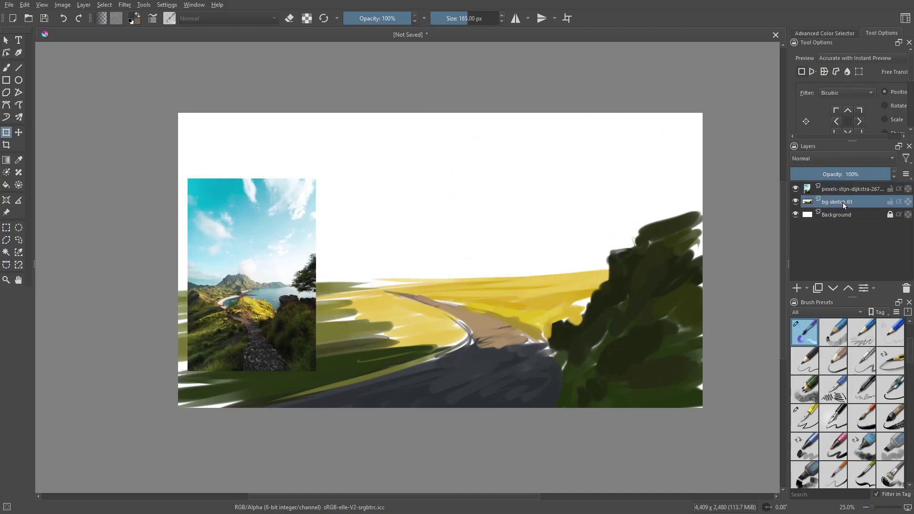
# Block in a low slate-blue mountain with a thin spike on the horizon beside the reference photo
pyautogui.press('b')
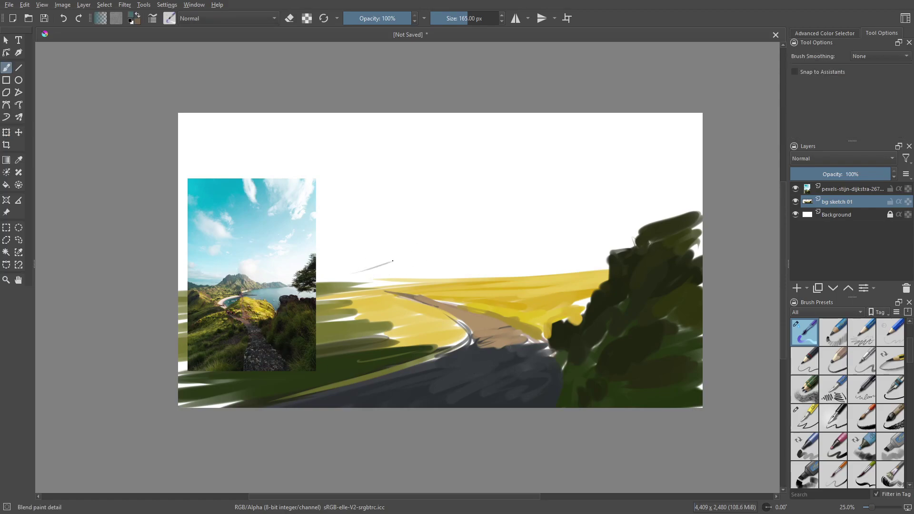
pyautogui.moveTo(393, 261)
pyautogui.mouseDown()
pyautogui.moveTo(349, 273)
pyautogui.moveTo(446, 263)
pyautogui.moveTo(380, 271)
pyautogui.moveTo(433, 276)
pyautogui.moveTo(377, 279)
pyautogui.moveTo(541, 272)
pyautogui.mouseUp()
pyautogui.keyDown('ctrl'); pyautogui.click(447, 281); pyautogui.keyUp('ctrl')
pyautogui.moveTo(441, 285); pyautogui.dragTo(541, 279)
pyautogui.keyDown('ctrl'); pyautogui.click(404, 275); pyautogui.keyUp('ctrl')
pyautogui.moveTo(396, 276)
pyautogui.mouseDown()
pyautogui.moveTo(341, 278)
pyautogui.moveTo(397, 246)
pyautogui.moveTo(439, 265)
pyautogui.moveTo(364, 290)
pyautogui.mouseUp()
# Extend the slate-blue hills along the horizon towards the bush and tidy the yellow field's upper edge
pyautogui.moveTo(476, 283)
pyautogui.mouseDown()
pyautogui.moveTo(421, 274)
pyautogui.moveTo(602, 272)
pyautogui.mouseUp()
pyautogui.keyDown('ctrl'); pyautogui.click(434, 281); pyautogui.keyUp('ctrl')
pyautogui.keyDown('ctrl'); pyautogui.click(544, 282); pyautogui.keyUp('ctrl')
pyautogui.moveTo(482, 283); pyautogui.dragTo(619, 274)
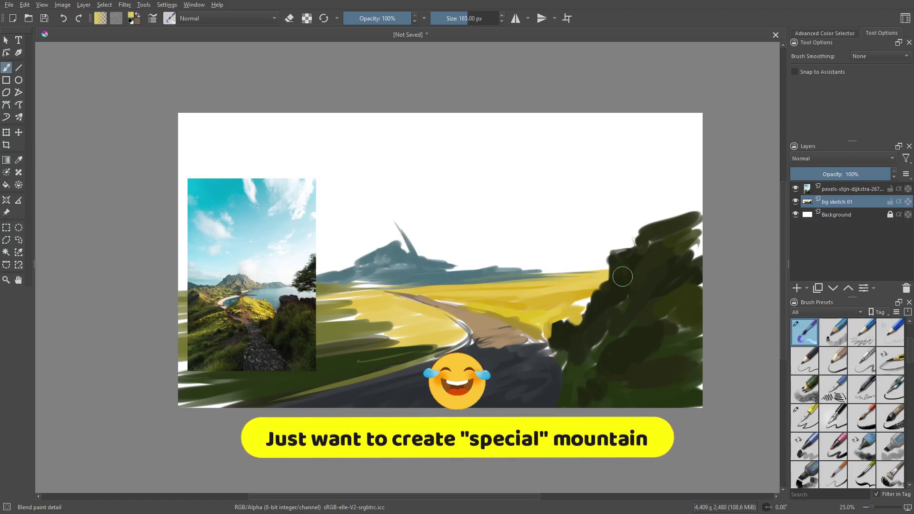
pyautogui.keyDown('ctrl'); pyautogui.click(433, 280); pyautogui.keyUp('ctrl')
pyautogui.moveTo(516, 275); pyautogui.dragTo(580, 272)
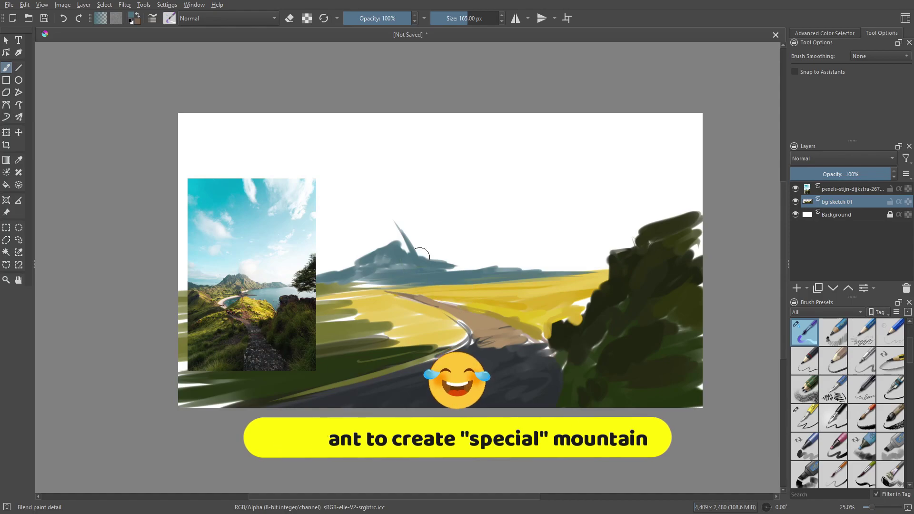
# Build a tall leaning slate-blue rock above the mountain and cover its sunlit face with sampled grey-beige
pyautogui.moveTo(411, 251); pyautogui.dragTo(390, 207)
pyautogui.moveTo(391, 208)
pyautogui.mouseDown()
pyautogui.moveTo(399, 237)
pyautogui.moveTo(383, 168)
pyautogui.moveTo(413, 196)
pyautogui.moveTo(402, 173)
pyautogui.moveTo(452, 227)
pyautogui.moveTo(467, 222)
pyautogui.moveTo(431, 247)
pyautogui.moveTo(455, 264)
pyautogui.moveTo(484, 241)
pyautogui.moveTo(491, 248)
pyautogui.moveTo(434, 214)
pyautogui.moveTo(481, 247)
pyautogui.moveTo(447, 148)
pyautogui.moveTo(424, 133)
pyautogui.moveTo(405, 167)
pyautogui.moveTo(397, 233)
pyautogui.mouseUp()
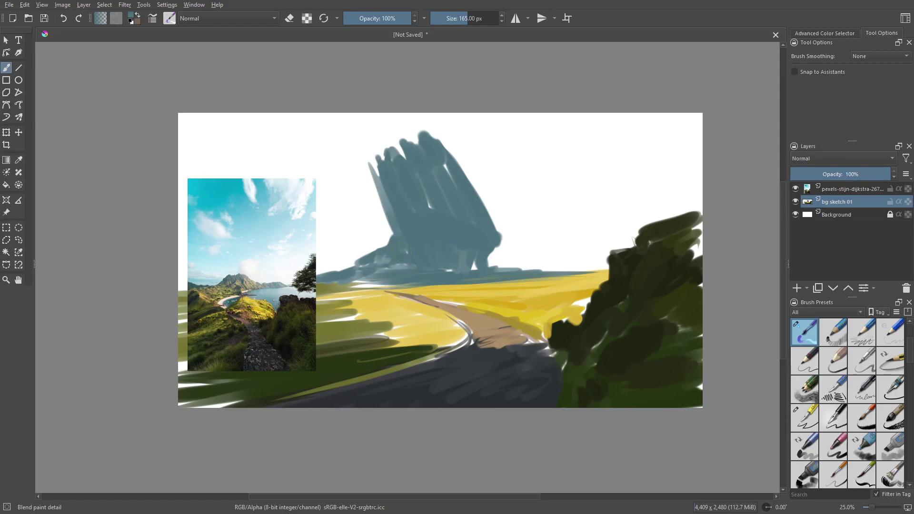
pyautogui.keyDown('ctrl'); pyautogui.click(248, 284); pyautogui.keyUp('ctrl')
pyautogui.moveTo(446, 199); pyautogui.dragTo(482, 229)
pyautogui.keyDown('ctrl'); pyautogui.click(253, 284); pyautogui.keyUp('ctrl')
pyautogui.moveTo(457, 200)
pyautogui.mouseDown()
pyautogui.moveTo(491, 234)
pyautogui.moveTo(428, 224)
pyautogui.moveTo(496, 240)
pyautogui.moveTo(443, 143)
pyautogui.moveTo(414, 157)
pyautogui.moveTo(404, 219)
pyautogui.mouseUp()
# Darken the rock's shaded side with deep blue strokes and add grey-beige touches at its top and base
pyautogui.keyDown('ctrl'); pyautogui.click(227, 279); pyautogui.keyUp('ctrl')
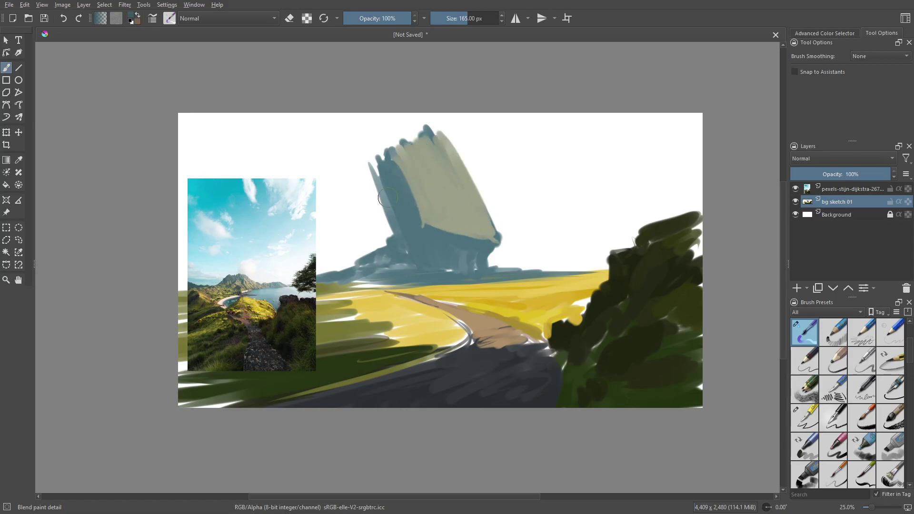
pyautogui.moveTo(396, 181)
pyautogui.mouseDown()
pyautogui.moveTo(421, 241)
pyautogui.moveTo(376, 229)
pyautogui.moveTo(395, 258)
pyautogui.moveTo(421, 257)
pyautogui.moveTo(427, 223)
pyautogui.moveTo(434, 242)
pyautogui.mouseUp()
pyautogui.keyDown('ctrl'); pyautogui.click(435, 205); pyautogui.keyUp('ctrl')
pyautogui.moveTo(394, 165)
pyautogui.mouseDown()
pyautogui.moveTo(414, 205)
pyautogui.moveTo(387, 137)
pyautogui.mouseUp()
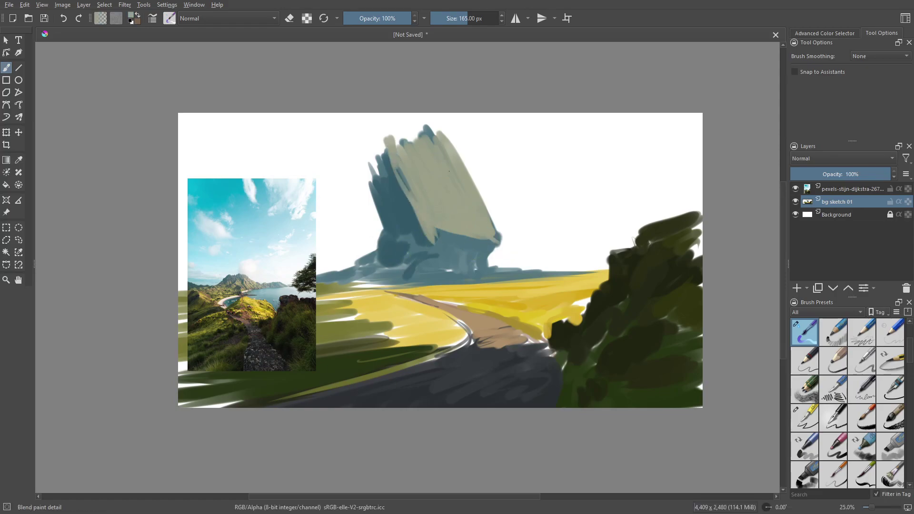
pyautogui.moveTo(476, 261)
pyautogui.mouseDown()
pyautogui.moveTo(444, 240)
pyautogui.moveTo(476, 253)
pyautogui.moveTo(448, 276)
pyautogui.mouseUp()
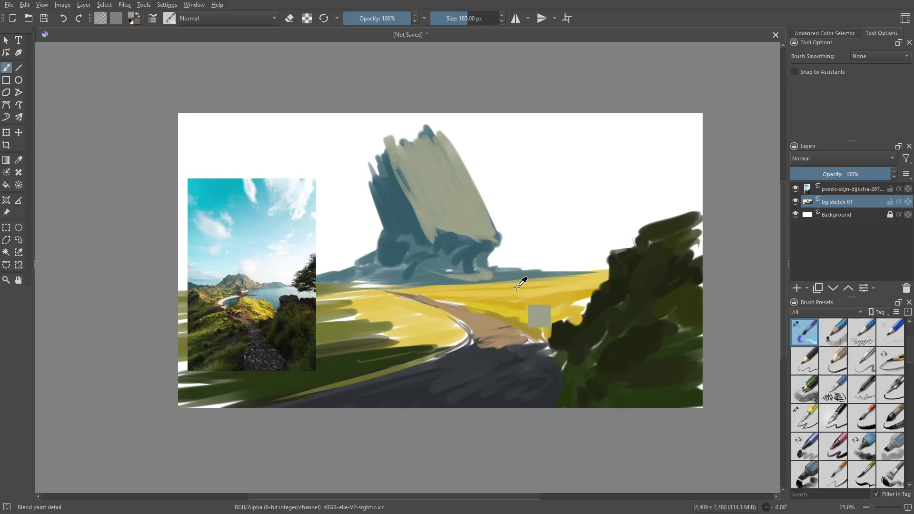
# Add olive and yellow strokes below the rock and paint low slate-blue hills from its base to the bush
pyautogui.keyDown('ctrl'); pyautogui.click(389, 325); pyautogui.keyUp('ctrl')
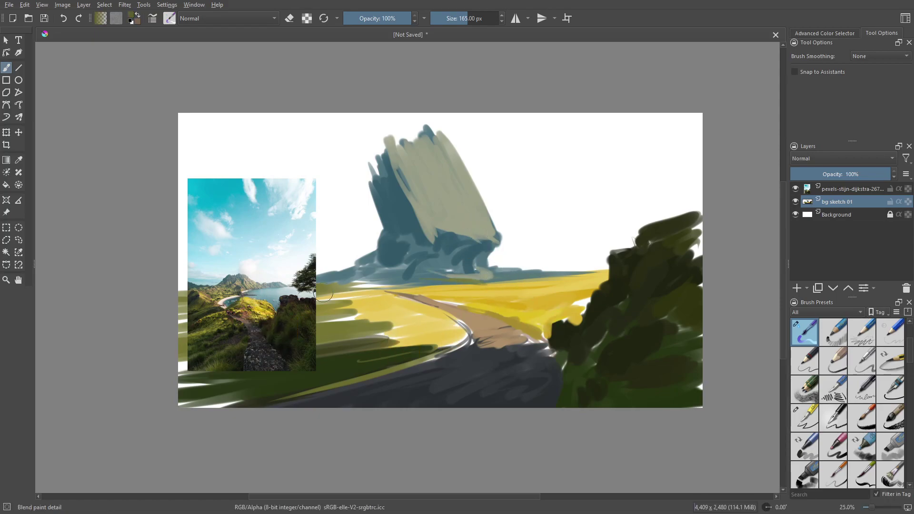
pyautogui.keyDown('ctrl'); pyautogui.click(449, 284); pyautogui.keyUp('ctrl')
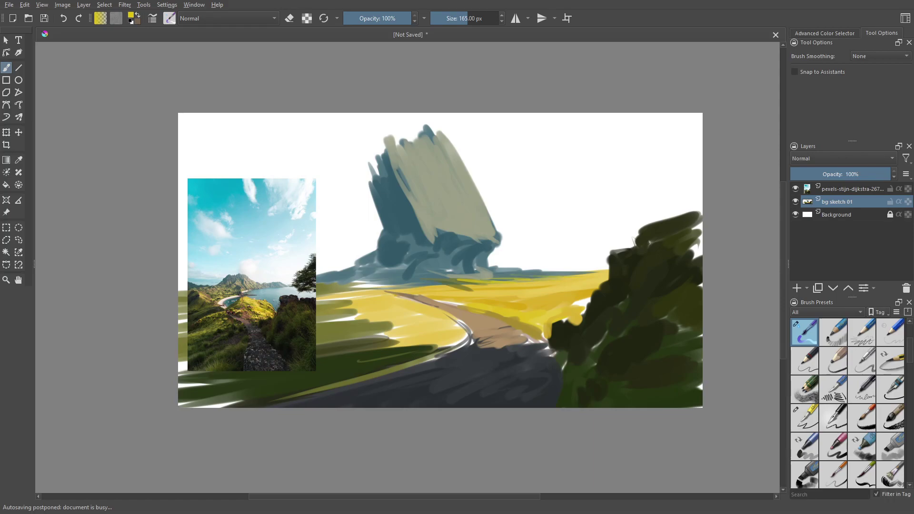
pyautogui.keyDown('ctrl'); pyautogui.click(469, 259); pyautogui.keyUp('ctrl')
pyautogui.moveTo(490, 269)
pyautogui.mouseDown()
pyautogui.moveTo(531, 263)
pyautogui.moveTo(601, 267)
pyautogui.moveTo(607, 275)
pyautogui.mouseUp()
pyautogui.moveTo(606, 280)
pyautogui.mouseDown()
pyautogui.moveTo(506, 284)
pyautogui.moveTo(604, 273)
pyautogui.mouseUp()
pyautogui.keyDown('ctrl'); pyautogui.click(573, 287); pyautogui.keyUp('ctrl')
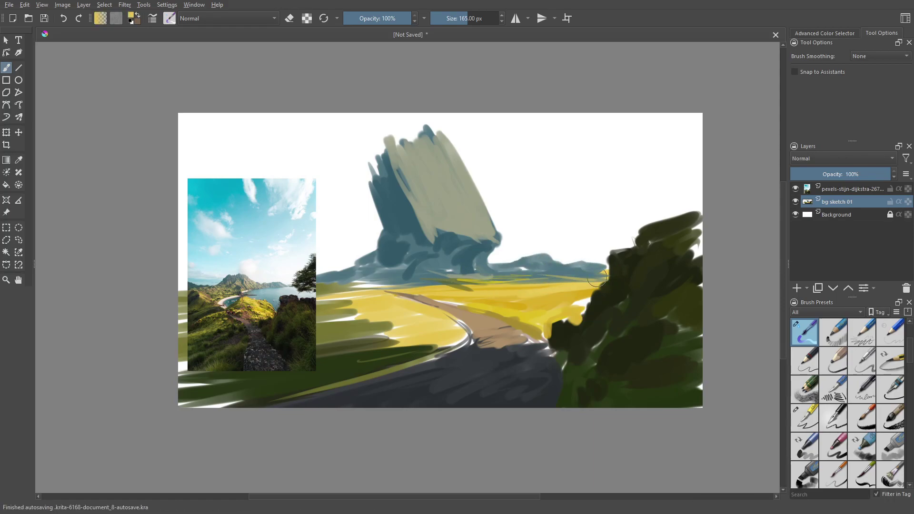
# Erase the rock's top into a slanted edge and repaint its shaded side with a pointed blue peak
pyautogui.press('e')
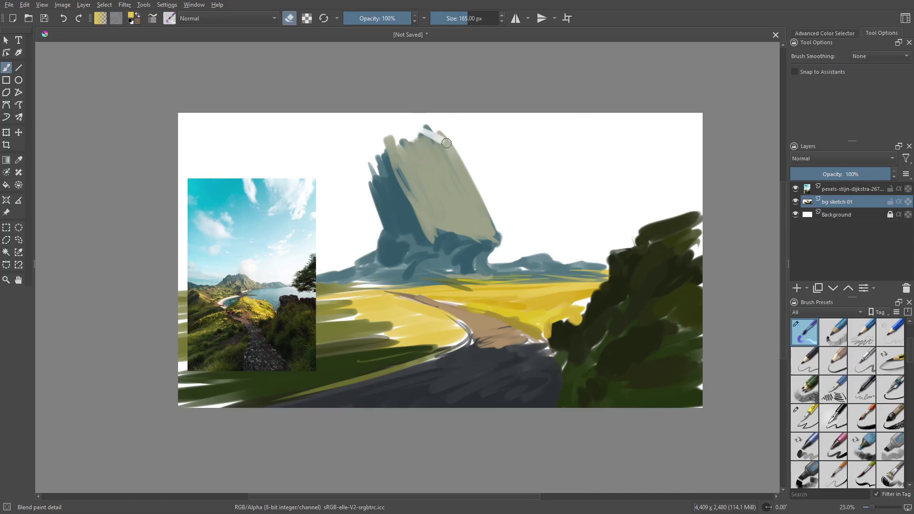
pyautogui.moveTo(419, 130)
pyautogui.mouseDown()
pyautogui.moveTo(464, 148)
pyautogui.moveTo(445, 145)
pyautogui.moveTo(477, 186)
pyautogui.mouseUp()
pyautogui.press('e')
pyautogui.keyDown('ctrl'); pyautogui.click(461, 180); pyautogui.keyUp('ctrl')
pyautogui.moveTo(394, 133)
pyautogui.mouseDown()
pyautogui.moveTo(402, 186)
pyautogui.moveTo(388, 138)
pyautogui.moveTo(397, 137)
pyautogui.moveTo(371, 128)
pyautogui.moveTo(374, 177)
pyautogui.mouseUp()
pyautogui.moveTo(389, 236); pyautogui.dragTo(384, 250)
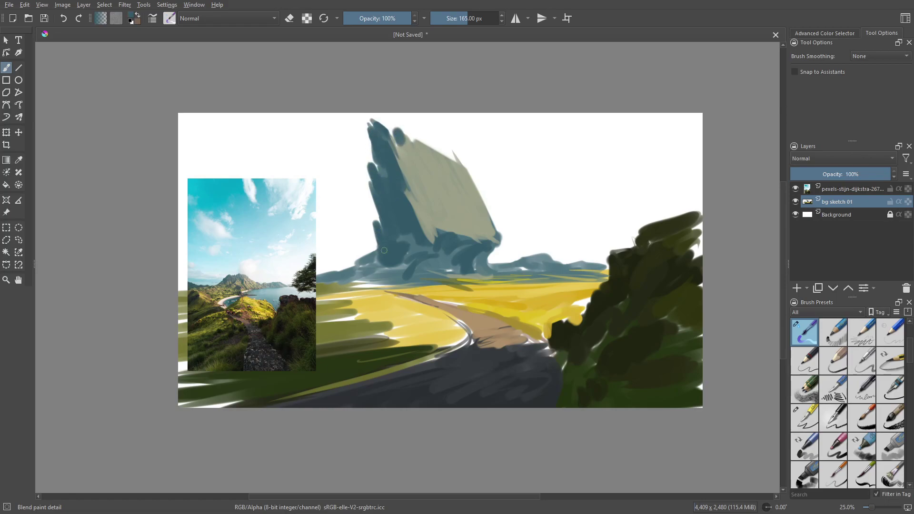
# Rework the boundary between the rock's blue shaded side and its grey-beige face
pyautogui.moveTo(451, 232)
pyautogui.mouseDown()
pyautogui.moveTo(467, 240)
pyautogui.moveTo(452, 239)
pyautogui.mouseUp()
pyautogui.keyDown('ctrl'); pyautogui.click(439, 203); pyautogui.keyUp('ctrl')
pyautogui.keyDown('ctrl'); pyautogui.click(411, 214); pyautogui.keyUp('ctrl')
pyautogui.moveTo(406, 192); pyautogui.dragTo(425, 228)
pyautogui.moveTo(395, 155); pyautogui.dragTo(419, 218)
# Roughen the rock's top, lower edge and shadow boundary with sampled blue and grey-beige touches
pyautogui.keyDown('ctrl'); pyautogui.click(428, 150); pyautogui.keyUp('ctrl')
pyautogui.moveTo(427, 138); pyautogui.dragTo(439, 154)
pyautogui.keyDown('ctrl'); pyautogui.click(440, 156); pyautogui.keyUp('ctrl')
pyautogui.hotkey('ctrl', 'z')
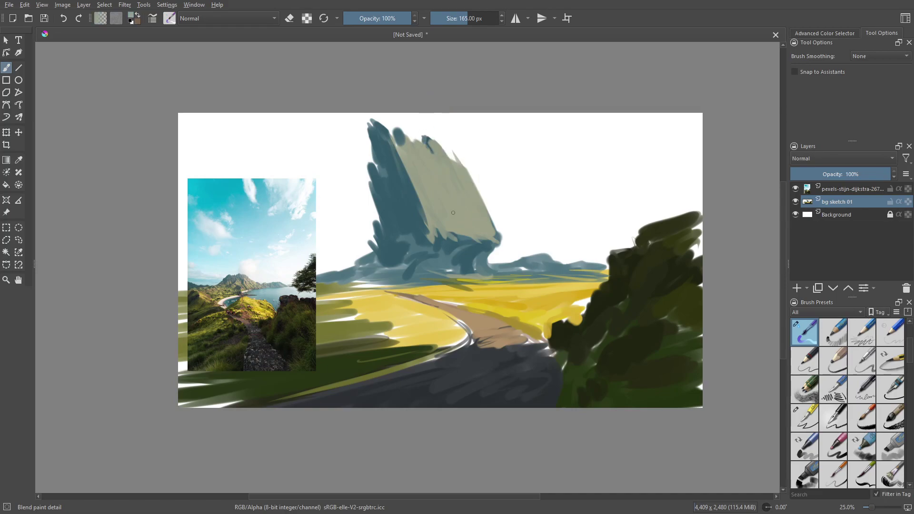
pyautogui.keyDown('ctrl'); pyautogui.click(495, 241); pyautogui.keyUp('ctrl')
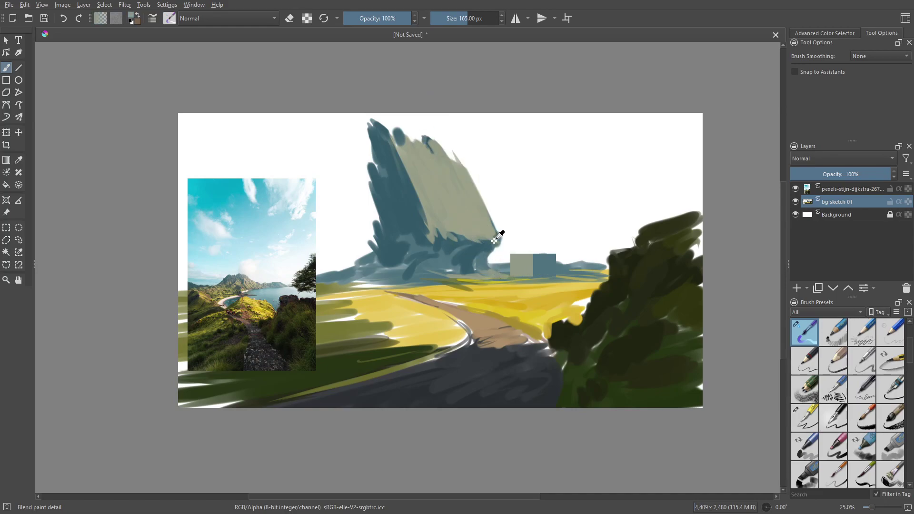
pyautogui.keyDown('ctrl'); pyautogui.click(439, 224); pyautogui.keyUp('ctrl')
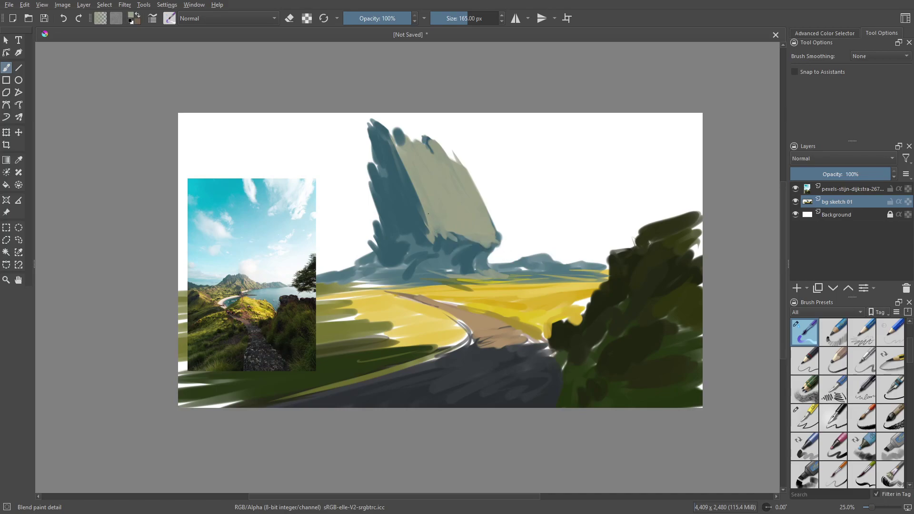
pyautogui.keyDown('ctrl'); pyautogui.click(401, 197); pyautogui.keyUp('ctrl')
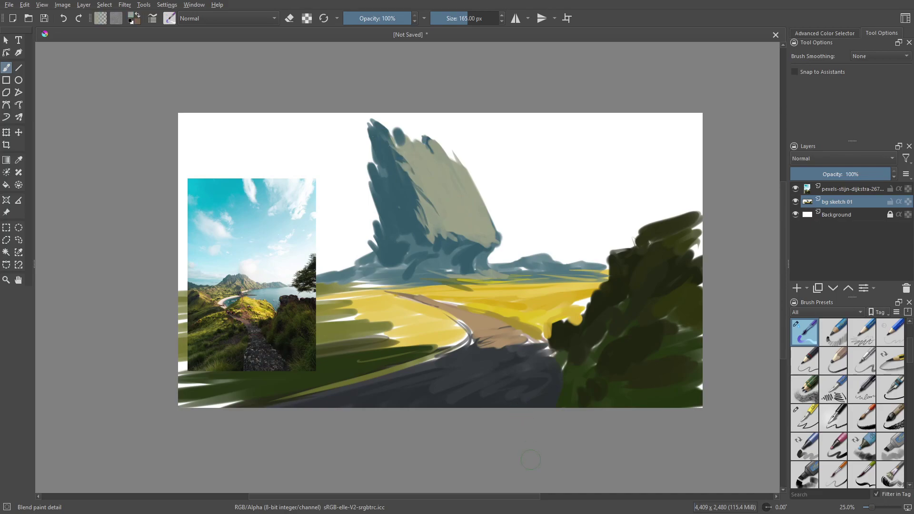
# Add small pointed peaks with light faces to the distant hills near the bush and trim their outline by erasing
pyautogui.moveTo(543, 254)
pyautogui.mouseDown()
pyautogui.moveTo(582, 273)
pyautogui.moveTo(528, 247)
pyautogui.mouseUp()
pyautogui.keyDown('ctrl'); pyautogui.click(534, 262); pyautogui.keyUp('ctrl')
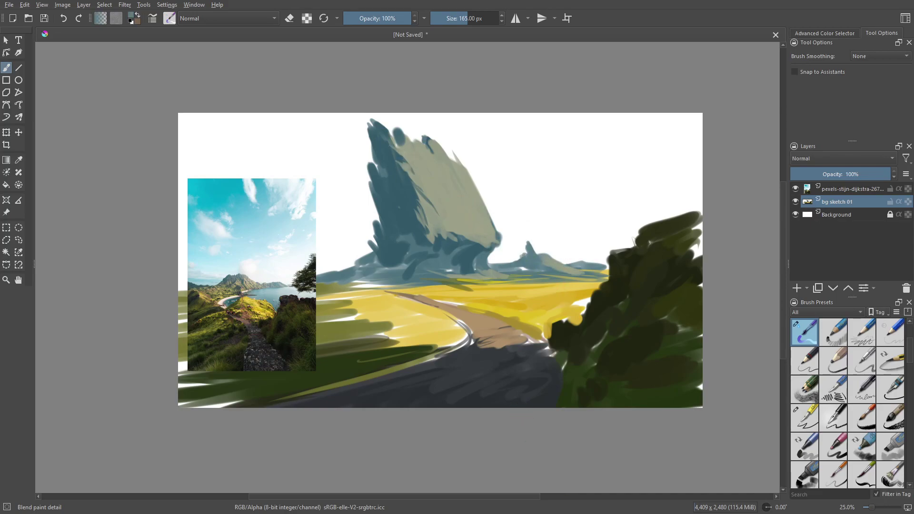
pyautogui.moveTo(591, 267); pyautogui.dragTo(592, 250)
pyautogui.press('e')
pyautogui.moveTo(588, 251); pyautogui.dragTo(601, 266)
# Select the reference photo's layer and move the photo to the canvas's right side, over the bush
pyautogui.click(256, 314)
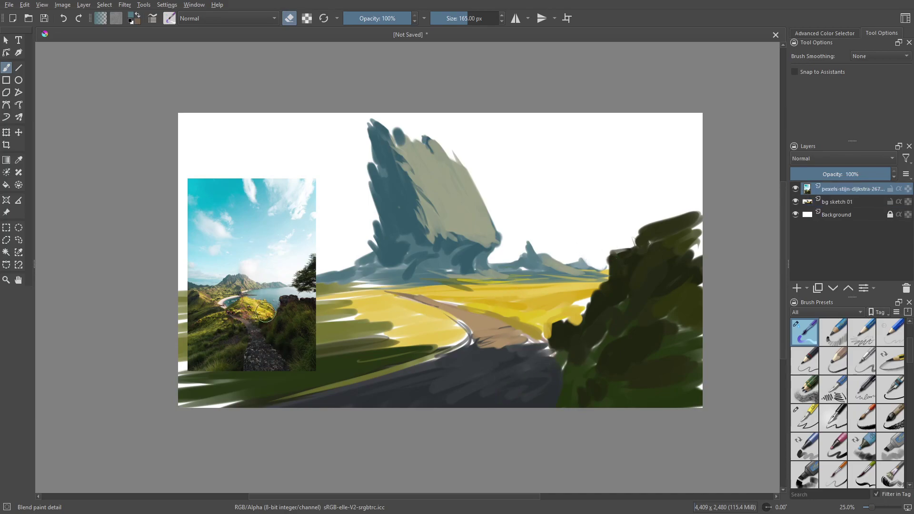
pyautogui.hotkey('ctrl', 't')
pyautogui.moveTo(280, 322); pyautogui.dragTo(621, 306)
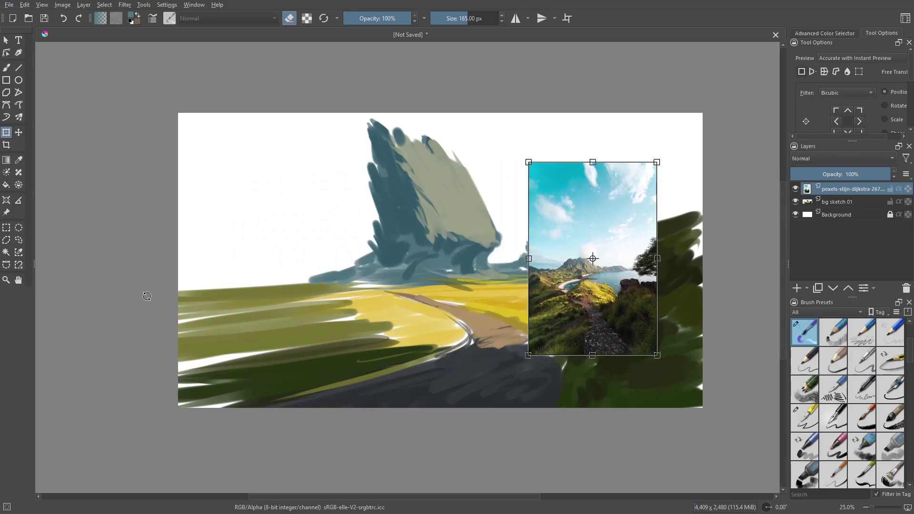
pyautogui.press('b')
# Turn off eraser mode and paint slate-blue mountains sloping from the canvas's left edge to the rock
pyautogui.press('e')
pyautogui.moveTo(324, 268)
pyautogui.mouseDown()
pyautogui.moveTo(285, 281)
pyautogui.moveTo(207, 277)
pyautogui.moveTo(181, 257)
pyautogui.moveTo(205, 278)
pyautogui.moveTo(185, 238)
pyautogui.moveTo(174, 282)
pyautogui.moveTo(295, 285)
pyautogui.mouseUp()
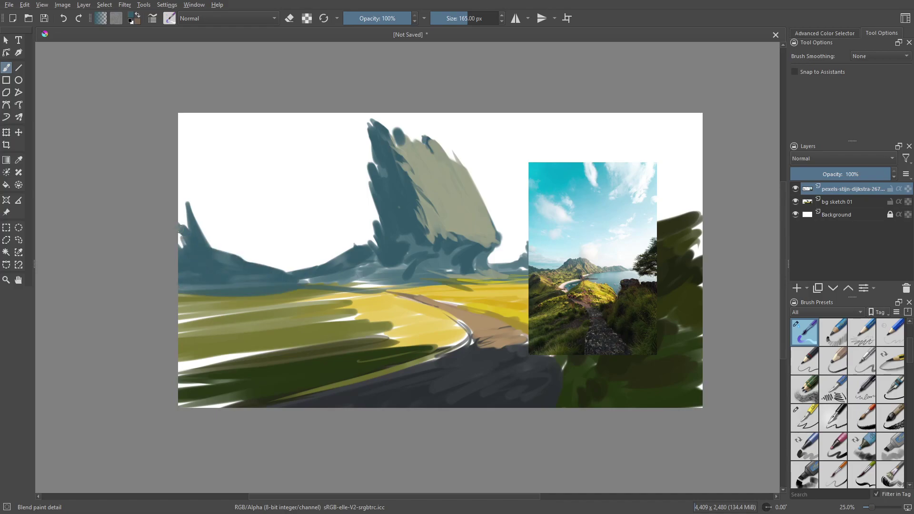
pyautogui.moveTo(182, 238); pyautogui.dragTo(185, 205)
pyautogui.moveTo(197, 224)
pyautogui.mouseDown()
pyautogui.moveTo(211, 247)
pyautogui.moveTo(233, 254)
pyautogui.mouseUp()
pyautogui.moveTo(260, 260); pyautogui.dragTo(282, 276)
# Paint yellow and muted green strokes along the foot of the left mountains
pyautogui.keyDown('ctrl'); pyautogui.click(370, 300); pyautogui.keyUp('ctrl')
pyautogui.moveTo(370, 300); pyautogui.dragTo(181, 288)
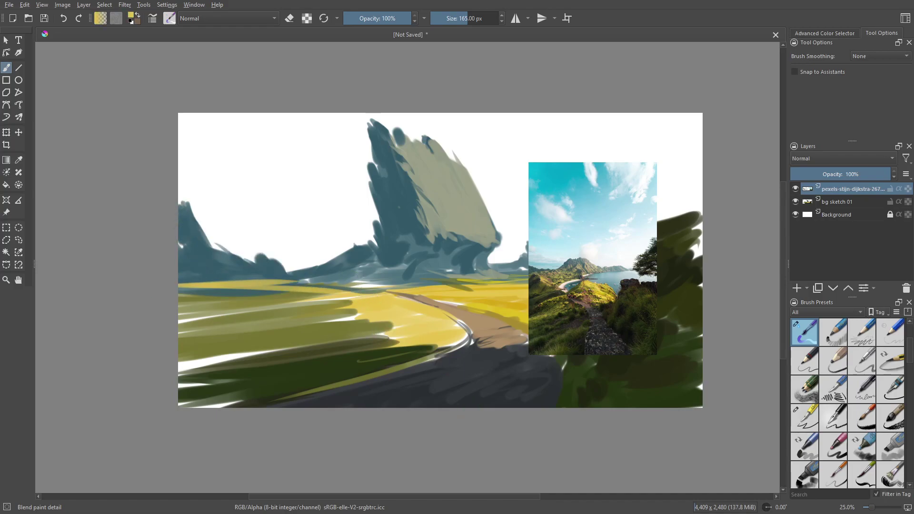
pyautogui.keyDown('ctrl'); pyautogui.click(538, 270); pyautogui.keyUp('ctrl')
pyautogui.moveTo(285, 290)
pyautogui.mouseDown()
pyautogui.moveTo(183, 288)
pyautogui.moveTo(290, 281)
pyautogui.mouseUp()
pyautogui.moveTo(291, 281)
pyautogui.mouseDown()
pyautogui.moveTo(250, 279)
pyautogui.moveTo(344, 281)
pyautogui.mouseUp()
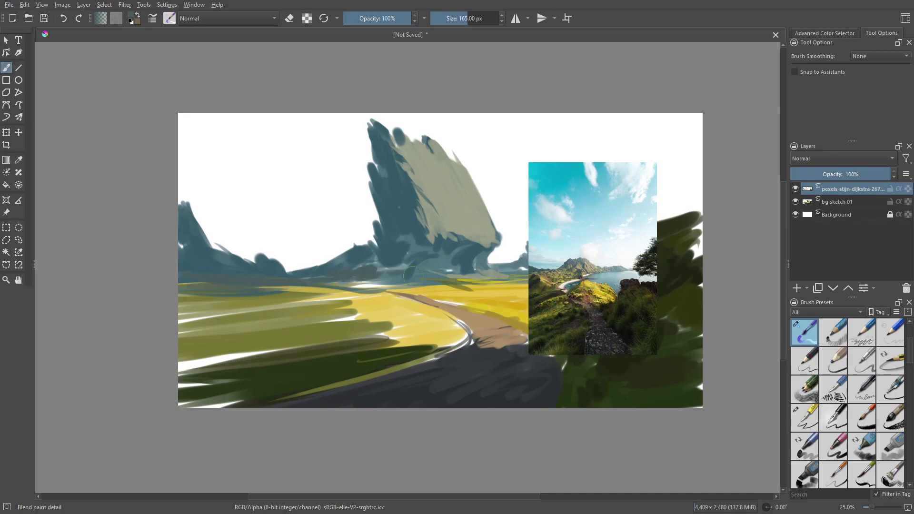
# Sample a warmer yellow and add strokes over the field inside the road's bend
pyautogui.keyDown('ctrl'); pyautogui.click(486, 310); pyautogui.keyUp('ctrl')
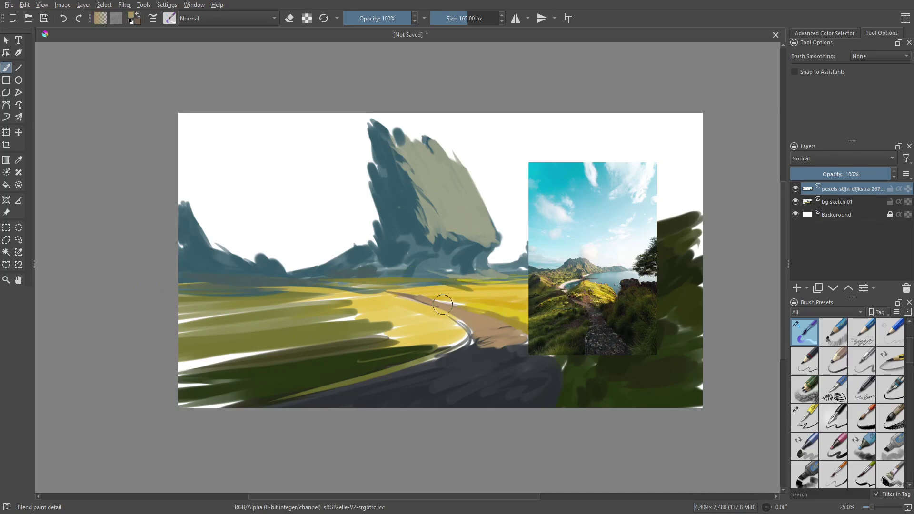
pyautogui.keyDown('ctrl'); pyautogui.click(359, 339); pyautogui.keyUp('ctrl')
pyautogui.keyDown('ctrl'); pyautogui.click(495, 318); pyautogui.keyUp('ctrl')
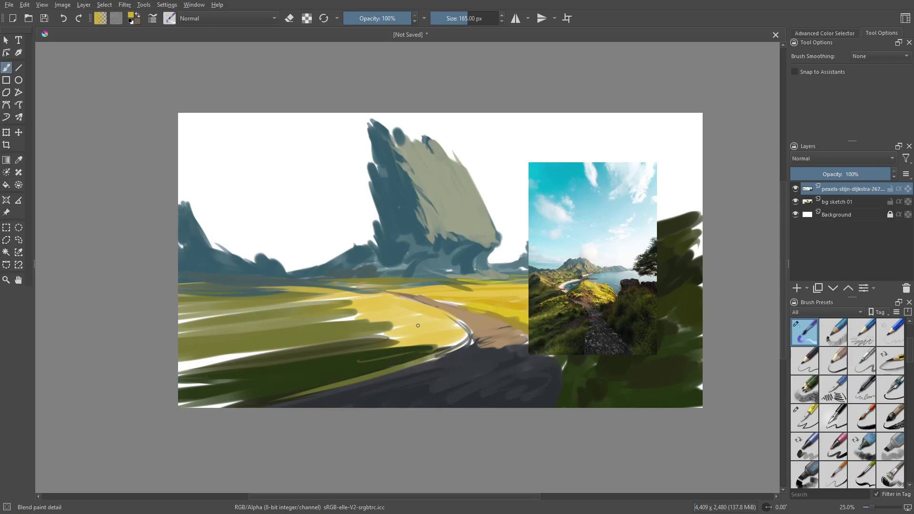
pyautogui.moveTo(404, 330); pyautogui.dragTo(460, 328)
pyautogui.moveTo(373, 307)
pyautogui.mouseDown()
pyautogui.moveTo(465, 335)
pyautogui.moveTo(326, 386)
pyautogui.mouseUp()
# Cover the white gap along the road's bend with dark green and rework the path's far end with sampled tones
pyautogui.keyDown('ctrl'); pyautogui.click(420, 357); pyautogui.keyUp('ctrl')
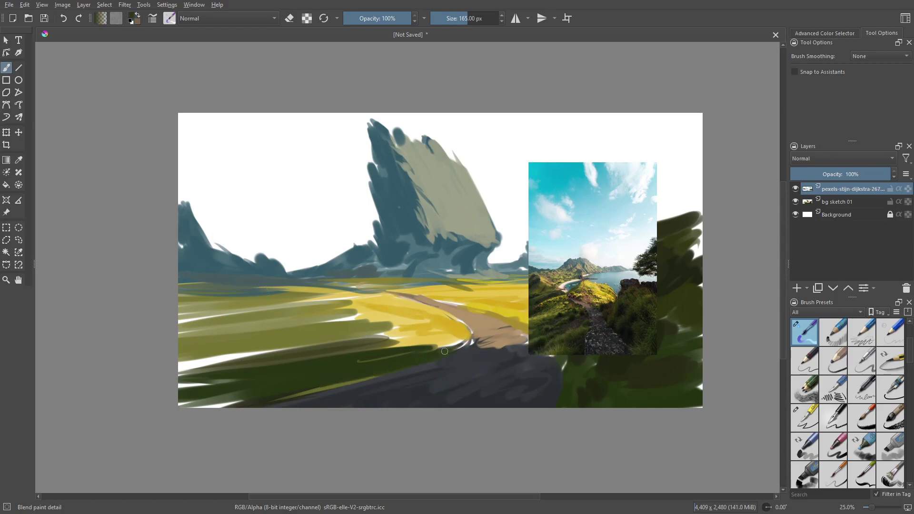
pyautogui.moveTo(441, 353)
pyautogui.mouseDown()
pyautogui.moveTo(468, 333)
pyautogui.moveTo(435, 310)
pyautogui.mouseUp()
pyautogui.keyDown('ctrl'); pyautogui.click(344, 291); pyautogui.keyUp('ctrl')
pyautogui.moveTo(335, 286); pyautogui.dragTo(355, 292)
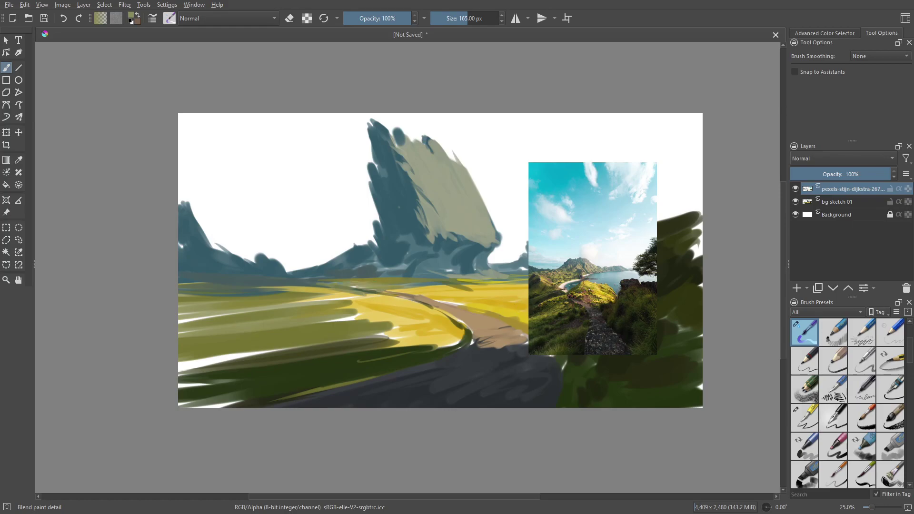
pyautogui.keyDown('ctrl'); pyautogui.click(442, 293); pyautogui.keyUp('ctrl')
pyautogui.moveTo(439, 295); pyautogui.dragTo(403, 293)
pyautogui.keyDown('ctrl'); pyautogui.click(489, 313); pyautogui.keyUp('ctrl')
# Fill out the left mountain's slope and the hills beside the rock with sampled blue strokes
pyautogui.keyDown('ctrl'); pyautogui.click(218, 257); pyautogui.keyUp('ctrl')
pyautogui.moveTo(203, 249); pyautogui.dragTo(222, 252)
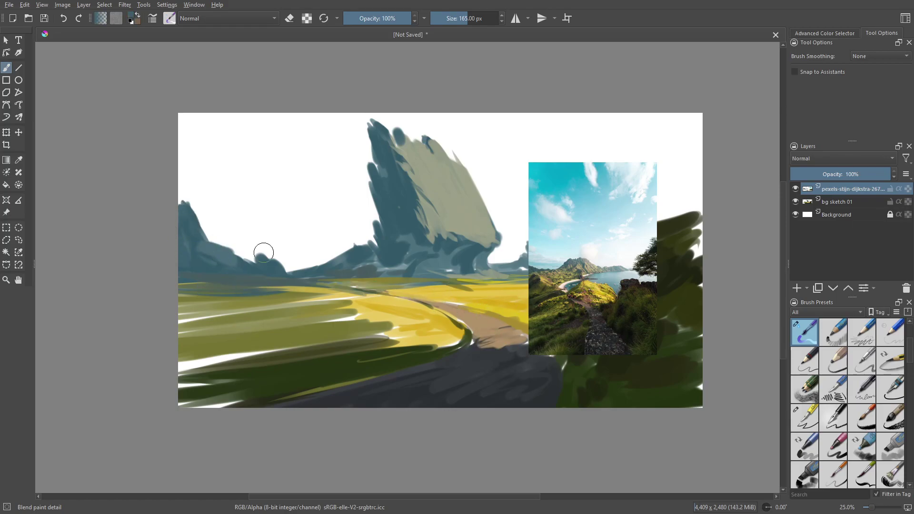
pyautogui.keyDown('ctrl'); pyautogui.click(391, 245); pyautogui.keyUp('ctrl')
# Sweep golden yellow strokes from the road's bend across the far field to the foot of the left mountains
pyautogui.keyDown('ctrl'); pyautogui.click(446, 347); pyautogui.keyUp('ctrl')
pyautogui.moveTo(441, 312)
pyautogui.mouseDown()
pyautogui.moveTo(437, 342)
pyautogui.moveTo(355, 329)
pyautogui.mouseUp()
pyautogui.moveTo(368, 321)
pyautogui.mouseDown()
pyautogui.moveTo(305, 313)
pyautogui.moveTo(299, 298)
pyautogui.moveTo(257, 285)
pyautogui.mouseUp()
pyautogui.moveTo(355, 291); pyautogui.dragTo(208, 277)
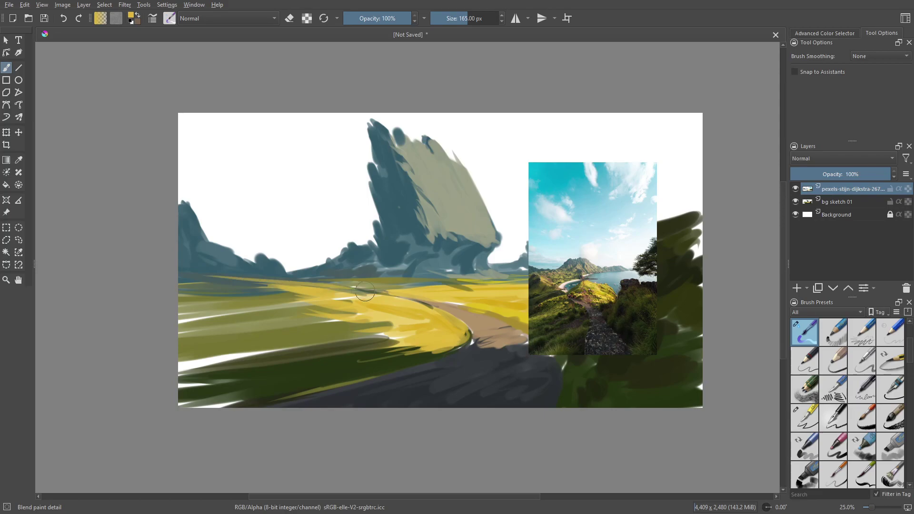
# Sample the yellow of the field and brush strokes along the far field and the path's distant end
pyautogui.keyDown('ctrl'); pyautogui.click(366, 302); pyautogui.keyUp('ctrl')
pyautogui.moveTo(280, 291)
pyautogui.mouseDown()
pyautogui.moveTo(202, 286)
pyautogui.moveTo(305, 293)
pyautogui.mouseUp()
pyautogui.moveTo(471, 293); pyautogui.dragTo(367, 288)
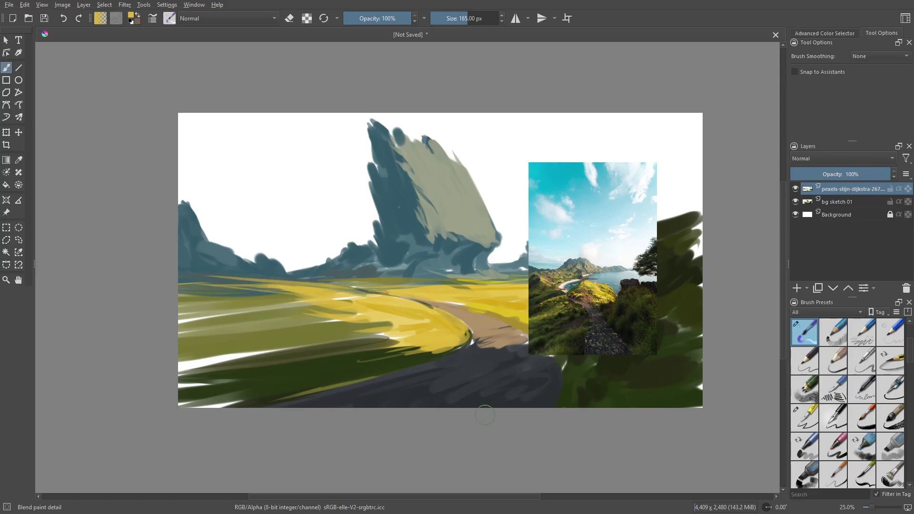
# Check what sits on the photo's layer, then lasso around the reference photo and copy it to a new layer
pyautogui.click(796, 189)
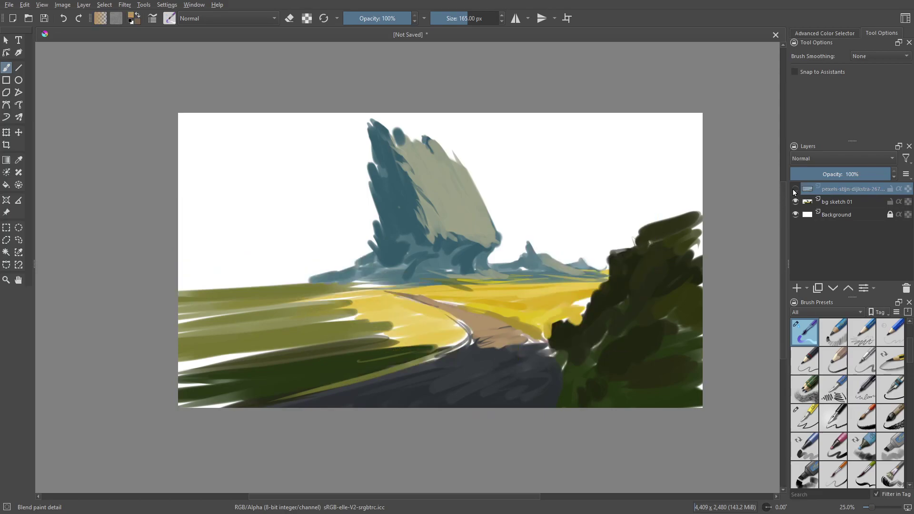
pyautogui.click(794, 189)
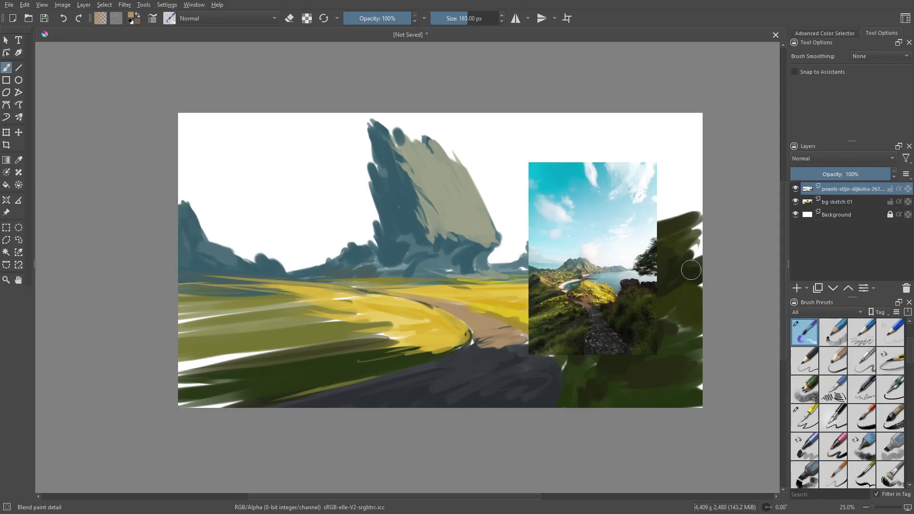
pyautogui.click(22, 242)
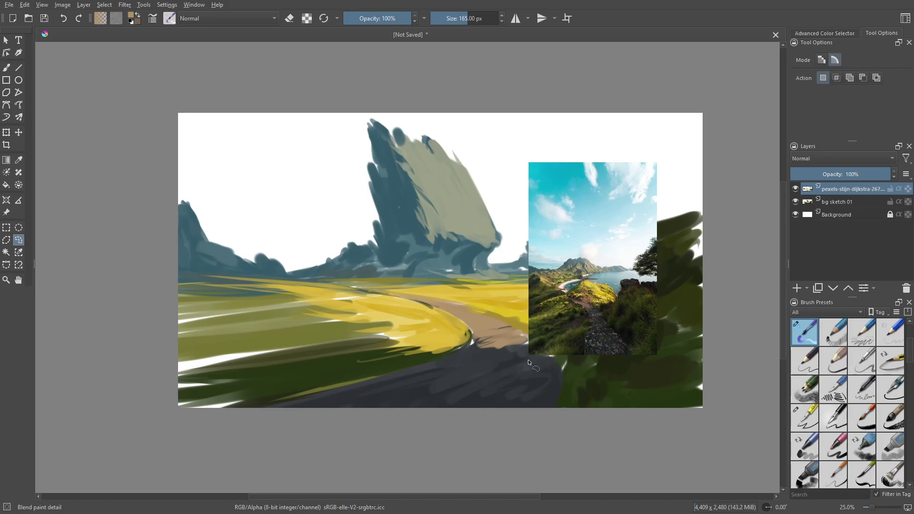
pyautogui.moveTo(674, 242)
pyautogui.mouseDown()
pyautogui.moveTo(591, 137)
pyautogui.moveTo(512, 316)
pyautogui.moveTo(585, 365)
pyautogui.mouseUp()
pyautogui.hotkey('ctrl', 'j')
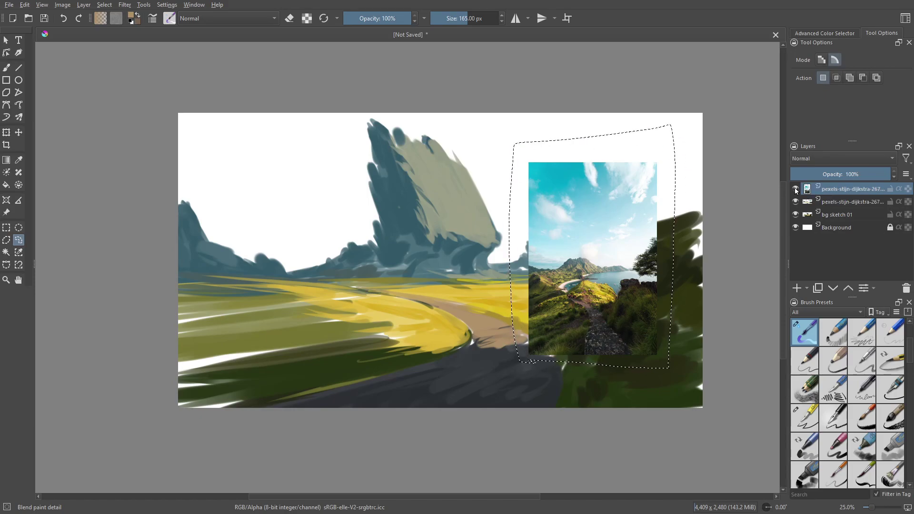
# Delete the photo from the painted layer, deselect, and hide the separate photo layer
pyautogui.click(841, 205)
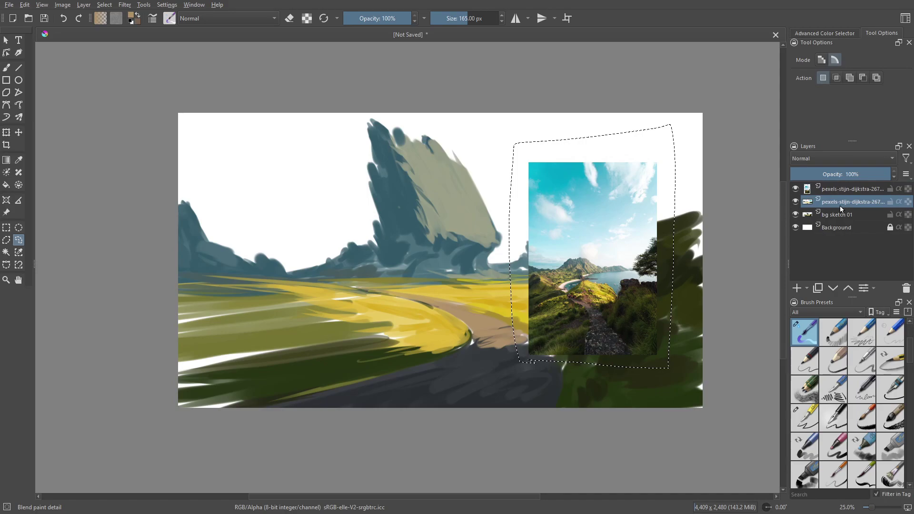
pyautogui.press('Delete')
pyautogui.click(716, 391)
pyautogui.click(796, 189)
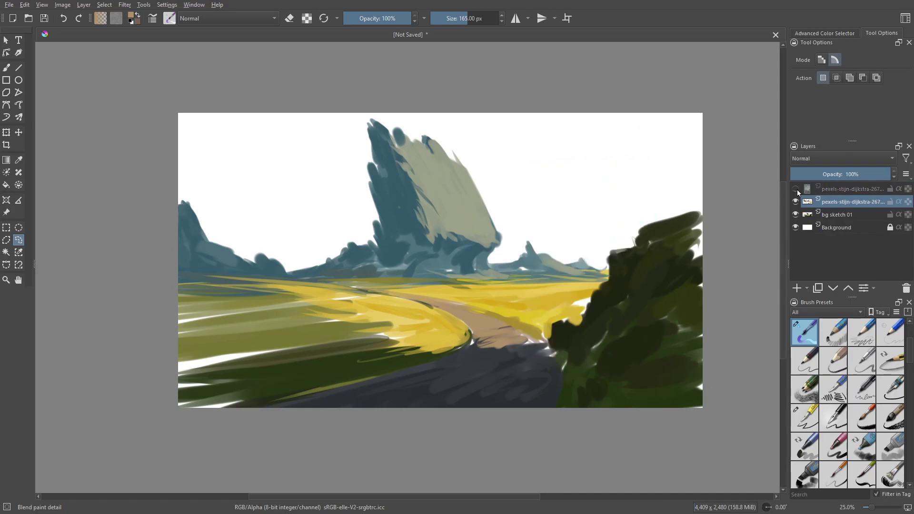
pyautogui.click(797, 189)
pyautogui.click(796, 189)
# Cover the white gap between the yellow field and the large bush with sampled yellow brush strokes
pyautogui.press('b')
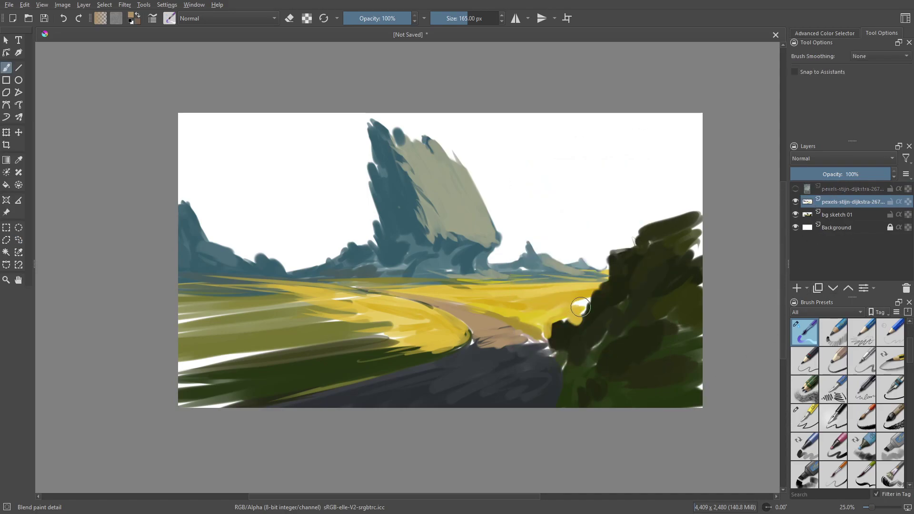
pyautogui.keyDown('ctrl'); pyautogui.click(563, 312); pyautogui.keyUp('ctrl')
pyautogui.moveTo(567, 313)
pyautogui.mouseDown()
pyautogui.moveTo(592, 299)
pyautogui.moveTo(556, 309)
pyautogui.mouseUp()
pyautogui.keyDown('ctrl'); pyautogui.click(586, 303); pyautogui.keyUp('ctrl')
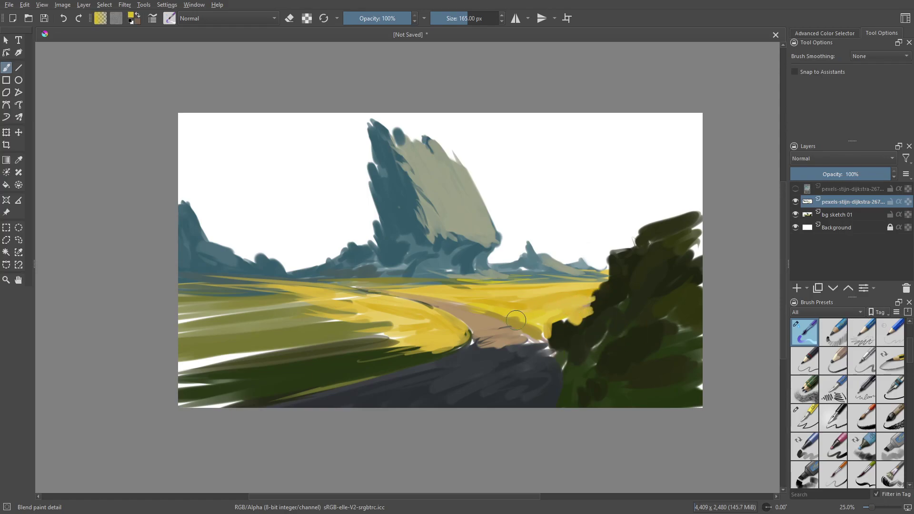
# Paint lit slopes on the left mountains with the rock's sampled grey-green and trim their outline with the eraser
pyautogui.keyDown('ctrl'); pyautogui.click(413, 235); pyautogui.keyUp('ctrl')
pyautogui.moveTo(220, 241)
pyautogui.mouseDown()
pyautogui.moveTo(200, 223)
pyautogui.moveTo(195, 238)
pyautogui.moveTo(188, 210)
pyautogui.mouseUp()
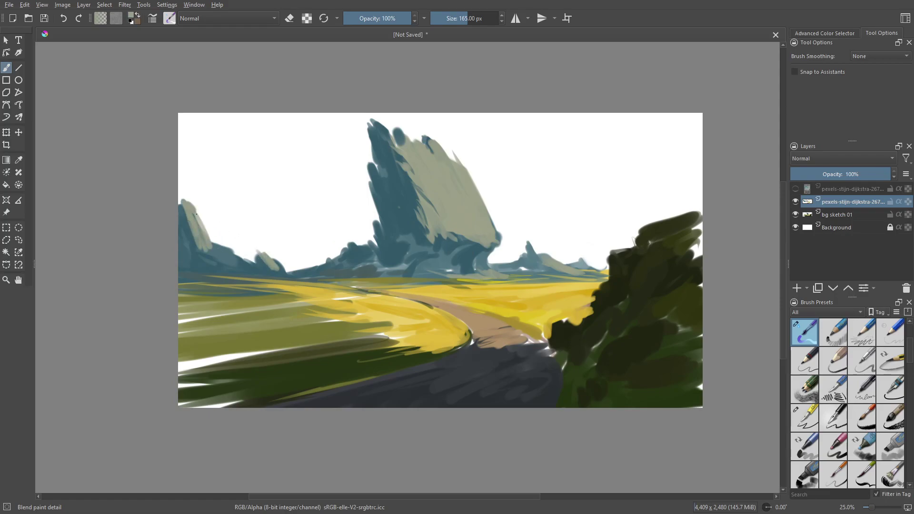
pyautogui.press('e')
pyautogui.press('e')
pyautogui.moveTo(221, 250)
pyautogui.mouseDown()
pyautogui.moveTo(256, 267)
pyautogui.moveTo(258, 256)
pyautogui.mouseUp()
pyautogui.keyDown('ctrl'); pyautogui.click(256, 261); pyautogui.keyUp('ctrl')
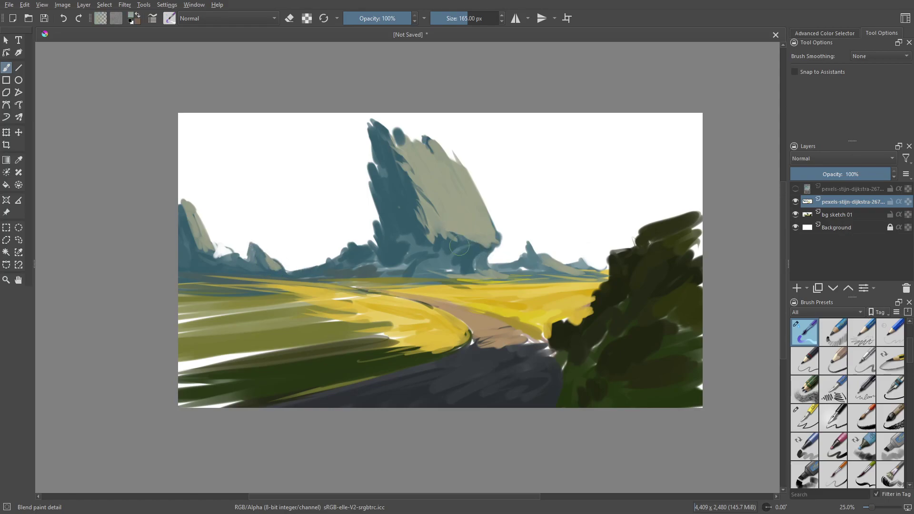
# Brush sampled green strokes beneath the leaning rock's lit face and pick blended tones from them
pyautogui.keyDown('ctrl'); pyautogui.click(476, 280); pyautogui.keyUp('ctrl')
pyautogui.moveTo(465, 245)
pyautogui.mouseDown()
pyautogui.moveTo(445, 248)
pyautogui.moveTo(478, 246)
pyautogui.mouseUp()
pyautogui.keyDown('ctrl'); pyautogui.click(458, 246); pyautogui.keyUp('ctrl')
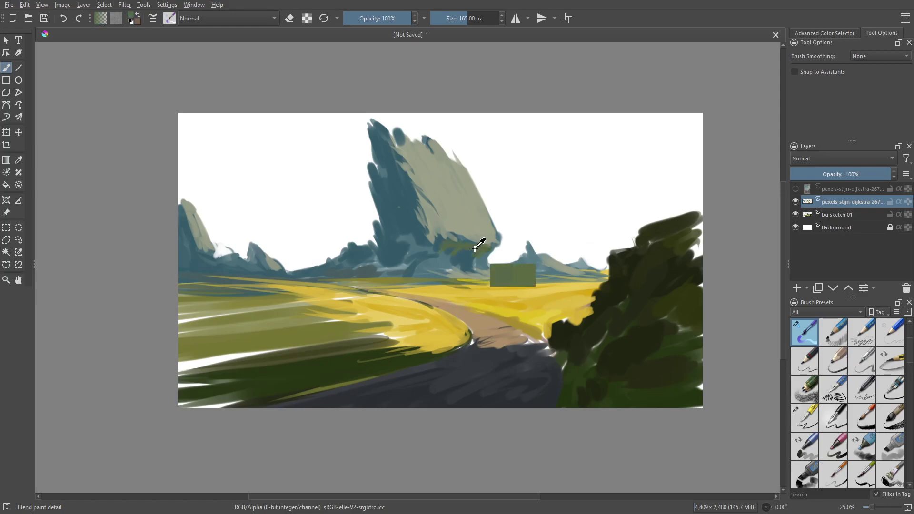
pyautogui.keyDown('ctrl'); pyautogui.click(475, 250); pyautogui.keyUp('ctrl')
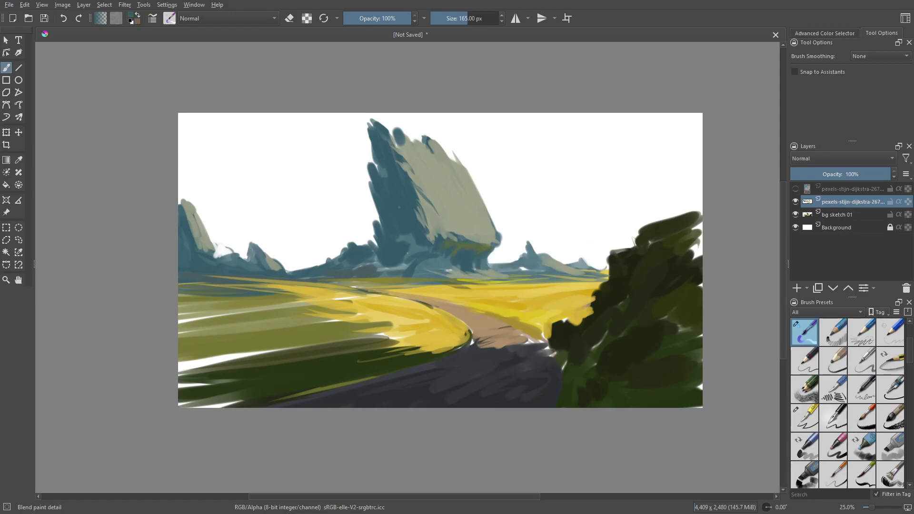
# Rework the leaning rock's shaded side and base with sampled blues and extend the green beneath its face
pyautogui.keyDown('ctrl'); pyautogui.click(417, 246); pyautogui.keyUp('ctrl')
pyautogui.moveTo(405, 238)
pyautogui.mouseDown()
pyautogui.moveTo(417, 253)
pyautogui.moveTo(410, 263)
pyautogui.moveTo(373, 238)
pyautogui.mouseUp()
pyautogui.keyDown('ctrl'); pyautogui.click(439, 262); pyautogui.keyUp('ctrl')
pyautogui.keyDown('ctrl'); pyautogui.click(429, 245); pyautogui.keyUp('ctrl')
pyautogui.moveTo(433, 247); pyautogui.dragTo(434, 259)
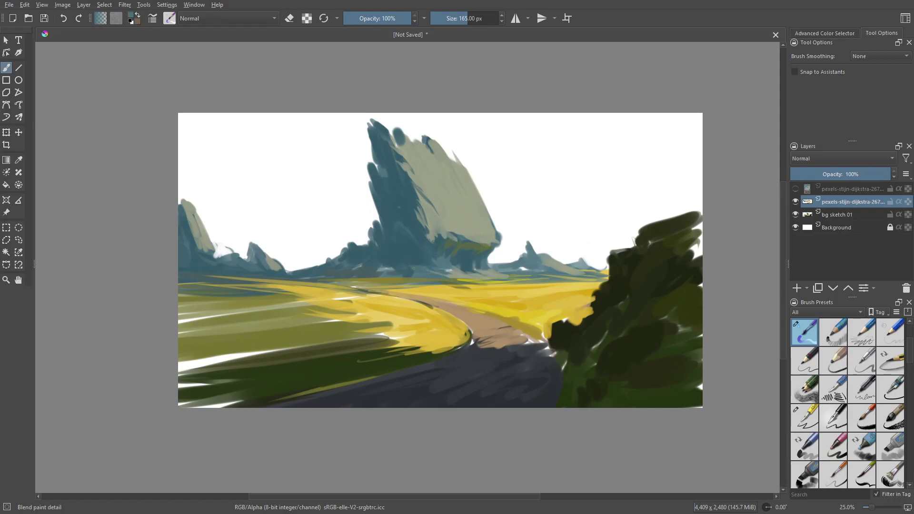
pyautogui.keyDown('ctrl'); pyautogui.click(529, 320); pyautogui.keyUp('ctrl')
pyautogui.keyDown('ctrl'); pyautogui.click(421, 255); pyautogui.keyUp('ctrl')
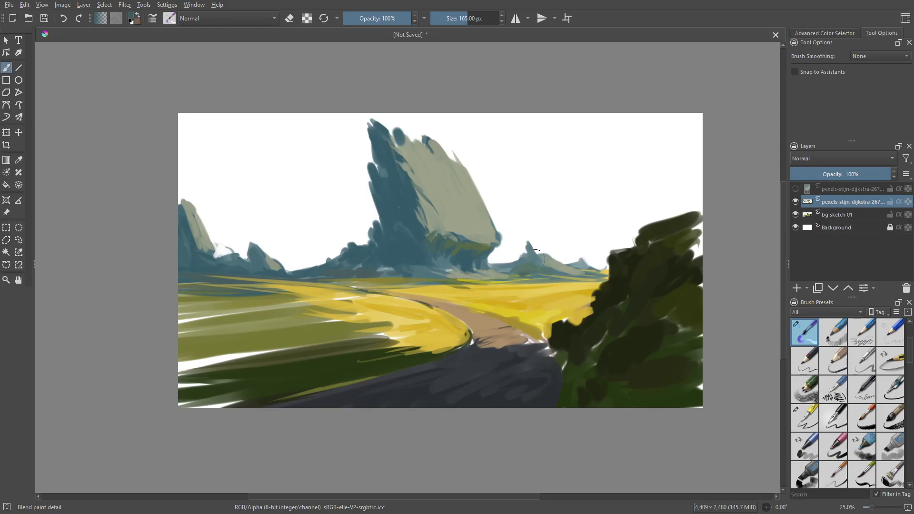
# Clean up the far field below the rock and stroke sampled yellow-green along the road's curving edge
pyautogui.keyDown('ctrl'); pyautogui.click(504, 279); pyautogui.keyUp('ctrl')
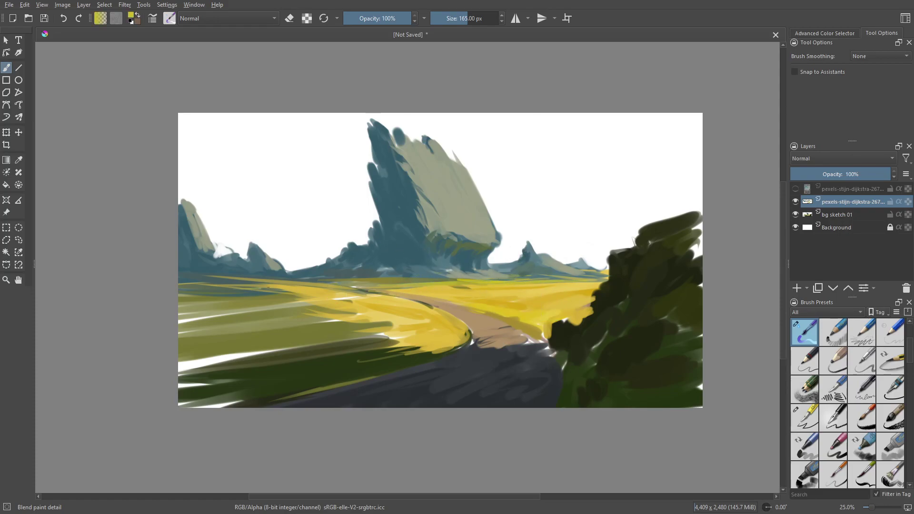
pyautogui.keyDown('ctrl'); pyautogui.click(443, 340); pyautogui.keyUp('ctrl')
pyautogui.moveTo(453, 351)
pyautogui.mouseDown()
pyautogui.moveTo(275, 389)
pyautogui.moveTo(222, 377)
pyautogui.moveTo(257, 393)
pyautogui.moveTo(221, 405)
pyautogui.mouseUp()
# Sample the large bush's dark green and start a dark bush in the lower-left corner of the painting
pyautogui.keyDown('ctrl'); pyautogui.click(274, 358); pyautogui.keyUp('ctrl')
pyautogui.keyDown('ctrl'); pyautogui.click(619, 350); pyautogui.keyUp('ctrl')
pyautogui.moveTo(198, 366)
pyautogui.mouseDown()
pyautogui.moveTo(179, 373)
pyautogui.moveTo(195, 364)
pyautogui.mouseUp()
# Blend the left field with sampled olive and yellow strokes sweeping back from the road's bend
pyautogui.keyDown('ctrl'); pyautogui.click(248, 347); pyautogui.keyUp('ctrl')
pyautogui.moveTo(297, 352)
pyautogui.mouseDown()
pyautogui.moveTo(183, 360)
pyautogui.moveTo(331, 347)
pyautogui.mouseUp()
pyautogui.keyDown('ctrl'); pyautogui.click(417, 328); pyautogui.keyUp('ctrl')
pyautogui.moveTo(406, 324); pyautogui.dragTo(330, 328)
pyautogui.moveTo(349, 322); pyautogui.dragTo(304, 328)
pyautogui.moveTo(379, 310)
pyautogui.mouseDown()
pyautogui.moveTo(301, 308)
pyautogui.moveTo(405, 305)
pyautogui.moveTo(329, 330)
pyautogui.mouseUp()
# Add dark sampled streaks across the left field and fill the lower-left corner with dark green foliage
pyautogui.keyDown('ctrl'); pyautogui.click(591, 345); pyautogui.keyUp('ctrl')
pyautogui.moveTo(398, 338); pyautogui.dragTo(309, 340)
pyautogui.moveTo(187, 368)
pyautogui.mouseDown()
pyautogui.moveTo(190, 390)
pyautogui.moveTo(205, 403)
pyautogui.moveTo(238, 381)
pyautogui.moveTo(214, 403)
pyautogui.moveTo(230, 394)
pyautogui.moveTo(235, 382)
pyautogui.moveTo(195, 405)
pyautogui.mouseUp()
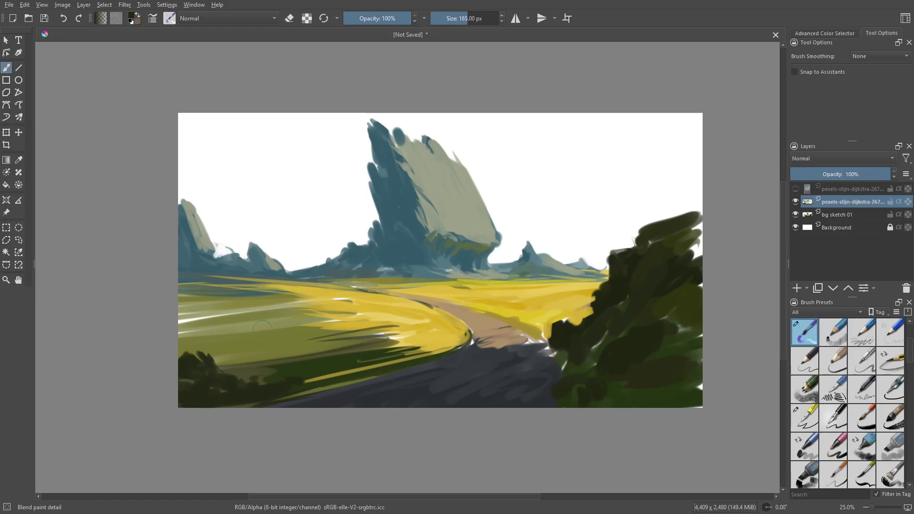
# Rework the large right bush and the grass at its base with sampled dark green strokes
pyautogui.keyDown('ctrl'); pyautogui.click(678, 346); pyautogui.keyUp('ctrl')
pyautogui.moveTo(671, 346); pyautogui.dragTo(617, 354)
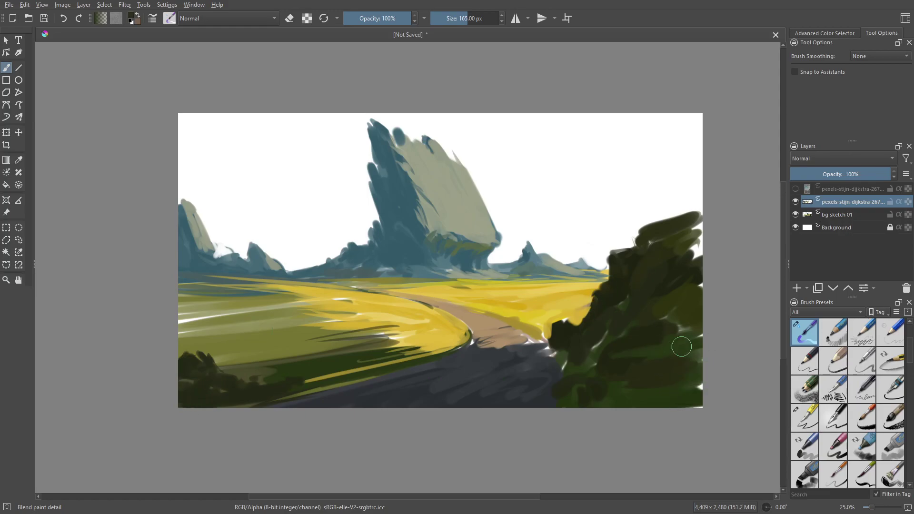
pyautogui.moveTo(595, 331)
pyautogui.mouseDown()
pyautogui.moveTo(712, 323)
pyautogui.moveTo(711, 341)
pyautogui.mouseUp()
pyautogui.moveTo(643, 348); pyautogui.dragTo(712, 348)
pyautogui.moveTo(587, 362)
pyautogui.mouseDown()
pyautogui.moveTo(707, 382)
pyautogui.moveTo(662, 390)
pyautogui.mouseUp()
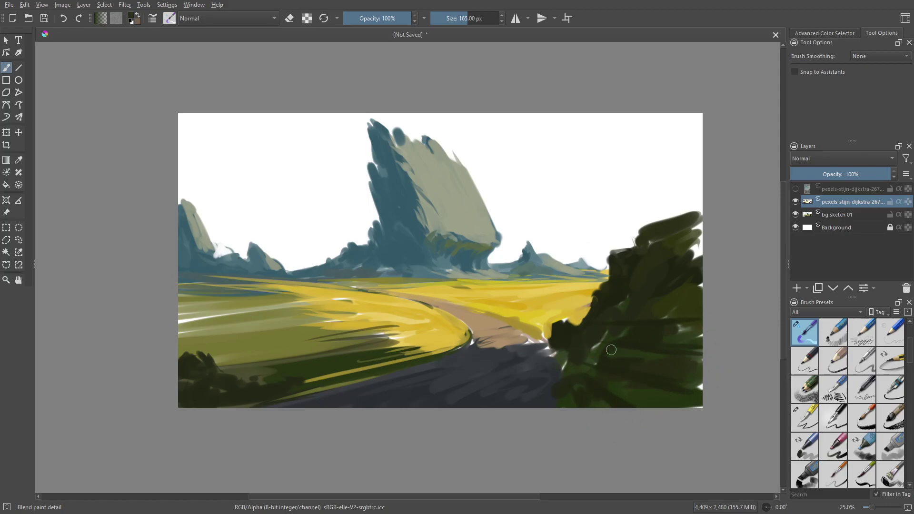
pyautogui.moveTo(636, 325); pyautogui.dragTo(674, 323)
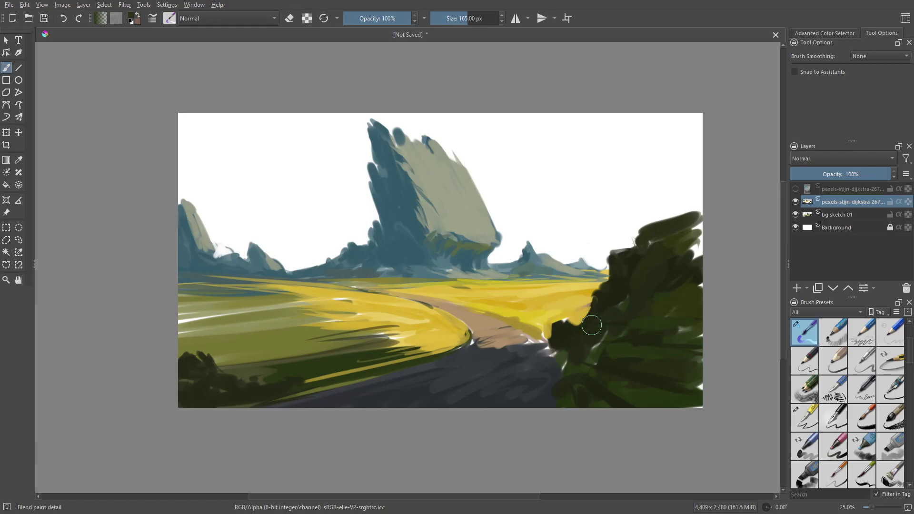
pyautogui.moveTo(591, 329); pyautogui.dragTo(563, 329)
pyautogui.moveTo(669, 273); pyautogui.dragTo(690, 272)
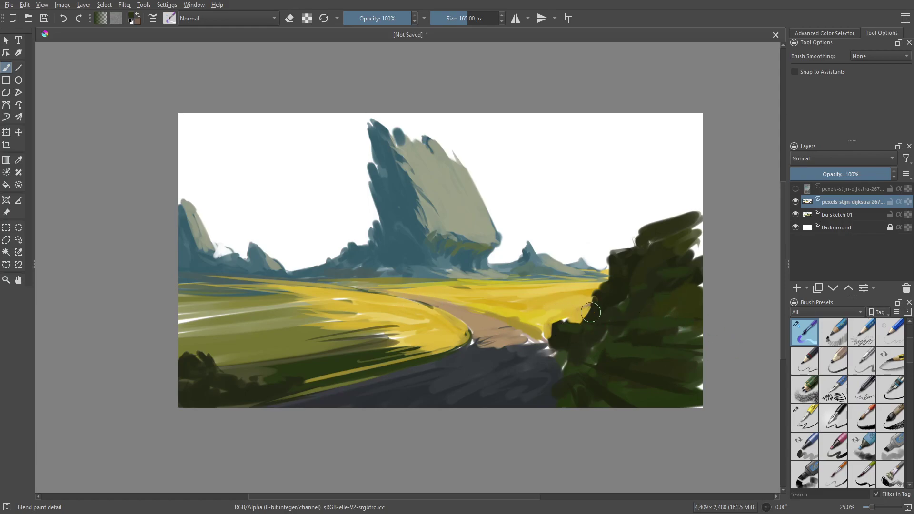
# Enlarge and round out the dark bush in the lower-left corner of the painting
pyautogui.moveTo(180, 358); pyautogui.dragTo(230, 370)
pyautogui.keyDown('ctrl'); pyautogui.click(307, 371); pyautogui.keyUp('ctrl')
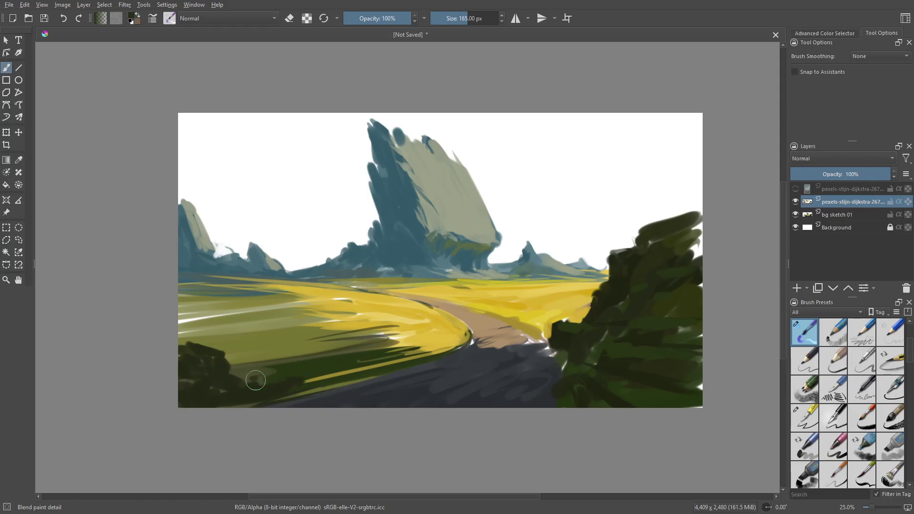
pyautogui.moveTo(201, 353); pyautogui.dragTo(229, 360)
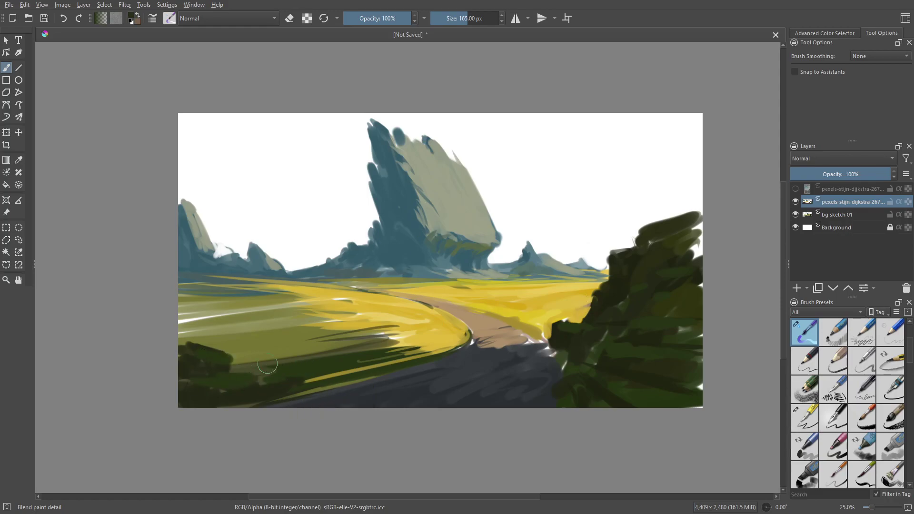
# Dab small dark bushes into the green strip between the lower-left bush and the road
pyautogui.keyDown('ctrl'); pyautogui.click(289, 366); pyautogui.keyUp('ctrl')
pyautogui.moveTo(293, 363); pyautogui.dragTo(277, 374)
pyautogui.moveTo(253, 362); pyautogui.dragTo(256, 363)
pyautogui.click(256, 364)
# Fill out the road's edge beside the large bush with dark grey and brush sampled browns across the sunlit path
pyautogui.click(351, 374)
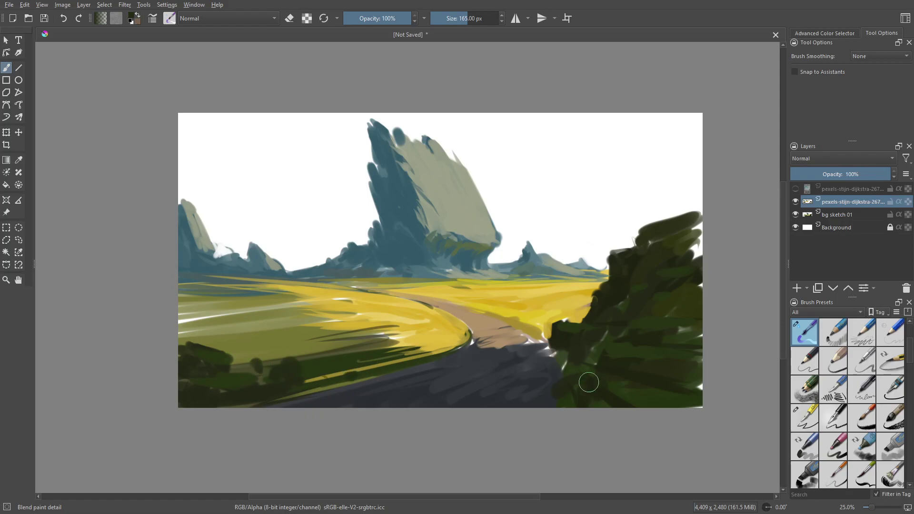
pyautogui.moveTo(550, 347); pyautogui.dragTo(565, 368)
pyautogui.keyDown('ctrl'); pyautogui.click(505, 337); pyautogui.keyUp('ctrl')
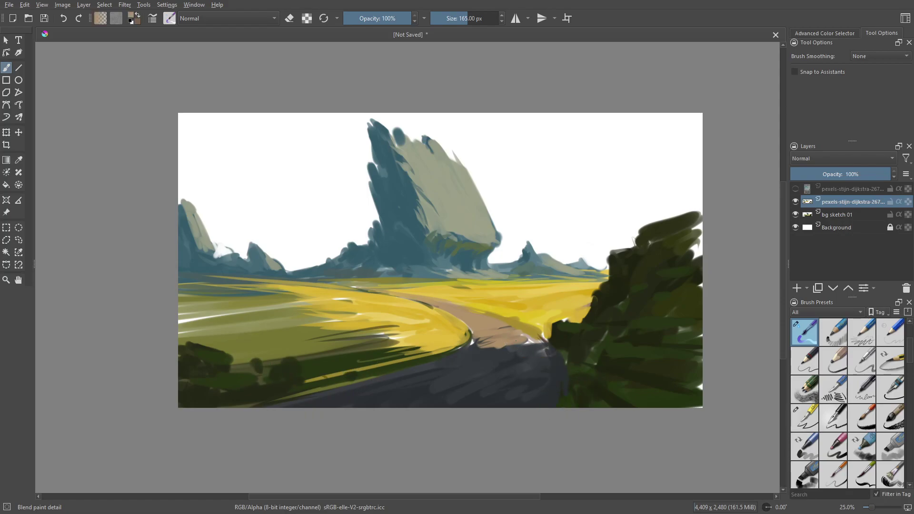
pyautogui.keyDown('ctrl'); pyautogui.click(500, 350); pyautogui.keyUp('ctrl')
pyautogui.keyDown('ctrl'); pyautogui.click(524, 346); pyautogui.keyUp('ctrl')
pyautogui.moveTo(524, 341)
pyautogui.mouseDown()
pyautogui.moveTo(505, 329)
pyautogui.moveTo(539, 340)
pyautogui.mouseUp()
pyautogui.moveTo(542, 342)
pyautogui.mouseDown()
pyautogui.moveTo(474, 349)
pyautogui.moveTo(473, 337)
pyautogui.mouseUp()
pyautogui.moveTo(449, 313)
pyautogui.mouseDown()
pyautogui.moveTo(479, 330)
pyautogui.moveTo(473, 310)
pyautogui.mouseUp()
pyautogui.moveTo(496, 315); pyautogui.dragTo(455, 303)
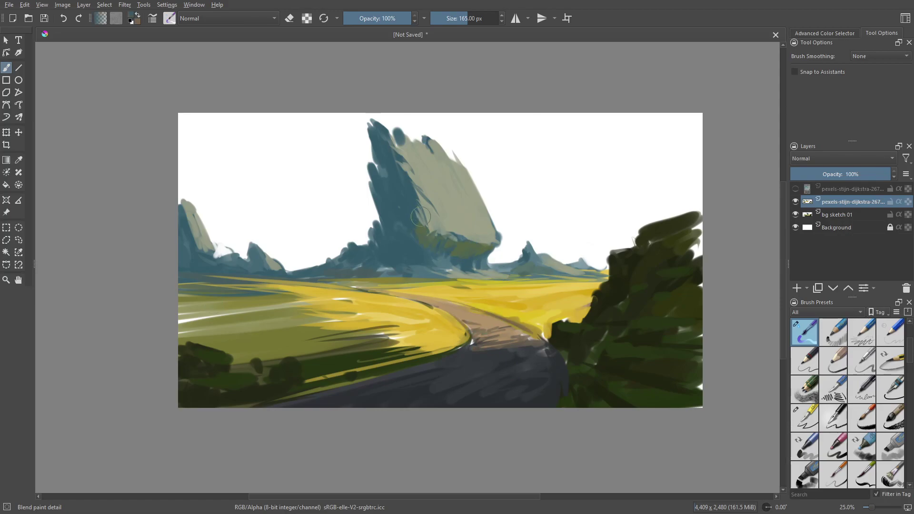
# Refine the leaning rock's lit face and underside with tones sampled from the rock
pyautogui.keyDown('ctrl'); pyautogui.click(447, 207); pyautogui.keyUp('ctrl')
pyautogui.keyDown('ctrl'); pyautogui.click(475, 258); pyautogui.keyUp('ctrl')
# Show the reference photo layer and move the photo over to the left edge of the painting
pyautogui.click(796, 189)
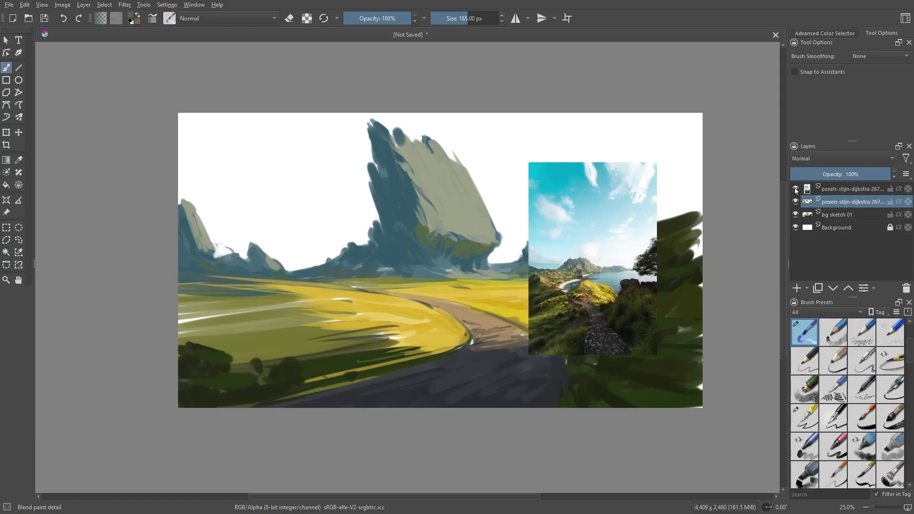
pyautogui.click(840, 189)
pyautogui.hotkey('ctrl', 't')
pyautogui.moveTo(581, 251); pyautogui.dragTo(231, 269)
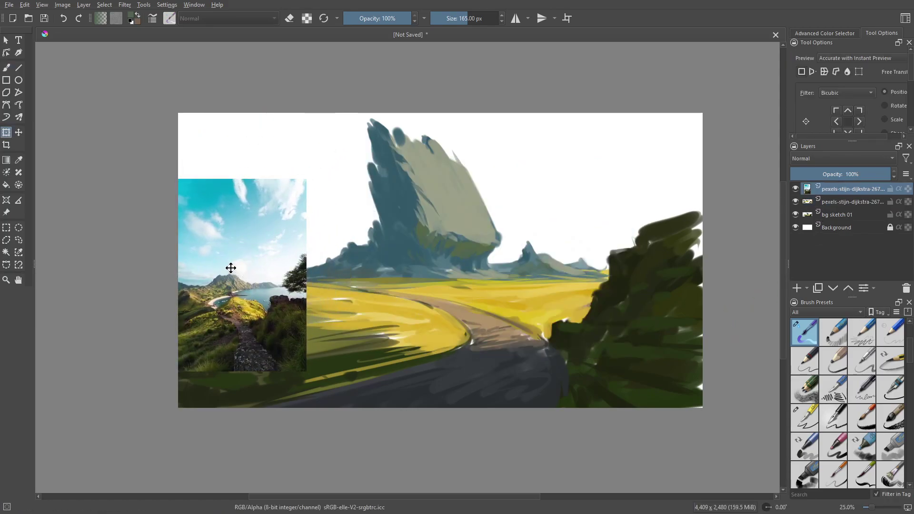
# Merge the painted layer down into the bg sketch 01 layer
pyautogui.click(839, 216)
pyautogui.click(856, 203)
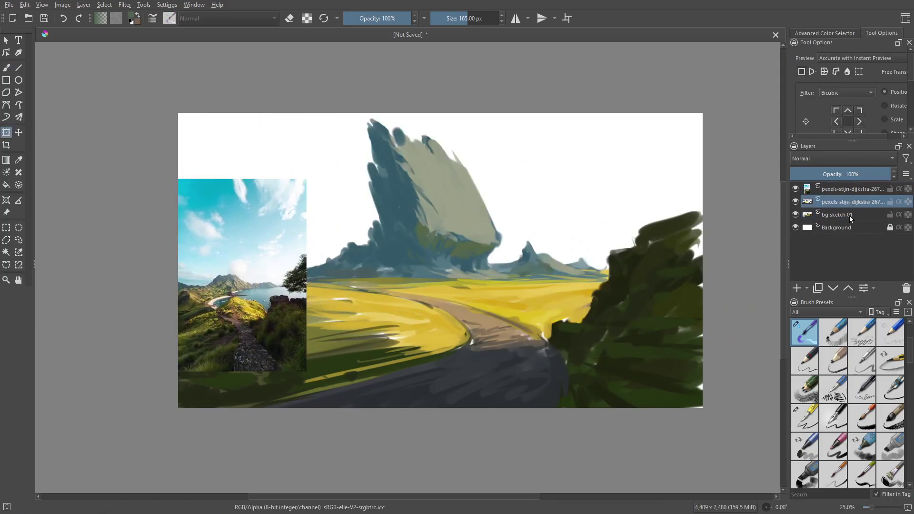
pyautogui.hotkey('ctrl', 'e')
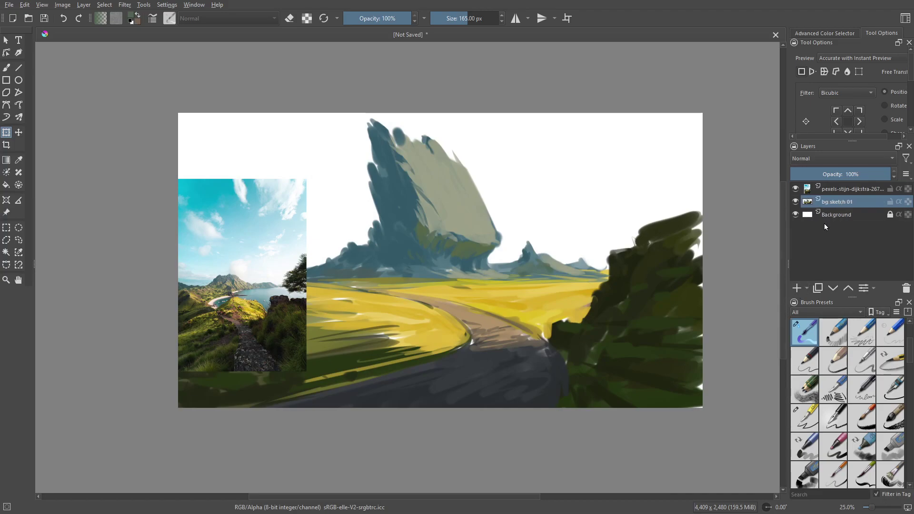
# Add a new paint layer between Background and bg sketch 01 and name it sky
pyautogui.click(825, 219)
pyautogui.click(798, 290)
pyautogui.doubleClick(832, 215)
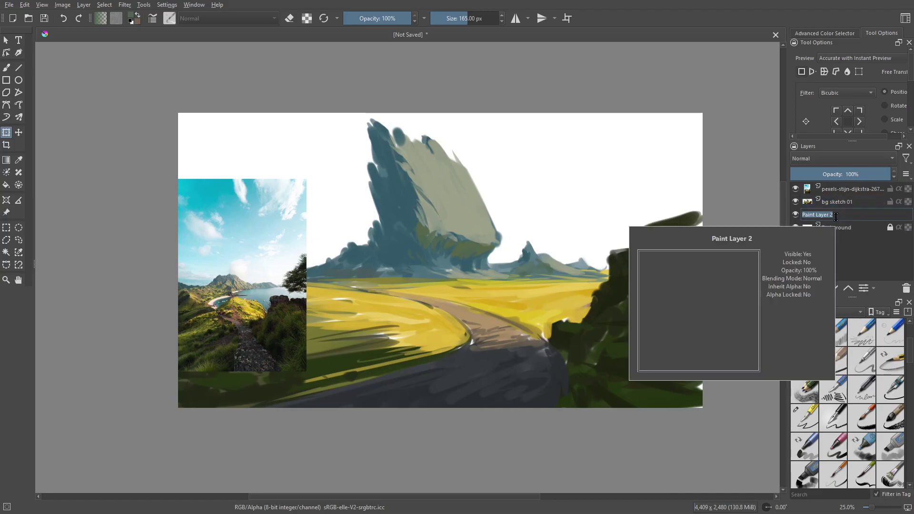
pyautogui.write('sky')
pyautogui.press('Return')
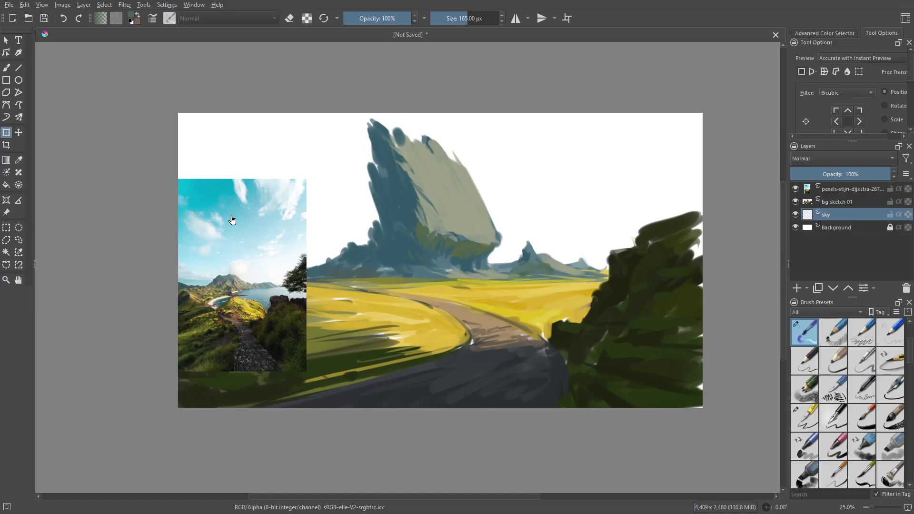
# Paint the upper sky with turquoise sampled from the photo, using a brush size of 506 px
pyautogui.press('b')
pyautogui.keyDown('ctrl'); pyautogui.click(233, 216); pyautogui.keyUp('ctrl')
pyautogui.moveTo(522, 278); pyautogui.dragTo(677, 278)
pyautogui.moveTo(526, 105)
pyautogui.mouseDown()
pyautogui.moveTo(513, 121)
pyautogui.moveTo(538, 141)
pyautogui.moveTo(548, 172)
pyautogui.moveTo(614, 166)
pyautogui.moveTo(580, 197)
pyautogui.moveTo(570, 124)
pyautogui.moveTo(466, 137)
pyautogui.moveTo(447, 179)
pyautogui.moveTo(349, 122)
pyautogui.moveTo(244, 105)
pyautogui.moveTo(180, 114)
pyautogui.moveTo(205, 147)
pyautogui.moveTo(230, 136)
pyautogui.moveTo(294, 146)
pyautogui.moveTo(301, 162)
pyautogui.moveTo(354, 166)
pyautogui.moveTo(324, 91)
pyautogui.moveTo(432, 132)
pyautogui.moveTo(536, 128)
pyautogui.mouseUp()
# Paint the lower sky and billowing clouds with pale blue and near-white tones sampled from the photo
pyautogui.keyDown('ctrl'); pyautogui.click(281, 238); pyautogui.keyUp('ctrl')
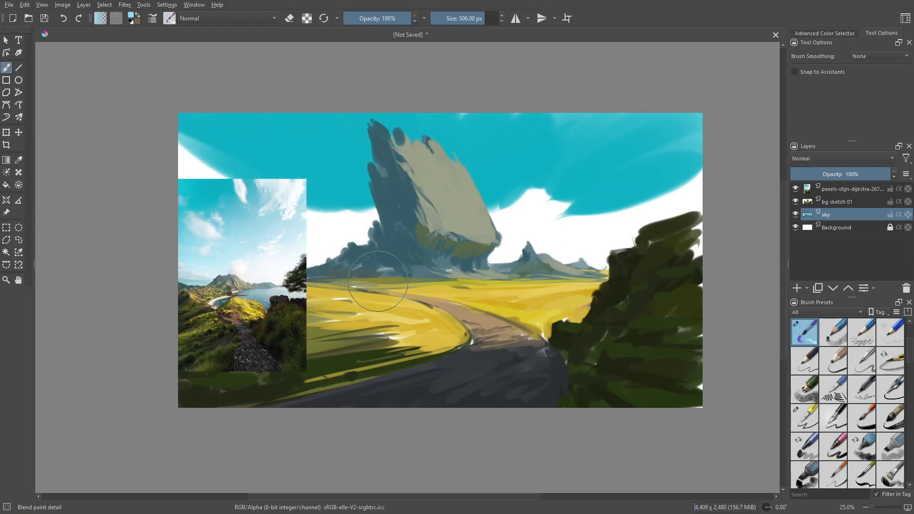
pyautogui.moveTo(531, 225)
pyautogui.mouseDown()
pyautogui.moveTo(596, 248)
pyautogui.moveTo(473, 251)
pyautogui.moveTo(615, 142)
pyautogui.moveTo(676, 125)
pyautogui.moveTo(656, 195)
pyautogui.moveTo(659, 239)
pyautogui.moveTo(495, 190)
pyautogui.moveTo(352, 210)
pyautogui.moveTo(329, 176)
pyautogui.moveTo(347, 220)
pyautogui.moveTo(314, 252)
pyautogui.mouseUp()
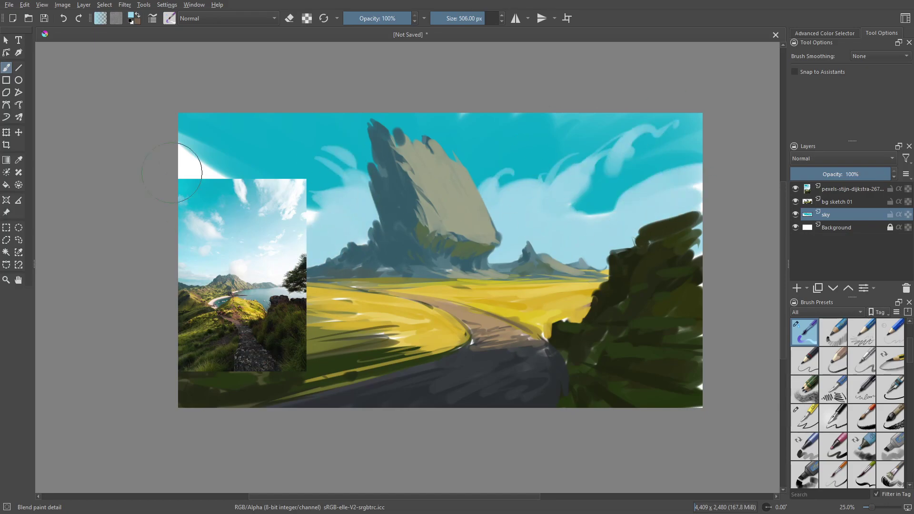
pyautogui.keyDown('ctrl'); pyautogui.click(238, 270); pyautogui.keyUp('ctrl')
pyautogui.moveTo(531, 257)
pyautogui.mouseDown()
pyautogui.moveTo(723, 231)
pyautogui.moveTo(672, 258)
pyautogui.moveTo(496, 271)
pyautogui.moveTo(554, 227)
pyautogui.moveTo(598, 229)
pyautogui.moveTo(620, 210)
pyautogui.moveTo(603, 193)
pyautogui.moveTo(543, 194)
pyautogui.moveTo(546, 219)
pyautogui.moveTo(505, 187)
pyautogui.moveTo(587, 227)
pyautogui.moveTo(576, 157)
pyautogui.moveTo(682, 165)
pyautogui.moveTo(636, 191)
pyautogui.moveTo(657, 176)
pyautogui.moveTo(682, 218)
pyautogui.moveTo(605, 216)
pyautogui.moveTo(691, 159)
pyautogui.moveTo(736, 153)
pyautogui.mouseUp()
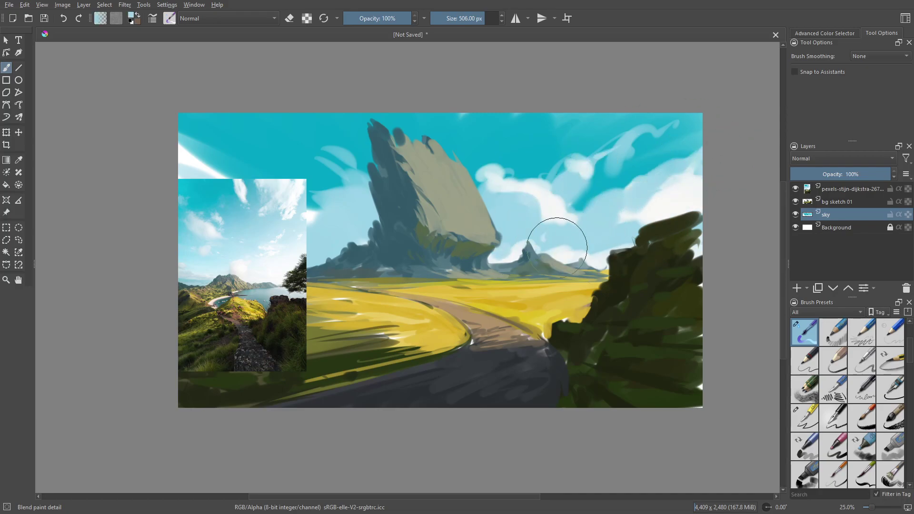
# Paint broad near-white cloud strokes across the upper-right part of the sky
pyautogui.moveTo(690, 173)
pyautogui.mouseDown()
pyautogui.moveTo(631, 135)
pyautogui.moveTo(614, 162)
pyautogui.mouseUp()
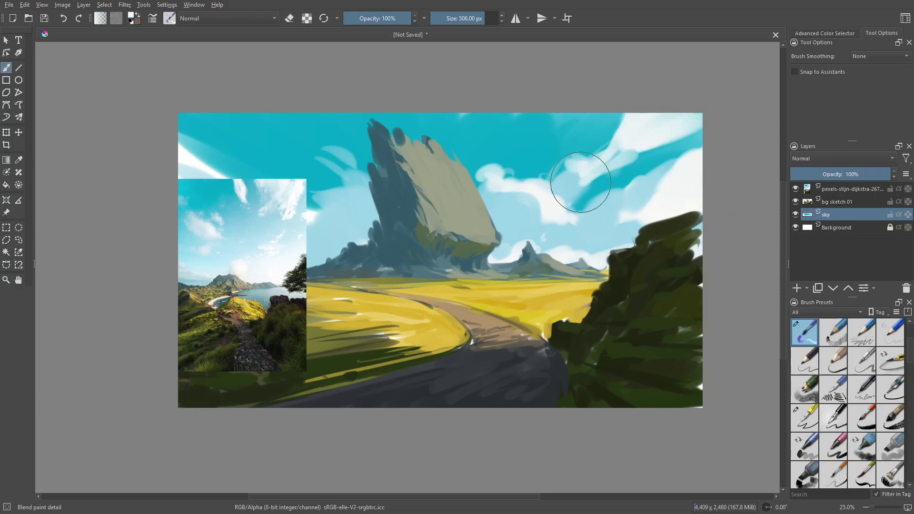
# Move the reference photo layer from the left to the right half of the canvas
pyautogui.press('pageup')
pyautogui.press('pageup')
pyautogui.press('t')
pyautogui.moveTo(248, 298); pyautogui.dragTo(596, 293)
pyautogui.press('b')
pyautogui.moveTo(292, 220)
pyautogui.mouseDown()
pyautogui.moveTo(310, 220)
pyautogui.moveTo(277, 171)
pyautogui.mouseUp()
pyautogui.hotkey('ctrl', 'z')
pyautogui.hotkey('ctrl', 'z')
pyautogui.hotkey('ctrl', 'z')
pyautogui.hotkey('ctrl', 'z')
pyautogui.hotkey('ctrl', 'z')
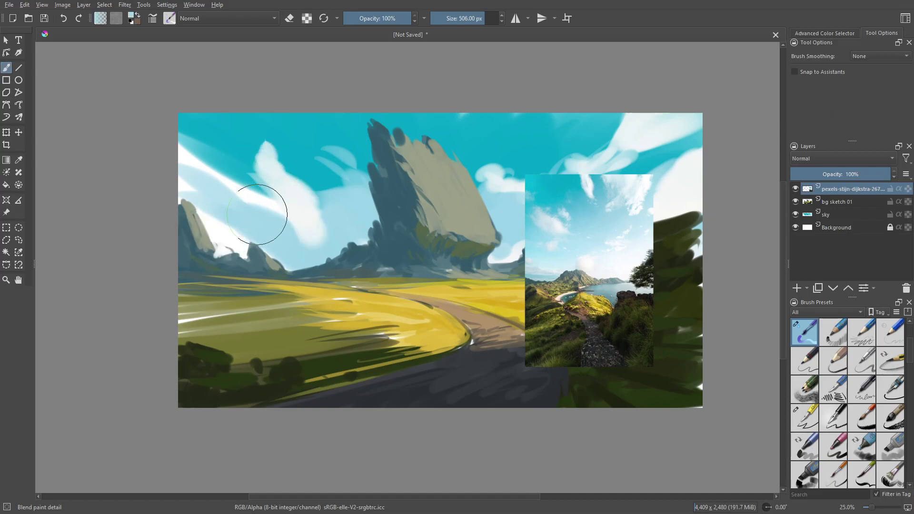
pyautogui.hotkey('ctrl', 'z')
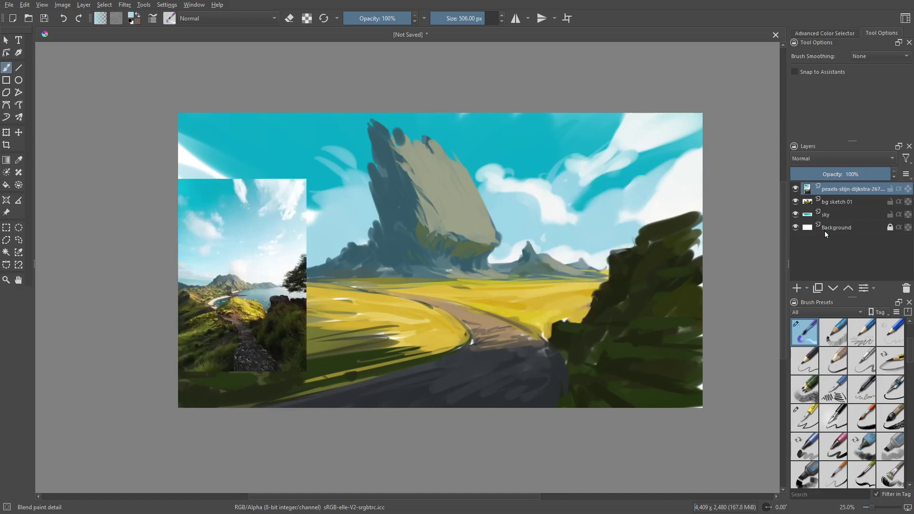
pyautogui.hotkey('ctrl', 'shift', 'z')
# Paint billowing pale blue and near-white clouds on the sky layer above the left-hand mountains, using colours sampled from the sky
pyautogui.click(828, 214)
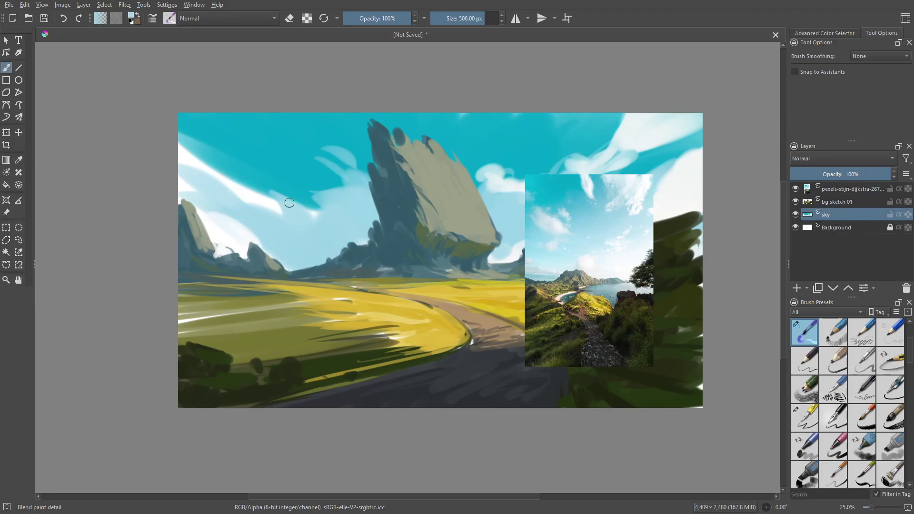
pyautogui.moveTo(187, 155)
pyautogui.mouseDown()
pyautogui.moveTo(232, 131)
pyautogui.moveTo(314, 196)
pyautogui.mouseUp()
pyautogui.moveTo(305, 143); pyautogui.dragTo(334, 162)
pyautogui.keyDown('ctrl'); pyautogui.click(243, 202); pyautogui.keyUp('ctrl')
pyautogui.moveTo(235, 205)
pyautogui.mouseDown()
pyautogui.moveTo(289, 228)
pyautogui.moveTo(231, 245)
pyautogui.moveTo(186, 239)
pyautogui.moveTo(194, 218)
pyautogui.moveTo(251, 246)
pyautogui.moveTo(275, 164)
pyautogui.moveTo(317, 202)
pyautogui.moveTo(325, 174)
pyautogui.moveTo(352, 175)
pyautogui.moveTo(354, 188)
pyautogui.moveTo(307, 212)
pyautogui.moveTo(331, 219)
pyautogui.mouseUp()
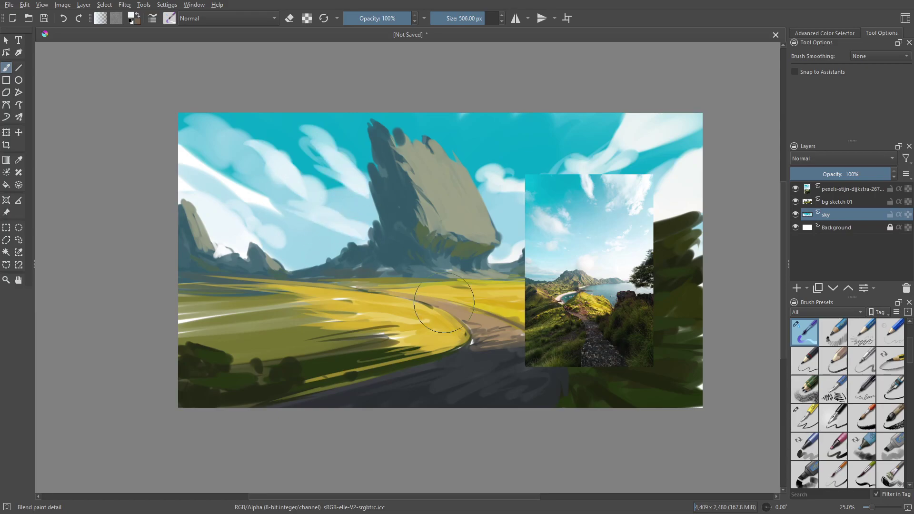
pyautogui.moveTo(224, 176)
pyautogui.mouseDown()
pyautogui.moveTo(275, 207)
pyautogui.moveTo(267, 214)
pyautogui.moveTo(268, 196)
pyautogui.moveTo(252, 181)
pyautogui.moveTo(217, 182)
pyautogui.moveTo(259, 164)
pyautogui.mouseUp()
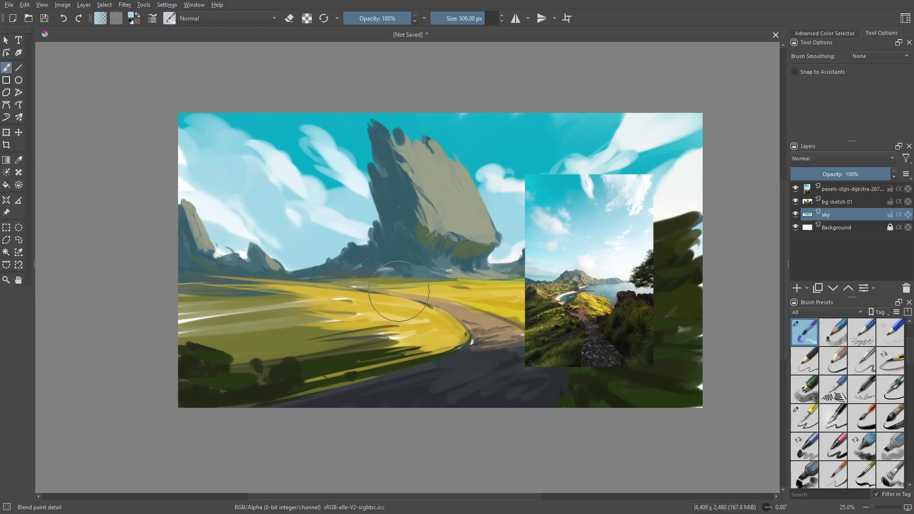
# Hide the reference photo and shape the clouds beside the rock mountain's left side with sampled pale blue
pyautogui.click(800, 186)
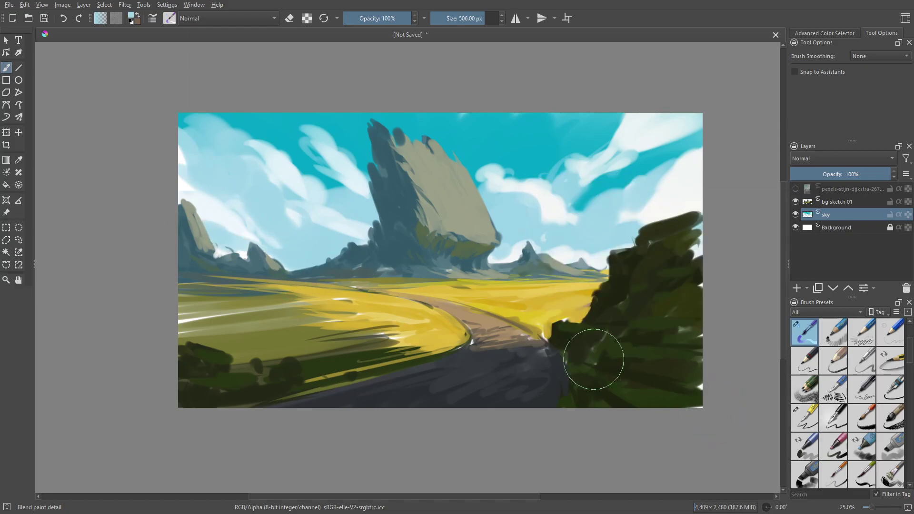
pyautogui.moveTo(314, 135)
pyautogui.mouseDown()
pyautogui.moveTo(330, 121)
pyautogui.moveTo(307, 134)
pyautogui.moveTo(351, 134)
pyautogui.mouseUp()
pyautogui.keyDown('ctrl'); pyautogui.click(337, 193); pyautogui.keyUp('ctrl')
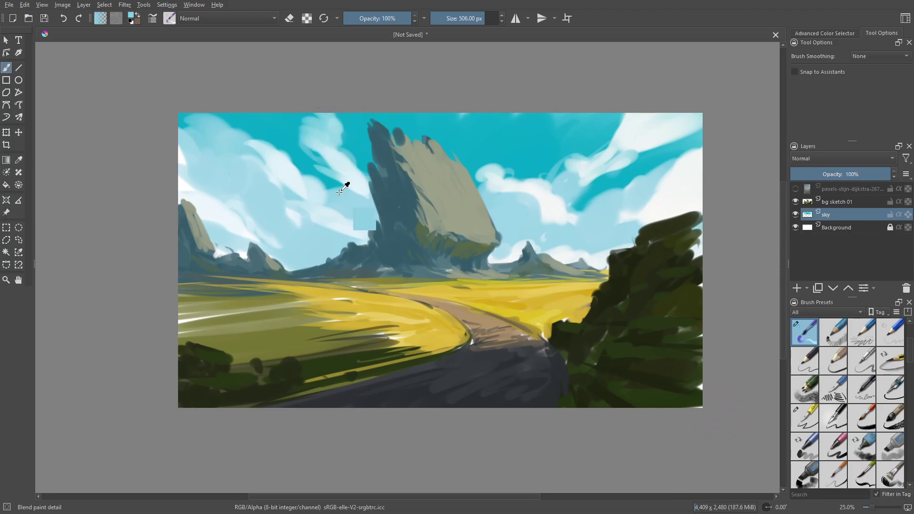
pyautogui.moveTo(339, 192)
pyautogui.mouseDown()
pyautogui.moveTo(320, 177)
pyautogui.moveTo(319, 185)
pyautogui.mouseUp()
pyautogui.moveTo(362, 164); pyautogui.dragTo(367, 183)
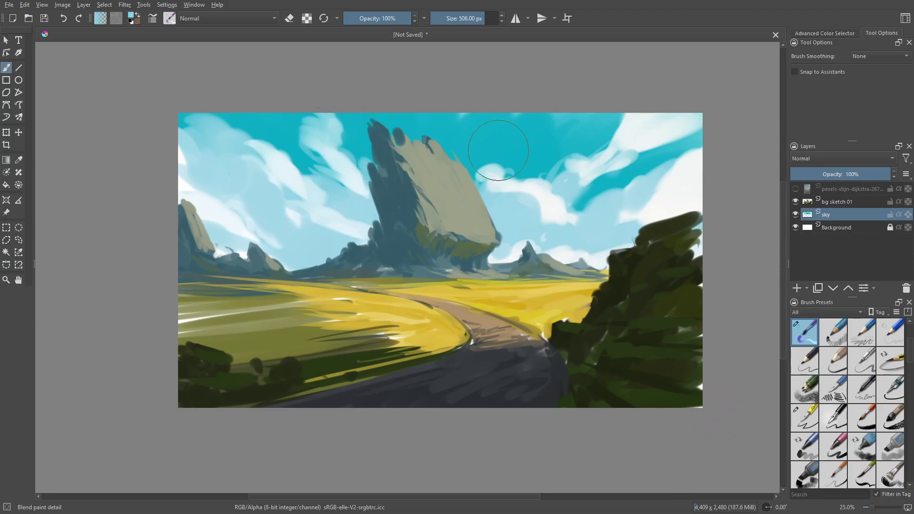
# Add pale blue wisps in the upper sky beside the rock and near-white clouds behind the small left-hand peaks
pyautogui.moveTo(521, 116)
pyautogui.mouseDown()
pyautogui.moveTo(504, 133)
pyautogui.moveTo(566, 117)
pyautogui.mouseUp()
pyautogui.moveTo(504, 125); pyautogui.dragTo(486, 139)
pyautogui.moveTo(410, 170); pyautogui.dragTo(421, 193)
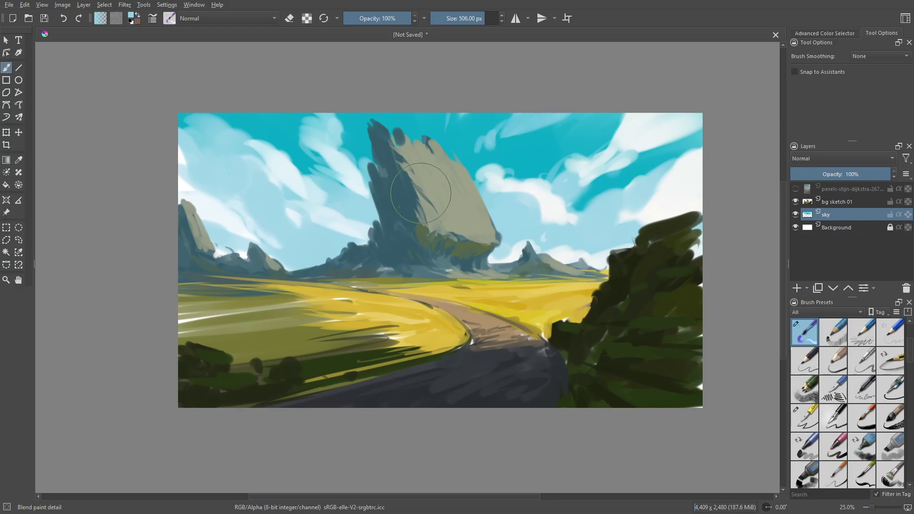
pyautogui.keyDown('ctrl'); pyautogui.click(237, 254); pyautogui.keyUp('ctrl')
pyautogui.moveTo(272, 257)
pyautogui.mouseDown()
pyautogui.moveTo(367, 266)
pyautogui.moveTo(267, 250)
pyautogui.mouseUp()
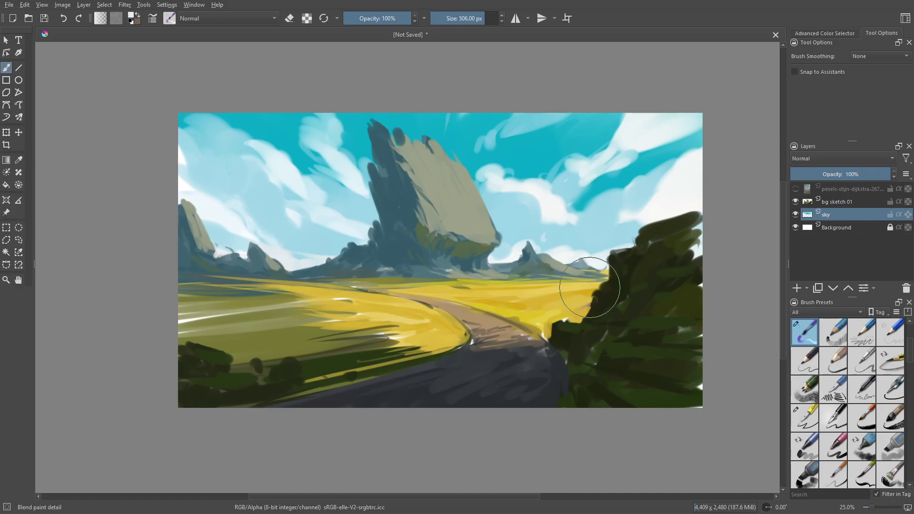
# On the bg sketch 01 layer, rework the dark green shadow along the field beside the road and add a small bush, using sampled colours
pyautogui.click(839, 202)
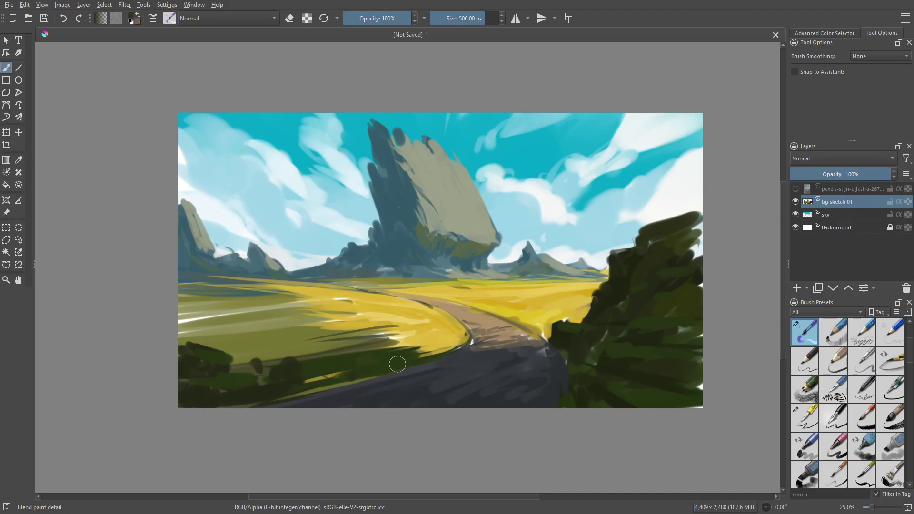
pyautogui.moveTo(397, 364); pyautogui.dragTo(449, 350)
pyautogui.keyDown('ctrl'); pyautogui.click(452, 345); pyautogui.keyUp('ctrl')
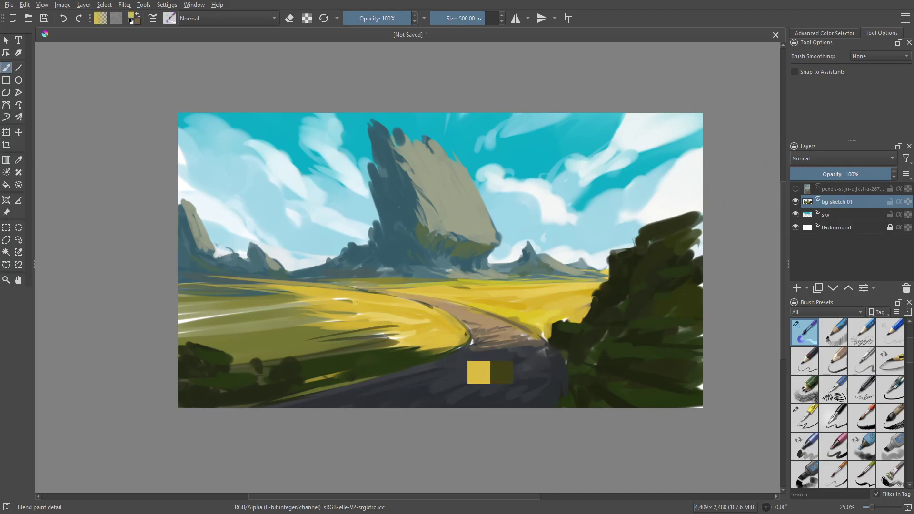
pyautogui.keyDown('ctrl'); pyautogui.click(295, 377); pyautogui.keyUp('ctrl')
pyautogui.keyDown('ctrl'); pyautogui.click(324, 393); pyautogui.keyUp('ctrl')
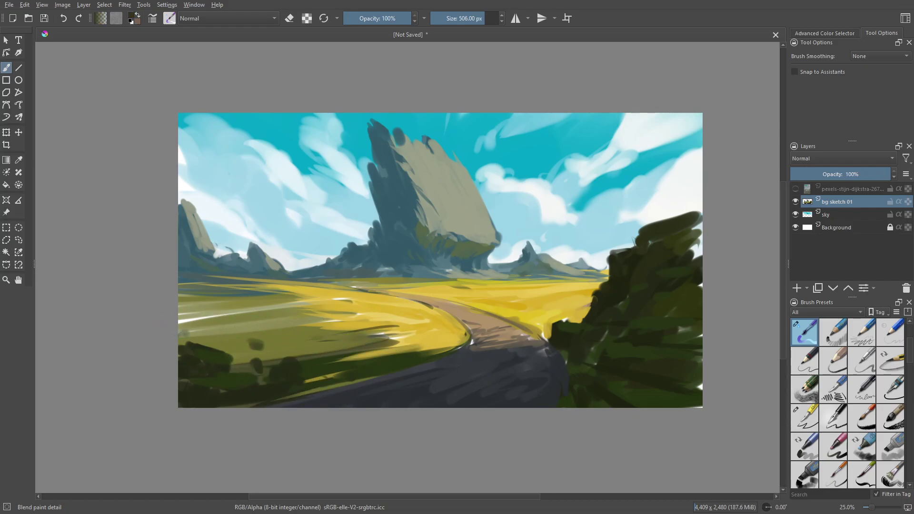
# Reduce the brush size to 73 px and touch up the road's right edge and the mountain foot at the horizon with sampled colours
pyautogui.press('[')
pyautogui.press('[')
pyautogui.press('[')
pyautogui.press('[')
pyautogui.press('[')
pyautogui.press('[')
pyautogui.press('[')
pyautogui.press('[')
pyautogui.press('[')
pyautogui.press('[')
pyautogui.press('[')
pyautogui.press('[')
pyautogui.press('[')
pyautogui.press('[')
pyautogui.press('[')
pyautogui.press('[')
pyautogui.press('[')
pyautogui.press('[')
pyautogui.press('[')
pyautogui.press('[')
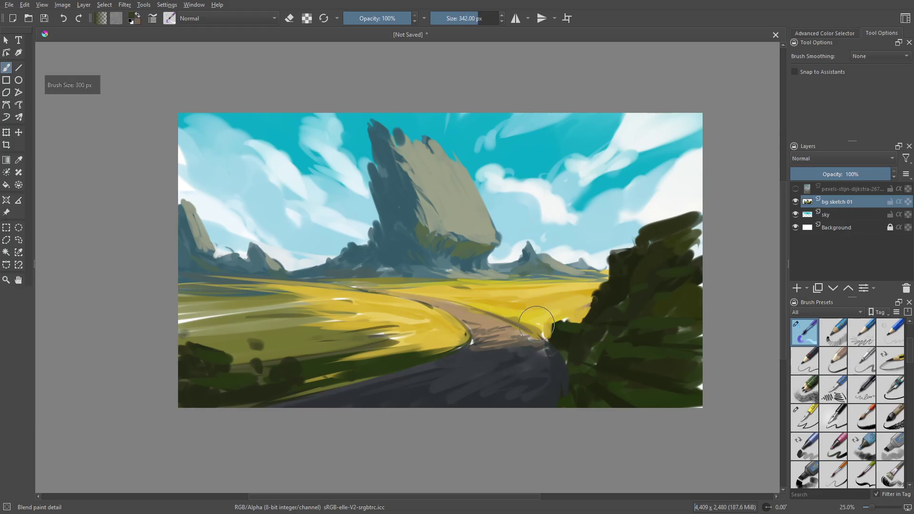
pyautogui.keyDown('ctrl'); pyautogui.click(525, 330); pyautogui.keyUp('ctrl')
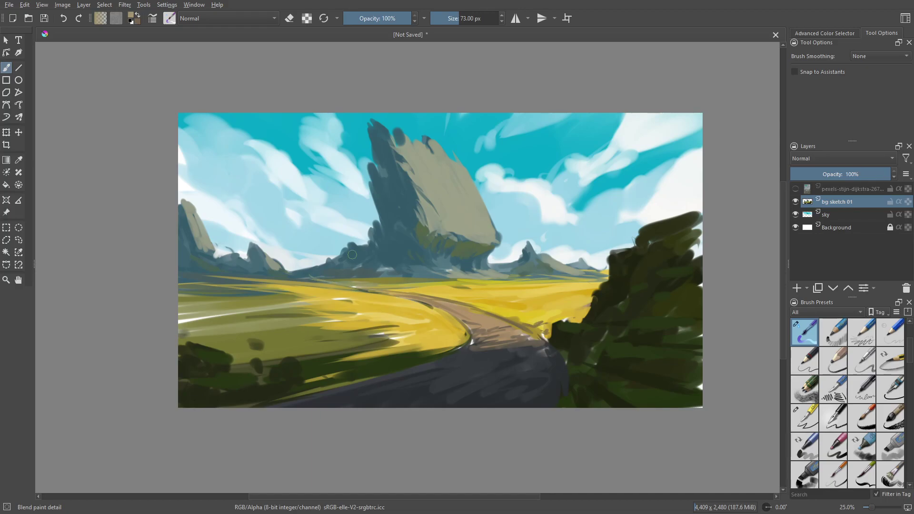
pyautogui.keyDown('ctrl'); pyautogui.click(336, 274); pyautogui.keyUp('ctrl')
# Reshape the top outline of the large right-hand bush into a slope by painting sampled dark green and erasing the excess
pyautogui.keyDown('ctrl'); pyautogui.click(650, 265); pyautogui.keyUp('ctrl')
pyautogui.moveTo(660, 241)
pyautogui.mouseDown()
pyautogui.moveTo(636, 244)
pyautogui.moveTo(685, 210)
pyautogui.moveTo(702, 219)
pyautogui.mouseUp()
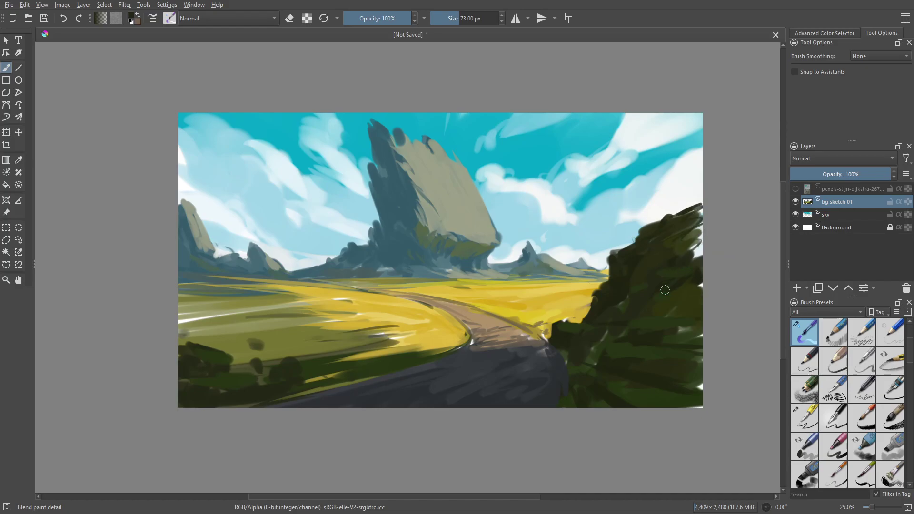
pyautogui.press('e')
pyautogui.moveTo(641, 233); pyautogui.dragTo(702, 204)
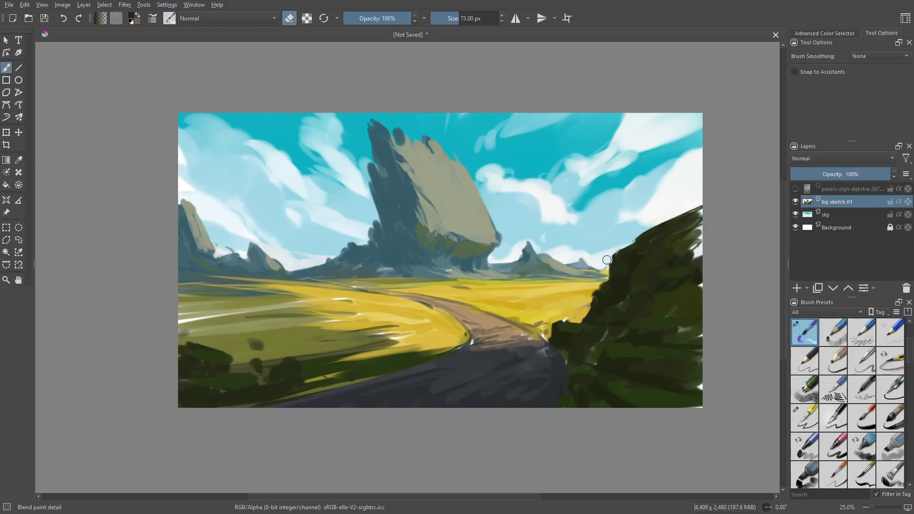
pyautogui.press('e')
pyautogui.moveTo(662, 226)
pyautogui.mouseDown()
pyautogui.moveTo(701, 205)
pyautogui.moveTo(661, 210)
pyautogui.mouseUp()
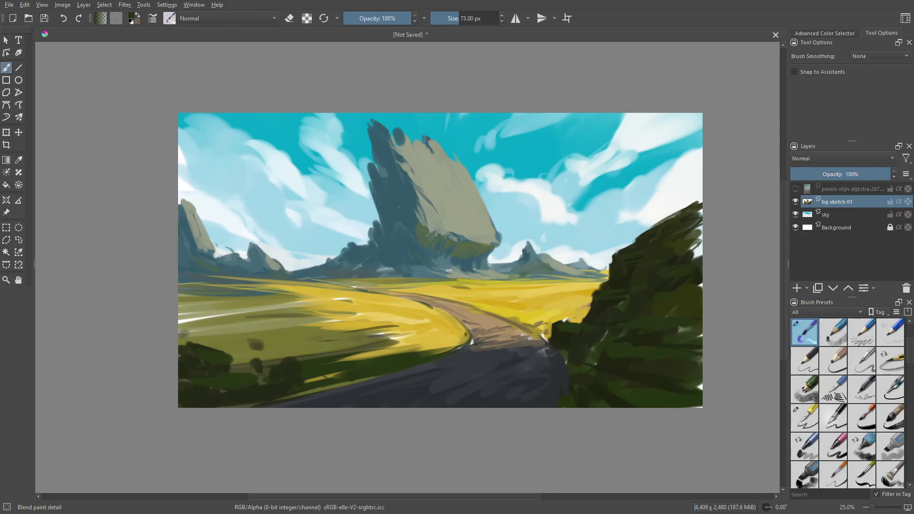
# Extend the left foreground bush upward at the canvas edge with dark green strokes
pyautogui.moveTo(178, 332); pyautogui.dragTo(205, 328)
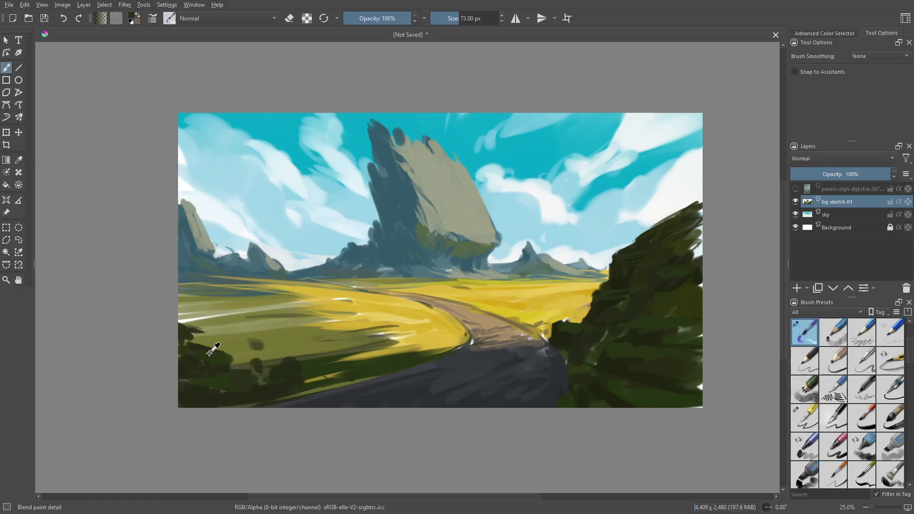
pyautogui.moveTo(190, 328); pyautogui.dragTo(218, 349)
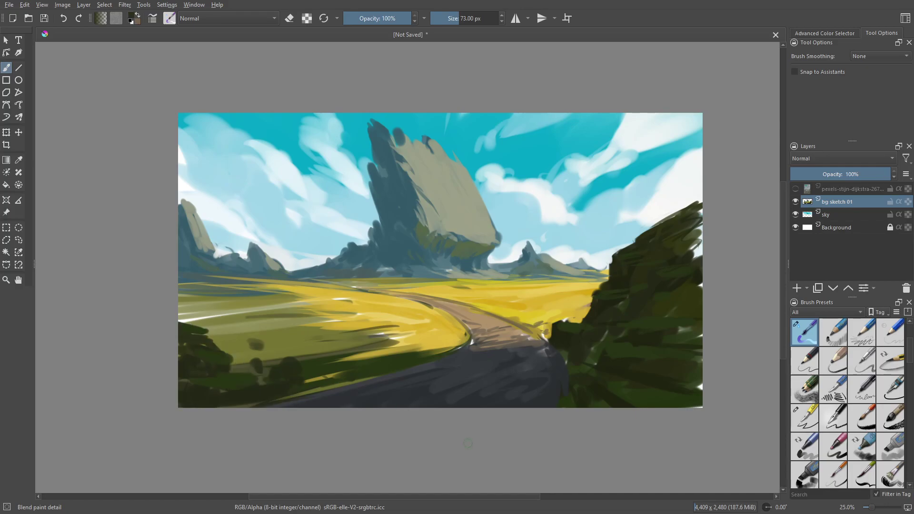
# Reshape the small distant peak on the right of the rock mountain with colours sampled from its surroundings
pyautogui.keyDown('ctrl'); pyautogui.click(486, 257); pyautogui.keyUp('ctrl')
pyautogui.keyDown('ctrl'); pyautogui.click(506, 256); pyautogui.keyUp('ctrl')
pyautogui.press('e')
pyautogui.press('e')
pyautogui.keyDown('ctrl'); pyautogui.click(525, 261); pyautogui.keyUp('ctrl')
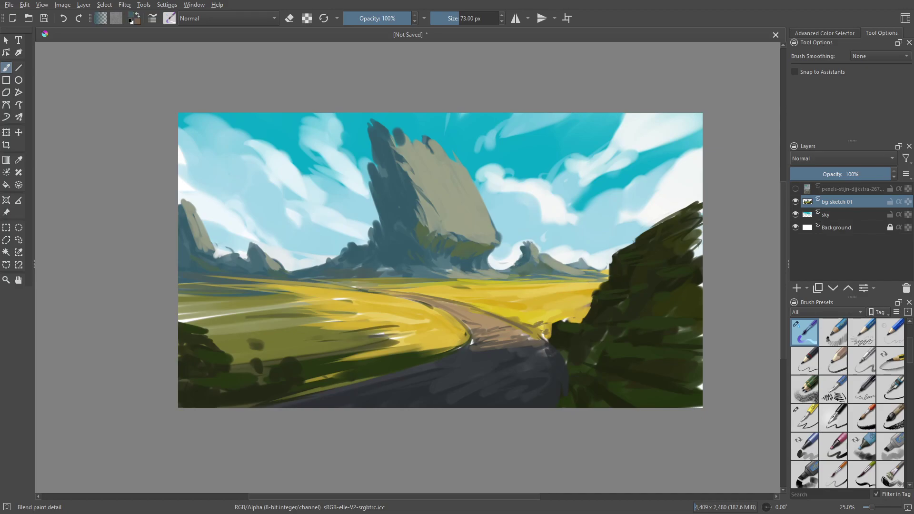
# Erase a strip along the rock mountain's right edge to trim its outline
pyautogui.press('e')
pyautogui.moveTo(482, 203); pyautogui.dragTo(502, 246)
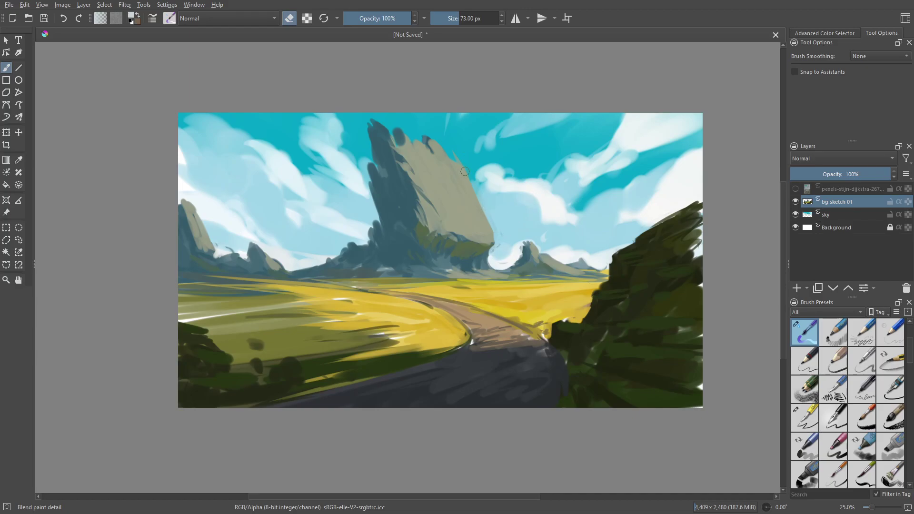
pyautogui.press('e')
# Repaint the notches along the rock mountain's upper right edge with sampled light and shadow rock tones
pyautogui.keyDown('ctrl'); pyautogui.click(459, 165); pyautogui.keyUp('ctrl')
pyautogui.moveTo(453, 156); pyautogui.dragTo(454, 165)
pyautogui.keyDown('ctrl'); pyautogui.click(453, 157); pyautogui.keyUp('ctrl')
pyautogui.keyDown('ctrl'); pyautogui.click(454, 167); pyautogui.keyUp('ctrl')
pyautogui.press('e')
pyautogui.press('e')
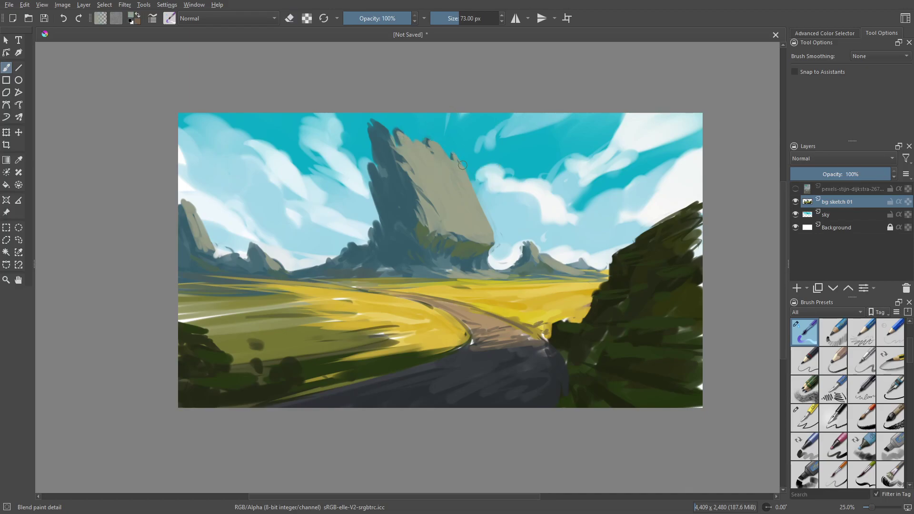
pyautogui.keyDown('ctrl'); pyautogui.click(429, 144); pyautogui.keyUp('ctrl')
pyautogui.keyDown('ctrl'); pyautogui.click(431, 138); pyautogui.keyUp('ctrl')
pyautogui.keyDown('ctrl'); pyautogui.click(543, 256); pyautogui.keyUp('ctrl')
# Show the reference photo, sample a mountain tone from it and paint light strokes on the rock's sunlit face
pyautogui.click(796, 189)
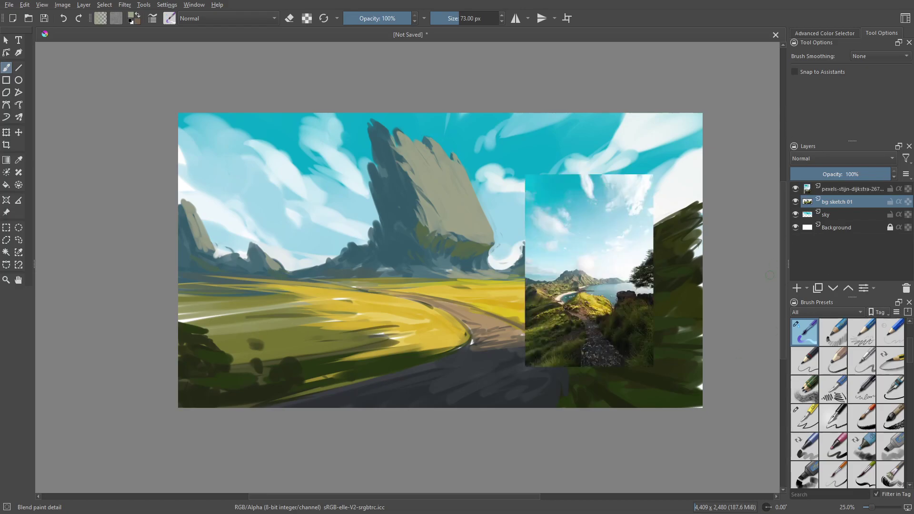
pyautogui.keyDown('ctrl'); pyautogui.click(592, 279); pyautogui.keyUp('ctrl')
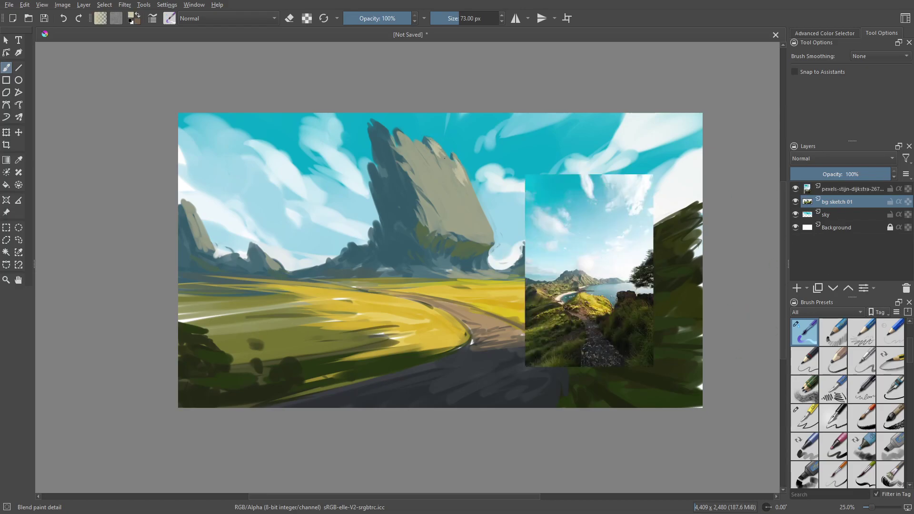
pyautogui.moveTo(473, 201); pyautogui.dragTo(484, 226)
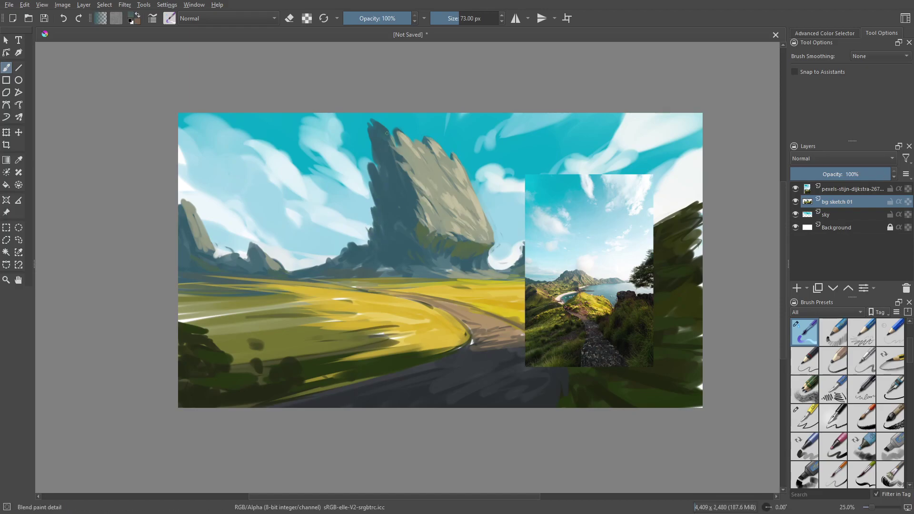
# Erase the rock mountain's pointed tip and rebuild its summit with the sampled light rock colour
pyautogui.press('e')
pyautogui.moveTo(368, 139)
pyautogui.mouseDown()
pyautogui.moveTo(414, 94)
pyautogui.moveTo(391, 131)
pyautogui.mouseUp()
pyautogui.press('e')
pyautogui.keyDown('ctrl'); pyautogui.click(402, 140); pyautogui.keyUp('ctrl')
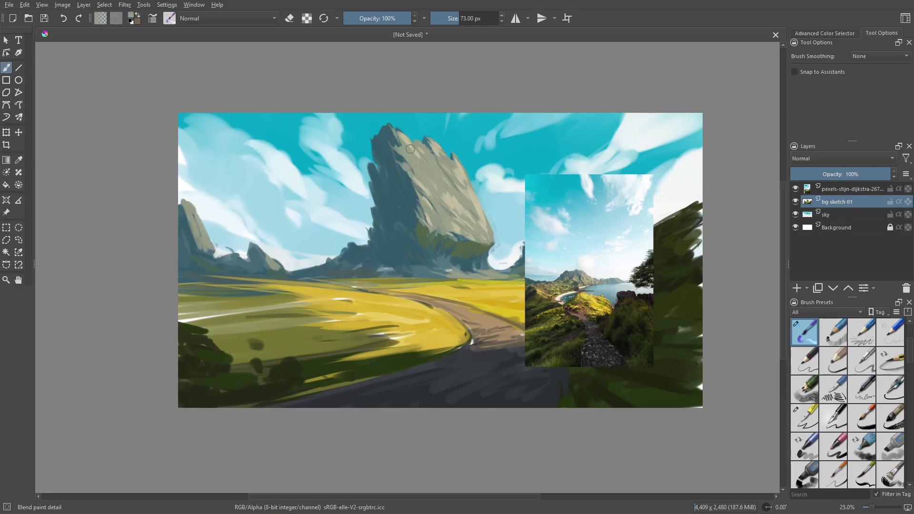
# Hide the reference photo and touch up the yellow field where it meets the right-hand bush with sampled yellow
pyautogui.click(798, 189)
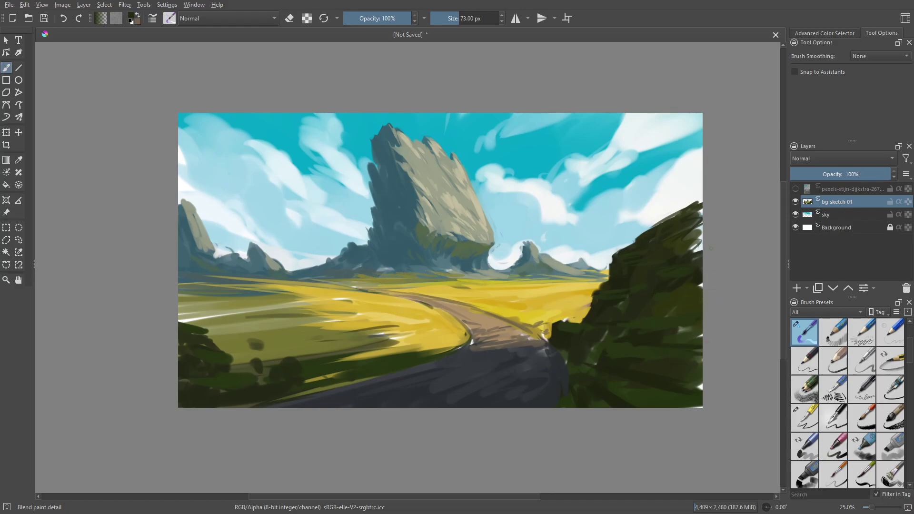
pyautogui.keyDown('ctrl'); pyautogui.click(565, 337); pyautogui.keyUp('ctrl')
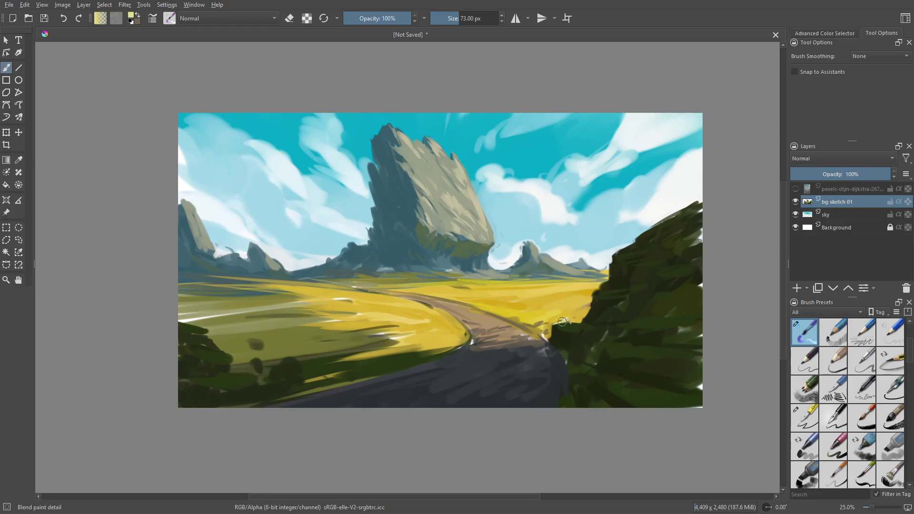
pyautogui.keyDown('ctrl'); pyautogui.click(566, 314); pyautogui.keyUp('ctrl')
pyautogui.moveTo(567, 319); pyautogui.dragTo(556, 322)
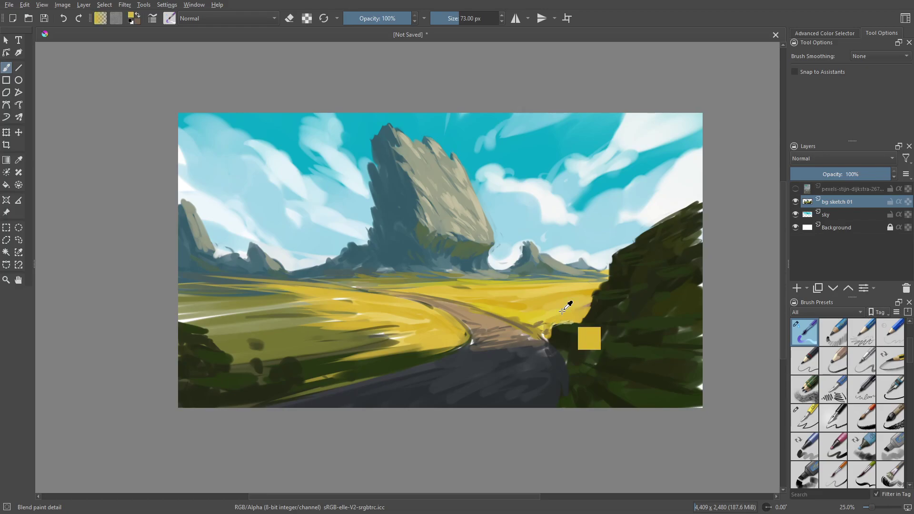
# Cover the white gaps at the right bush's outer edge and touch up the left bush with sampled dark greens
pyautogui.keyDown('ctrl'); pyautogui.click(684, 400); pyautogui.keyUp('ctrl')
pyautogui.moveTo(685, 406)
pyautogui.mouseDown()
pyautogui.moveTo(710, 409)
pyautogui.moveTo(689, 388)
pyautogui.moveTo(703, 383)
pyautogui.mouseUp()
pyautogui.moveTo(703, 360); pyautogui.dragTo(689, 361)
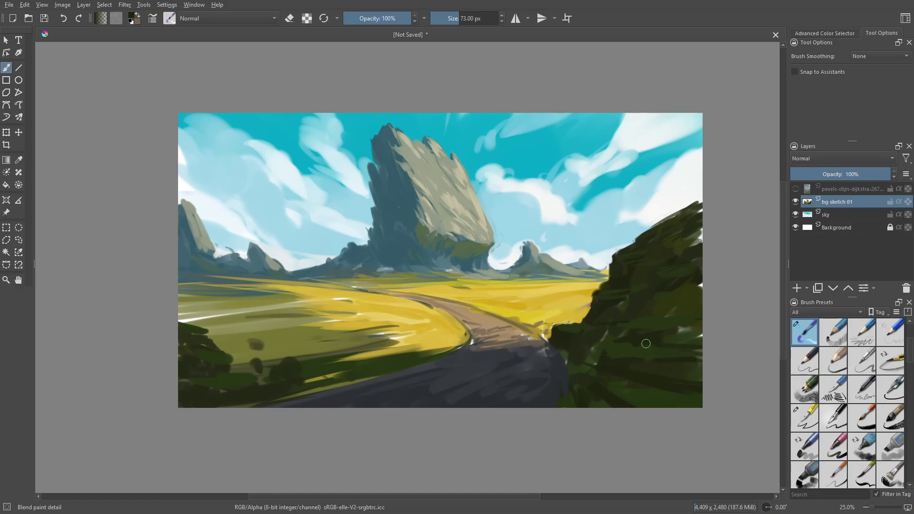
pyautogui.keyDown('ctrl'); pyautogui.click(624, 364); pyautogui.keyUp('ctrl')
pyautogui.moveTo(227, 368); pyautogui.dragTo(241, 368)
# Touch up the rock mountain's shadowed base and green underside with colours sampled from the rock
pyautogui.keyDown('ctrl'); pyautogui.click(467, 266); pyautogui.keyUp('ctrl')
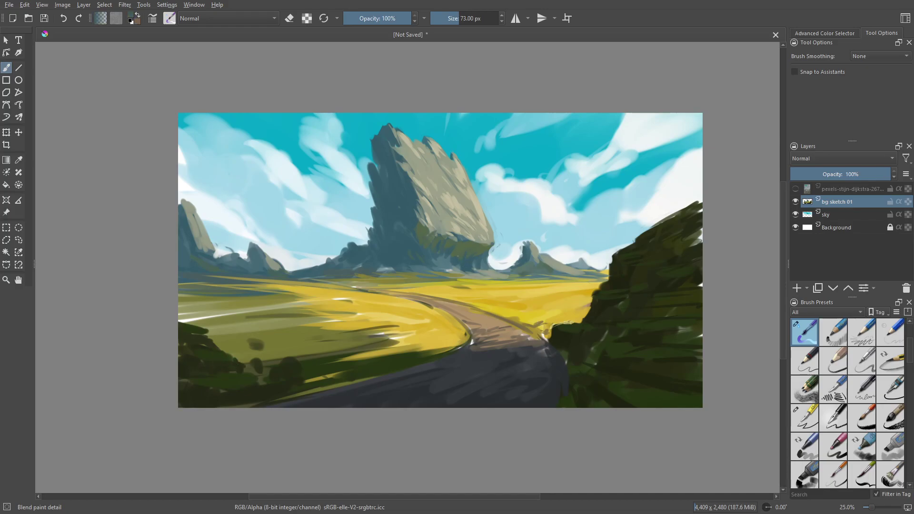
pyautogui.keyDown('ctrl'); pyautogui.click(454, 229); pyautogui.keyUp('ctrl')
pyautogui.scroll(1, 515, 250)
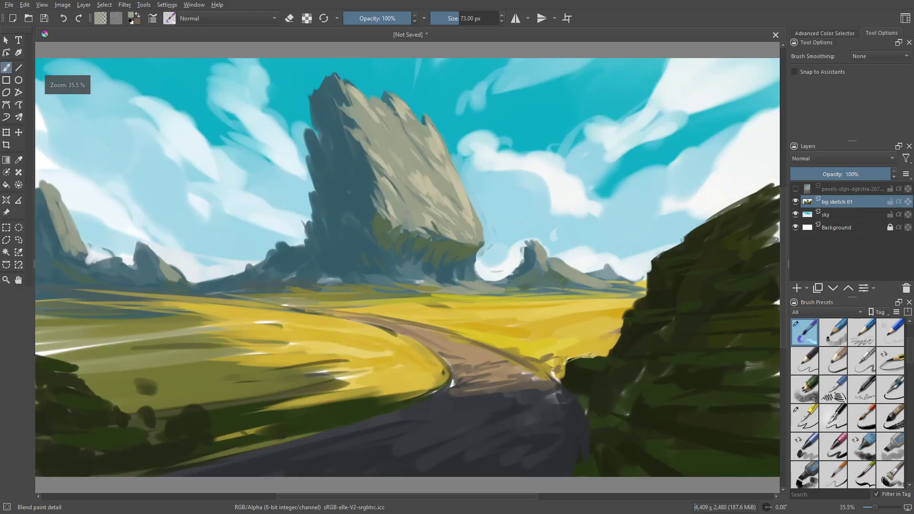
pyautogui.scroll(-1, 519, 280)
pyautogui.scroll(1, 519, 280)
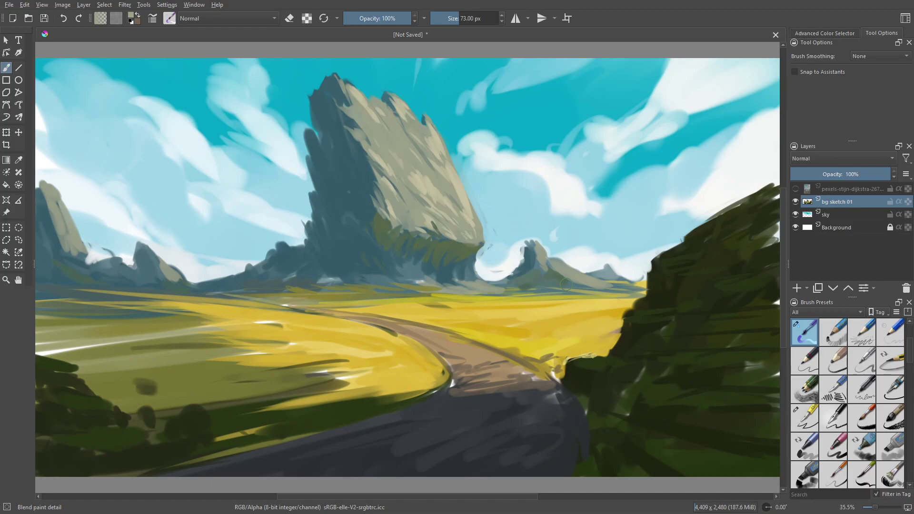
# Repaint the rock mountain's summit and shadowed left flank with blue-grey tones sampled from the rock
pyautogui.scroll(-1, 567, 285)
pyautogui.moveTo(566, 285); pyautogui.dragTo(592, 356)
pyautogui.keyDown('ctrl'); pyautogui.click(363, 184); pyautogui.keyUp('ctrl')
pyautogui.moveTo(356, 175); pyautogui.dragTo(370, 158)
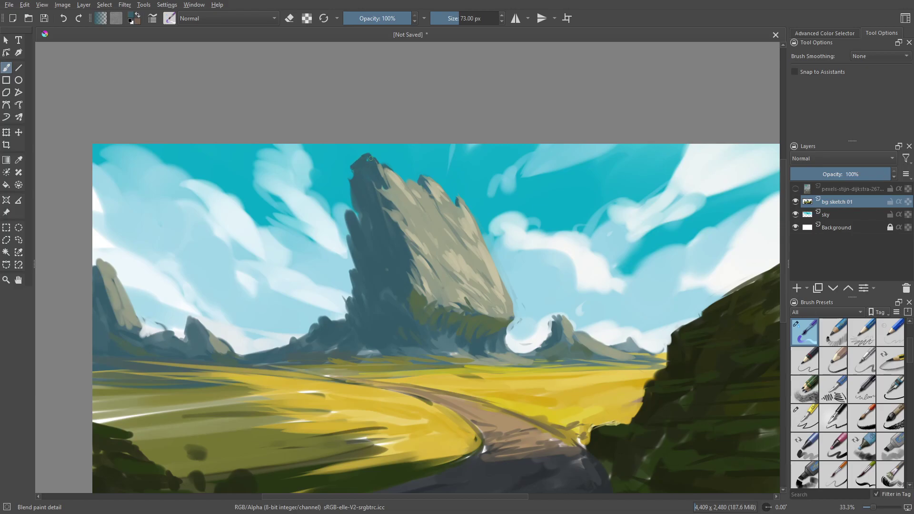
pyautogui.keyDown('ctrl'); pyautogui.click(386, 172); pyautogui.keyUp('ctrl')
pyautogui.keyDown('ctrl'); pyautogui.click(353, 183); pyautogui.keyUp('ctrl')
pyautogui.moveTo(356, 208)
pyautogui.mouseDown()
pyautogui.moveTo(354, 302)
pyautogui.moveTo(348, 308)
pyautogui.moveTo(342, 296)
pyautogui.moveTo(354, 312)
pyautogui.moveTo(346, 291)
pyautogui.moveTo(341, 297)
pyautogui.moveTo(346, 318)
pyautogui.mouseUp()
pyautogui.keyDown('ctrl'); pyautogui.click(419, 267); pyautogui.keyUp('ctrl')
pyautogui.moveTo(350, 293); pyautogui.dragTo(352, 299)
pyautogui.keyDown('ctrl'); pyautogui.click(393, 295); pyautogui.keyUp('ctrl')
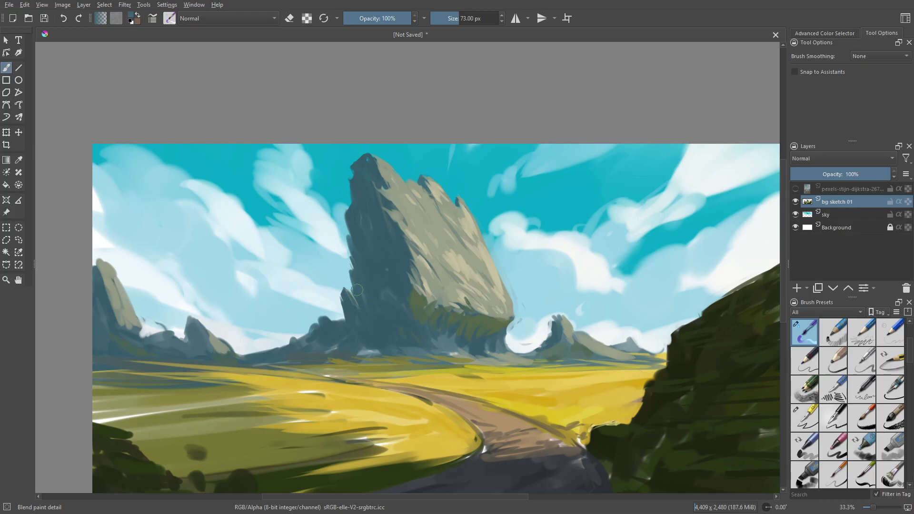
# Refine the rock's shadowed edge, shadow boundary and upper peaks with the Blend paint detail brush and sampled rock colours
pyautogui.rightClick(386, 268)
pyautogui.click(384, 266)
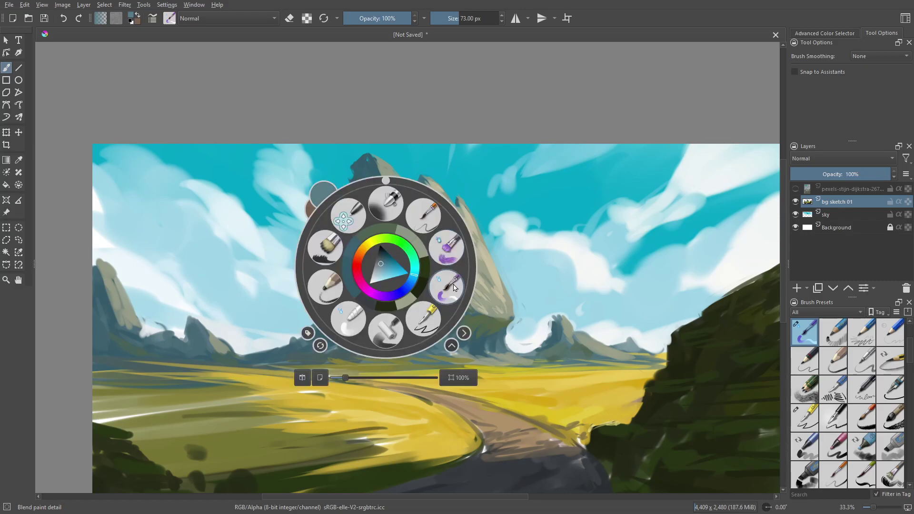
pyautogui.click(448, 285)
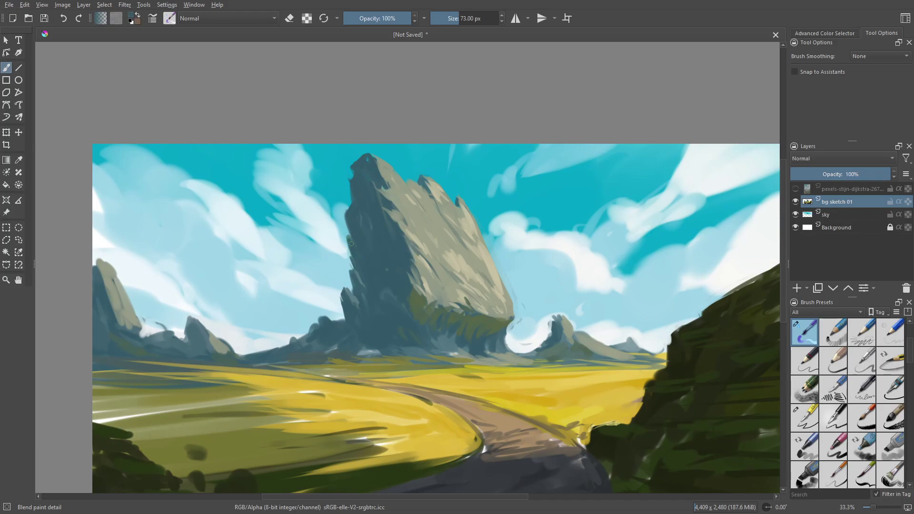
pyautogui.moveTo(352, 244); pyautogui.dragTo(348, 233)
pyautogui.keyDown('ctrl'); pyautogui.click(366, 281); pyautogui.keyUp('ctrl')
pyautogui.moveTo(410, 288); pyautogui.dragTo(408, 274)
pyautogui.keyDown('ctrl'); pyautogui.click(384, 163); pyautogui.keyUp('ctrl')
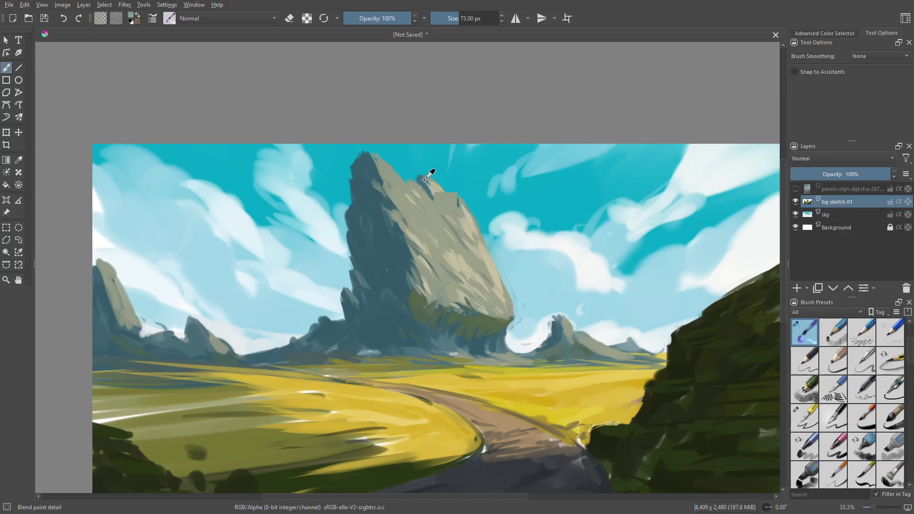
pyautogui.keyDown('ctrl'); pyautogui.click(452, 210); pyautogui.keyUp('ctrl')
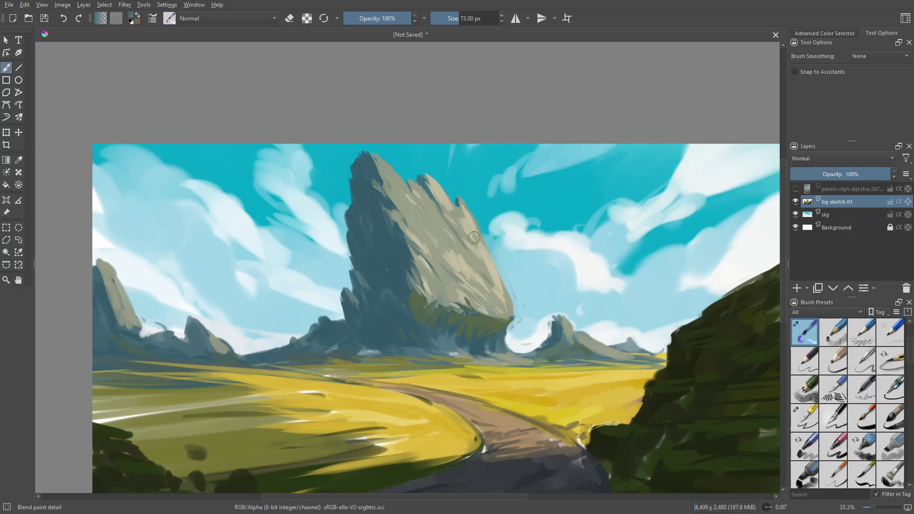
# Trim the rock's sunlit slope and overhanging underside with the Ink-3 Gpen brush as a 47 px eraser
pyautogui.rightClick(527, 294)
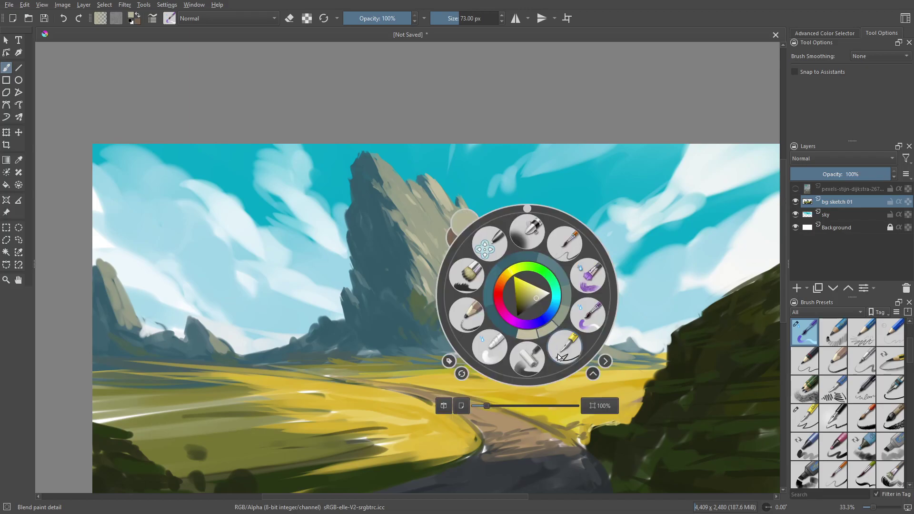
pyautogui.click(565, 347)
pyautogui.moveTo(519, 282); pyautogui.dragTo(488, 220)
pyautogui.hotkey('ctrl', 'z')
pyautogui.press('e')
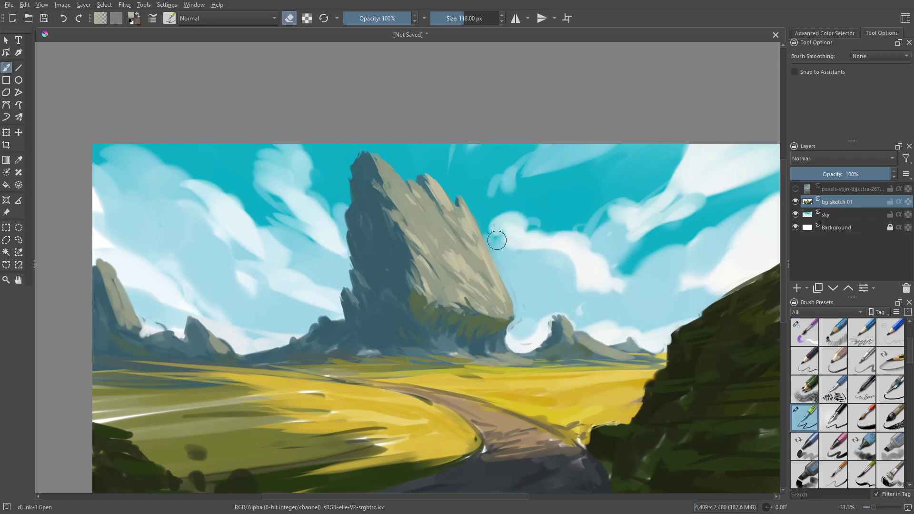
pyautogui.press('[')
pyautogui.press('[')
pyautogui.press('[')
pyautogui.moveTo(428, 177); pyautogui.dragTo(447, 191)
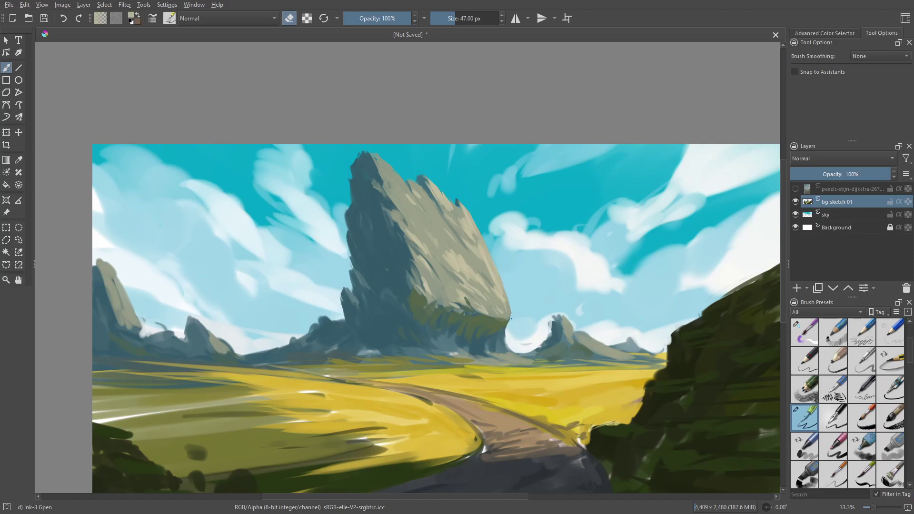
pyautogui.moveTo(504, 332)
pyautogui.mouseDown()
pyautogui.moveTo(507, 320)
pyautogui.moveTo(504, 341)
pyautogui.moveTo(524, 351)
pyautogui.moveTo(528, 339)
pyautogui.moveTo(484, 340)
pyautogui.mouseUp()
# Erase jagged notches into the rock's shadowed left edge and the low ridge at its foot
pyautogui.moveTo(355, 222); pyautogui.dragTo(348, 209)
pyautogui.moveTo(354, 165); pyautogui.dragTo(361, 182)
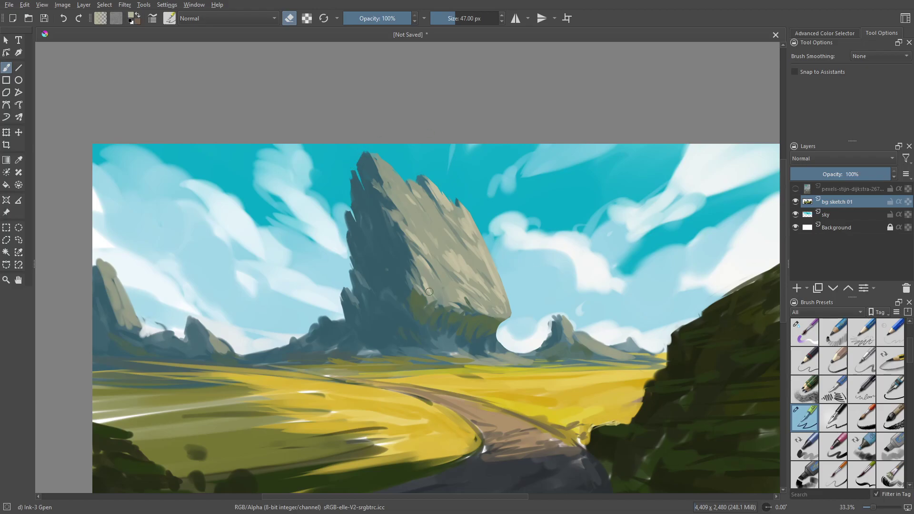
pyautogui.moveTo(334, 319); pyautogui.dragTo(340, 328)
pyautogui.moveTo(339, 320)
pyautogui.mouseDown()
pyautogui.moveTo(347, 329)
pyautogui.moveTo(342, 290)
pyautogui.mouseUp()
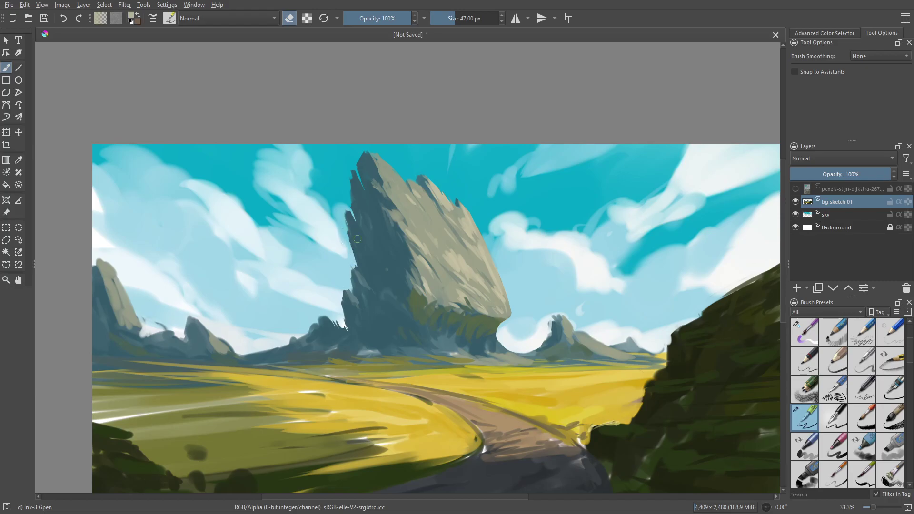
# Straighten the rock's sunlit slope with the eraser and clean the sky gap beside the small neighbouring rock
pyautogui.moveTo(548, 320)
pyautogui.mouseDown()
pyautogui.moveTo(540, 347)
pyautogui.moveTo(503, 346)
pyautogui.moveTo(497, 336)
pyautogui.moveTo(532, 352)
pyautogui.mouseUp()
pyautogui.moveTo(495, 272); pyautogui.dragTo(517, 326)
pyautogui.moveTo(465, 209)
pyautogui.mouseDown()
pyautogui.moveTo(519, 325)
pyautogui.moveTo(500, 287)
pyautogui.mouseUp()
pyautogui.moveTo(452, 198); pyautogui.dragTo(464, 222)
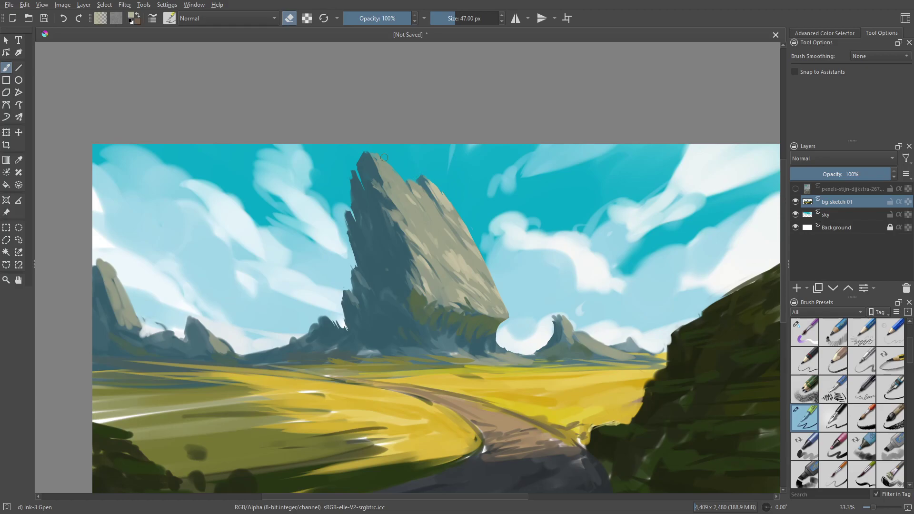
pyautogui.press('e')
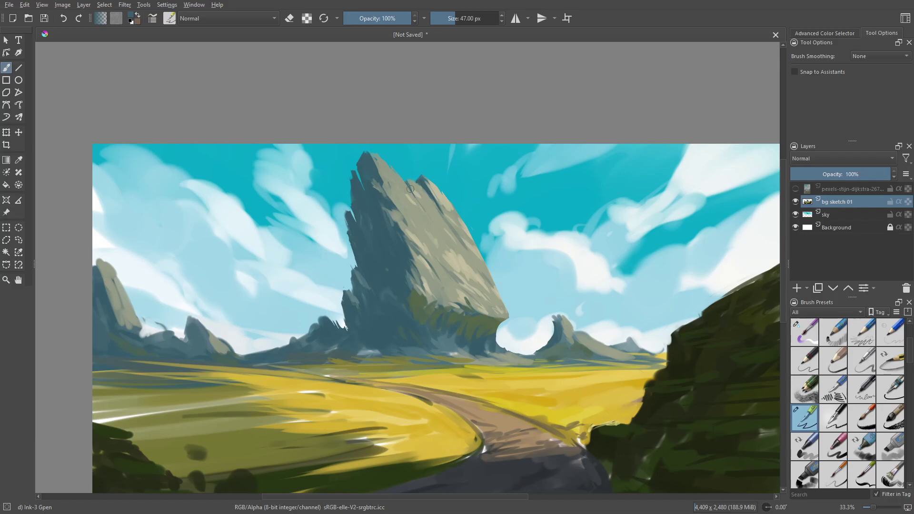
# Add a pointed secondary peak and shaded cracks below the rock's summit with sampled light and shadow colours
pyautogui.keyDown('ctrl'); pyautogui.click(410, 185); pyautogui.keyUp('ctrl')
pyautogui.keyDown('ctrl'); pyautogui.click(425, 187); pyautogui.keyUp('ctrl')
pyautogui.moveTo(426, 186)
pyautogui.mouseDown()
pyautogui.moveTo(409, 238)
pyautogui.moveTo(455, 227)
pyautogui.mouseUp()
pyautogui.keyDown('ctrl'); pyautogui.click(405, 235); pyautogui.keyUp('ctrl')
pyautogui.moveTo(432, 192); pyautogui.dragTo(442, 207)
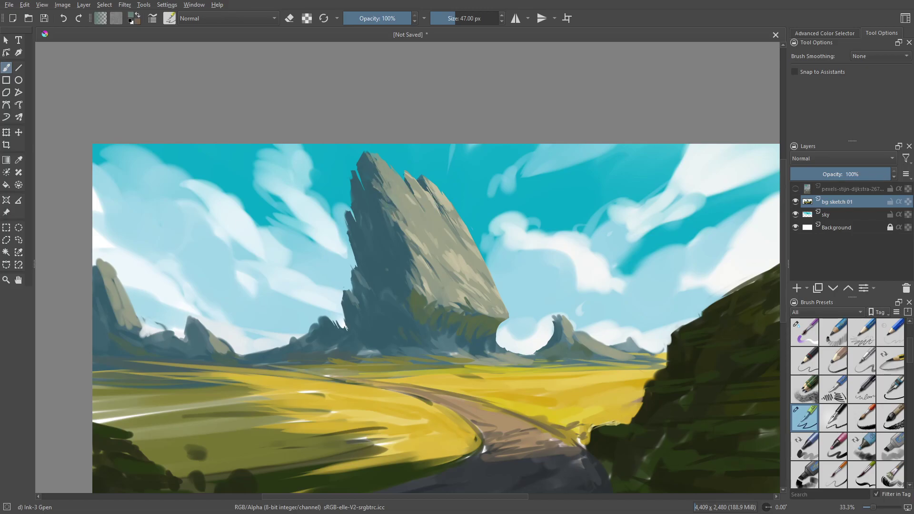
pyautogui.keyDown('ctrl'); pyautogui.click(402, 215); pyautogui.keyUp('ctrl')
pyautogui.moveTo(392, 210); pyautogui.dragTo(398, 218)
# Rework the rock's cracks, green underside and base with the Blend paint detail brush and sampled rock tones
pyautogui.rightClick(432, 267)
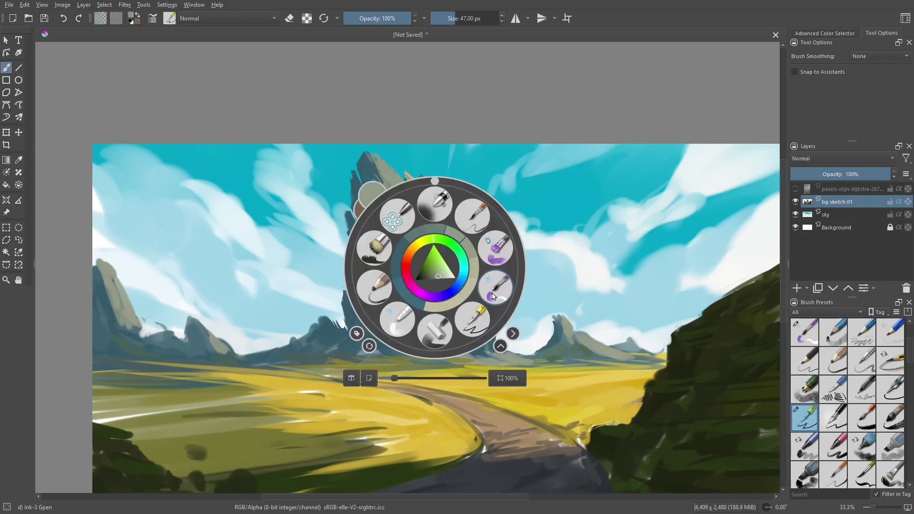
pyautogui.click(376, 226)
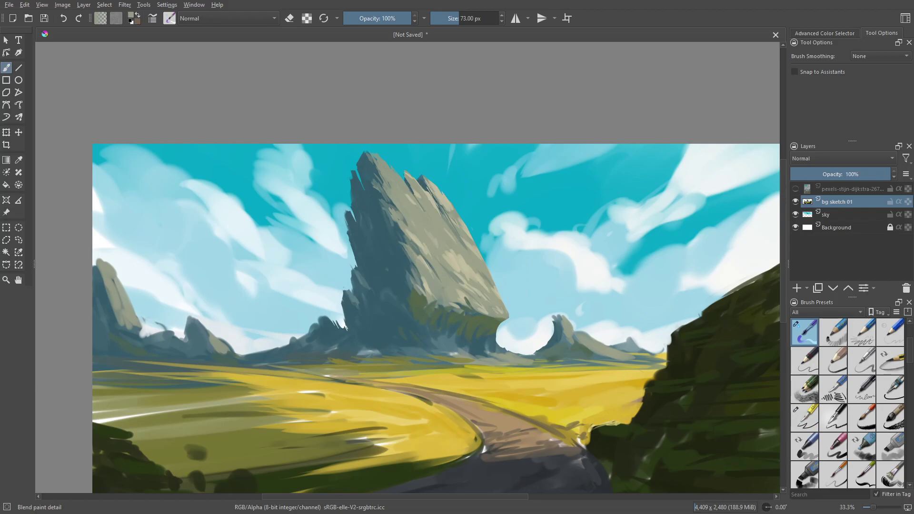
pyautogui.keyDown('ctrl'); pyautogui.click(413, 241); pyautogui.keyUp('ctrl')
pyautogui.keyDown('ctrl'); pyautogui.click(409, 178); pyautogui.keyUp('ctrl')
pyautogui.keyDown('ctrl'); pyautogui.click(407, 182); pyautogui.keyUp('ctrl')
pyautogui.moveTo(498, 344); pyautogui.dragTo(497, 329)
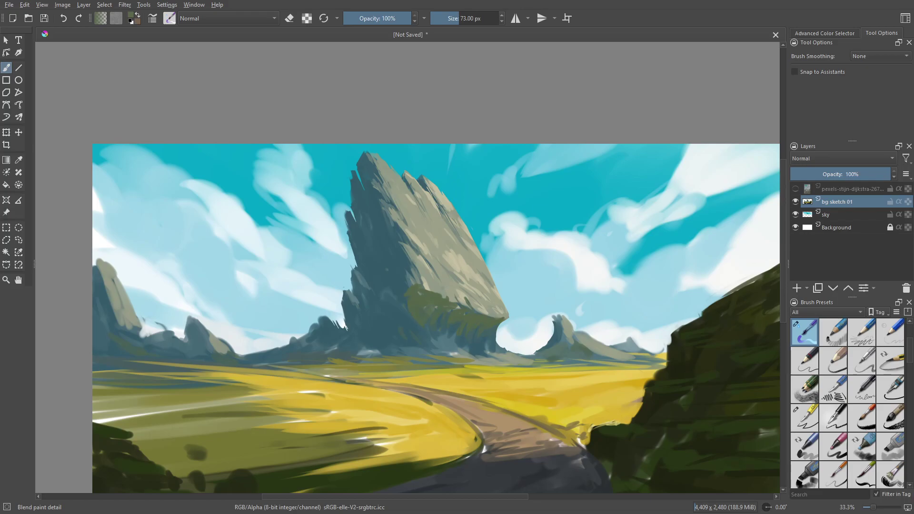
# Soften the transition between the rock's green underside and blue base with the Blender Basic brush
pyautogui.rightClick(471, 359)
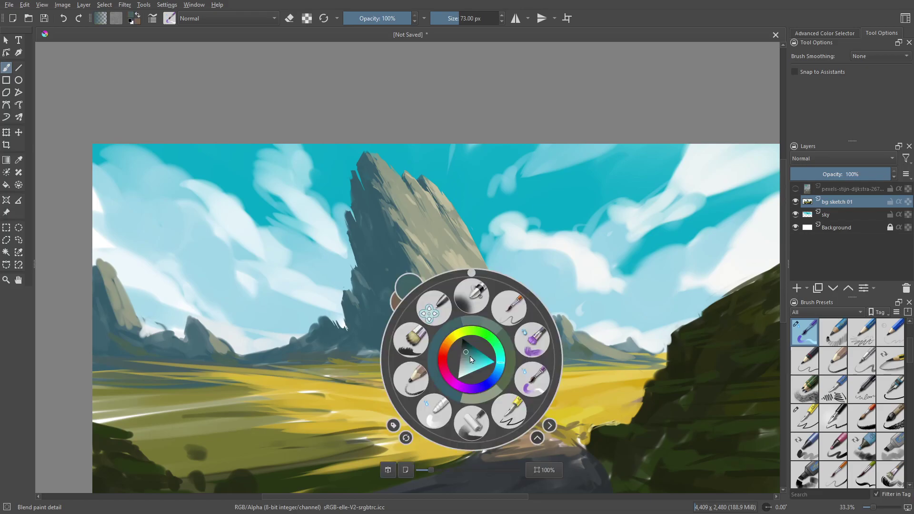
pyautogui.click(443, 396)
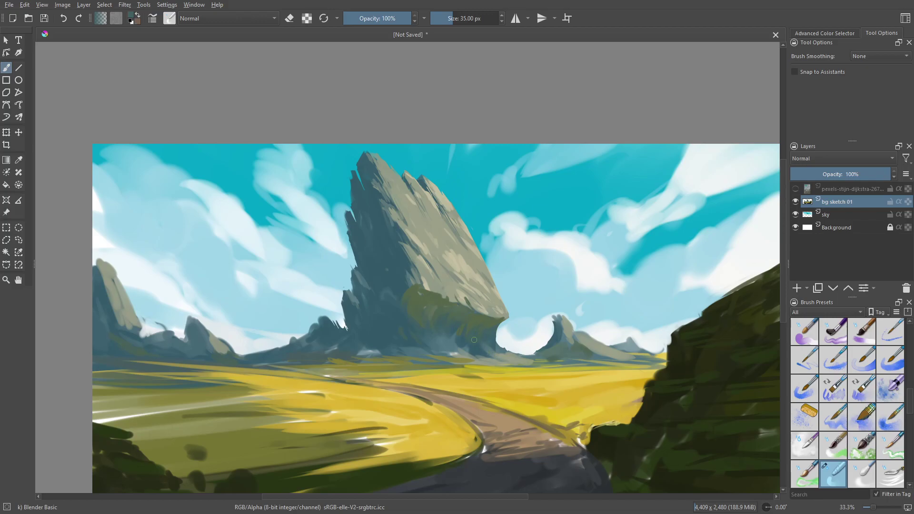
pyautogui.moveTo(459, 357); pyautogui.dragTo(450, 350)
pyautogui.moveTo(430, 293); pyautogui.dragTo(428, 286)
# Repaint the edges of the rock's green underside with the Blend paint detail brush and colours sampled nearby
pyautogui.rightClick(473, 313)
pyautogui.click(528, 335)
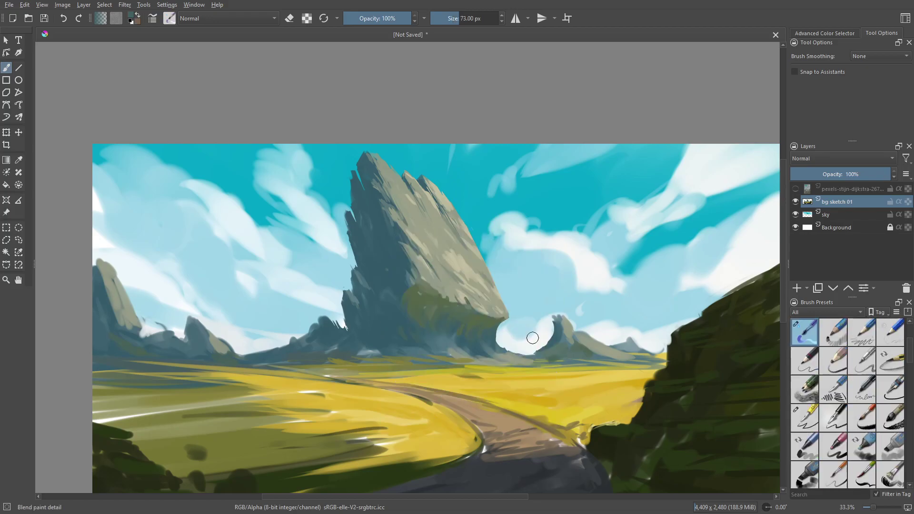
pyautogui.keyDown('ctrl'); pyautogui.click(477, 309); pyautogui.keyUp('ctrl')
pyautogui.keyDown('ctrl'); pyautogui.click(454, 279); pyautogui.keyUp('ctrl')
pyautogui.keyDown('ctrl'); pyautogui.click(473, 317); pyautogui.keyUp('ctrl')
pyautogui.keyDown('ctrl'); pyautogui.click(427, 340); pyautogui.keyUp('ctrl')
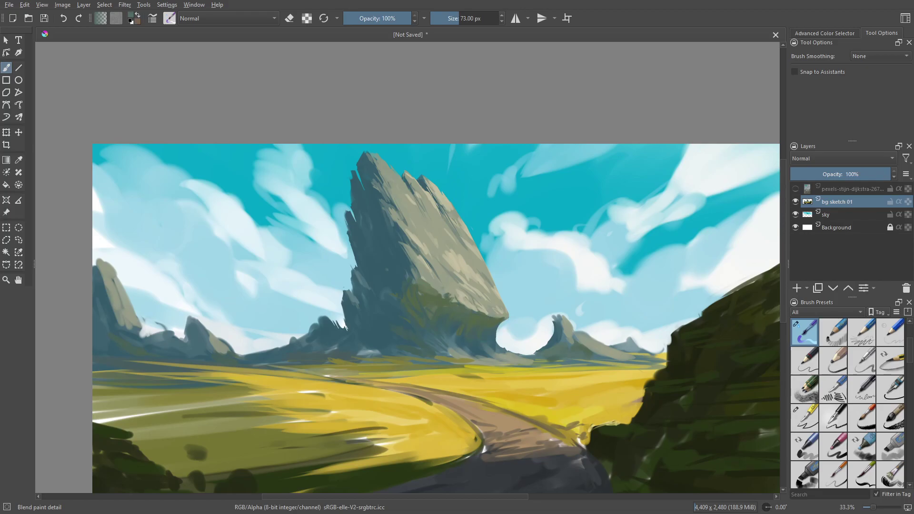
# Darken the rock's underside and widen its shadowed foot with sampled green and blue-grey tones
pyautogui.keyDown('ctrl'); pyautogui.click(451, 305); pyautogui.keyUp('ctrl')
pyautogui.keyDown('ctrl'); pyautogui.click(465, 298); pyautogui.keyUp('ctrl')
pyautogui.keyDown('ctrl'); pyautogui.click(459, 304); pyautogui.keyUp('ctrl')
pyautogui.keyDown('ctrl'); pyautogui.click(481, 310); pyautogui.keyUp('ctrl')
pyautogui.keyDown('ctrl'); pyautogui.click(486, 345); pyautogui.keyUp('ctrl')
pyautogui.keyDown('ctrl'); pyautogui.click(486, 345); pyautogui.keyUp('ctrl')
pyautogui.keyDown('ctrl'); pyautogui.click(486, 345); pyautogui.keyUp('ctrl')
pyautogui.keyDown('ctrl'); pyautogui.click(496, 354); pyautogui.keyUp('ctrl')
pyautogui.moveTo(465, 337)
pyautogui.mouseDown()
pyautogui.moveTo(462, 346)
pyautogui.moveTo(506, 347)
pyautogui.mouseUp()
pyautogui.keyDown('ctrl'); pyautogui.click(488, 337); pyautogui.keyUp('ctrl')
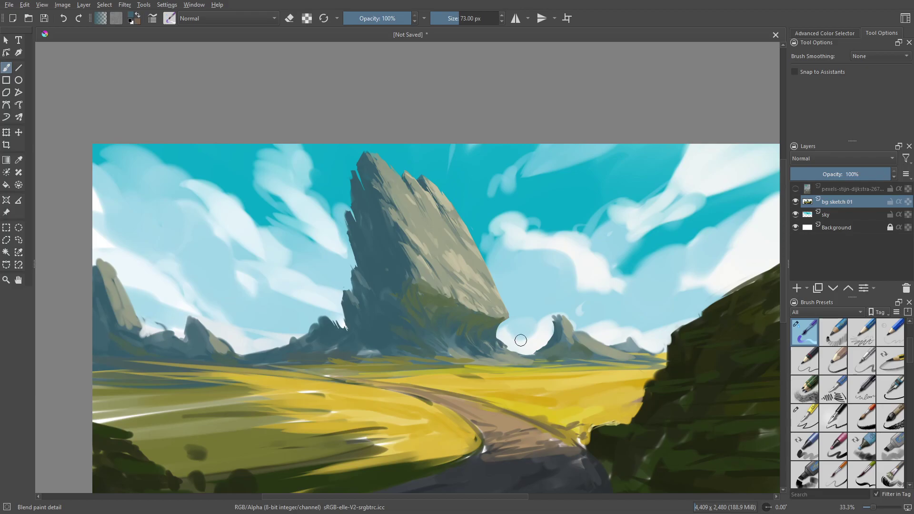
# Extend the rock's foot into the sky gap beside the small neighbouring rock with sampled blue-grey
pyautogui.press('e')
pyautogui.press('e')
pyautogui.moveTo(503, 345); pyautogui.dragTo(509, 350)
pyautogui.keyDown('ctrl'); pyautogui.click(504, 346); pyautogui.keyUp('ctrl')
pyautogui.moveTo(507, 348); pyautogui.dragTo(513, 351)
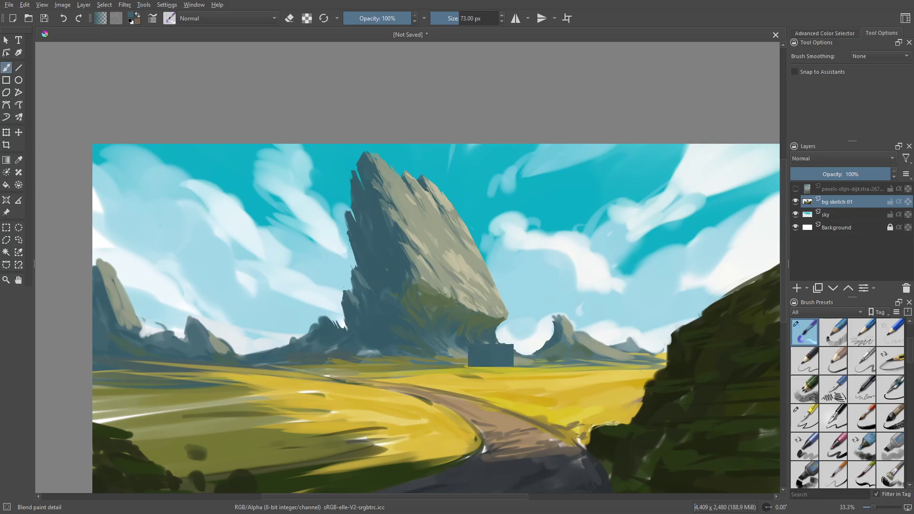
pyautogui.keyDown('ctrl'); pyautogui.click(503, 332); pyautogui.keyUp('ctrl')
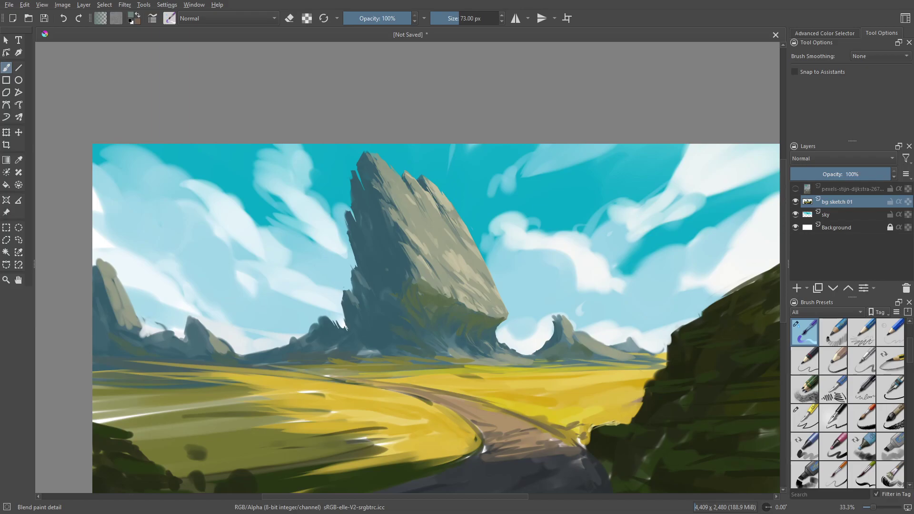
# Touch up the shadowed ground under the overhang with colours sampled from the rock's base
pyautogui.keyDown('ctrl'); pyautogui.click(464, 354); pyautogui.keyUp('ctrl')
pyautogui.keyDown('ctrl'); pyautogui.click(469, 303); pyautogui.keyUp('ctrl')
pyautogui.keyDown('ctrl'); pyautogui.click(475, 353); pyautogui.keyUp('ctrl')
pyautogui.moveTo(462, 348); pyautogui.dragTo(452, 356)
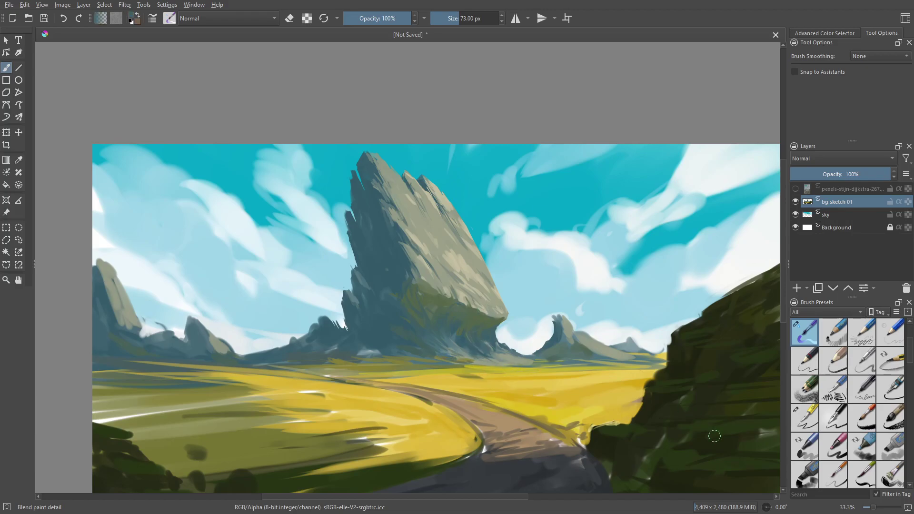
# Blend the lower part of the rock's sunlit face with sampled light rock tones
pyautogui.keyDown('ctrl'); pyautogui.click(472, 265); pyautogui.keyUp('ctrl')
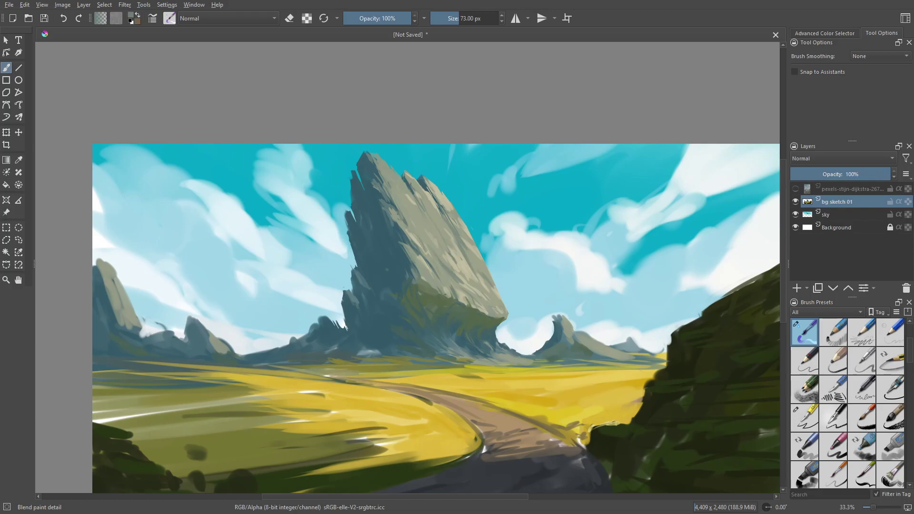
pyautogui.keyDown('ctrl'); pyautogui.click(466, 269); pyautogui.keyUp('ctrl')
pyautogui.moveTo(457, 268); pyautogui.dragTo(470, 294)
pyautogui.keyDown('ctrl'); pyautogui.click(480, 270); pyautogui.keyUp('ctrl')
pyautogui.moveTo(479, 303); pyautogui.dragTo(487, 311)
# Define the rock's secondary peaks and highlight its summit with sampled shadow and light colours
pyautogui.keyDown('ctrl'); pyautogui.click(426, 179); pyautogui.keyUp('ctrl')
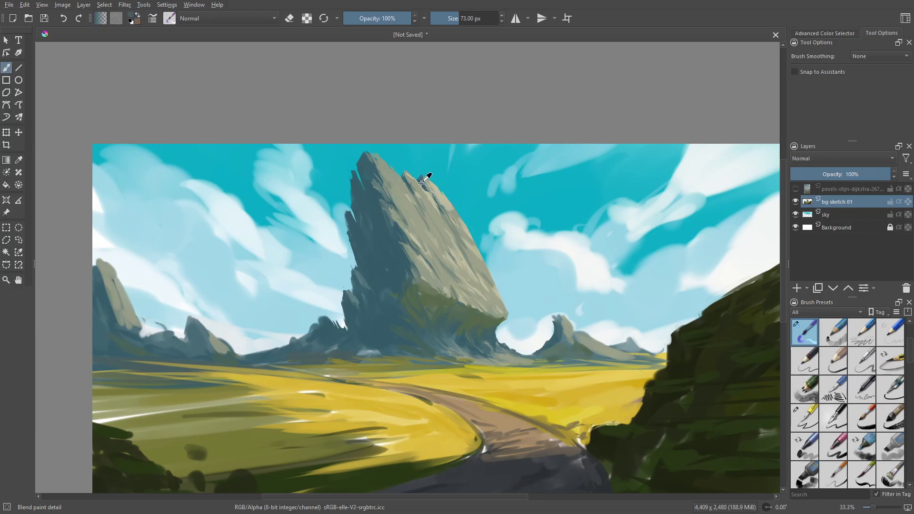
pyautogui.moveTo(403, 177)
pyautogui.mouseDown()
pyautogui.moveTo(389, 165)
pyautogui.moveTo(440, 194)
pyautogui.mouseUp()
pyautogui.keyDown('ctrl'); pyautogui.click(385, 166); pyautogui.keyUp('ctrl')
pyautogui.keyDown('ctrl'); pyautogui.click(431, 185); pyautogui.keyUp('ctrl')
pyautogui.moveTo(370, 153)
pyautogui.mouseDown()
pyautogui.moveTo(402, 180)
pyautogui.moveTo(384, 177)
pyautogui.mouseUp()
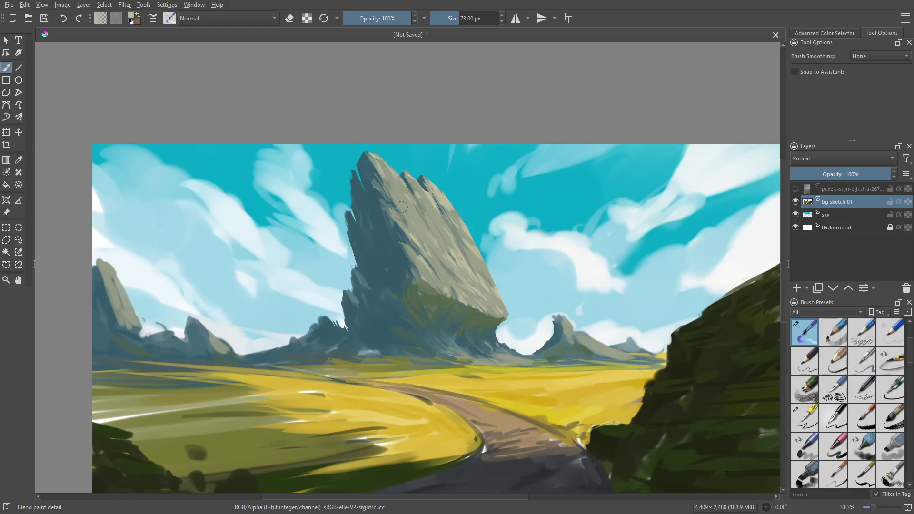
# Refine the boundary between the rock's lit and shadowed faces and fill its shadowed outer edge with sampled tones
pyautogui.keyDown('ctrl'); pyautogui.click(418, 256); pyautogui.keyUp('ctrl')
pyautogui.moveTo(418, 260); pyautogui.dragTo(430, 274)
pyautogui.keyDown('ctrl'); pyautogui.click(421, 282); pyautogui.keyUp('ctrl')
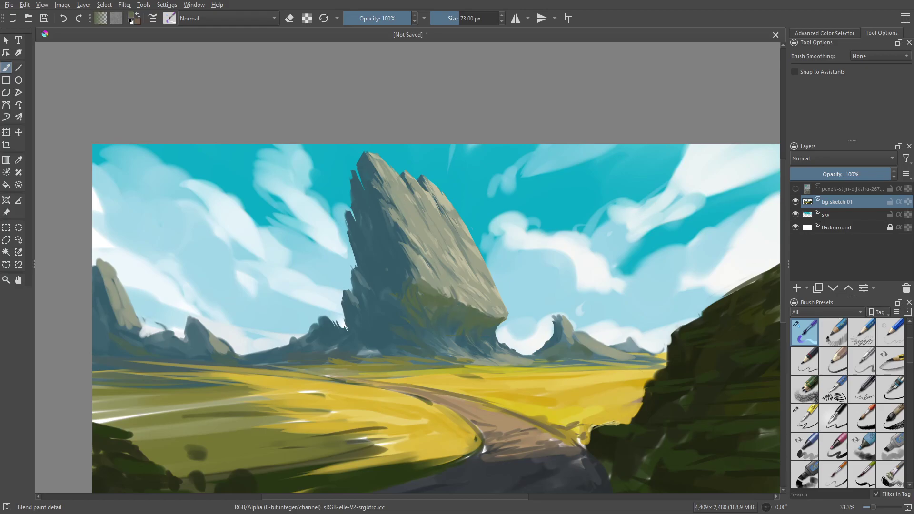
pyautogui.keyDown('ctrl'); pyautogui.click(368, 291); pyautogui.keyUp('ctrl')
pyautogui.keyDown('ctrl'); pyautogui.click(400, 260); pyautogui.keyUp('ctrl')
pyautogui.keyDown('ctrl'); pyautogui.click(387, 232); pyautogui.keyUp('ctrl')
pyautogui.moveTo(350, 217); pyautogui.dragTo(351, 231)
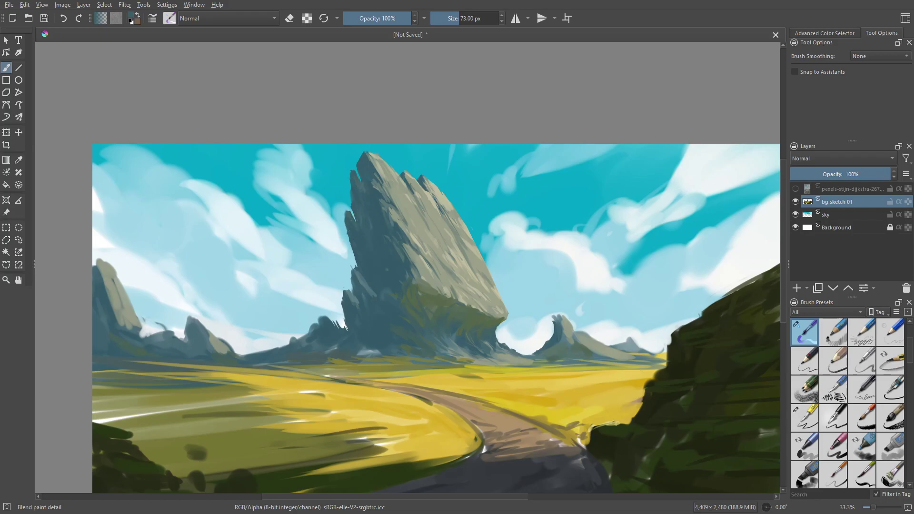
# Reduce the brush size to 38 px and rebuild the jagged details along the rock's shadowed left edge
pyautogui.press('[')
pyautogui.press('[')
pyautogui.press('[')
pyautogui.press('[')
pyautogui.press('[')
pyautogui.press('[')
pyautogui.press('[')
pyautogui.press('[')
pyautogui.press('[')
pyautogui.keyDown('ctrl'); pyautogui.click(351, 221); pyautogui.keyUp('ctrl')
pyautogui.moveTo(354, 210); pyautogui.dragTo(350, 201)
pyautogui.press('e')
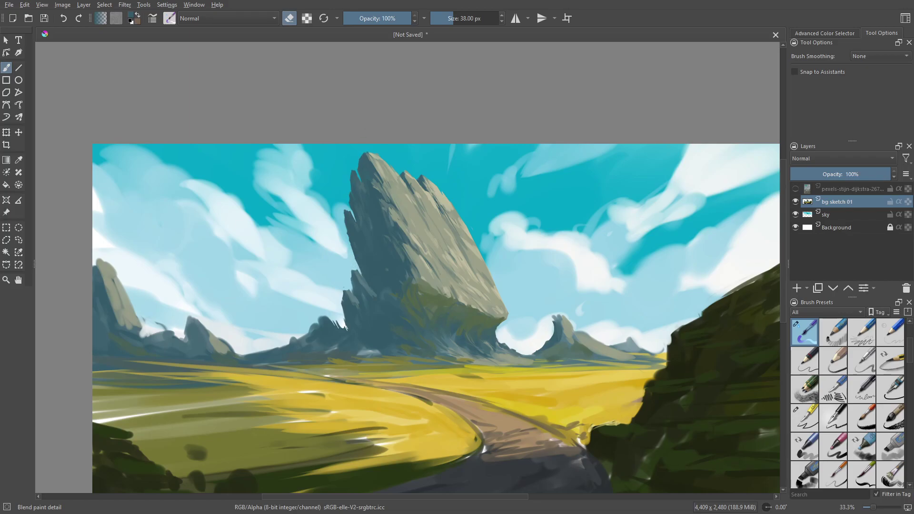
pyautogui.press('e')
pyautogui.moveTo(344, 295); pyautogui.dragTo(345, 301)
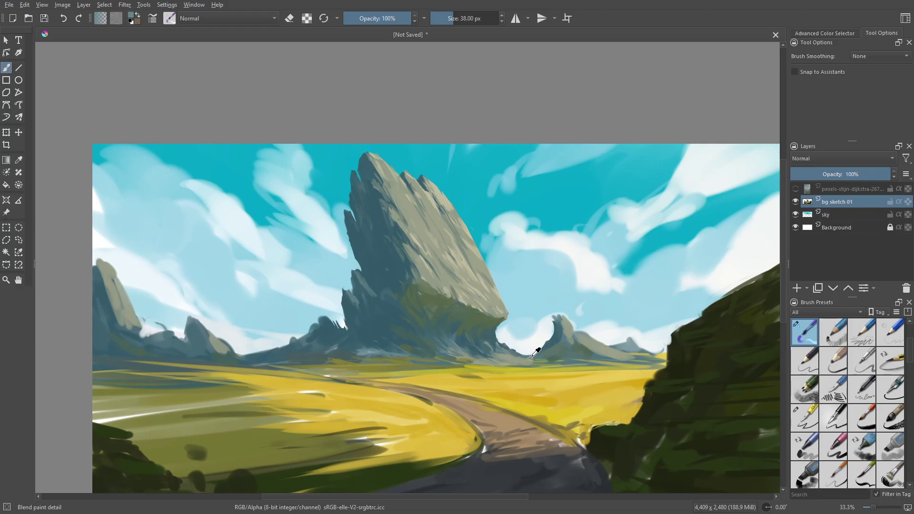
# Reshape the small distant mountains beside the big rock into pointed peaks with sampled light and shadow colours
pyautogui.press('-')
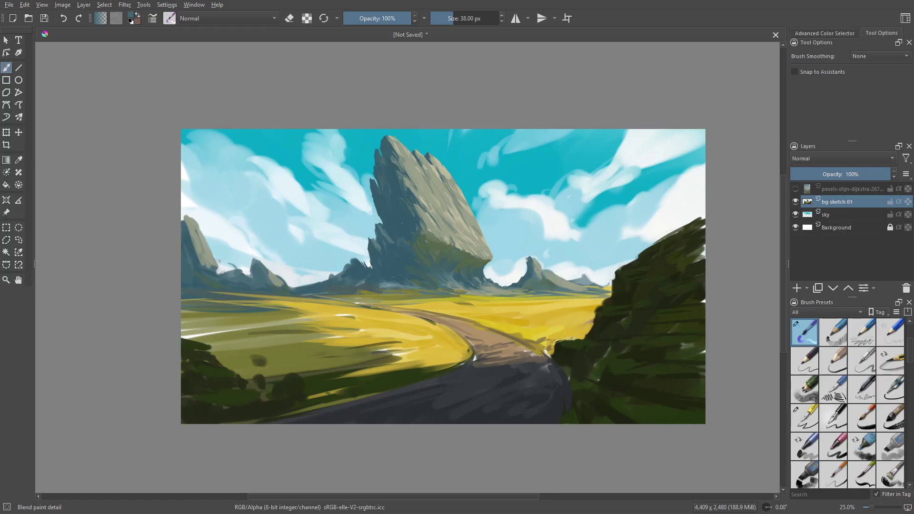
pyautogui.press('e')
pyautogui.press('e')
pyautogui.keyDown('ctrl'); pyautogui.click(546, 276); pyautogui.keyUp('ctrl')
pyautogui.keyDown('ctrl'); pyautogui.click(548, 281); pyautogui.keyUp('ctrl')
pyautogui.keyDown('ctrl'); pyautogui.click(543, 298); pyautogui.keyUp('ctrl')
pyautogui.moveTo(544, 298)
pyautogui.mouseDown()
pyautogui.moveTo(616, 293)
pyautogui.moveTo(578, 285)
pyautogui.mouseUp()
pyautogui.keyDown('ctrl'); pyautogui.click(617, 291); pyautogui.keyUp('ctrl')
pyautogui.keyDown('ctrl'); pyautogui.click(600, 291); pyautogui.keyUp('ctrl')
pyautogui.keyDown('ctrl'); pyautogui.click(560, 291); pyautogui.keyUp('ctrl')
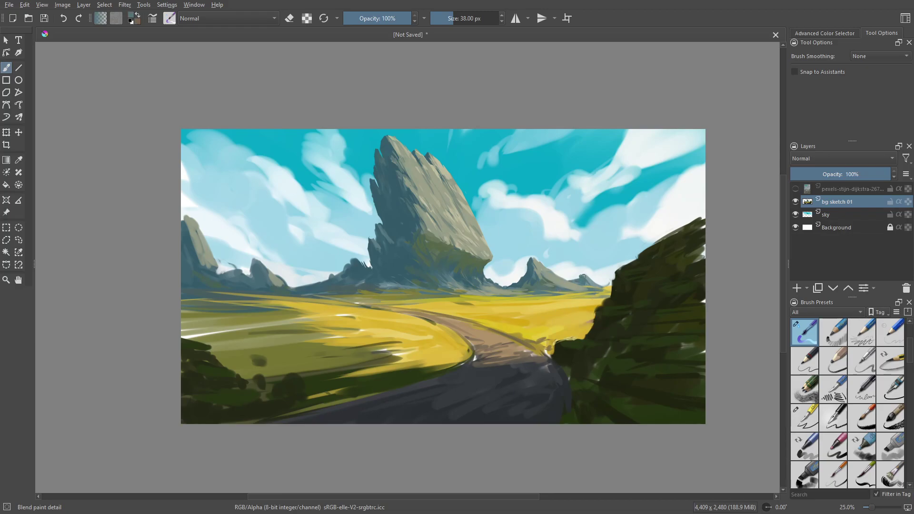
# Trim the small distant peak beside the dark hill with the eraser and brush sampled yellow across the far field
pyautogui.press('e')
pyautogui.moveTo(622, 266)
pyautogui.mouseDown()
pyautogui.moveTo(616, 276)
pyautogui.moveTo(678, 228)
pyautogui.mouseUp()
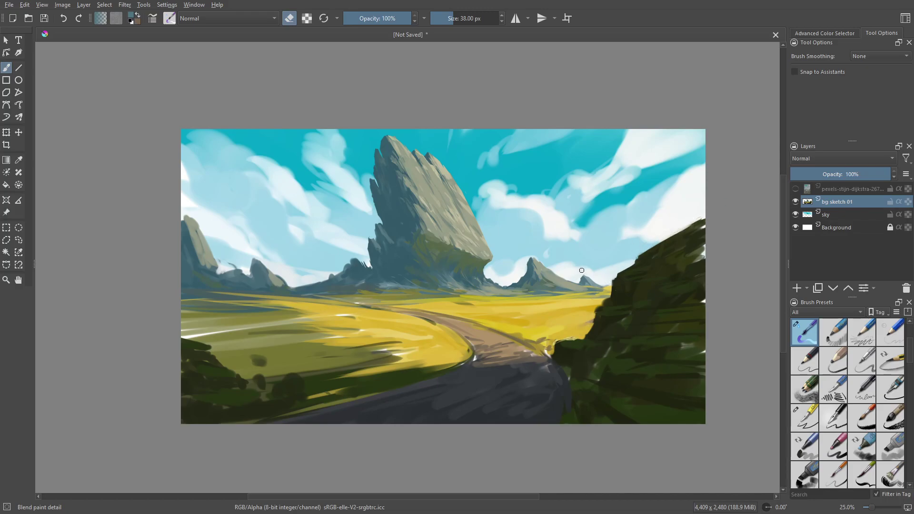
pyautogui.press('e')
pyautogui.keyDown('ctrl'); pyautogui.click(577, 305); pyautogui.keyUp('ctrl')
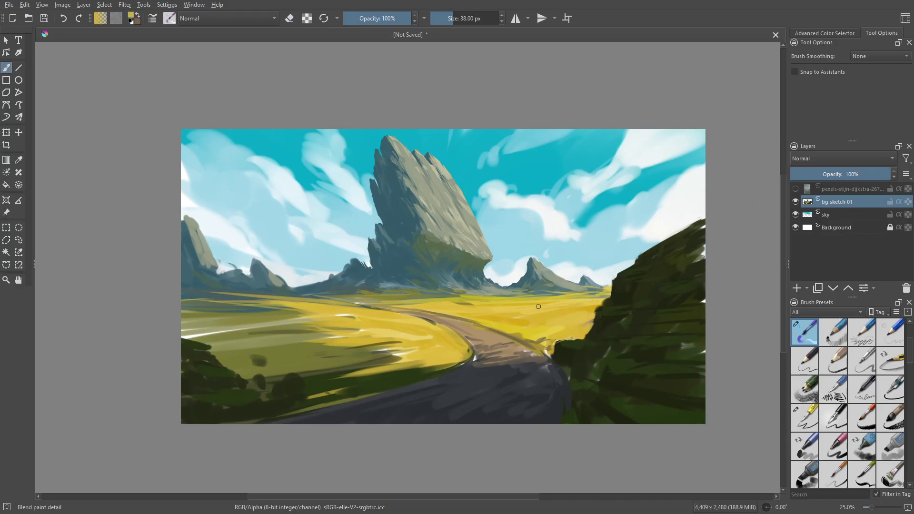
pyautogui.moveTo(503, 302); pyautogui.dragTo(449, 304)
pyautogui.moveTo(384, 303)
pyautogui.mouseDown()
pyautogui.moveTo(408, 302)
pyautogui.moveTo(374, 296)
pyautogui.mouseUp()
# Refine the far end of the road with sampled tan and neighbouring field colours
pyautogui.keyDown('ctrl'); pyautogui.click(403, 295); pyautogui.keyUp('ctrl')
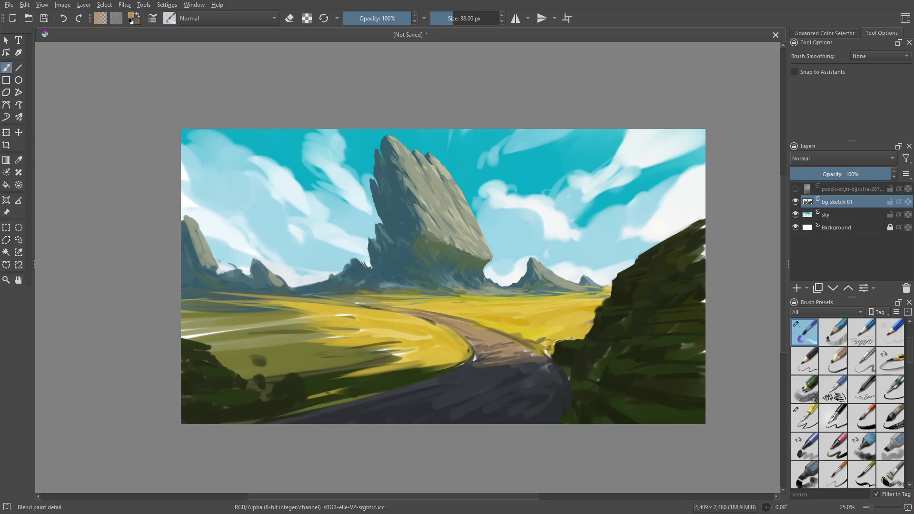
pyautogui.keyDown('ctrl'); pyautogui.click(376, 306); pyautogui.keyUp('ctrl')
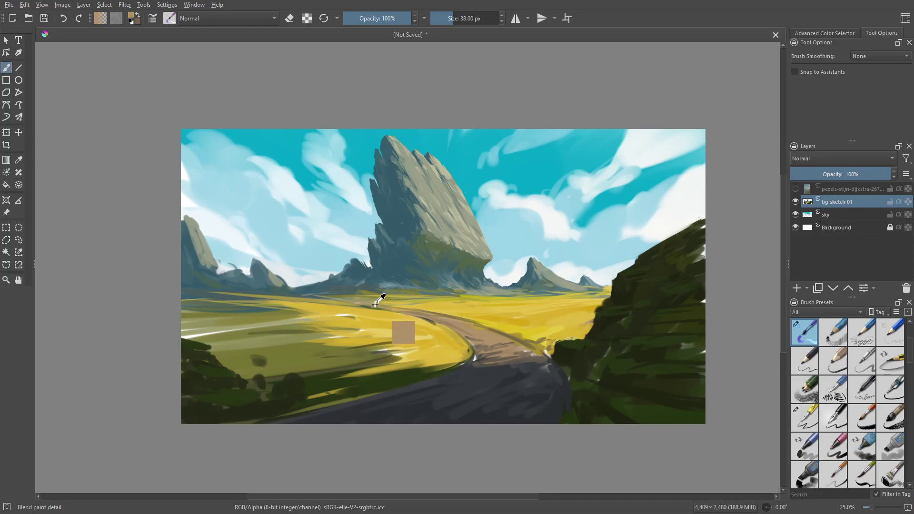
pyautogui.moveTo(405, 306); pyautogui.dragTo(382, 302)
pyautogui.moveTo(350, 296); pyautogui.dragTo(361, 294)
pyautogui.keyDown('ctrl'); pyautogui.click(362, 294); pyautogui.keyUp('ctrl')
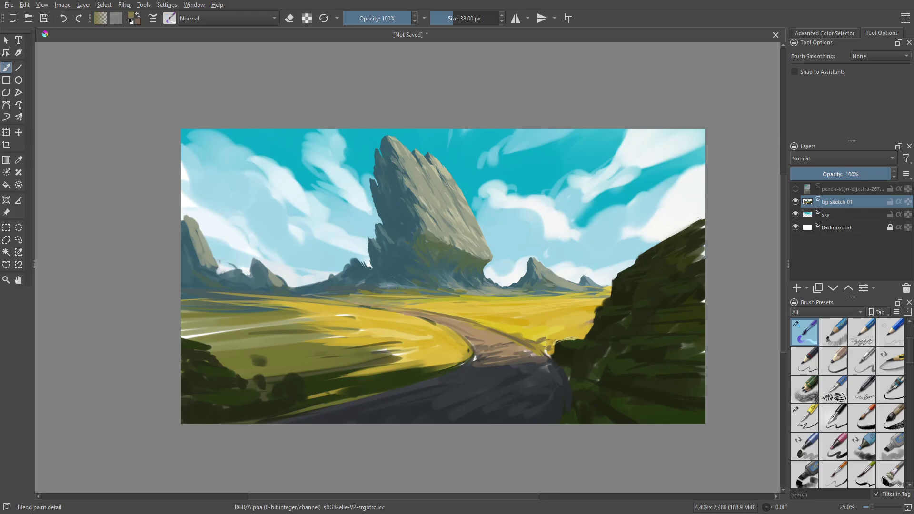
# Enlarge the brush to 51 px, stroke olive along the distant road, and erase the tip of the far-left mountain
pyautogui.press(']')
pyautogui.press(']')
pyautogui.press(']')
pyautogui.press(']')
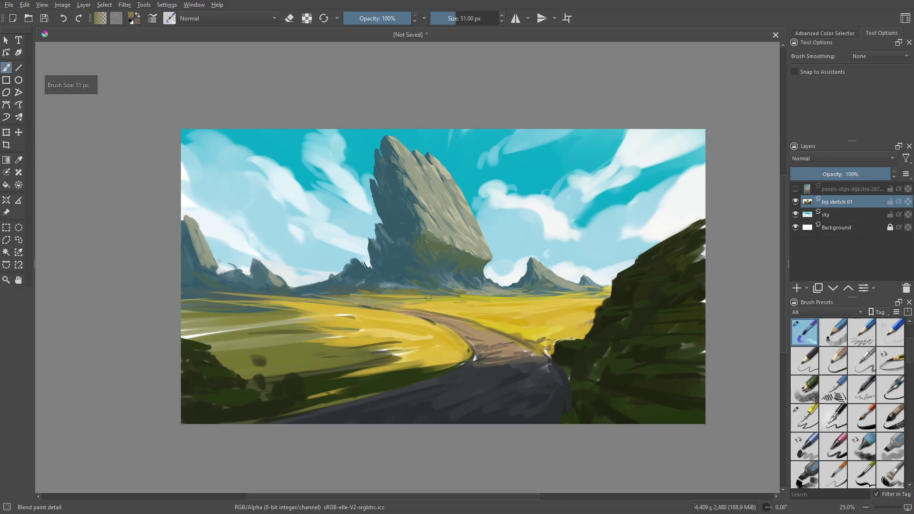
pyautogui.moveTo(489, 328); pyautogui.dragTo(393, 297)
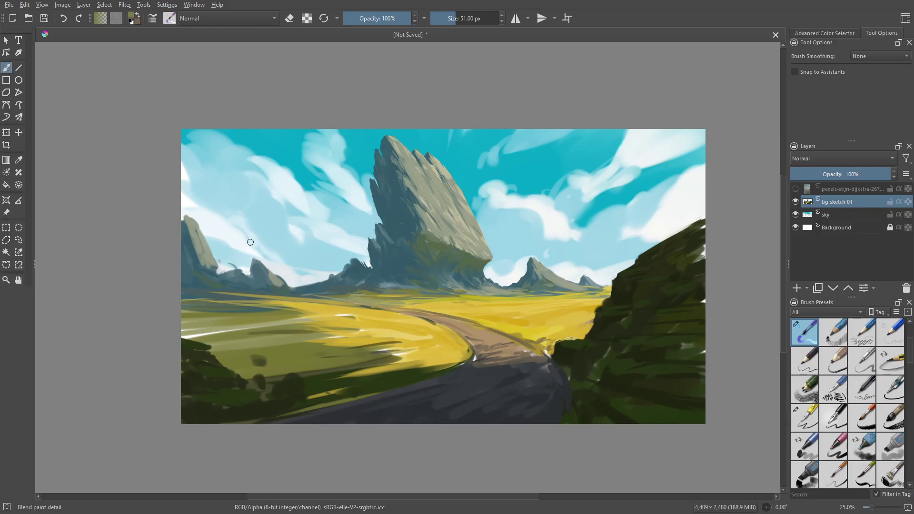
pyautogui.press('e')
pyautogui.moveTo(188, 213); pyautogui.dragTo(198, 226)
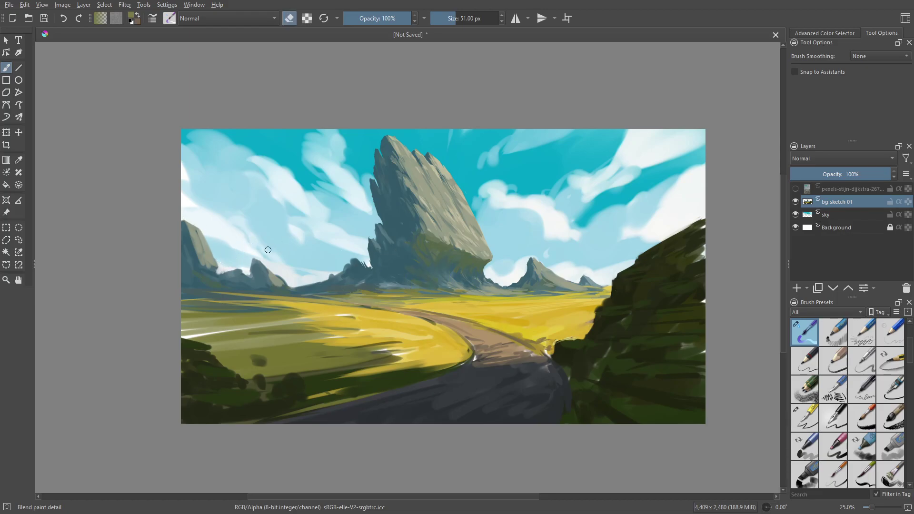
# Reshape the small mountains just left of the big rock into sharper peaks with sampled light and shadow tones
pyautogui.keyDown('ctrl'); pyautogui.click(380, 246); pyautogui.keyUp('ctrl')
pyautogui.moveTo(354, 261); pyautogui.dragTo(370, 274)
pyautogui.keyDown('ctrl'); pyautogui.click(409, 290); pyautogui.keyUp('ctrl')
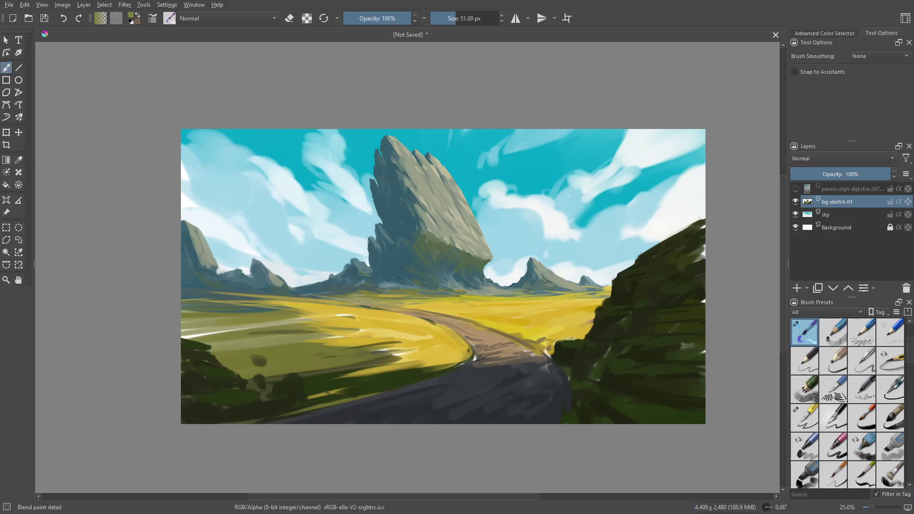
pyautogui.keyDown('ctrl'); pyautogui.click(350, 269); pyautogui.keyUp('ctrl')
pyautogui.keyDown('ctrl'); pyautogui.click(355, 259); pyautogui.keyUp('ctrl')
pyautogui.keyDown('ctrl'); pyautogui.click(315, 288); pyautogui.keyUp('ctrl')
pyautogui.moveTo(327, 271); pyautogui.dragTo(333, 279)
pyautogui.keyDown('ctrl'); pyautogui.click(346, 273); pyautogui.keyUp('ctrl')
pyautogui.keyDown('ctrl'); pyautogui.click(305, 285); pyautogui.keyUp('ctrl')
# Clean up the transition between the distant mountains' base and the field with sampled blue-grey and yellow tones
pyautogui.keyDown('ctrl'); pyautogui.click(362, 295); pyautogui.keyUp('ctrl')
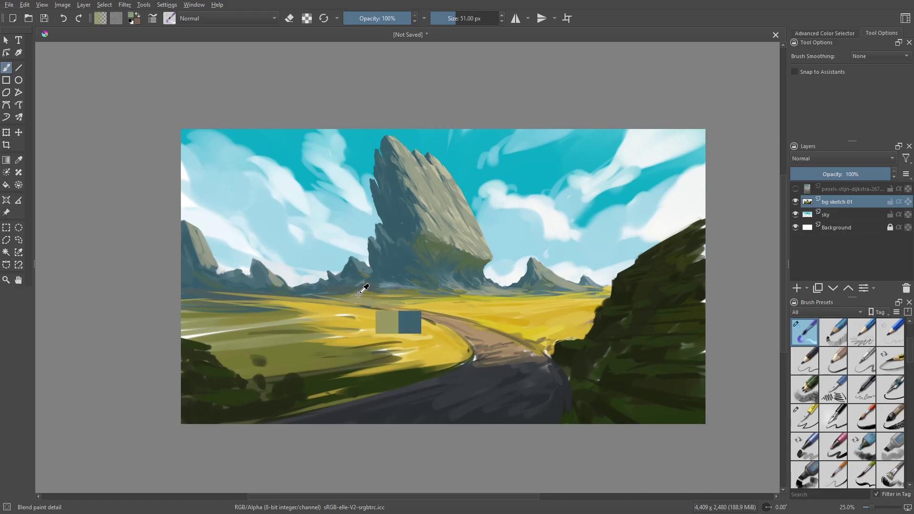
pyautogui.keyDown('ctrl'); pyautogui.click(349, 288); pyautogui.keyUp('ctrl')
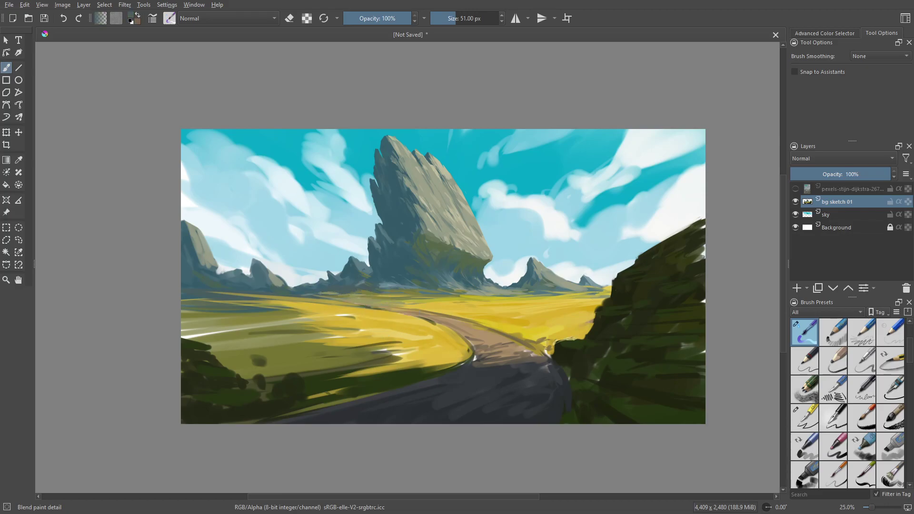
pyautogui.moveTo(340, 292)
pyautogui.mouseDown()
pyautogui.moveTo(312, 296)
pyautogui.moveTo(323, 295)
pyautogui.mouseUp()
pyautogui.keyDown('ctrl'); pyautogui.click(336, 298); pyautogui.keyUp('ctrl')
pyautogui.keyDown('ctrl'); pyautogui.click(328, 299); pyautogui.keyUp('ctrl')
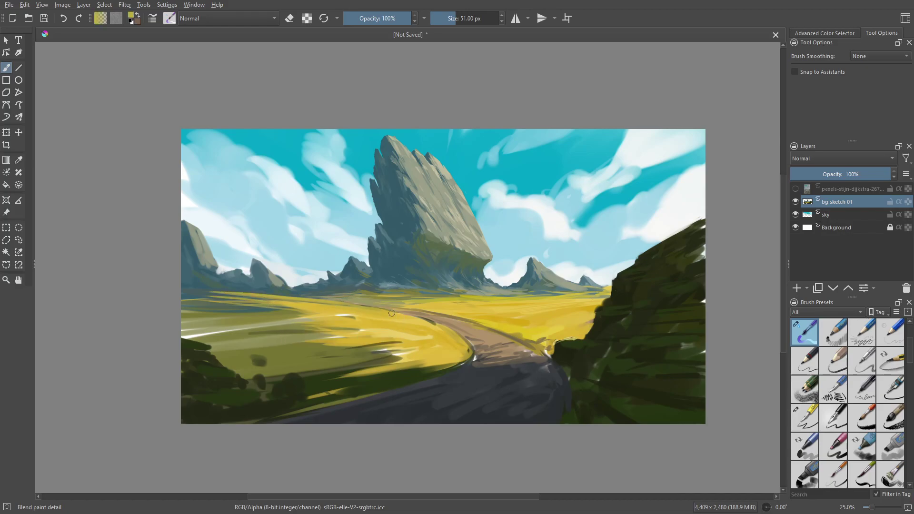
pyautogui.keyDown('ctrl'); pyautogui.click(205, 304); pyautogui.keyUp('ctrl')
# Smooth the strokes across the yellow and green fields with the Blender Basic brush at 90 px
pyautogui.rightClick(300, 353)
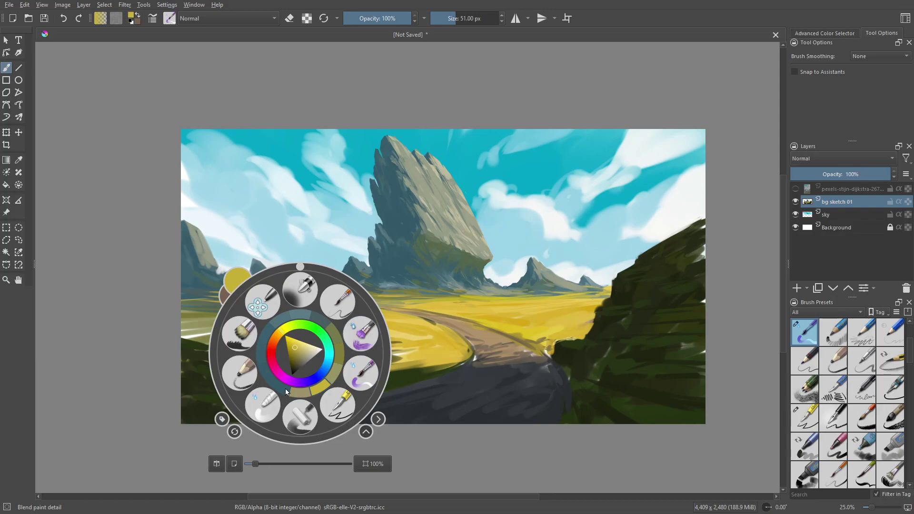
pyautogui.click(264, 404)
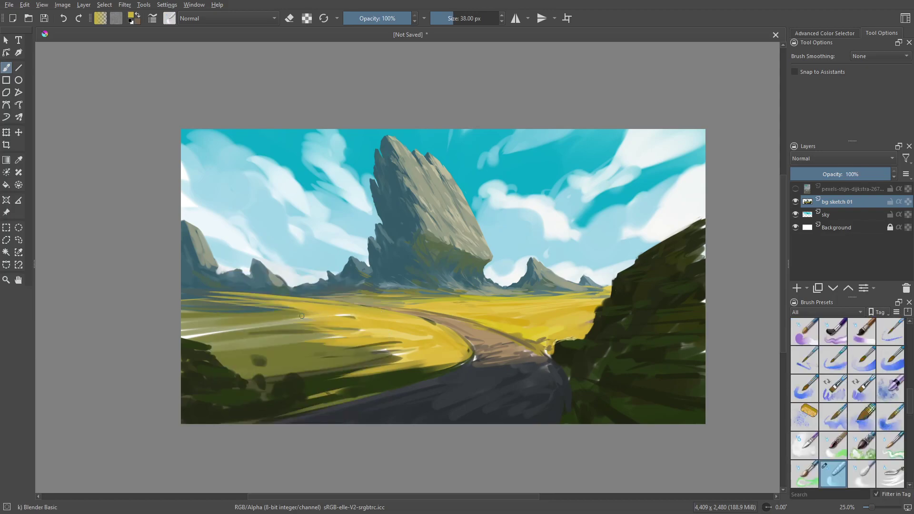
pyautogui.press(']')
pyautogui.press(']')
pyautogui.press(']')
pyautogui.press(']')
pyautogui.press(']')
pyautogui.press(']')
pyautogui.press(']')
pyautogui.press(']')
pyautogui.press(']')
pyautogui.press(']')
pyautogui.press(']')
pyautogui.press(']')
pyautogui.moveTo(313, 312)
pyautogui.mouseDown()
pyautogui.moveTo(181, 309)
pyautogui.moveTo(197, 295)
pyautogui.moveTo(402, 322)
pyautogui.mouseUp()
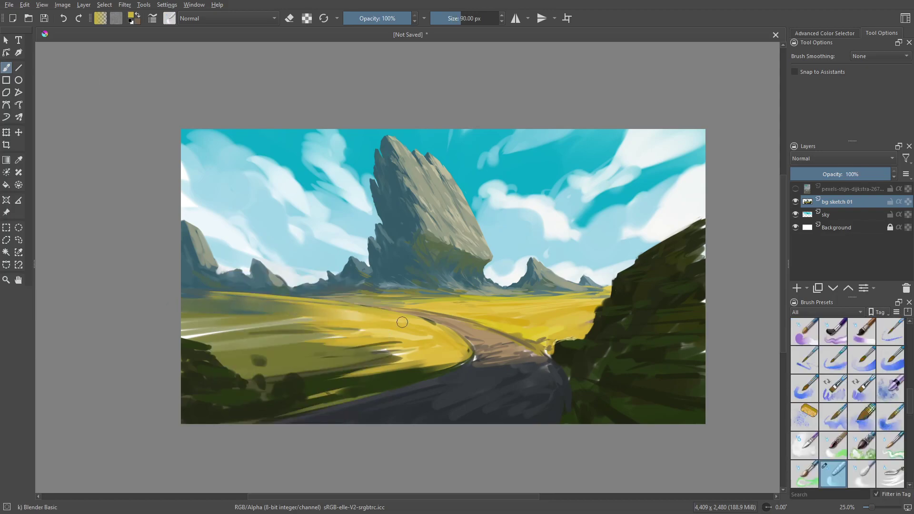
pyautogui.moveTo(339, 316); pyautogui.dragTo(191, 327)
pyautogui.moveTo(233, 324); pyautogui.dragTo(326, 314)
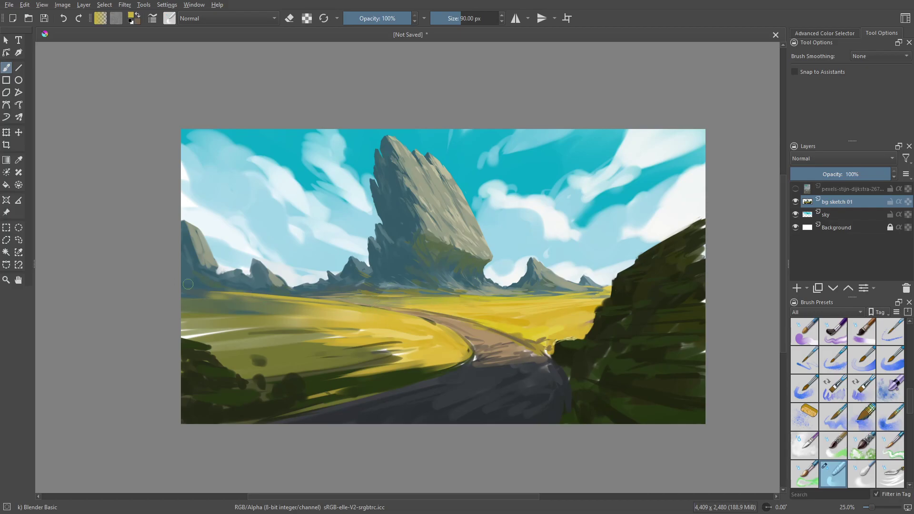
pyautogui.moveTo(422, 337)
pyautogui.mouseDown()
pyautogui.moveTo(345, 354)
pyautogui.moveTo(439, 362)
pyautogui.moveTo(434, 334)
pyautogui.moveTo(245, 348)
pyautogui.moveTo(179, 333)
pyautogui.mouseUp()
pyautogui.moveTo(548, 309); pyautogui.dragTo(600, 296)
pyautogui.moveTo(600, 296); pyautogui.dragTo(442, 305)
# Switch back to the Blend paint detail brush and touch up the field beside the road's bend with sampled yellow
pyautogui.rightClick(500, 364)
pyautogui.click(442, 334)
pyautogui.keyDown('ctrl'); pyautogui.click(419, 334); pyautogui.keyUp('ctrl')
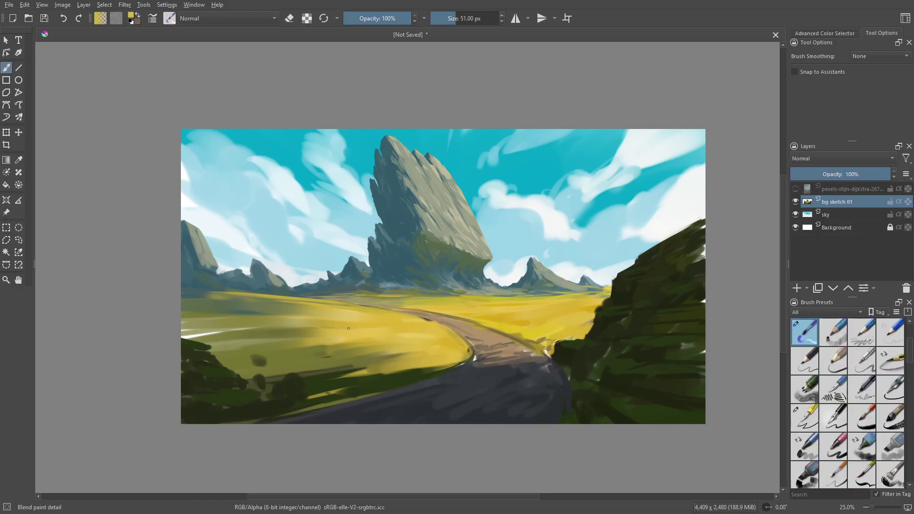
pyautogui.moveTo(428, 324); pyautogui.dragTo(449, 328)
# Paint sampled dark green grass along both edges of the road and around the base of the right hill
pyautogui.keyDown('ctrl'); pyautogui.click(453, 369); pyautogui.keyUp('ctrl')
pyautogui.moveTo(456, 370)
pyautogui.mouseDown()
pyautogui.moveTo(470, 356)
pyautogui.moveTo(457, 366)
pyautogui.mouseUp()
pyautogui.moveTo(532, 349)
pyautogui.mouseDown()
pyautogui.moveTo(576, 398)
pyautogui.moveTo(549, 367)
pyautogui.moveTo(576, 388)
pyautogui.moveTo(569, 383)
pyautogui.moveTo(567, 409)
pyautogui.moveTo(554, 422)
pyautogui.moveTo(581, 387)
pyautogui.moveTo(607, 395)
pyautogui.mouseUp()
pyautogui.moveTo(579, 385)
pyautogui.mouseDown()
pyautogui.moveTo(619, 404)
pyautogui.moveTo(593, 393)
pyautogui.moveTo(616, 374)
pyautogui.mouseUp()
pyautogui.moveTo(600, 368); pyautogui.dragTo(612, 365)
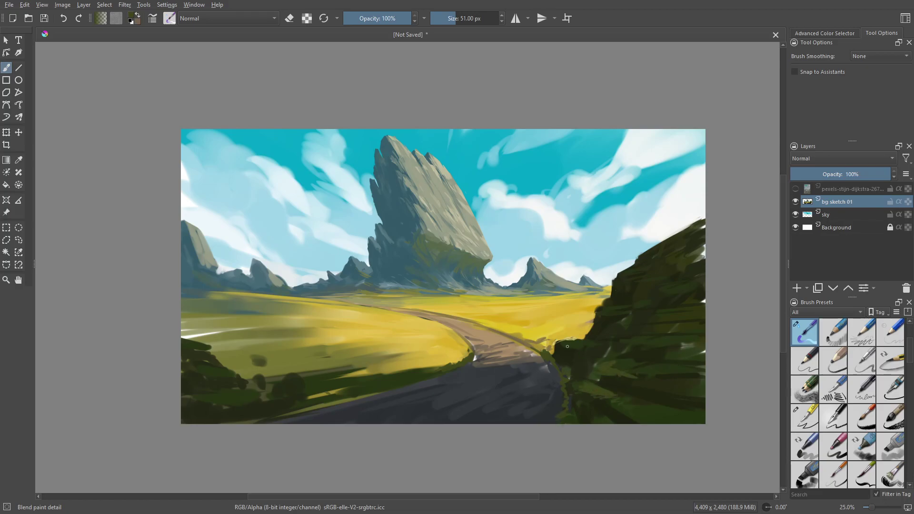
pyautogui.keyDown('ctrl'); pyautogui.click(595, 310); pyautogui.keyUp('ctrl')
pyautogui.keyDown('ctrl'); pyautogui.click(615, 293); pyautogui.keyUp('ctrl')
# Cover the road's lower-left edge with dark green and merge the foreground bushes into one mass
pyautogui.moveTo(281, 409)
pyautogui.mouseDown()
pyautogui.moveTo(324, 409)
pyautogui.moveTo(428, 376)
pyautogui.moveTo(255, 425)
pyautogui.mouseUp()
pyautogui.keyDown('ctrl'); pyautogui.click(330, 393); pyautogui.keyUp('ctrl')
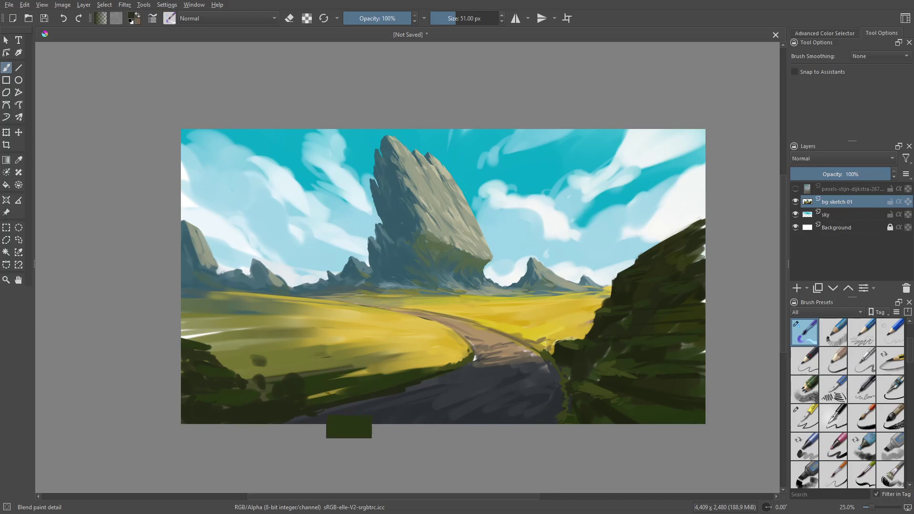
pyautogui.moveTo(330, 380)
pyautogui.mouseDown()
pyautogui.moveTo(419, 366)
pyautogui.moveTo(301, 375)
pyautogui.moveTo(314, 392)
pyautogui.mouseUp()
pyautogui.keyDown('ctrl'); pyautogui.click(241, 416); pyautogui.keyUp('ctrl')
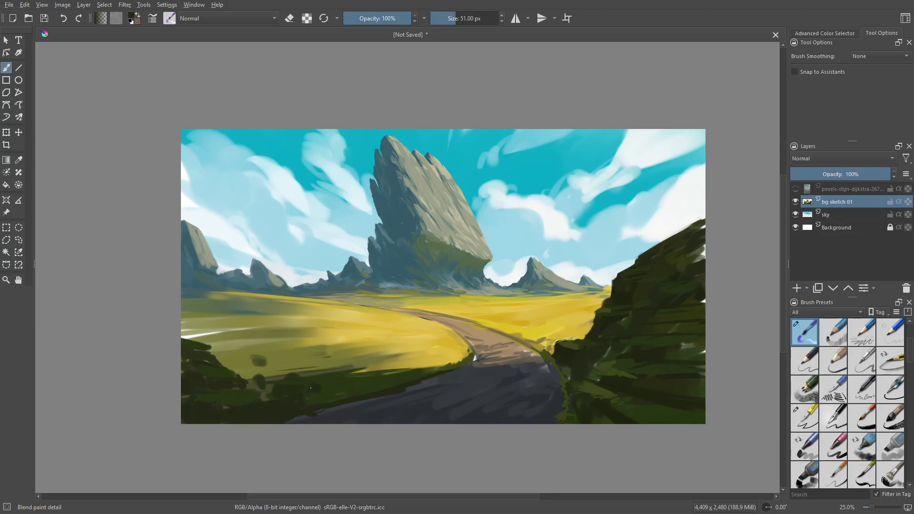
pyautogui.moveTo(246, 376); pyautogui.dragTo(257, 385)
pyautogui.moveTo(257, 386)
pyautogui.mouseDown()
pyautogui.moveTo(248, 394)
pyautogui.moveTo(184, 367)
pyautogui.moveTo(224, 355)
pyautogui.mouseUp()
# Extend olive shadow streaks across the yellow field beside the road's bend
pyautogui.keyDown('ctrl'); pyautogui.click(254, 355); pyautogui.keyUp('ctrl')
pyautogui.moveTo(331, 354)
pyautogui.mouseDown()
pyautogui.moveTo(412, 346)
pyautogui.moveTo(444, 354)
pyautogui.mouseUp()
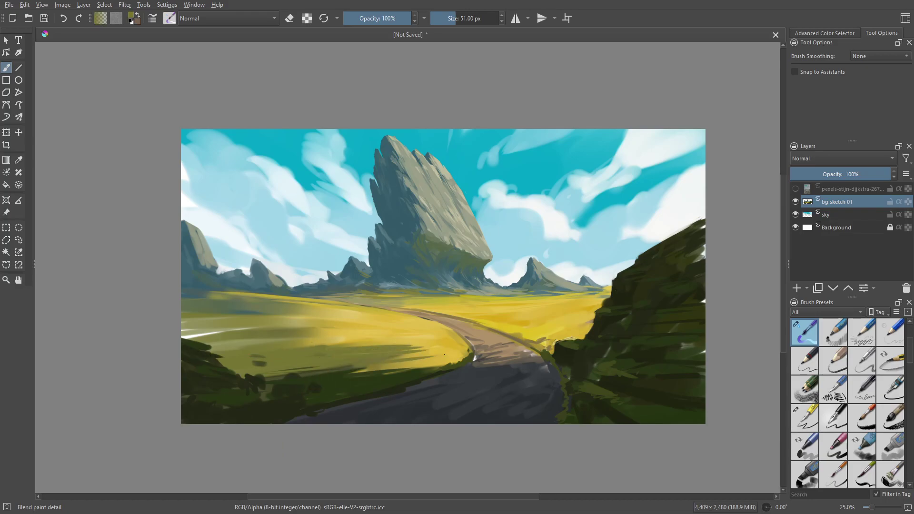
pyautogui.moveTo(382, 366); pyautogui.dragTo(450, 357)
pyautogui.moveTo(419, 372)
pyautogui.mouseDown()
pyautogui.moveTo(457, 361)
pyautogui.moveTo(350, 354)
pyautogui.mouseUp()
# Rework the light and shadow bands across the left field with sampled yellow and olive tones
pyautogui.keyDown('ctrl'); pyautogui.click(452, 348); pyautogui.keyUp('ctrl')
pyautogui.keyDown('ctrl'); pyautogui.click(260, 348); pyautogui.keyUp('ctrl')
pyautogui.moveTo(212, 347)
pyautogui.mouseDown()
pyautogui.moveTo(262, 344)
pyautogui.moveTo(183, 331)
pyautogui.moveTo(372, 322)
pyautogui.mouseUp()
pyautogui.keyDown('ctrl'); pyautogui.click(267, 336); pyautogui.keyUp('ctrl')
pyautogui.moveTo(284, 326)
pyautogui.mouseDown()
pyautogui.moveTo(375, 319)
pyautogui.moveTo(193, 312)
pyautogui.mouseUp()
pyautogui.keyDown('ctrl'); pyautogui.click(281, 318); pyautogui.keyUp('ctrl')
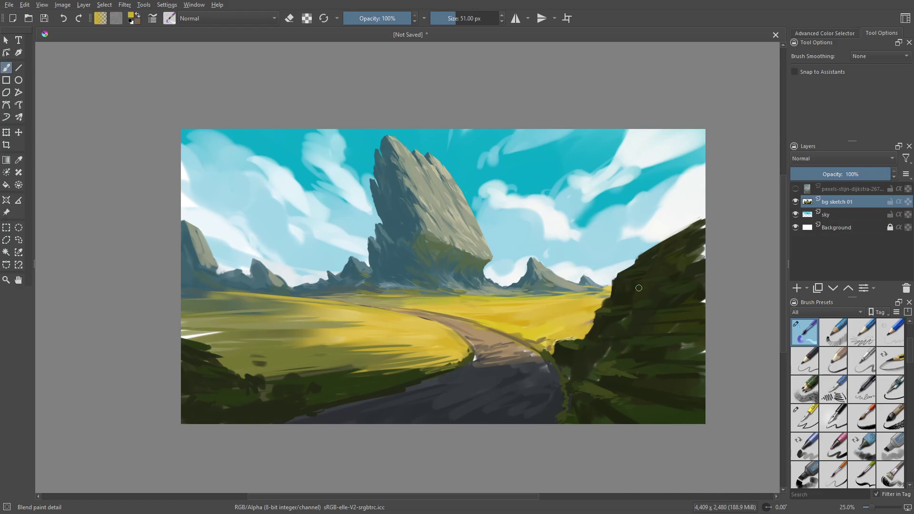
# Blend the big rock's base into the field with sampled rock, blue-grey and yellow-green tones
pyautogui.keyDown('ctrl'); pyautogui.click(477, 217); pyautogui.keyUp('ctrl')
pyautogui.keyDown('ctrl'); pyautogui.click(478, 276); pyautogui.keyUp('ctrl')
pyautogui.keyDown('ctrl'); pyautogui.click(480, 296); pyautogui.keyUp('ctrl')
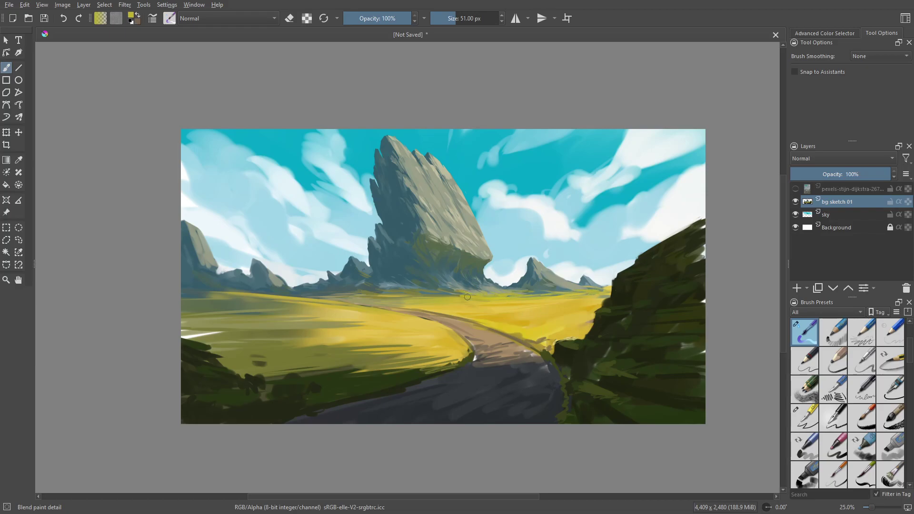
pyautogui.keyDown('ctrl'); pyautogui.click(390, 283); pyautogui.keyUp('ctrl')
pyautogui.keyDown('ctrl'); pyautogui.click(399, 284); pyautogui.keyUp('ctrl')
pyautogui.moveTo(399, 287); pyautogui.dragTo(378, 291)
pyautogui.keyDown('ctrl'); pyautogui.click(387, 290); pyautogui.keyUp('ctrl')
# Save the painting as a Krita document named "scenery demo" in the Concept environment workshop 2022 folder
pyautogui.hotkey('ctrl', 's')
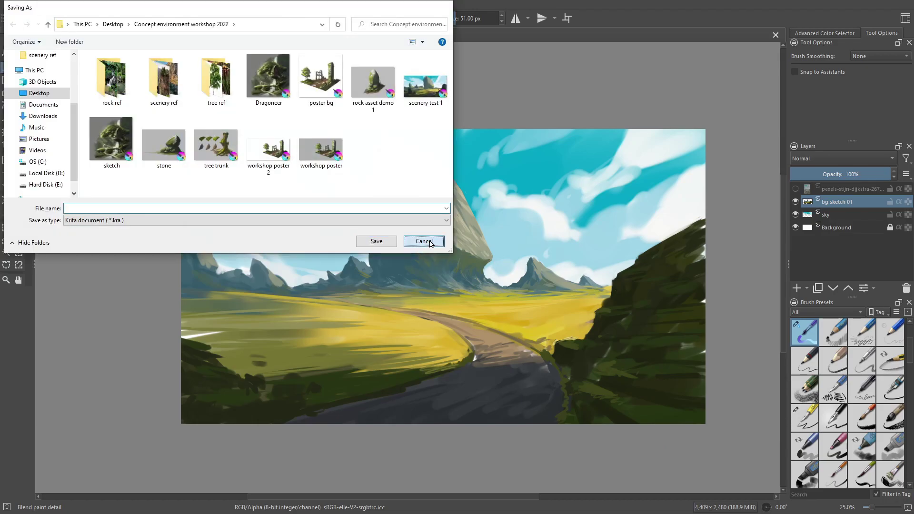
pyautogui.click(430, 242)
pyautogui.hotkey('ctrl', 's')
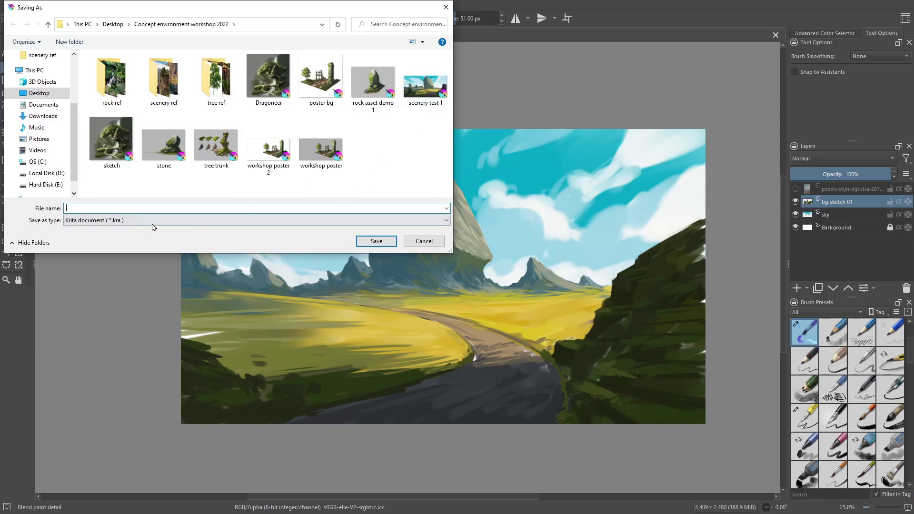
pyautogui.write('scenery')
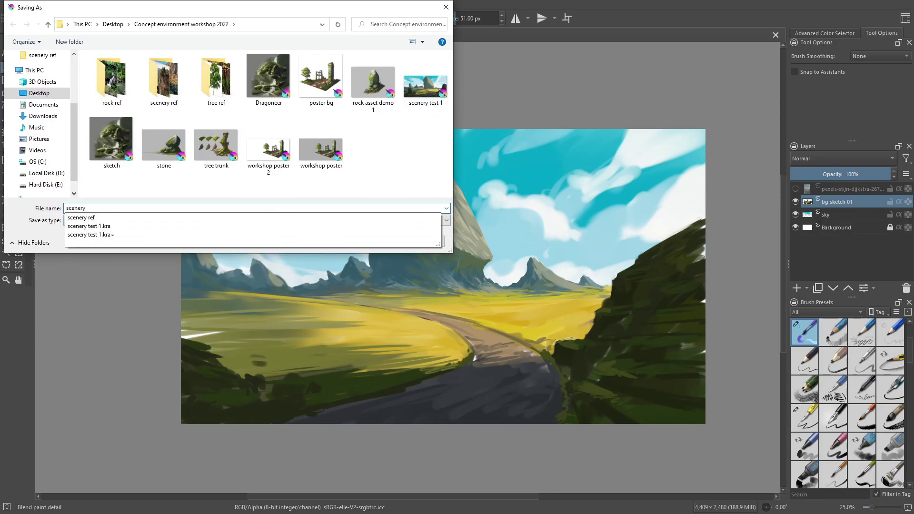
pyautogui.write(' demo')
pyautogui.press('Return')
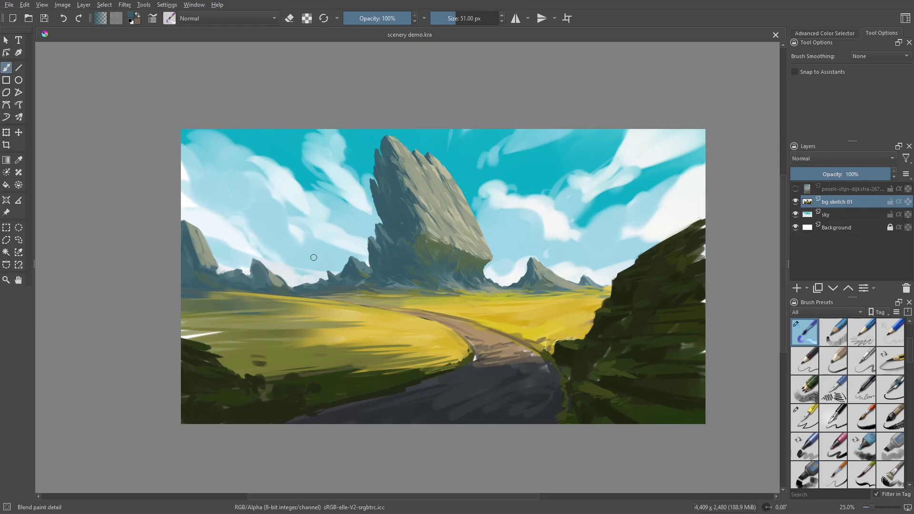
# Fill the white gaps along the right hill's outer edge and strengthen its foliage with sampled dark greens
pyautogui.keyDown('ctrl'); pyautogui.click(680, 367); pyautogui.keyUp('ctrl')
pyautogui.moveTo(702, 366)
pyautogui.mouseDown()
pyautogui.moveTo(704, 353)
pyautogui.moveTo(688, 351)
pyautogui.moveTo(704, 348)
pyautogui.mouseUp()
pyautogui.keyDown('ctrl'); pyautogui.click(657, 350); pyautogui.keyUp('ctrl')
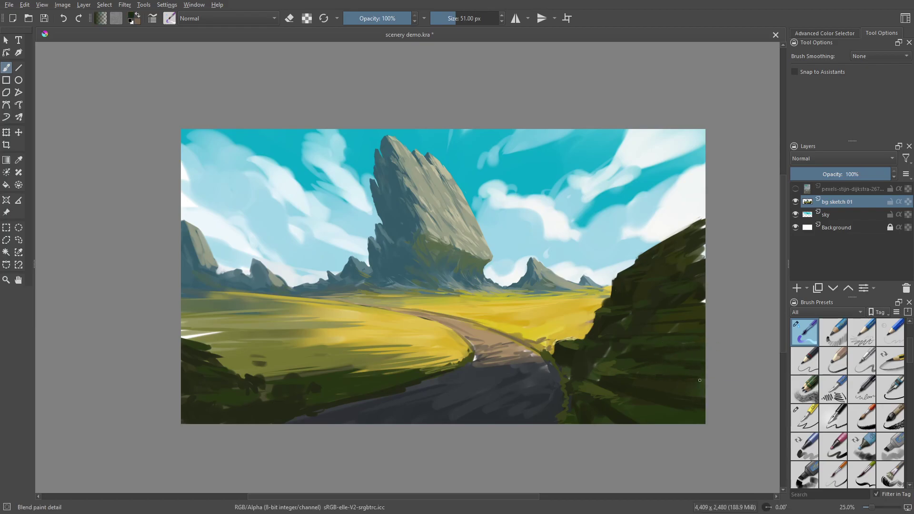
pyautogui.moveTo(603, 398); pyautogui.dragTo(617, 396)
pyautogui.moveTo(657, 338); pyautogui.dragTo(682, 338)
pyautogui.moveTo(667, 295); pyautogui.dragTo(692, 290)
pyautogui.moveTo(678, 259); pyautogui.dragTo(705, 251)
pyautogui.moveTo(679, 255)
pyautogui.mouseDown()
pyautogui.moveTo(705, 257)
pyautogui.moveTo(705, 227)
pyautogui.mouseUp()
# Add sampled green strokes over the right hill's lower foliage and raise its upper outline at the canvas edge
pyautogui.keyDown('ctrl'); pyautogui.click(674, 289); pyautogui.keyUp('ctrl')
pyautogui.moveTo(583, 379)
pyautogui.mouseDown()
pyautogui.moveTo(685, 364)
pyautogui.moveTo(623, 352)
pyautogui.mouseUp()
pyautogui.keyDown('ctrl'); pyautogui.click(650, 330); pyautogui.keyUp('ctrl')
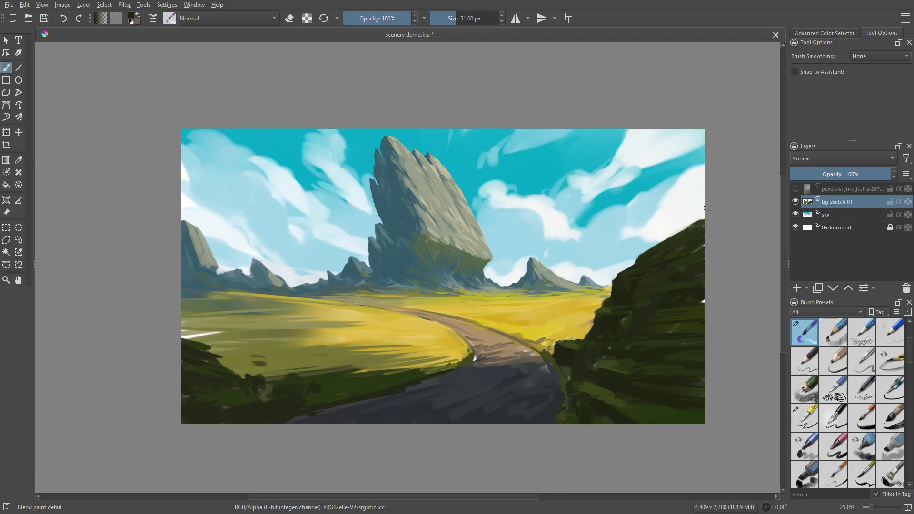
pyautogui.keyDown('ctrl'); pyautogui.click(684, 234); pyautogui.keyUp('ctrl')
pyautogui.moveTo(685, 230); pyautogui.dragTo(705, 223)
# Reload the Blend paint detail brush at 96 px and sample tones from the big rock's face
pyautogui.moveTo(679, 164); pyautogui.dragTo(760, 165)
pyautogui.rightClick(441, 250)
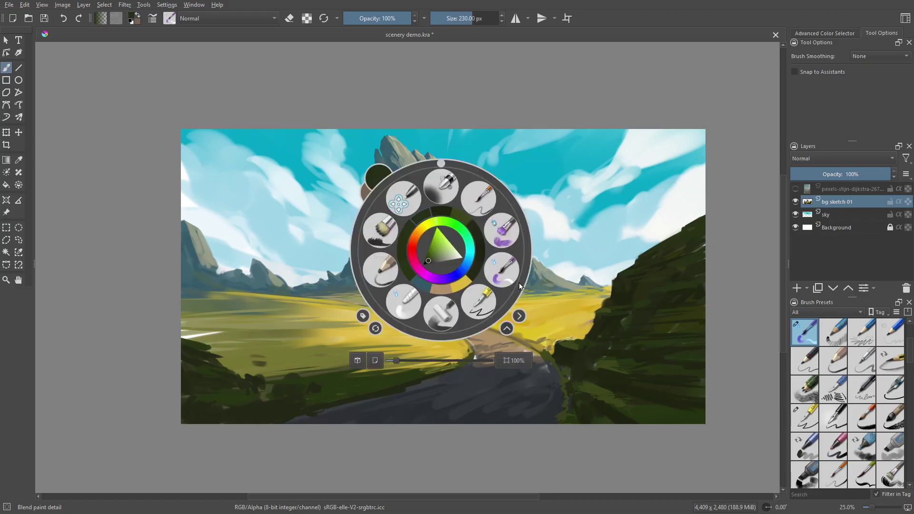
pyautogui.click(503, 270)
pyautogui.moveTo(431, 217); pyautogui.dragTo(370, 218)
pyautogui.keyDown('ctrl'); pyautogui.click(419, 204); pyautogui.keyUp('ctrl')
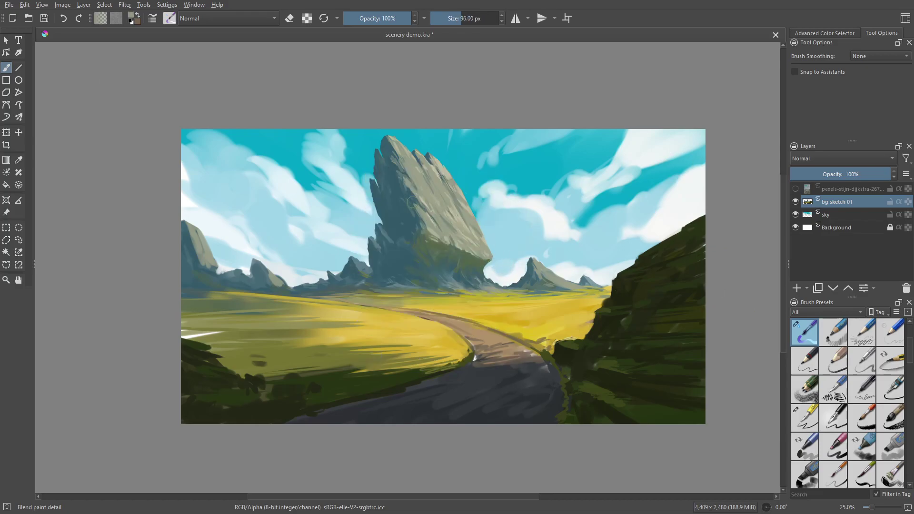
pyautogui.keyDown('ctrl'); pyautogui.click(412, 202); pyautogui.keyUp('ctrl')
# Paint sampled olive, yellow-green and blue-gray strokes over the big rock's grassy underside and base
pyautogui.press('+')
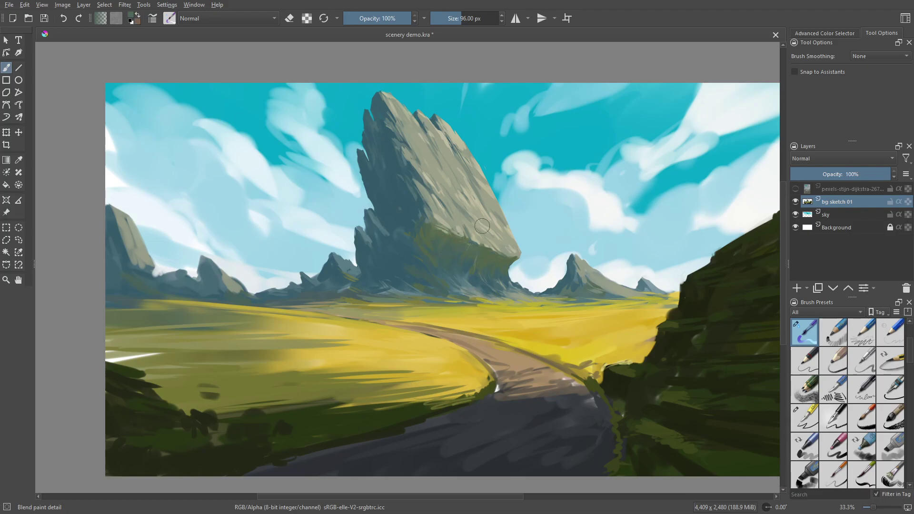
pyautogui.keyDown('ctrl'); pyautogui.click(451, 272); pyautogui.keyUp('ctrl')
pyautogui.keyDown('ctrl'); pyautogui.click(423, 265); pyautogui.keyUp('ctrl')
pyautogui.keyDown('ctrl'); pyautogui.click(500, 285); pyautogui.keyUp('ctrl')
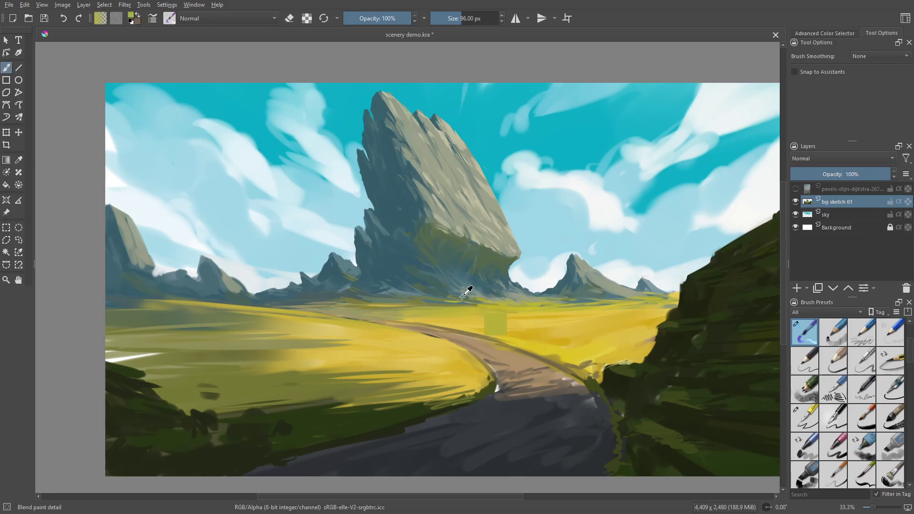
pyautogui.keyDown('ctrl'); pyautogui.click(442, 289); pyautogui.keyUp('ctrl')
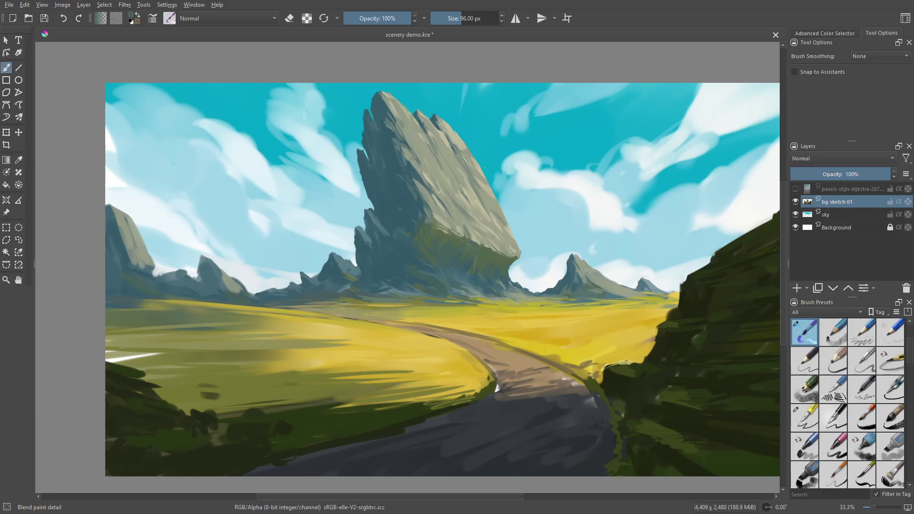
pyautogui.keyDown('ctrl'); pyautogui.click(443, 303); pyautogui.keyUp('ctrl')
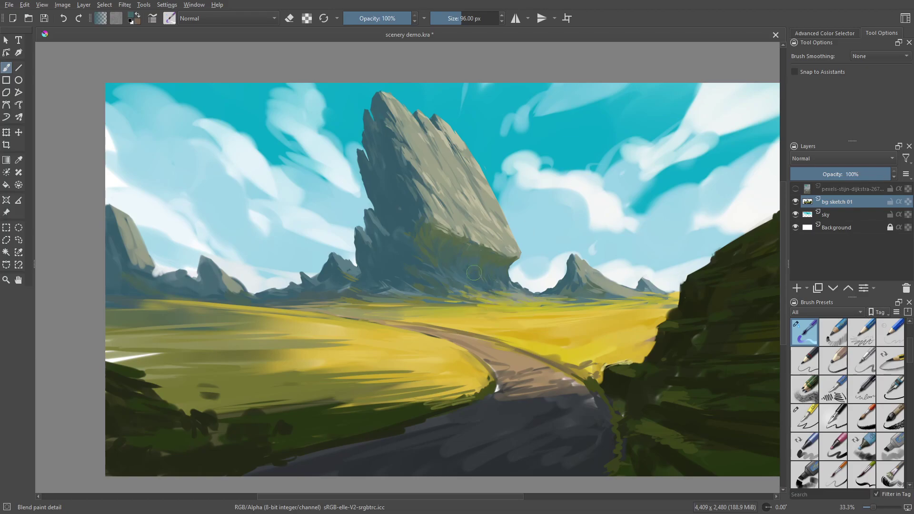
# Reduce the brush to 32 px and add sampled shadow tones around the big rock's lower part
pyautogui.keyDown('ctrl'); pyautogui.click(410, 215); pyautogui.keyUp('ctrl')
pyautogui.press('[')
pyautogui.press('[')
pyautogui.press('[')
pyautogui.keyDown('ctrl'); pyautogui.click(517, 285); pyautogui.keyUp('ctrl')
# Refine the big rock's upper ridges and sunlit edge with sampled dark and light gray tones
pyautogui.keyDown('ctrl'); pyautogui.click(398, 165); pyautogui.keyUp('ctrl')
pyautogui.keyDown('ctrl'); pyautogui.click(406, 109); pyautogui.keyUp('ctrl')
pyautogui.keyDown('ctrl'); pyautogui.click(417, 115); pyautogui.keyUp('ctrl')
pyautogui.keyDown('ctrl'); pyautogui.click(439, 126); pyautogui.keyUp('ctrl')
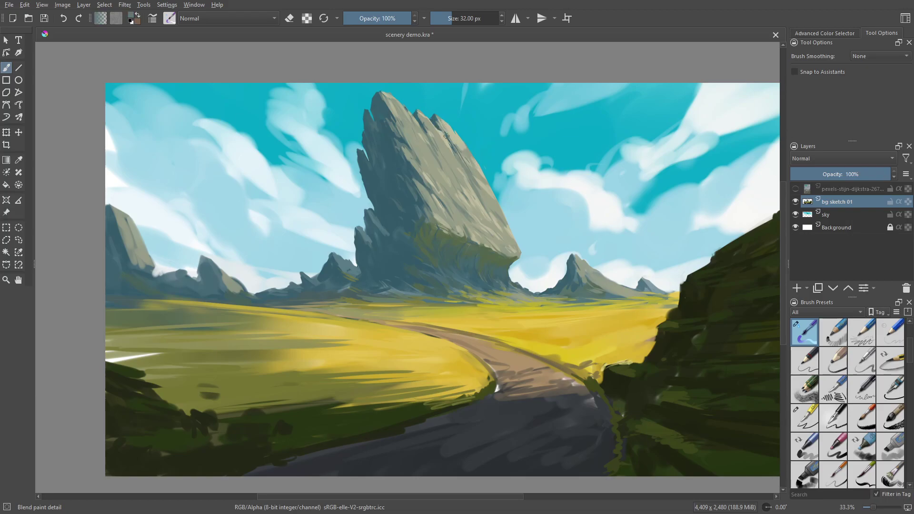
pyautogui.keyDown('ctrl'); pyautogui.click(453, 144); pyautogui.keyUp('ctrl')
pyautogui.keyDown('ctrl'); pyautogui.click(452, 138); pyautogui.keyUp('ctrl')
pyautogui.keyDown('ctrl'); pyautogui.click(501, 213); pyautogui.keyUp('ctrl')
# Trim the big rock's left outline with the eraser and repaint its jagged protruding spurs
pyautogui.press('e')
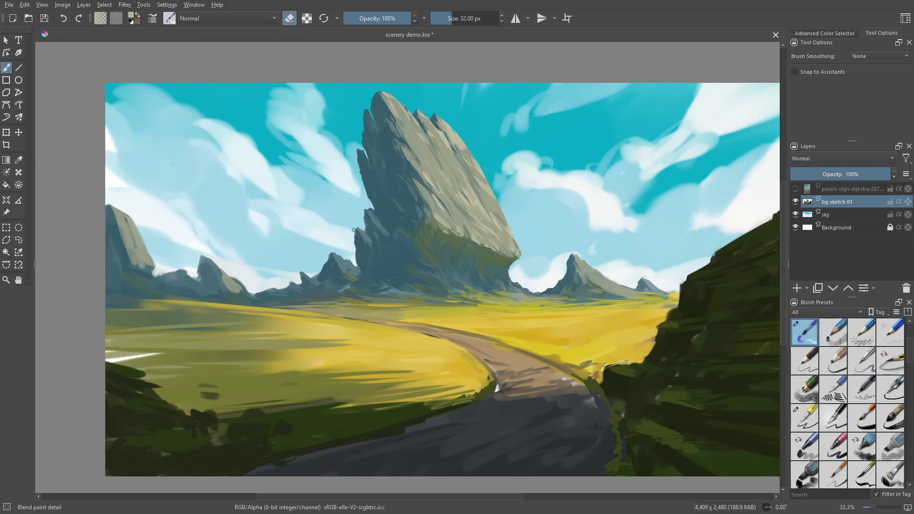
pyautogui.moveTo(353, 230)
pyautogui.mouseDown()
pyautogui.moveTo(366, 190)
pyautogui.moveTo(363, 214)
pyautogui.mouseUp()
pyautogui.press('e')
pyautogui.moveTo(364, 189); pyautogui.dragTo(374, 209)
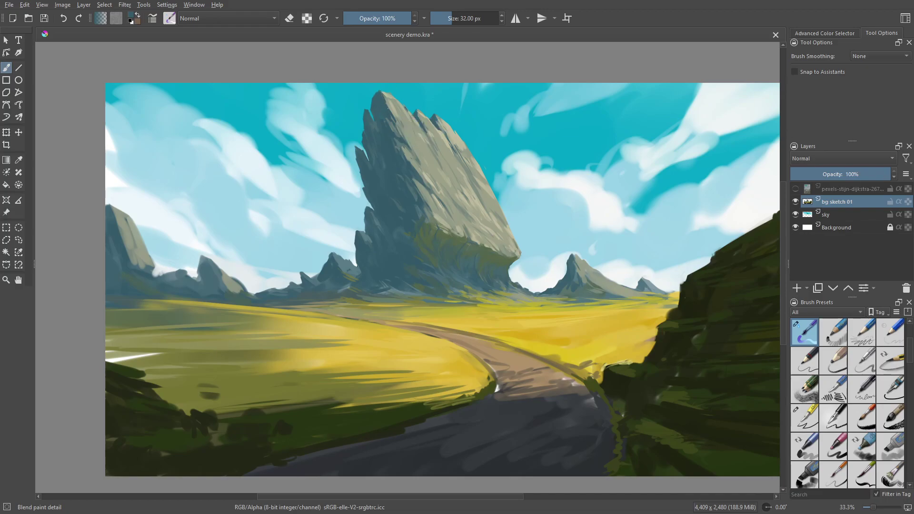
# Sharpen the big rock's summit with sampled gray tones and sample its shadow color
pyautogui.moveTo(387, 99); pyautogui.dragTo(390, 106)
pyautogui.keyDown('ctrl'); pyautogui.click(390, 101); pyautogui.keyUp('ctrl')
pyautogui.keyDown('ctrl'); pyautogui.click(385, 97); pyautogui.keyUp('ctrl')
pyautogui.keyDown('ctrl'); pyautogui.click(409, 237); pyautogui.keyUp('ctrl')
# Paint sampled blue-gray over the shaded foot of the peak just right of the big rock
pyautogui.keyDown('ctrl'); pyautogui.click(556, 290); pyautogui.keyUp('ctrl')
pyautogui.moveTo(553, 288); pyautogui.dragTo(545, 293)
pyautogui.press('e')
pyautogui.press('e')
# Refine the smallest peak beside the dark right hill with sampled blue-gray strokes, extending its slope along the horizon
pyautogui.keyDown('ctrl'); pyautogui.click(646, 285); pyautogui.keyUp('ctrl')
pyautogui.keyDown('ctrl'); pyautogui.click(646, 277); pyautogui.keyUp('ctrl')
pyautogui.keyDown('ctrl'); pyautogui.click(638, 288); pyautogui.keyUp('ctrl')
pyautogui.moveTo(638, 287)
pyautogui.mouseDown()
pyautogui.moveTo(645, 281)
pyautogui.moveTo(672, 292)
pyautogui.mouseUp()
pyautogui.keyDown('ctrl'); pyautogui.click(663, 286); pyautogui.keyUp('ctrl')
pyautogui.press('e')
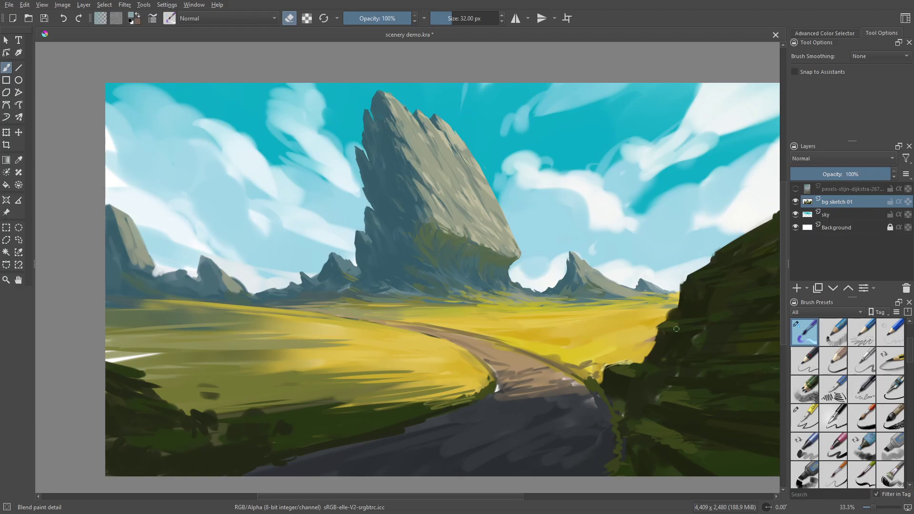
# Paint sampled yellow-green grass strokes along the big rock's foot and the base of the right peak
pyautogui.press('e')
pyautogui.keyDown('ctrl'); pyautogui.click(374, 290); pyautogui.keyUp('ctrl')
pyautogui.keyDown('ctrl'); pyautogui.click(531, 303); pyautogui.keyUp('ctrl')
pyautogui.moveTo(557, 297); pyautogui.dragTo(570, 296)
pyautogui.moveTo(418, 296)
pyautogui.mouseDown()
pyautogui.moveTo(398, 290)
pyautogui.moveTo(408, 292)
pyautogui.mouseUp()
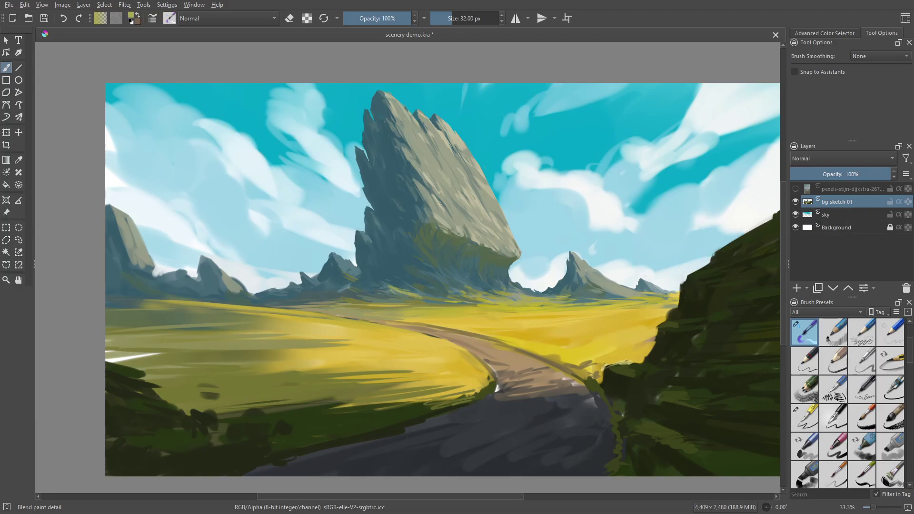
# Reshape the jagged peak directly left of the big rock with sampled tones and reduce the brush to 26 px
pyautogui.keyDown('ctrl'); pyautogui.click(347, 270); pyautogui.keyUp('ctrl')
pyautogui.keyDown('ctrl'); pyautogui.click(340, 285); pyautogui.keyUp('ctrl')
pyautogui.moveTo(347, 273)
pyautogui.mouseDown()
pyautogui.moveTo(357, 279)
pyautogui.moveTo(350, 291)
pyautogui.mouseUp()
pyautogui.keyDown('ctrl'); pyautogui.click(344, 284); pyautogui.keyUp('ctrl')
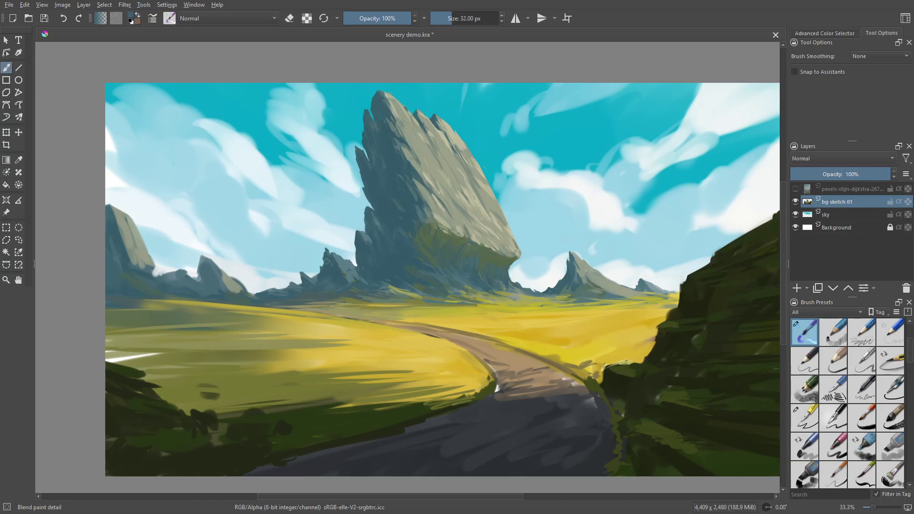
pyautogui.press('[')
pyautogui.press('[')
pyautogui.press('[')
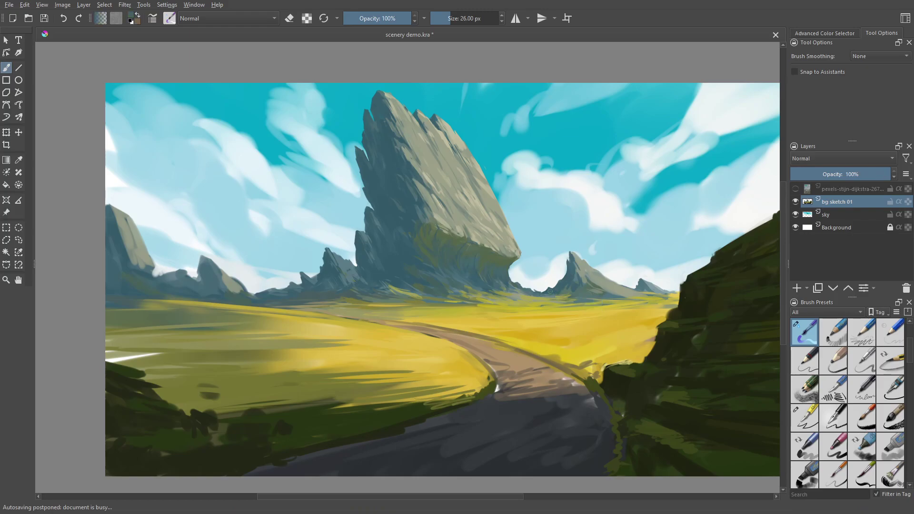
# Paint sampled grass green and blue-gray strokes along the sunlit slope and foot of the right peak
pyautogui.keyDown('ctrl'); pyautogui.click(653, 297); pyautogui.keyUp('ctrl')
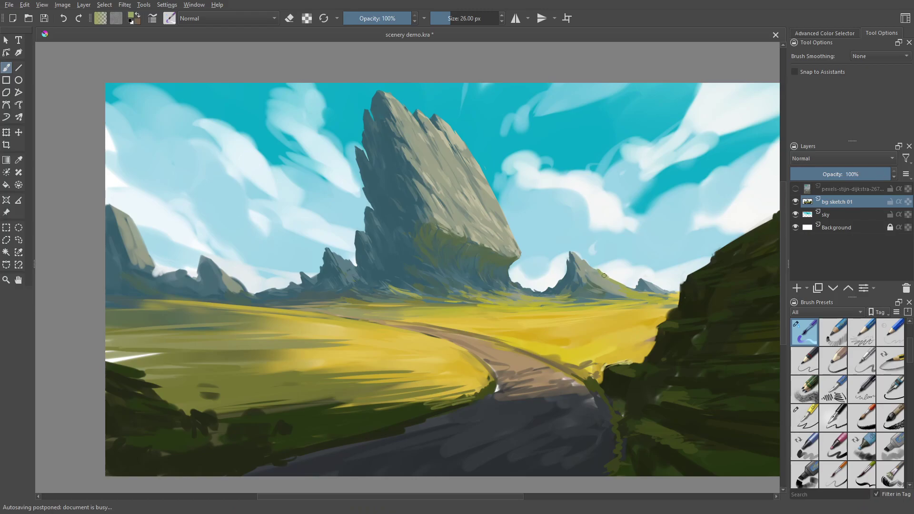
pyautogui.keyDown('ctrl'); pyautogui.click(634, 290); pyautogui.keyUp('ctrl')
pyautogui.keyDown('ctrl'); pyautogui.click(620, 289); pyautogui.keyUp('ctrl')
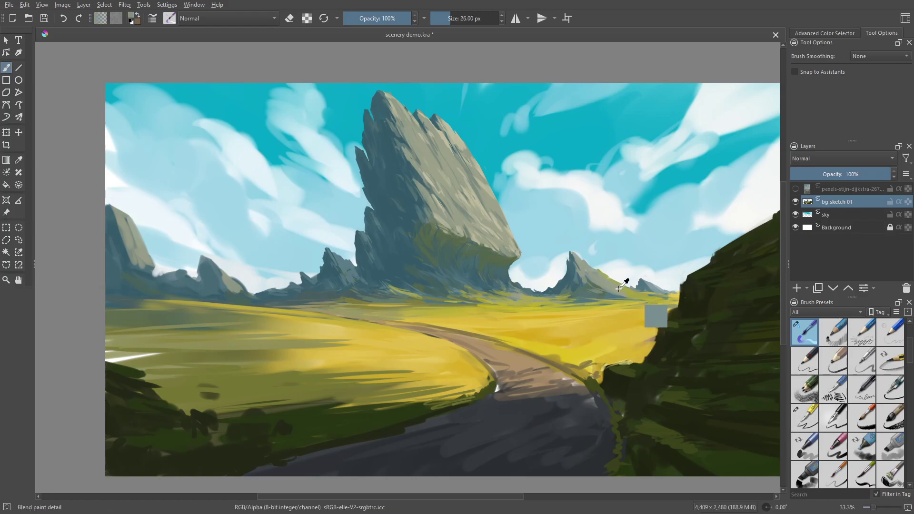
pyautogui.moveTo(611, 290); pyautogui.dragTo(619, 294)
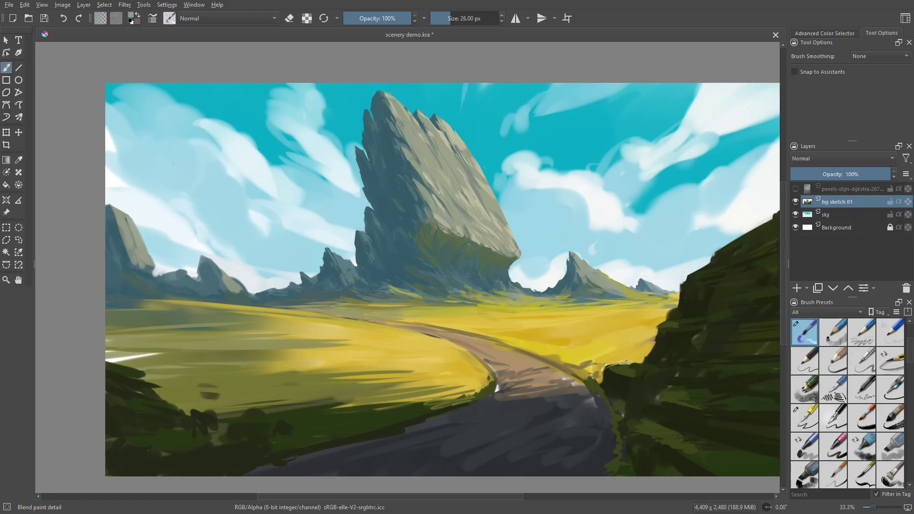
pyautogui.keyDown('ctrl'); pyautogui.click(573, 260); pyautogui.keyUp('ctrl')
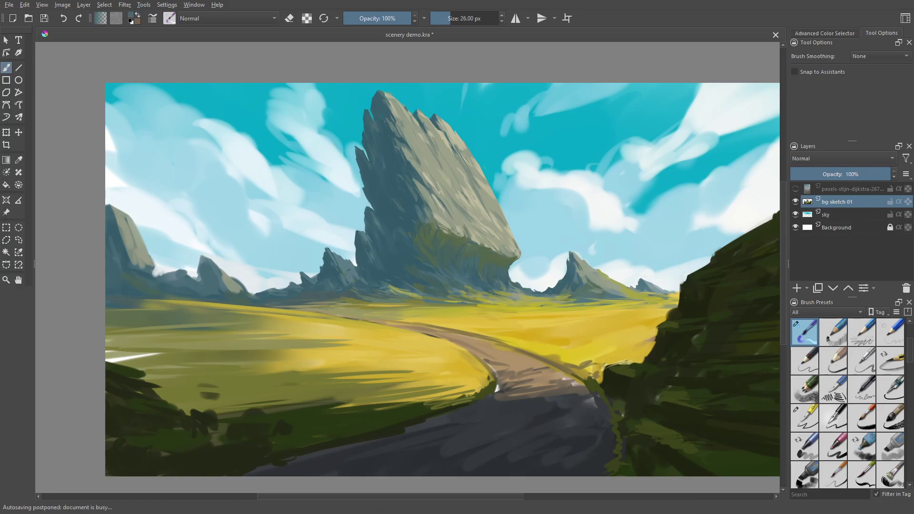
pyautogui.keyDown('ctrl'); pyautogui.click(631, 293); pyautogui.keyUp('ctrl')
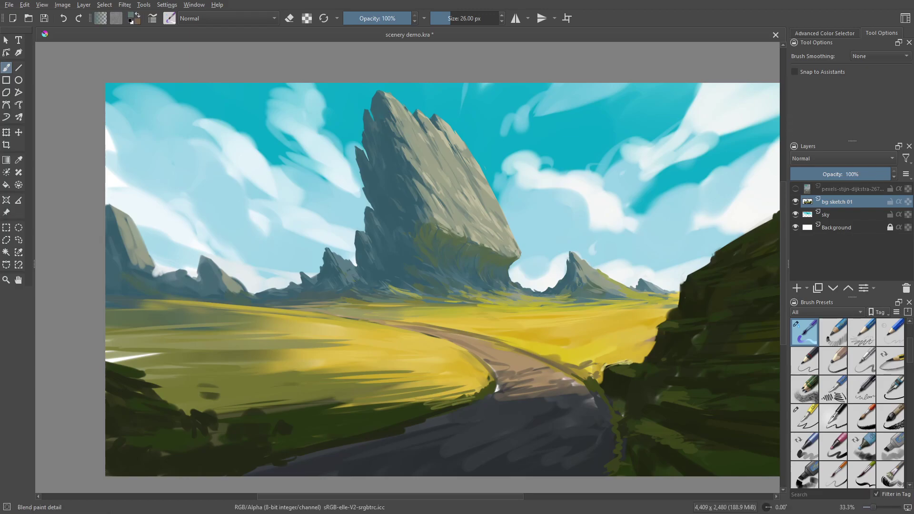
pyautogui.keyDown('ctrl'); pyautogui.click(569, 271); pyautogui.keyUp('ctrl')
# Extend the low rocks on the horizon between the left peaks and the big rock with sampled blue-gray
pyautogui.keyDown('ctrl'); pyautogui.click(273, 290); pyautogui.keyUp('ctrl')
pyautogui.moveTo(265, 284); pyautogui.dragTo(271, 287)
pyautogui.keyDown('ctrl'); pyautogui.click(267, 291); pyautogui.keyUp('ctrl')
pyautogui.keyDown('ctrl'); pyautogui.click(236, 287); pyautogui.keyUp('ctrl')
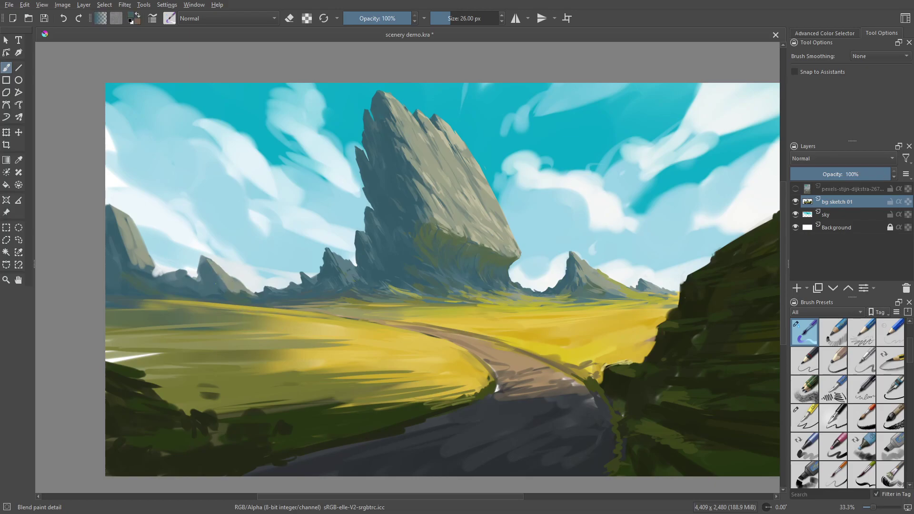
# Refine the pointed left peak's outline and foot, and paint a small jagged rock between it and the left mountain
pyautogui.moveTo(199, 274); pyautogui.dragTo(207, 262)
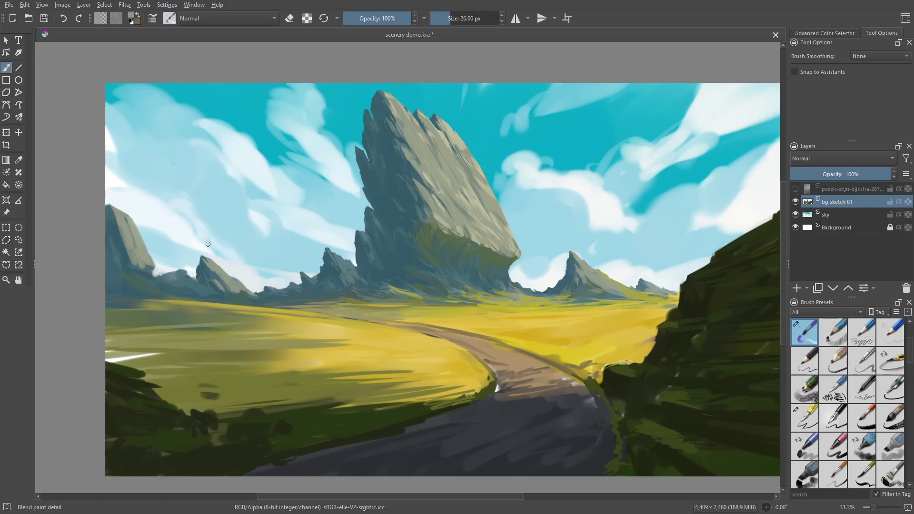
pyautogui.keyDown('ctrl'); pyautogui.click(236, 289); pyautogui.keyUp('ctrl')
pyautogui.moveTo(235, 296); pyautogui.dragTo(241, 298)
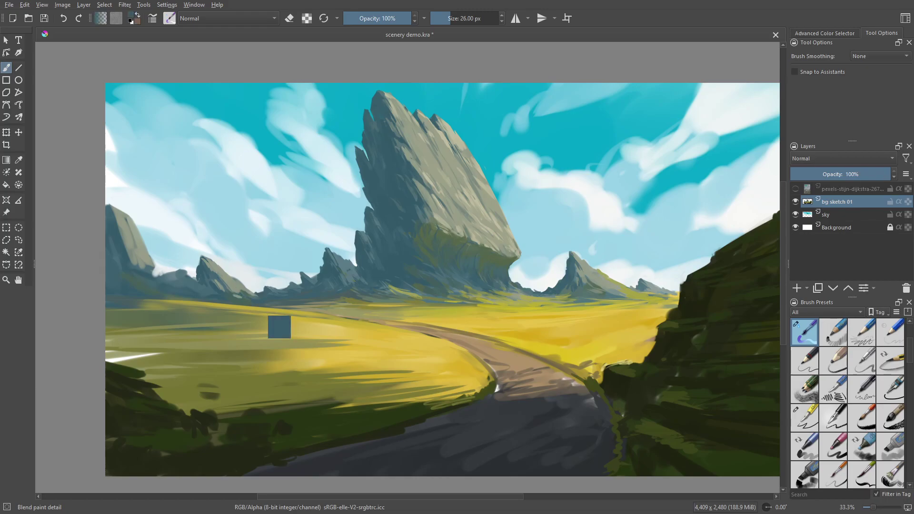
pyautogui.keyDown('ctrl'); pyautogui.click(240, 296); pyautogui.keyUp('ctrl')
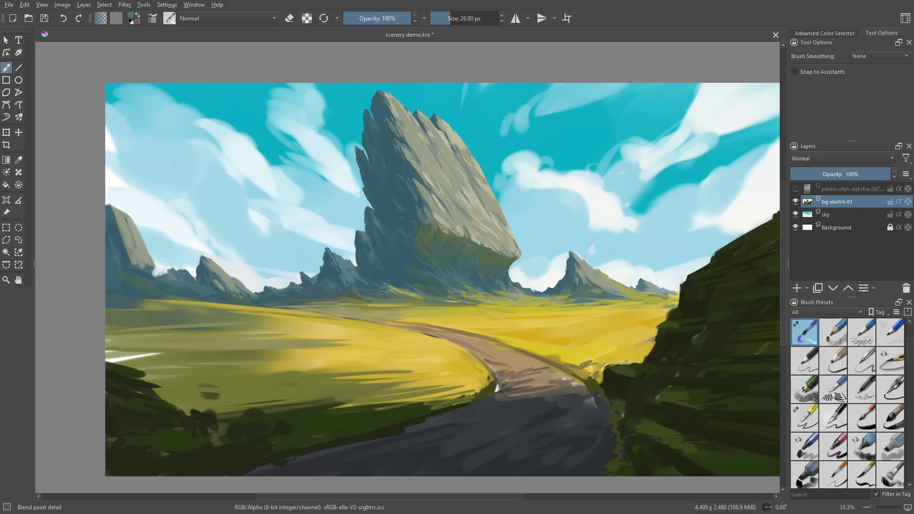
pyautogui.moveTo(171, 267); pyautogui.dragTo(179, 269)
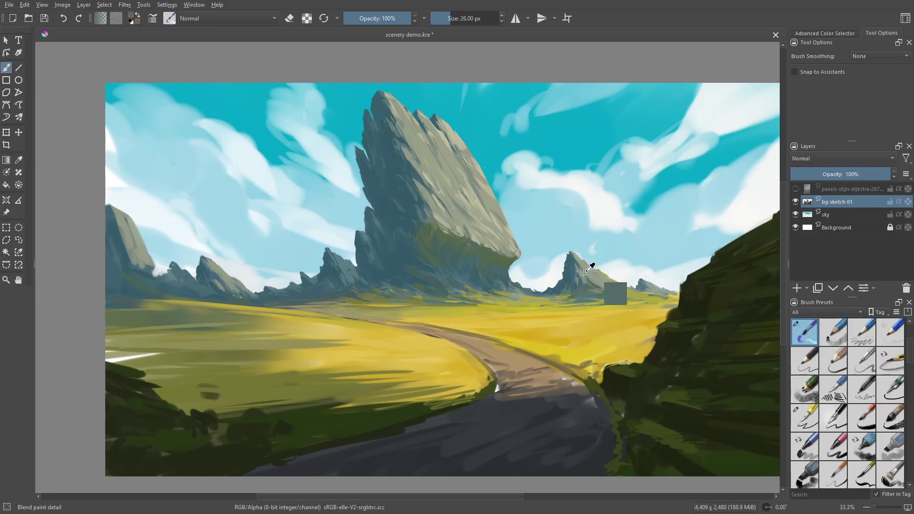
pyautogui.moveTo(187, 282)
pyautogui.mouseDown()
pyautogui.moveTo(162, 278)
pyautogui.moveTo(170, 269)
pyautogui.moveTo(182, 285)
pyautogui.mouseUp()
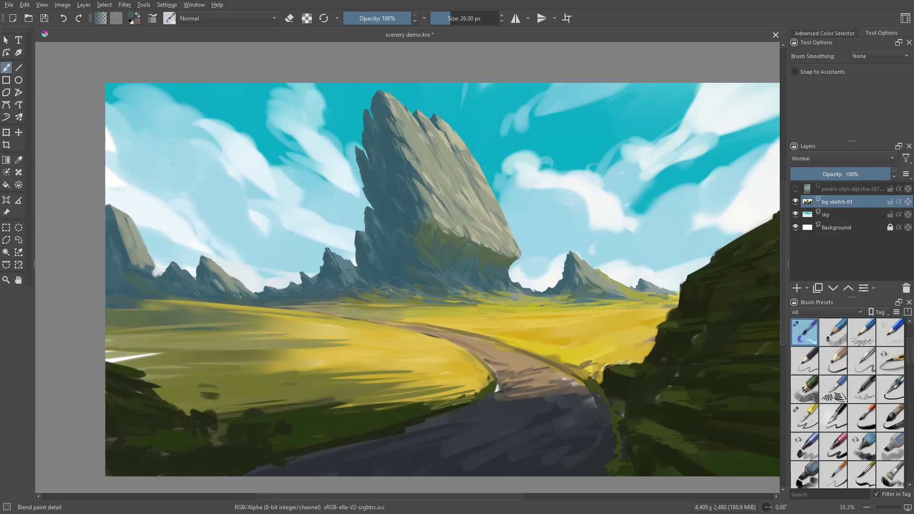
# Erase along the far-left mountain's right edge and rework its sunlit face with sampled gray tones
pyautogui.press('e')
pyautogui.moveTo(132, 218); pyautogui.dragTo(153, 274)
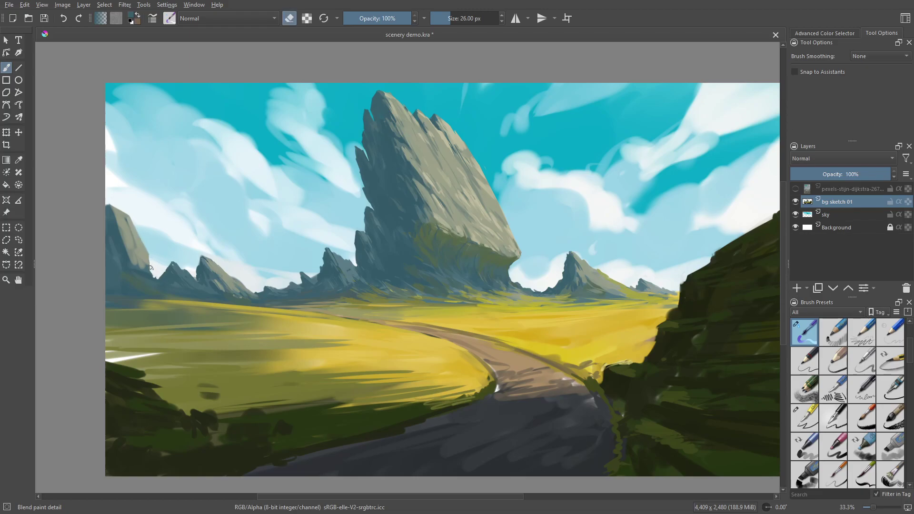
pyautogui.press('e')
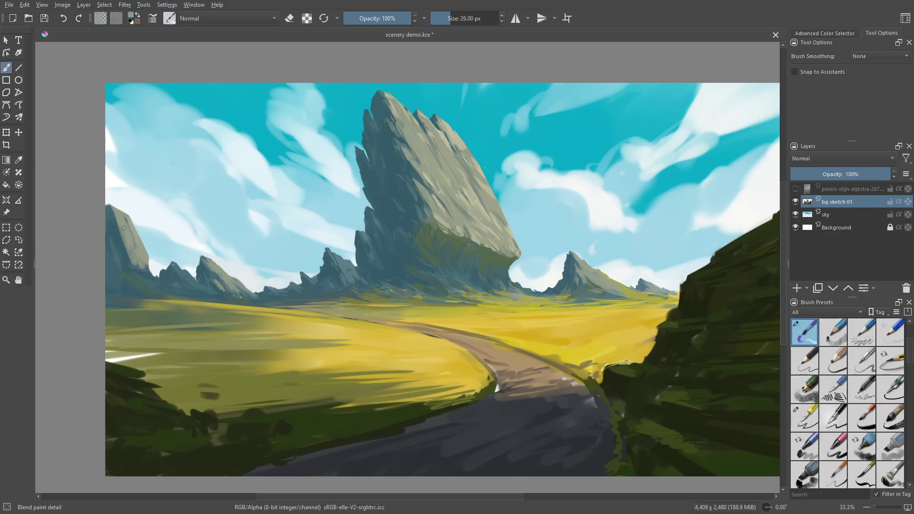
pyautogui.moveTo(147, 237)
pyautogui.mouseDown()
pyautogui.moveTo(121, 250)
pyautogui.moveTo(136, 242)
pyautogui.moveTo(141, 266)
pyautogui.moveTo(131, 262)
pyautogui.moveTo(140, 255)
pyautogui.mouseUp()
pyautogui.keyDown('ctrl'); pyautogui.click(141, 272); pyautogui.keyUp('ctrl')
pyautogui.keyDown('ctrl'); pyautogui.click(145, 254); pyautogui.keyUp('ctrl')
pyautogui.keyDown('ctrl'); pyautogui.click(135, 267); pyautogui.keyUp('ctrl')
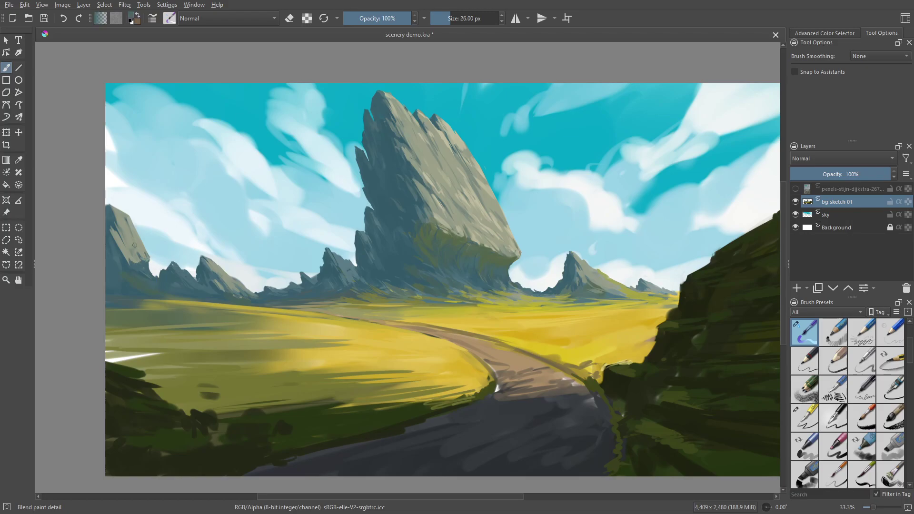
# Paint diagonal rock grooves and shadow strokes across the far-left mountain's face using sampled tones
pyautogui.moveTo(139, 261)
pyautogui.mouseDown()
pyautogui.moveTo(117, 243)
pyautogui.moveTo(133, 255)
pyautogui.mouseUp()
pyautogui.keyDown('ctrl'); pyautogui.click(119, 239); pyautogui.keyUp('ctrl')
pyautogui.moveTo(114, 225); pyautogui.dragTo(107, 200)
pyautogui.moveTo(137, 272); pyautogui.dragTo(133, 264)
pyautogui.moveTo(144, 274); pyautogui.dragTo(118, 241)
pyautogui.keyDown('ctrl'); pyautogui.click(128, 259); pyautogui.keyUp('ctrl')
pyautogui.moveTo(124, 249); pyautogui.dragTo(114, 238)
pyautogui.keyDown('ctrl'); pyautogui.click(117, 216); pyautogui.keyUp('ctrl')
# Rework the far-left mountain's top edge with the eraser, undo the last stroke and sample its light gray
pyautogui.press('e')
pyautogui.moveTo(109, 204); pyautogui.dragTo(119, 210)
pyautogui.hotkey('ctrl', 'z')
pyautogui.keyDown('ctrl'); pyautogui.click(122, 211); pyautogui.keyUp('ctrl')
pyautogui.press('e')
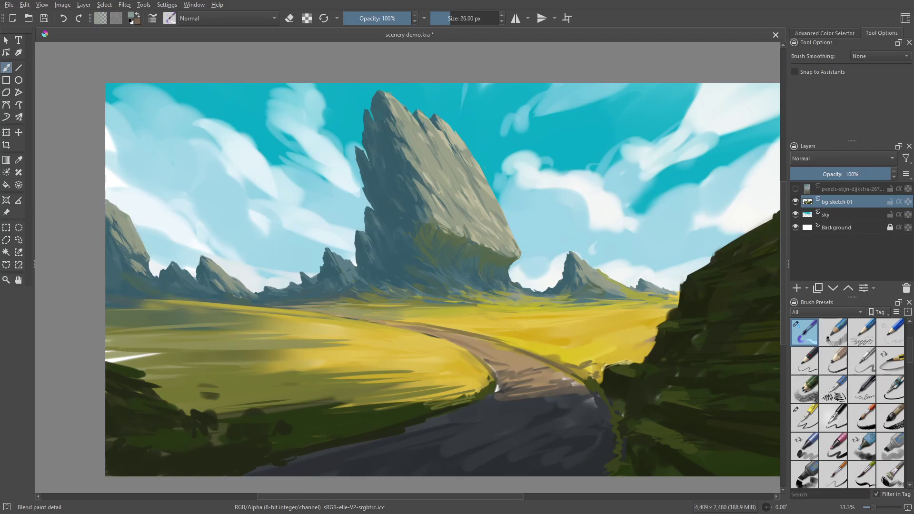
# Add sampled light and shadow strokes to the far-left mountain's lower slope and right edge
pyautogui.keyDown('ctrl'); pyautogui.click(137, 276); pyautogui.keyUp('ctrl')
pyautogui.moveTo(147, 276)
pyautogui.mouseDown()
pyautogui.moveTo(118, 247)
pyautogui.moveTo(125, 261)
pyautogui.mouseUp()
pyautogui.keyDown('ctrl'); pyautogui.click(135, 264); pyautogui.keyUp('ctrl')
pyautogui.keyDown('ctrl'); pyautogui.click(141, 272); pyautogui.keyUp('ctrl')
pyautogui.keyDown('ctrl'); pyautogui.click(144, 262); pyautogui.keyUp('ctrl')
pyautogui.moveTo(141, 255); pyautogui.dragTo(148, 257)
pyautogui.keyDown('ctrl'); pyautogui.click(148, 250); pyautogui.keyUp('ctrl')
# Fill the foot of the far-left mountain with blue-gray and sampled grass-green strokes
pyautogui.press('e')
pyautogui.press('e')
pyautogui.moveTo(158, 270); pyautogui.dragTo(159, 275)
pyautogui.keyDown('ctrl'); pyautogui.click(141, 290); pyautogui.keyUp('ctrl')
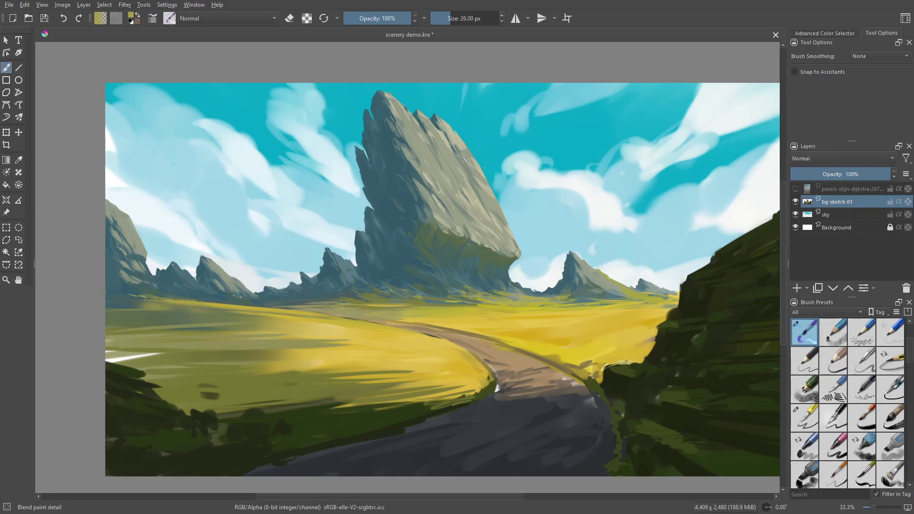
pyautogui.keyDown('ctrl'); pyautogui.click(152, 278); pyautogui.keyUp('ctrl')
pyautogui.moveTo(145, 297); pyautogui.dragTo(122, 292)
# Load the Dry Roller brush at 68 px and sample yellow tones from the right field
pyautogui.rightClick(622, 320)
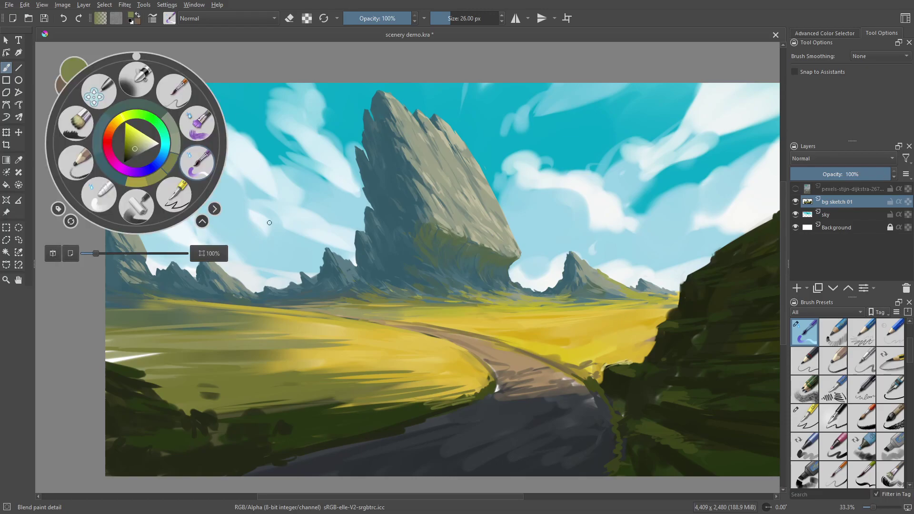
pyautogui.click(137, 206)
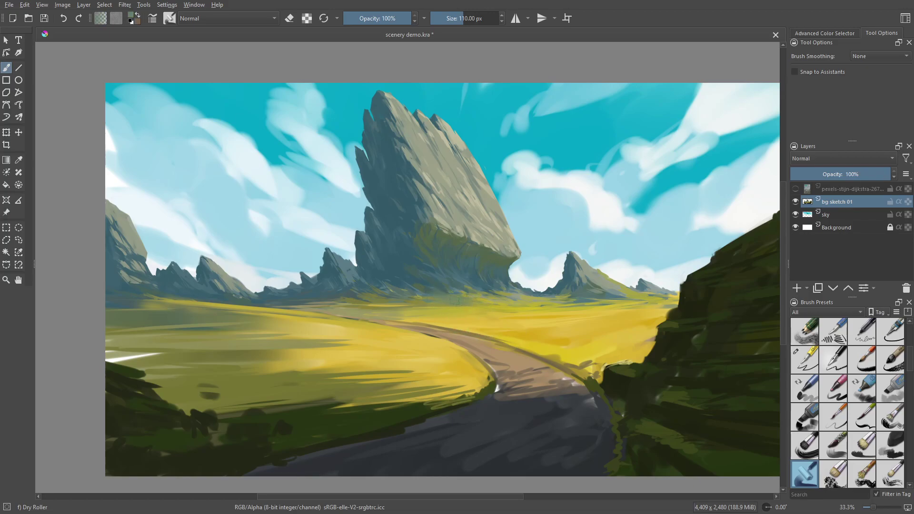
pyautogui.keyDown('shift'); pyautogui.moveTo(602, 327); pyautogui.dragTo(603, 303); pyautogui.keyUp('shift')
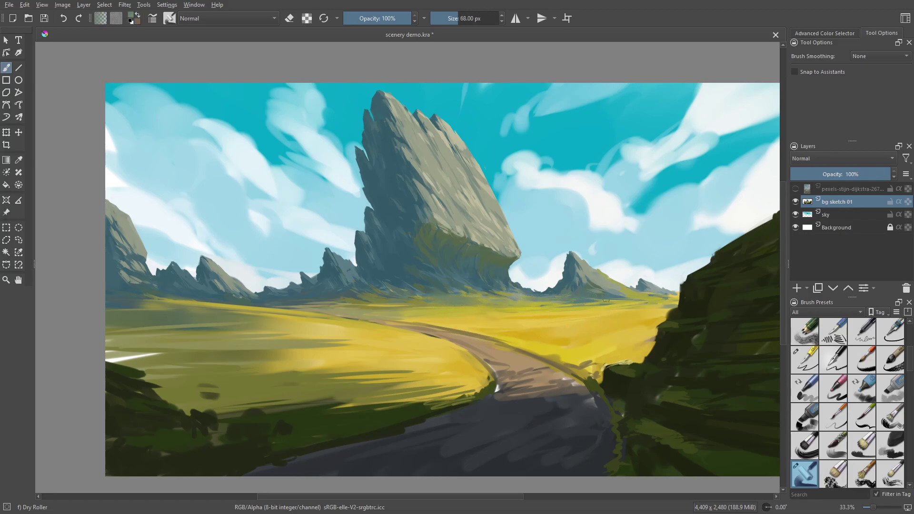
pyautogui.keyDown('ctrl'); pyautogui.click(614, 338); pyautogui.keyUp('ctrl')
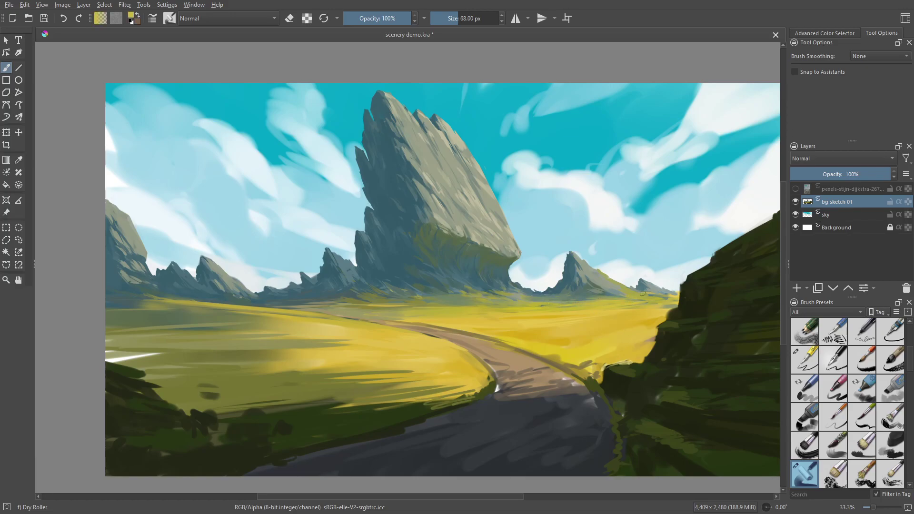
pyautogui.keyDown('ctrl'); pyautogui.click(448, 291); pyautogui.keyUp('ctrl')
pyautogui.keyDown('ctrl'); pyautogui.click(597, 321); pyautogui.keyUp('ctrl')
# Soften the left field's far edge with a sampled horizon tone stroked toward the road
pyautogui.rightClick(482, 370)
pyautogui.rightClick(483, 404)
pyautogui.keyDown('ctrl'); pyautogui.click(346, 293); pyautogui.keyUp('ctrl')
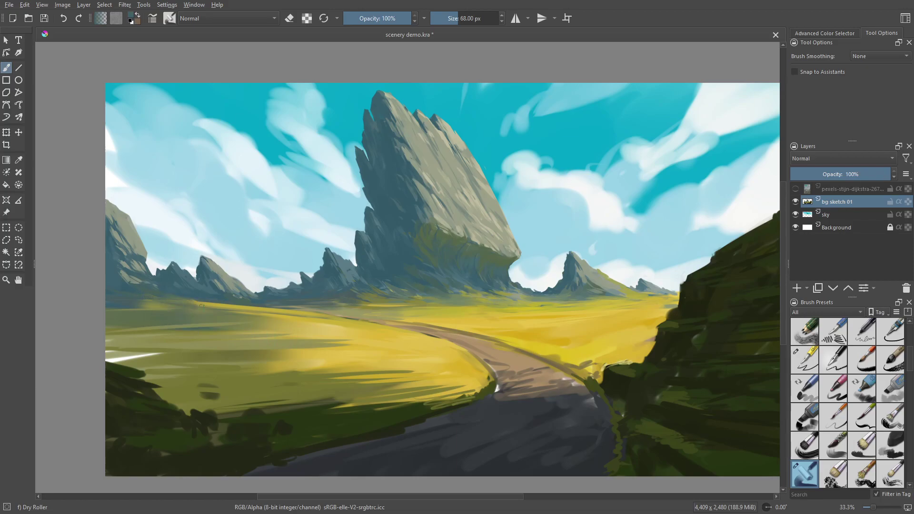
pyautogui.moveTo(214, 302); pyautogui.dragTo(321, 310)
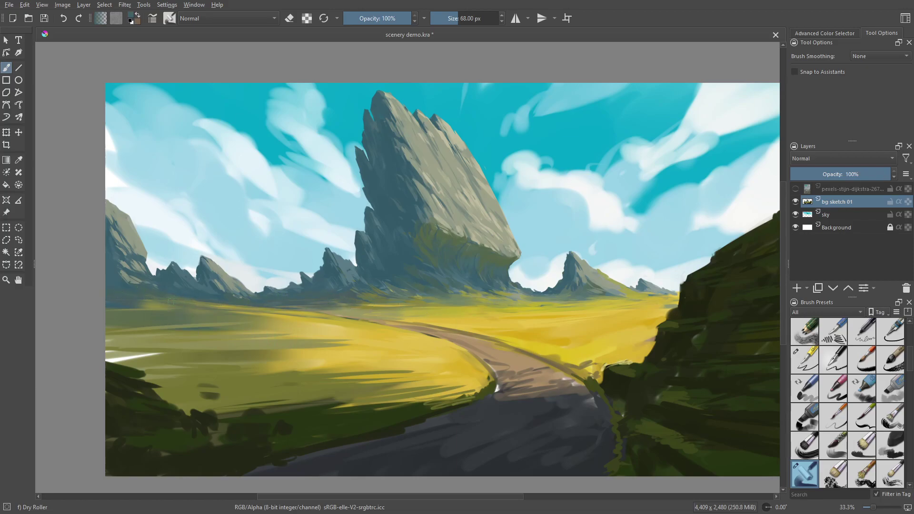
# Brush sampled yellow tones across the right field's far edge and the sunlit part of the left field
pyautogui.keyDown('ctrl'); pyautogui.click(568, 319); pyautogui.keyUp('ctrl')
pyautogui.moveTo(567, 305); pyautogui.dragTo(521, 305)
pyautogui.keyDown('ctrl'); pyautogui.click(334, 343); pyautogui.keyUp('ctrl')
pyautogui.moveTo(328, 344); pyautogui.dragTo(382, 341)
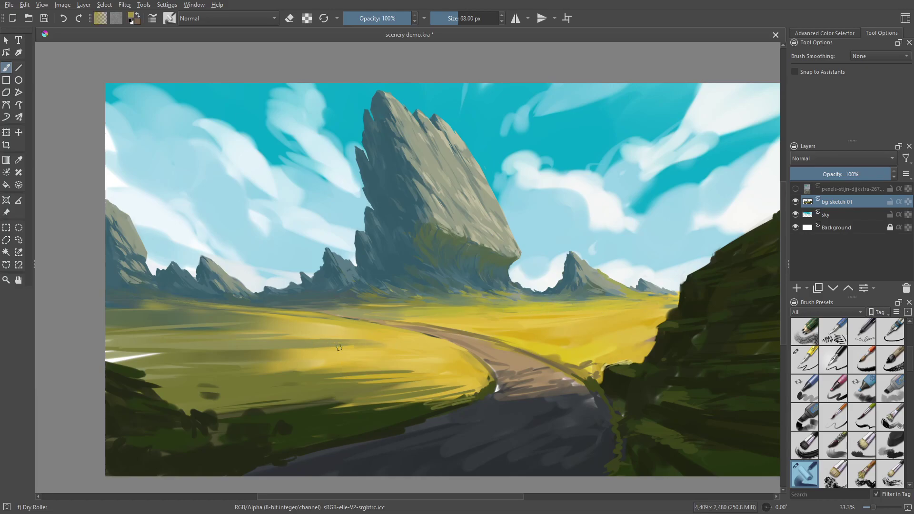
pyautogui.moveTo(294, 354)
pyautogui.mouseDown()
pyautogui.moveTo(367, 350)
pyautogui.moveTo(272, 357)
pyautogui.mouseUp()
pyautogui.keyDown('ctrl'); pyautogui.click(358, 352); pyautogui.keyUp('ctrl')
pyautogui.moveTo(366, 345)
pyautogui.mouseDown()
pyautogui.moveTo(188, 326)
pyautogui.moveTo(281, 325)
pyautogui.moveTo(298, 314)
pyautogui.mouseUp()
# Paint sampled yellow over the right field's near edge where it meets the road
pyautogui.keyDown('ctrl'); pyautogui.click(164, 322); pyautogui.keyUp('ctrl')
pyautogui.keyDown('ctrl'); pyautogui.click(150, 310); pyautogui.keyUp('ctrl')
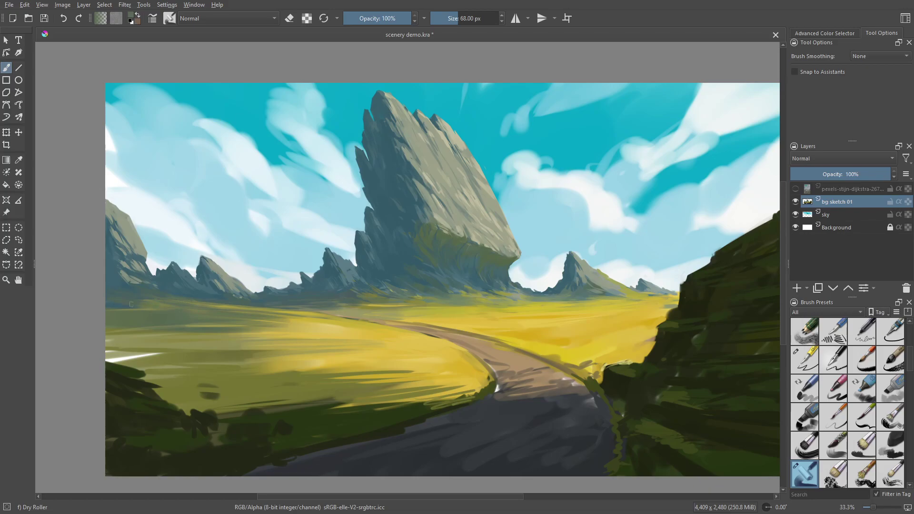
pyautogui.keyDown('ctrl'); pyautogui.click(605, 406); pyautogui.keyUp('ctrl')
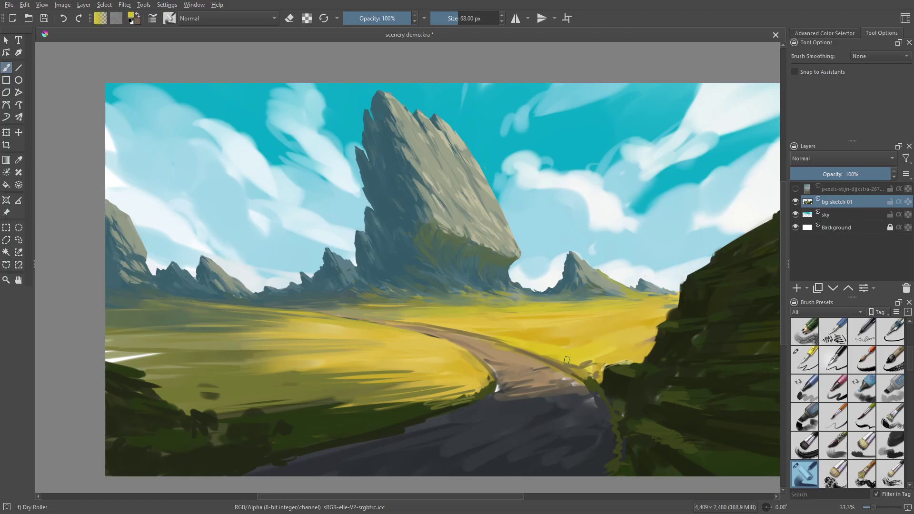
pyautogui.moveTo(548, 369)
pyautogui.mouseDown()
pyautogui.moveTo(615, 355)
pyautogui.moveTo(537, 332)
pyautogui.mouseUp()
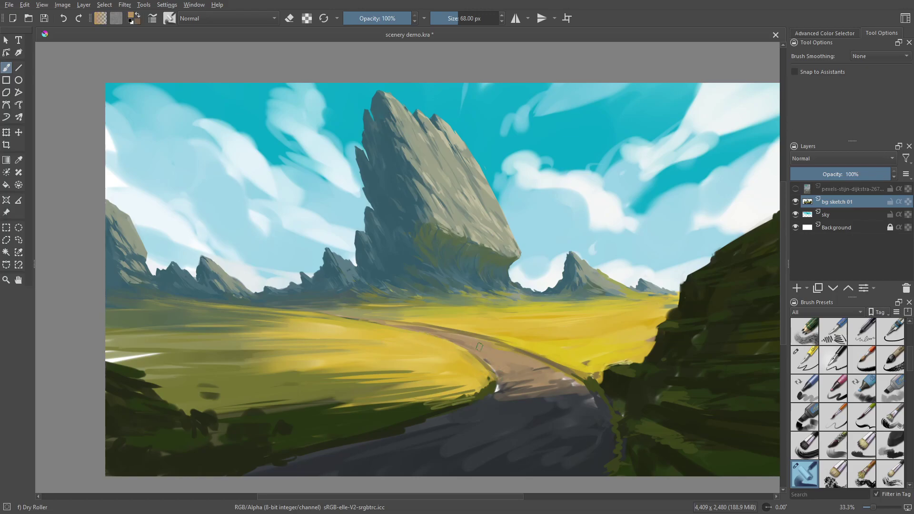
# Paint a tan side path branching from the road across the right field, narrowing the brush from 32 px to 15 px with distance
pyautogui.press('[')
pyautogui.press('[')
pyautogui.press('[')
pyautogui.press('[')
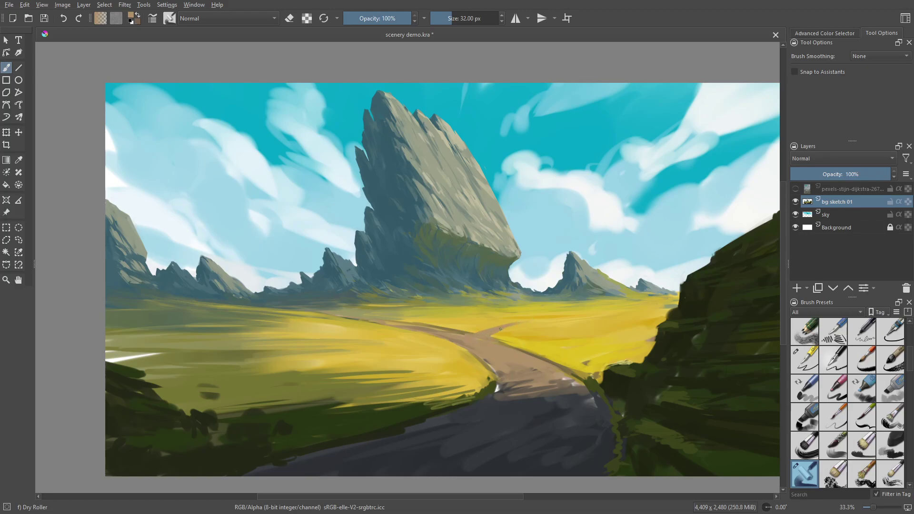
pyautogui.press('[')
pyautogui.press('[')
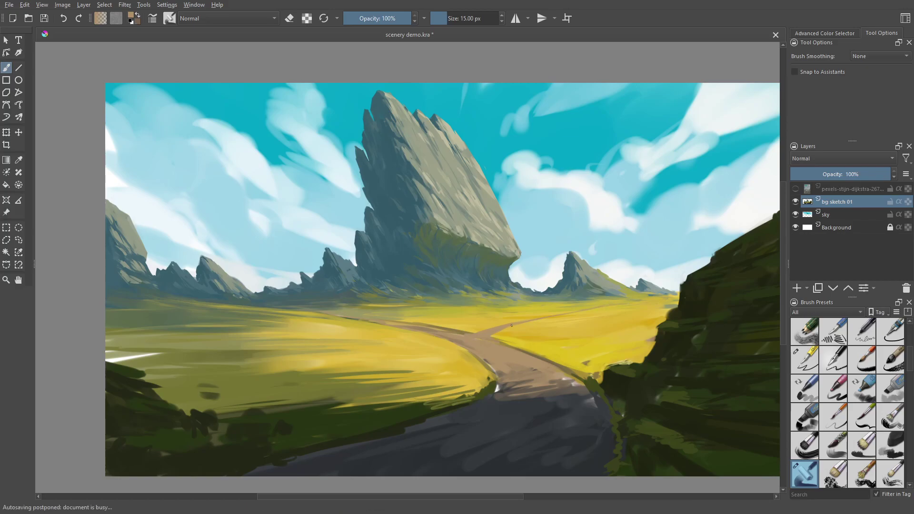
# Brush road tones at 26 px along the sunlit road's near edge, where the shadow begins
pyautogui.press(']')
pyautogui.press(']')
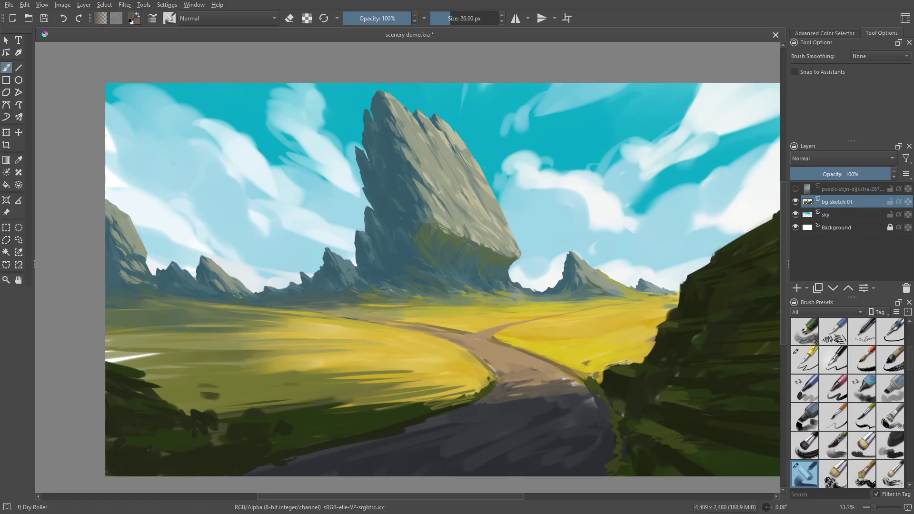
pyautogui.moveTo(501, 390); pyautogui.dragTo(574, 384)
# Enlarge the brush to 55 px and clean up the road's borders with sampled field, road and grass colors
pyautogui.press(']')
pyautogui.press(']')
pyautogui.press(']')
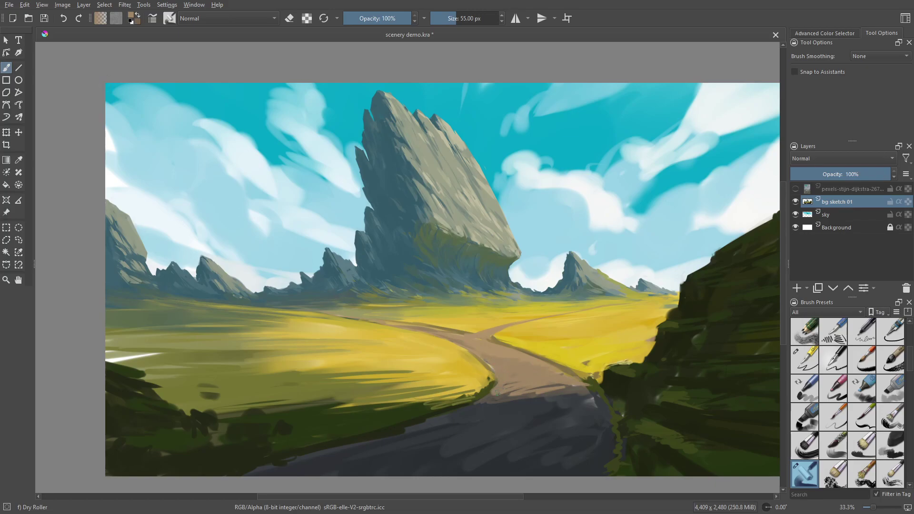
pyautogui.keyDown('ctrl'); pyautogui.click(585, 365); pyautogui.keyUp('ctrl')
pyautogui.keyDown('ctrl'); pyautogui.click(550, 399); pyautogui.keyUp('ctrl')
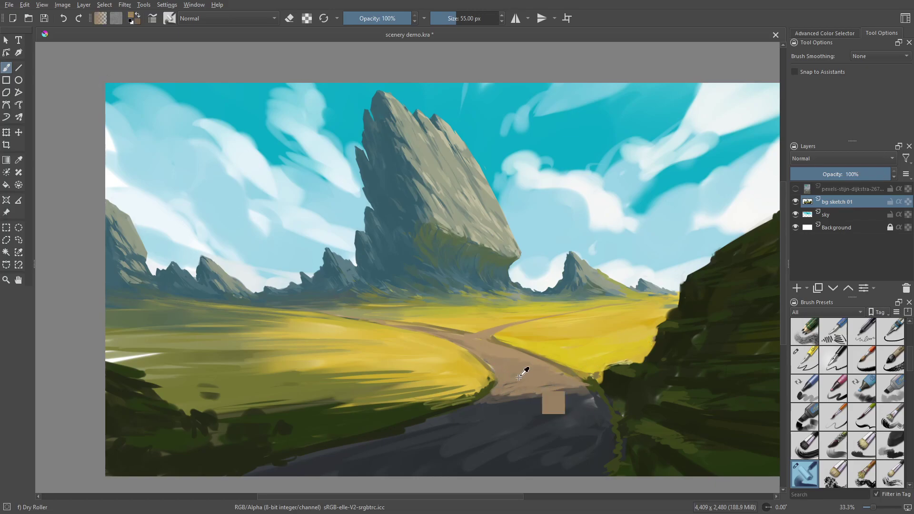
pyautogui.keyDown('ctrl'); pyautogui.click(458, 401); pyautogui.keyUp('ctrl')
pyautogui.moveTo(452, 403)
pyautogui.mouseDown()
pyautogui.moveTo(471, 396)
pyautogui.moveTo(395, 407)
pyautogui.mouseUp()
# Block in an angular dark green rock ledge in the left foreground with a 73 px brush
pyautogui.keyDown('ctrl'); pyautogui.click(385, 416); pyautogui.keyUp('ctrl')
pyautogui.keyDown('ctrl'); pyautogui.click(163, 393); pyautogui.keyUp('ctrl')
pyautogui.press(']')
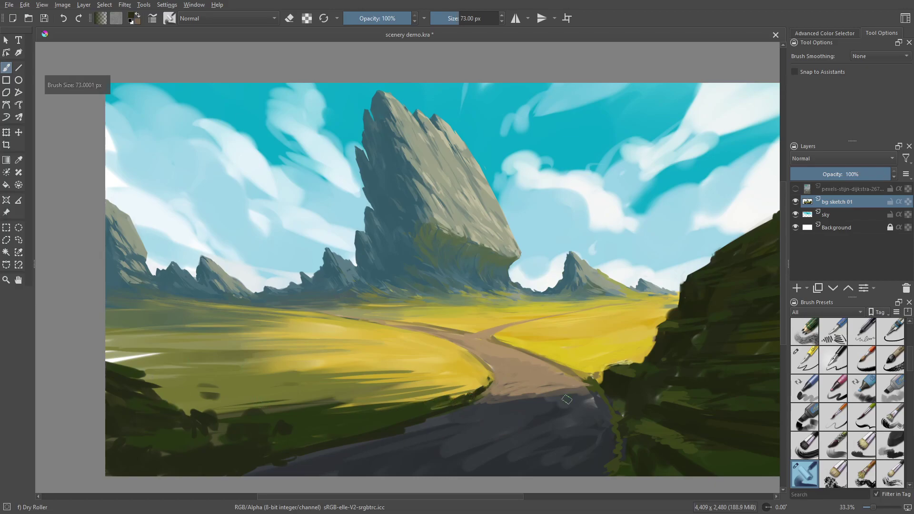
pyautogui.moveTo(124, 387); pyautogui.dragTo(179, 364)
pyautogui.moveTo(177, 370); pyautogui.dragTo(149, 397)
pyautogui.moveTo(112, 366)
pyautogui.mouseDown()
pyautogui.moveTo(177, 359)
pyautogui.moveTo(162, 398)
pyautogui.mouseUp()
pyautogui.moveTo(181, 370); pyautogui.dragTo(168, 404)
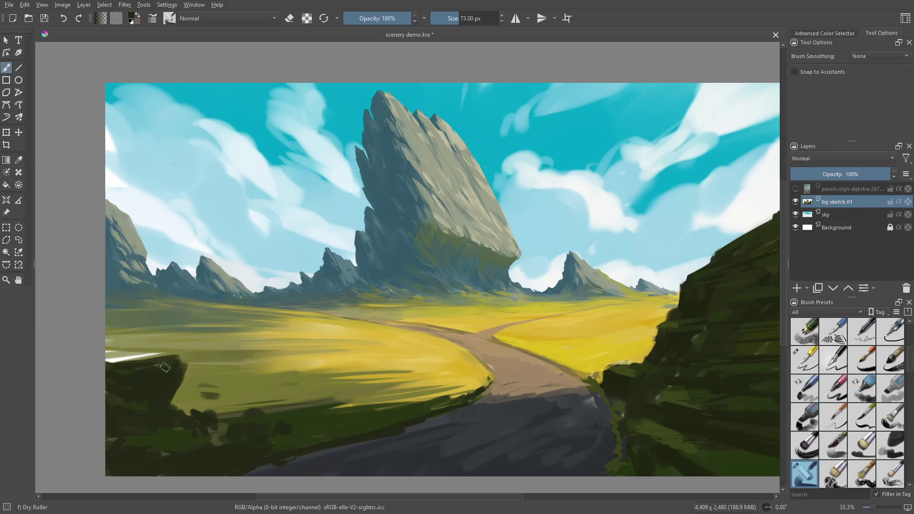
pyautogui.moveTo(164, 368)
pyautogui.mouseDown()
pyautogui.moveTo(197, 364)
pyautogui.moveTo(170, 407)
pyautogui.moveTo(183, 395)
pyautogui.moveTo(223, 424)
pyautogui.moveTo(239, 404)
pyautogui.mouseUp()
pyautogui.moveTo(187, 412)
pyautogui.mouseDown()
pyautogui.moveTo(230, 400)
pyautogui.moveTo(213, 449)
pyautogui.mouseUp()
# Reshape the mound beside the left ledge and the ledge's upper edge with sampled field and dark green tones
pyautogui.keyDown('ctrl'); pyautogui.click(248, 401); pyautogui.keyUp('ctrl')
pyautogui.moveTo(244, 410); pyautogui.dragTo(330, 409)
pyautogui.keyDown('ctrl'); pyautogui.click(269, 419); pyautogui.keyUp('ctrl')
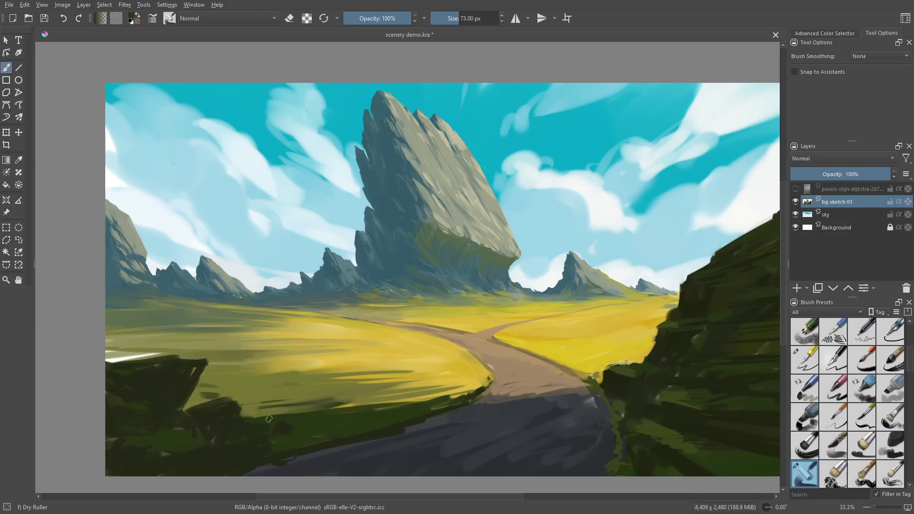
pyautogui.moveTo(241, 408); pyautogui.dragTo(206, 401)
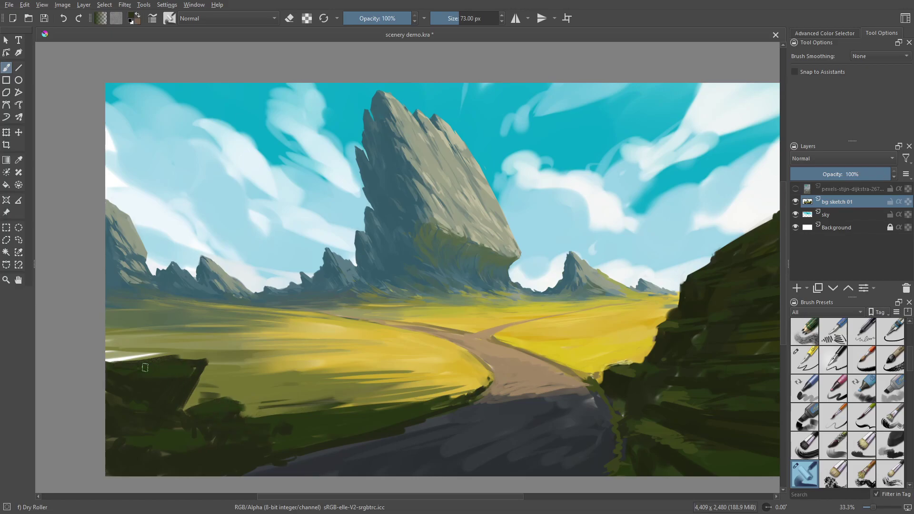
pyautogui.moveTo(146, 368)
pyautogui.mouseDown()
pyautogui.moveTo(115, 360)
pyautogui.moveTo(183, 356)
pyautogui.mouseUp()
pyautogui.moveTo(123, 383)
pyautogui.mouseDown()
pyautogui.moveTo(176, 366)
pyautogui.moveTo(155, 398)
pyautogui.moveTo(118, 380)
pyautogui.mouseUp()
# Cover the white gap above the left ledge with sampled olive and restate the ledge and mound tops in dark green
pyautogui.keyDown('ctrl'); pyautogui.click(177, 448); pyautogui.keyUp('ctrl')
pyautogui.keyDown('ctrl'); pyautogui.click(163, 344); pyautogui.keyUp('ctrl')
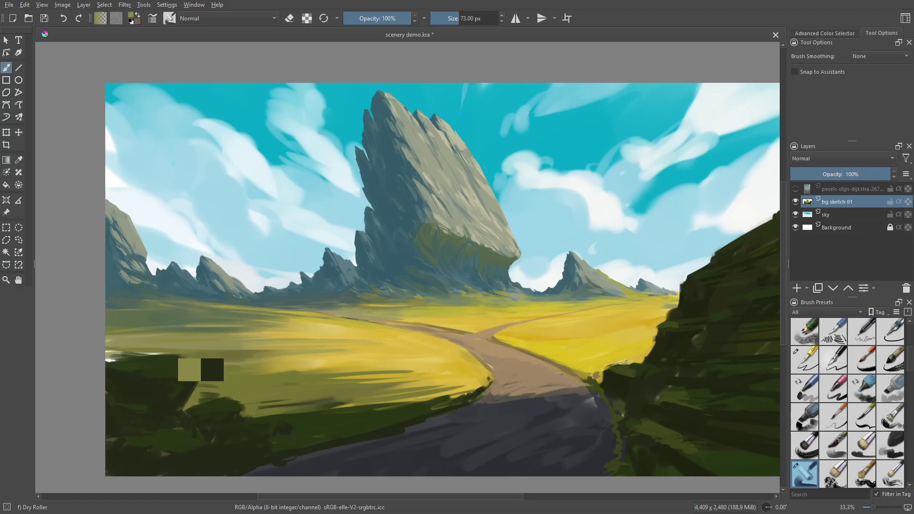
pyautogui.moveTo(166, 353)
pyautogui.mouseDown()
pyautogui.moveTo(108, 355)
pyautogui.moveTo(200, 359)
pyautogui.mouseUp()
pyautogui.keyDown('ctrl'); pyautogui.click(138, 367); pyautogui.keyUp('ctrl')
pyautogui.moveTo(127, 361)
pyautogui.mouseDown()
pyautogui.moveTo(109, 361)
pyautogui.moveTo(162, 356)
pyautogui.mouseUp()
pyautogui.moveTo(210, 413)
pyautogui.mouseDown()
pyautogui.moveTo(235, 414)
pyautogui.moveTo(206, 403)
pyautogui.mouseUp()
pyautogui.moveTo(245, 409); pyautogui.dragTo(257, 410)
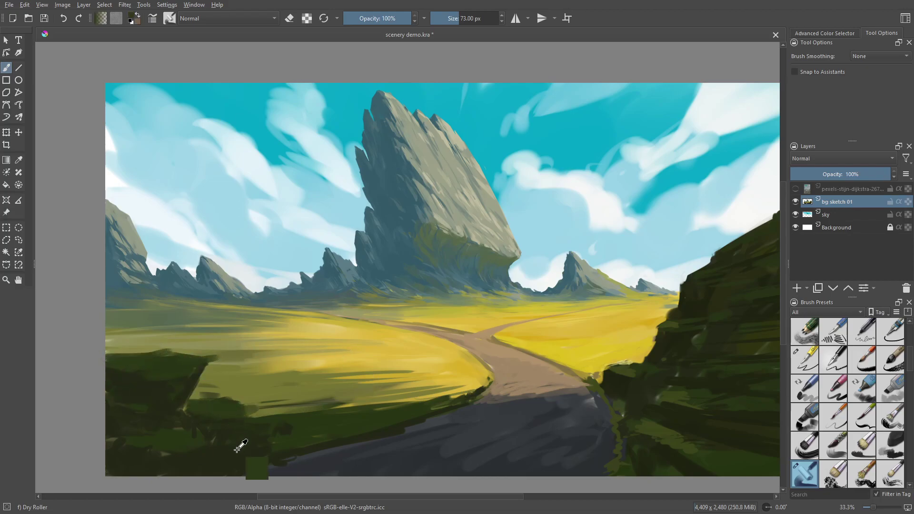
# Extend the left grass bank over the shadowed road's edge with sampled greens
pyautogui.keyDown('ctrl'); pyautogui.click(231, 442); pyautogui.keyUp('ctrl')
pyautogui.moveTo(260, 441); pyautogui.dragTo(267, 438)
pyautogui.moveTo(385, 429); pyautogui.dragTo(395, 419)
pyautogui.keyDown('ctrl'); pyautogui.click(304, 410); pyautogui.keyUp('ctrl')
pyautogui.moveTo(304, 448)
pyautogui.mouseDown()
pyautogui.moveTo(233, 471)
pyautogui.moveTo(343, 452)
pyautogui.mouseUp()
# Sharpen the left ledge's overhanging tip and the mound below it with sampled field and dark tones
pyautogui.keyDown('ctrl'); pyautogui.click(223, 366); pyautogui.keyUp('ctrl')
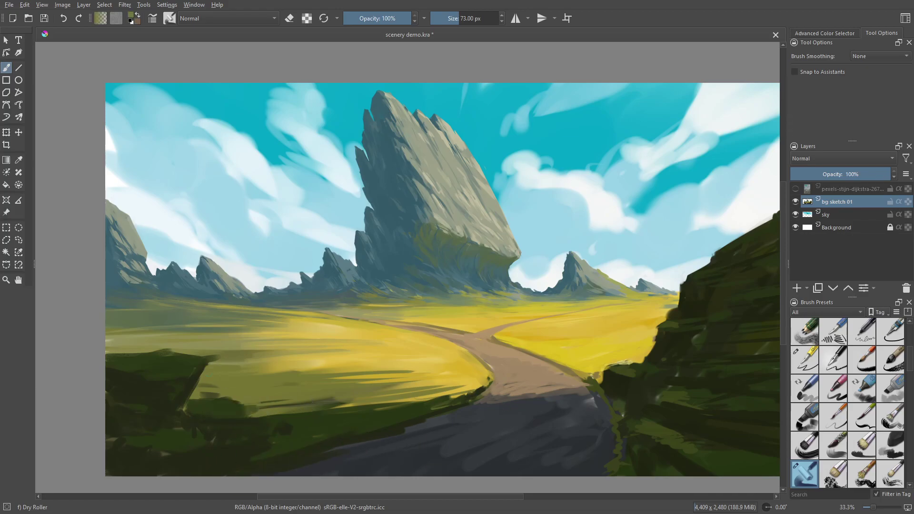
pyautogui.keyDown('ctrl'); pyautogui.click(187, 373); pyautogui.keyUp('ctrl')
pyautogui.moveTo(217, 357); pyautogui.dragTo(200, 374)
pyautogui.moveTo(218, 423)
pyautogui.mouseDown()
pyautogui.moveTo(259, 412)
pyautogui.moveTo(210, 405)
pyautogui.moveTo(248, 402)
pyautogui.mouseUp()
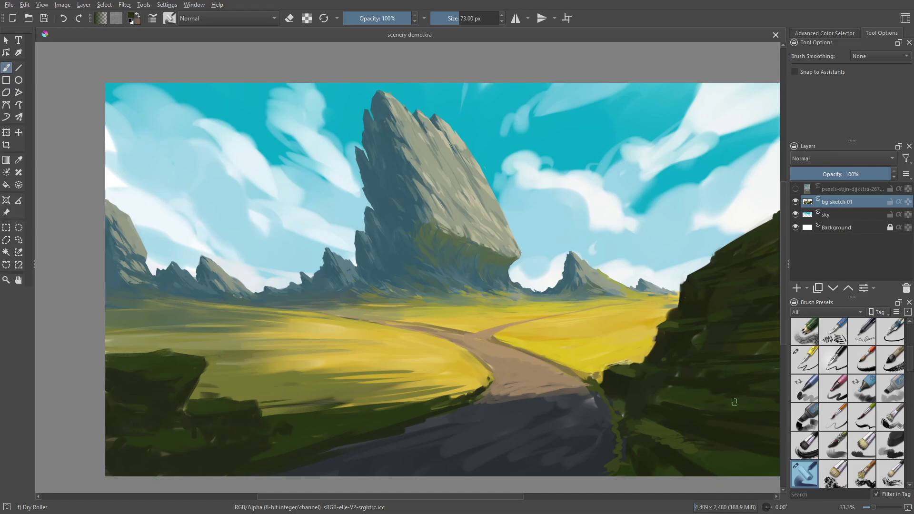
# Solidify the right cliff's foot with sampled dark greens and refine the shadow edge across the road and left bank
pyautogui.keyDown('ctrl'); pyautogui.click(681, 373); pyautogui.keyUp('ctrl')
pyautogui.moveTo(752, 366)
pyautogui.mouseDown()
pyautogui.moveTo(710, 380)
pyautogui.moveTo(747, 380)
pyautogui.mouseUp()
pyautogui.keyDown('ctrl'); pyautogui.click(691, 339); pyautogui.keyUp('ctrl')
pyautogui.moveTo(674, 317)
pyautogui.mouseDown()
pyautogui.moveTo(700, 318)
pyautogui.moveTo(674, 323)
pyautogui.moveTo(667, 342)
pyautogui.moveTo(613, 365)
pyautogui.moveTo(709, 376)
pyautogui.mouseUp()
pyautogui.keyDown('ctrl'); pyautogui.click(671, 405); pyautogui.keyUp('ctrl')
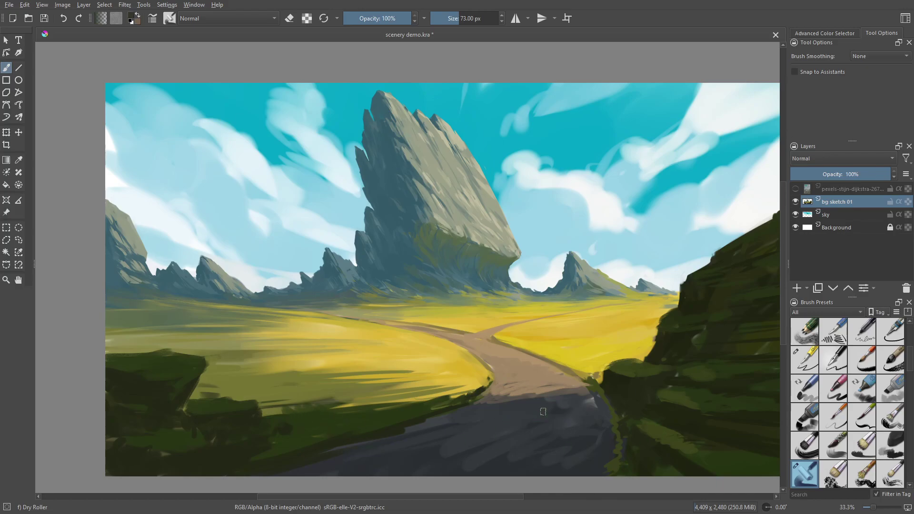
pyautogui.moveTo(493, 401); pyautogui.dragTo(571, 394)
pyautogui.moveTo(392, 410); pyautogui.dragTo(364, 405)
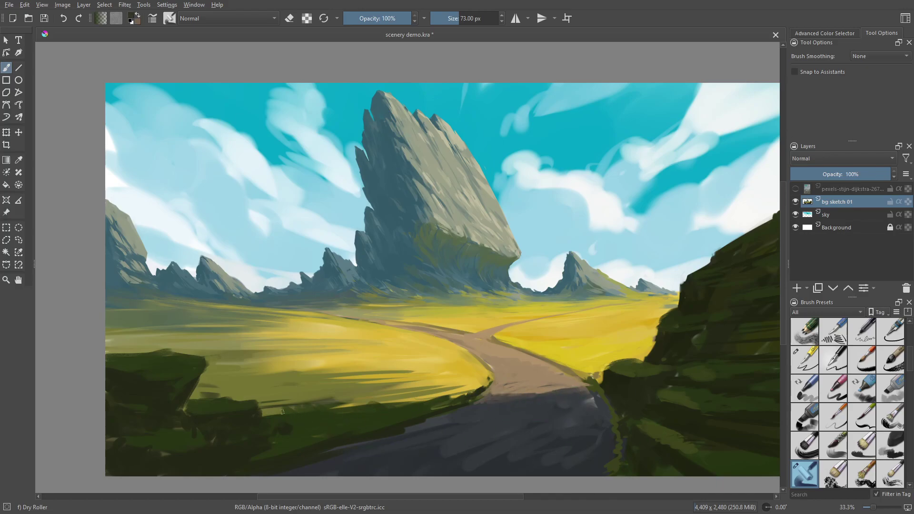
# Enlarge the brush to 126 px and lay sampled dark green shadow bands across the left field's near part
pyautogui.press(']')
pyautogui.press(']')
pyautogui.press(']')
pyautogui.press(']')
pyautogui.press(']')
pyautogui.press(']')
pyautogui.press(']')
pyautogui.keyDown('ctrl'); pyautogui.click(405, 415); pyautogui.keyUp('ctrl')
pyautogui.moveTo(236, 381)
pyautogui.mouseDown()
pyautogui.moveTo(382, 375)
pyautogui.moveTo(304, 391)
pyautogui.mouseUp()
# Blend sampled yellow and olive strokes between the shadow bands of the left field
pyautogui.keyDown('ctrl'); pyautogui.click(410, 379); pyautogui.keyUp('ctrl')
pyautogui.moveTo(415, 374); pyautogui.dragTo(392, 371)
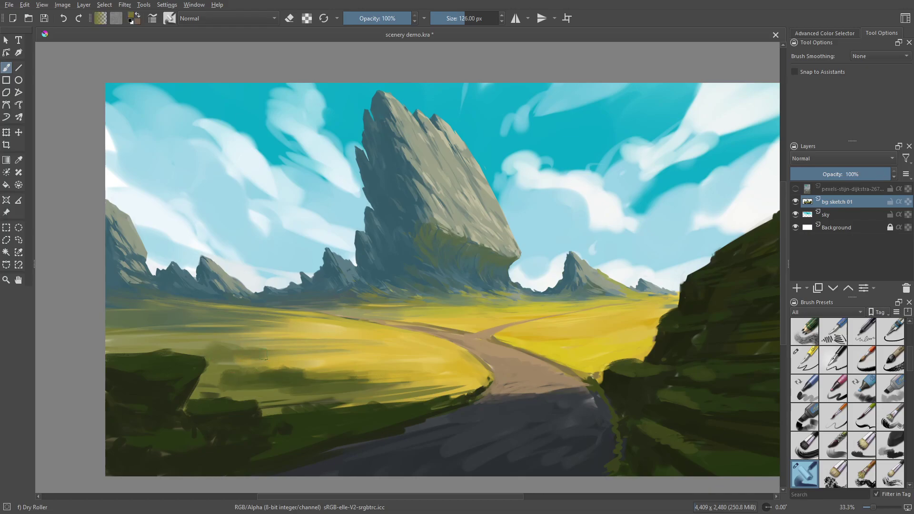
pyautogui.moveTo(263, 355); pyautogui.dragTo(286, 356)
pyautogui.keyDown('ctrl'); pyautogui.click(381, 374); pyautogui.keyUp('ctrl')
pyautogui.moveTo(395, 376); pyautogui.dragTo(286, 375)
# Load the Stamp Grass Patch brush, reduce it to 110 px and stamp sampled green grass along the left bank near the road
pyautogui.moveTo(907, 352); pyautogui.dragTo(892, 452)
pyautogui.click(843, 427)
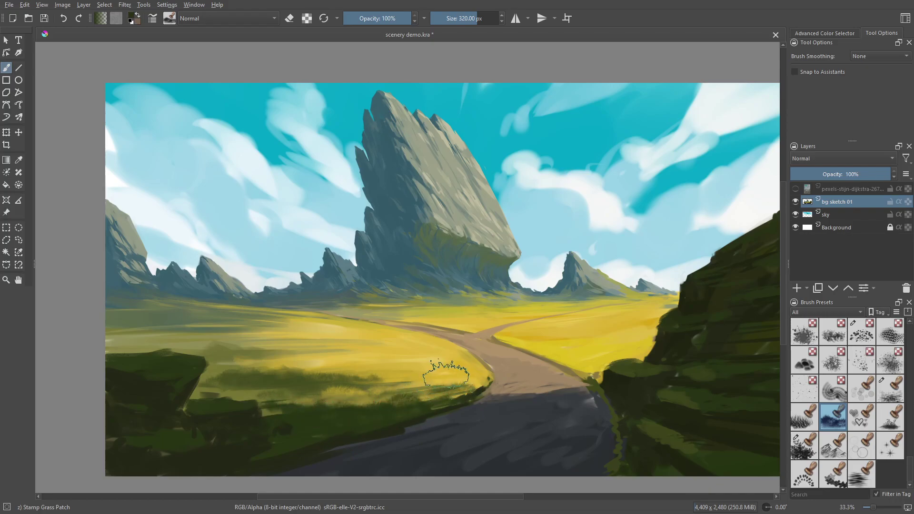
pyautogui.press('[')
pyautogui.press('[')
pyautogui.press('[')
pyautogui.press('[')
pyautogui.press('[')
pyautogui.press('[')
pyautogui.press('[')
pyautogui.press('[')
pyautogui.press('[')
pyautogui.press('[')
pyautogui.press('[')
pyautogui.press('[')
pyautogui.press('[')
pyautogui.press('[')
pyautogui.press('[')
pyautogui.press('[')
pyautogui.keyDown('ctrl'); pyautogui.click(432, 383); pyautogui.keyUp('ctrl')
pyautogui.moveTo(449, 386)
pyautogui.mouseDown()
pyautogui.moveTo(389, 382)
pyautogui.moveTo(461, 373)
pyautogui.moveTo(447, 404)
pyautogui.mouseUp()
pyautogui.keyDown('ctrl'); pyautogui.click(454, 392); pyautogui.keyUp('ctrl')
pyautogui.keyDown('ctrl'); pyautogui.click(479, 389); pyautogui.keyUp('ctrl')
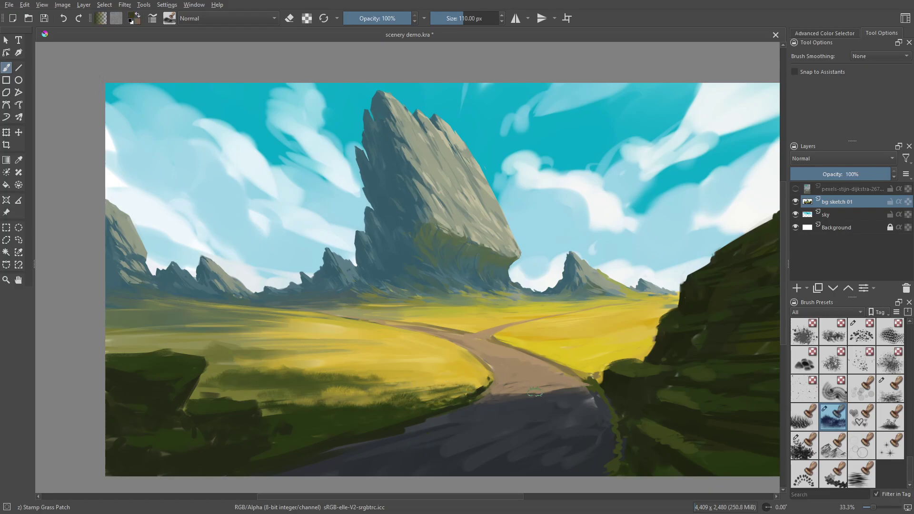
# Enlarge the grass stamp to 188 px and texture the far left field with sampled olive and yellow tones
pyautogui.press(']')
pyautogui.press(']')
pyautogui.press(']')
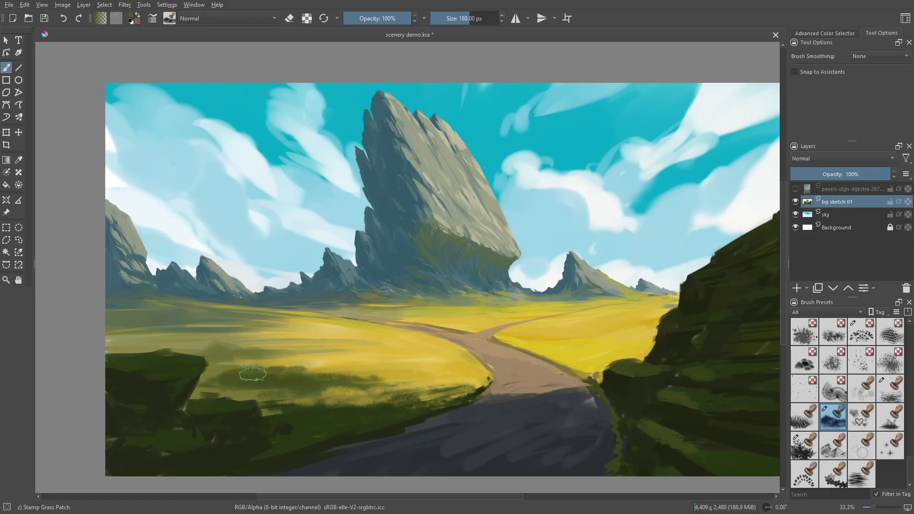
pyautogui.keyDown('ctrl'); pyautogui.click(193, 321); pyautogui.keyUp('ctrl')
pyautogui.moveTo(218, 337); pyautogui.dragTo(117, 338)
pyautogui.moveTo(116, 338); pyautogui.dragTo(260, 343)
pyautogui.keyDown('ctrl'); pyautogui.click(302, 365); pyautogui.keyUp('ctrl')
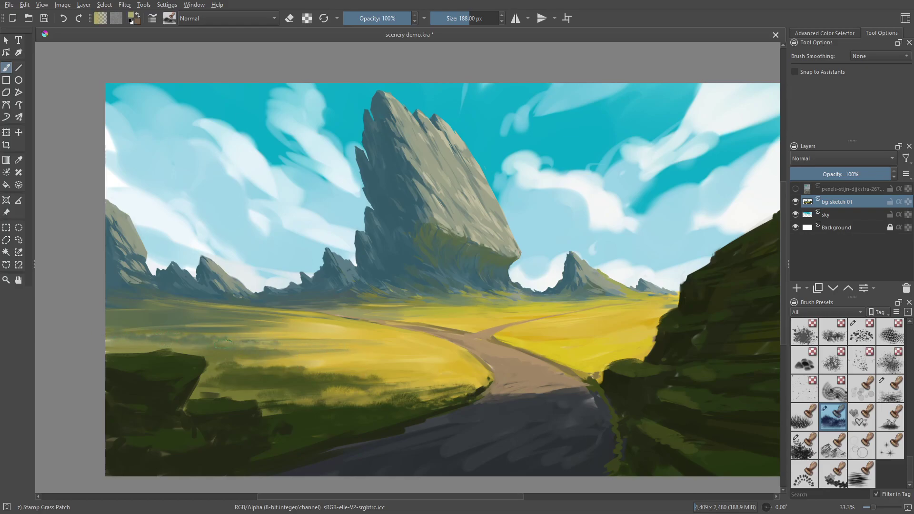
pyautogui.keyDown('ctrl'); pyautogui.click(285, 362); pyautogui.keyUp('ctrl')
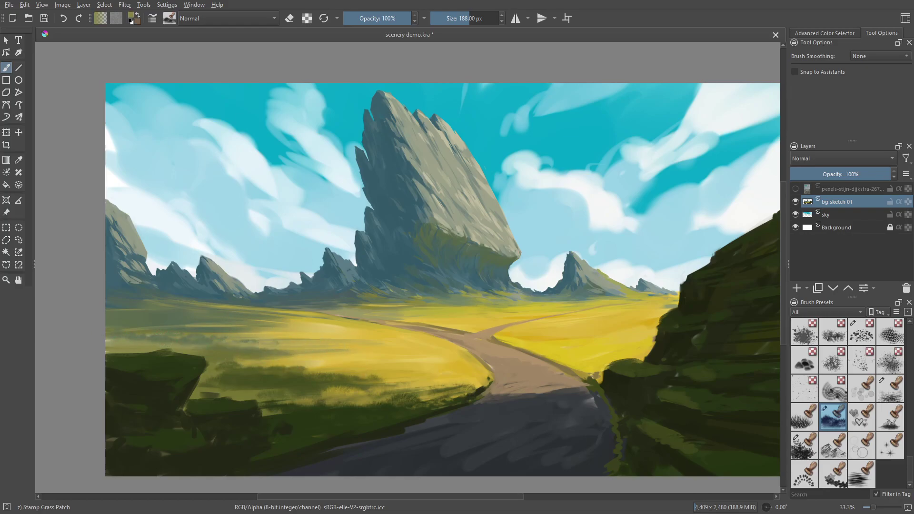
# Stamp rows of grass clumps across the right field between the side path and the cliff
pyautogui.moveTo(589, 364)
pyautogui.mouseDown()
pyautogui.moveTo(548, 350)
pyautogui.moveTo(633, 348)
pyautogui.moveTo(645, 333)
pyautogui.moveTo(517, 344)
pyautogui.mouseUp()
pyautogui.keyDown('ctrl'); pyautogui.click(567, 357); pyautogui.keyUp('ctrl')
pyautogui.moveTo(624, 339); pyautogui.dragTo(569, 345)
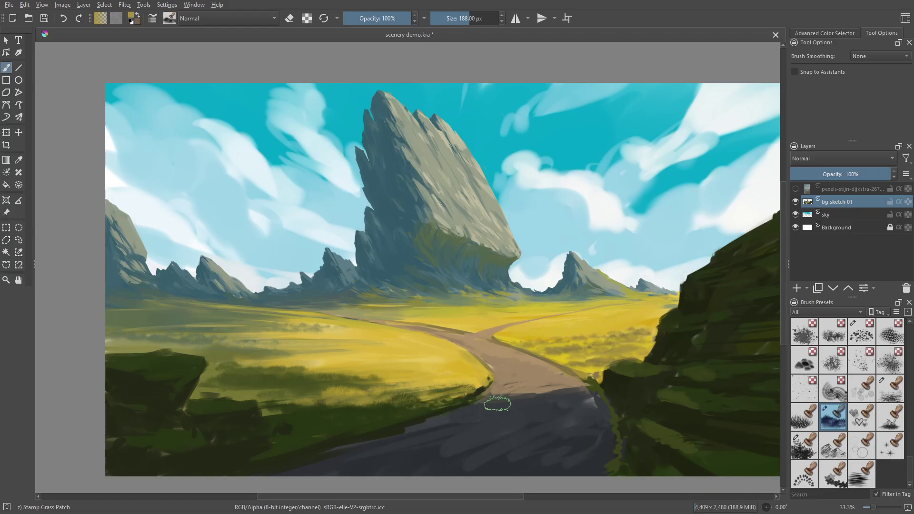
# Load the Stamp Leaves brush at 135 px and stamp dark foliage along the shadowed road's right edge
pyautogui.click(794, 421)
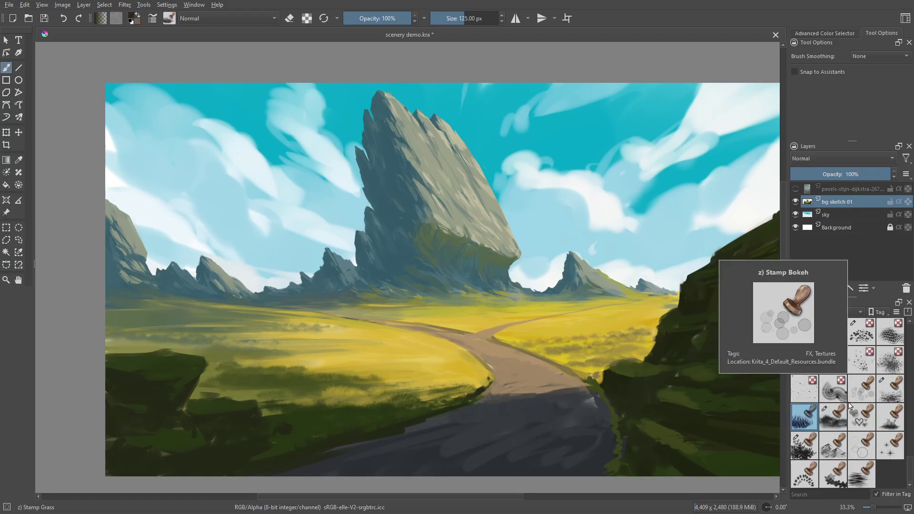
pyautogui.click(803, 445)
pyautogui.moveTo(615, 467)
pyautogui.mouseDown()
pyautogui.moveTo(645, 414)
pyautogui.moveTo(634, 399)
pyautogui.moveTo(599, 393)
pyautogui.mouseUp()
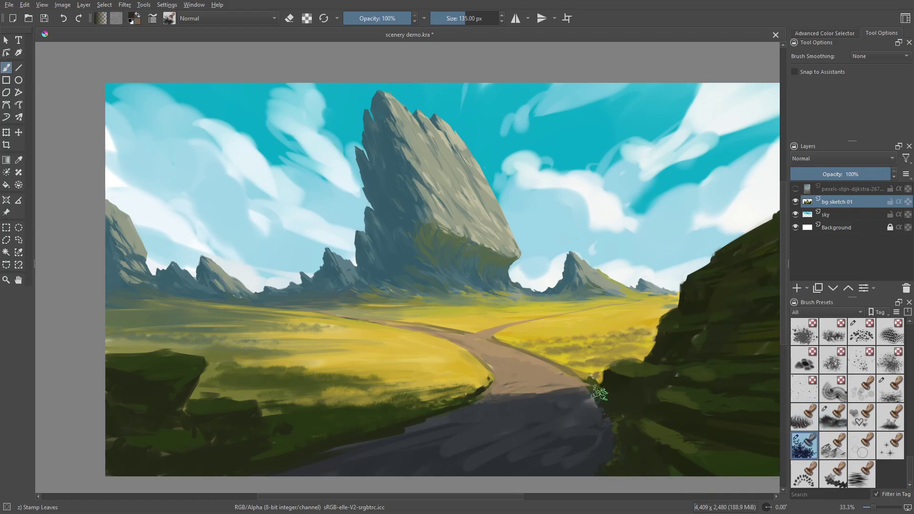
# Stamp sampled green foliage over the right cliff's foot and face, and along the left ledge's top
pyautogui.keyDown('ctrl'); pyautogui.click(638, 367); pyautogui.keyUp('ctrl')
pyautogui.moveTo(631, 360)
pyautogui.mouseDown()
pyautogui.moveTo(656, 363)
pyautogui.moveTo(661, 394)
pyautogui.moveTo(644, 417)
pyautogui.mouseUp()
pyautogui.moveTo(699, 396)
pyautogui.mouseDown()
pyautogui.moveTo(709, 368)
pyautogui.moveTo(667, 322)
pyautogui.moveTo(712, 326)
pyautogui.mouseUp()
pyautogui.moveTo(708, 443)
pyautogui.mouseDown()
pyautogui.moveTo(710, 433)
pyautogui.moveTo(705, 460)
pyautogui.moveTo(713, 460)
pyautogui.mouseUp()
pyautogui.press('-')
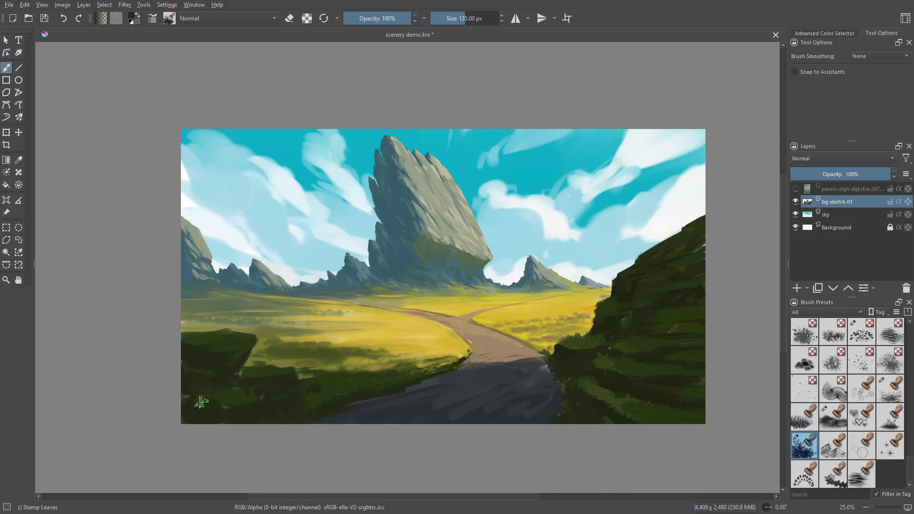
pyautogui.moveTo(176, 334); pyautogui.dragTo(259, 337)
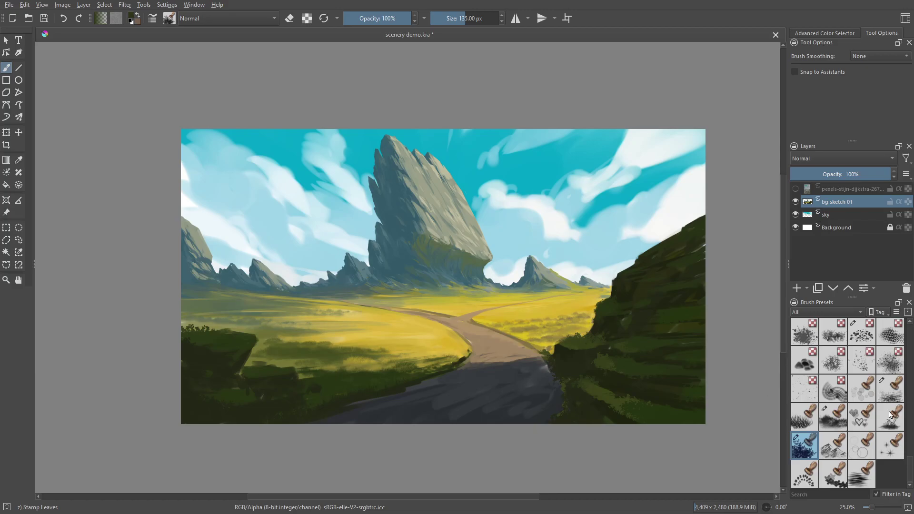
# Brush fiber texture onto the road with Texture Wood Fiber at 18 px, undoing the last dark strokes
pyautogui.press('/')
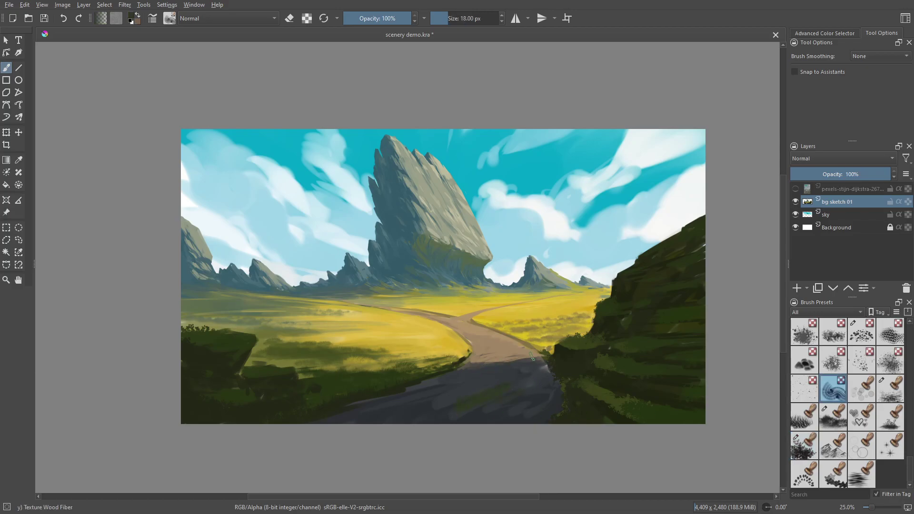
pyautogui.moveTo(532, 356)
pyautogui.mouseDown()
pyautogui.moveTo(506, 356)
pyautogui.moveTo(482, 337)
pyautogui.mouseUp()
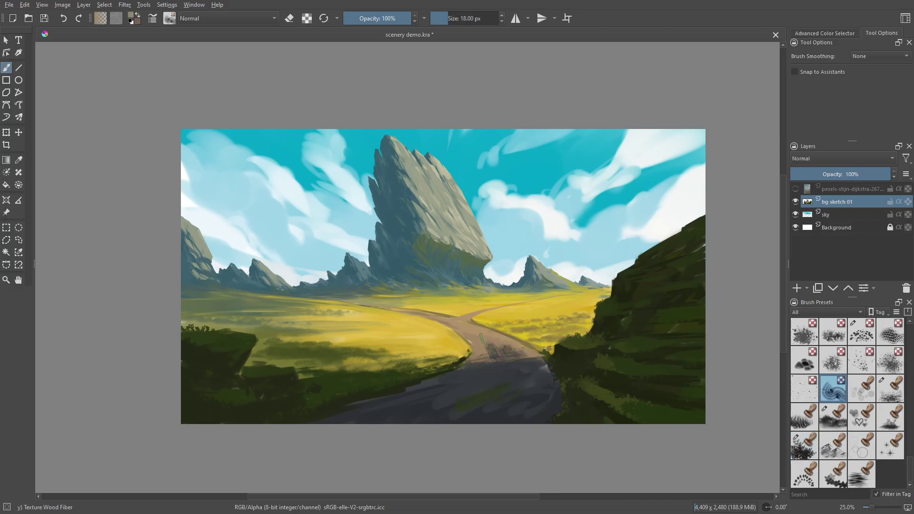
pyautogui.hotkey('ctrl', 'z')
pyautogui.hotkey('ctrl', 'z')
pyautogui.hotkey('ctrl', 'z')
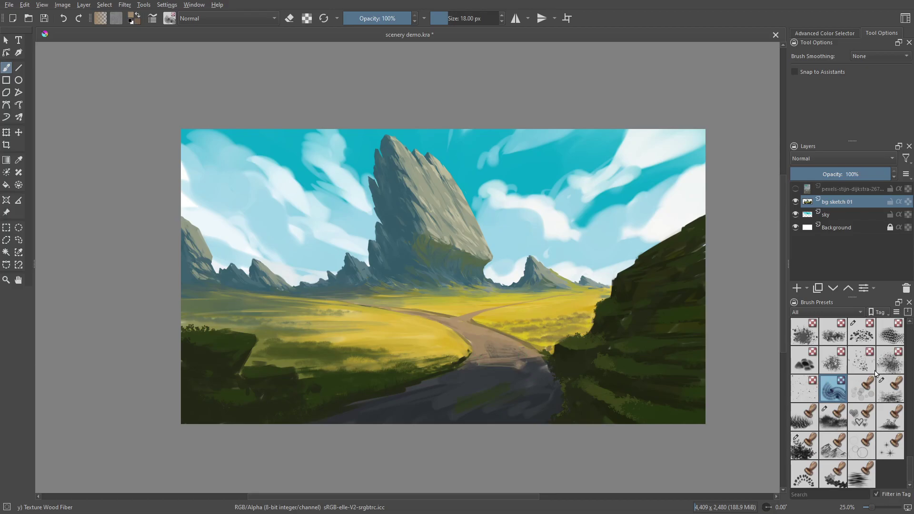
# Try the Texture Big brush at 435 px in tan on the shadowed road
pyautogui.moveTo(905, 471); pyautogui.dragTo(909, 458)
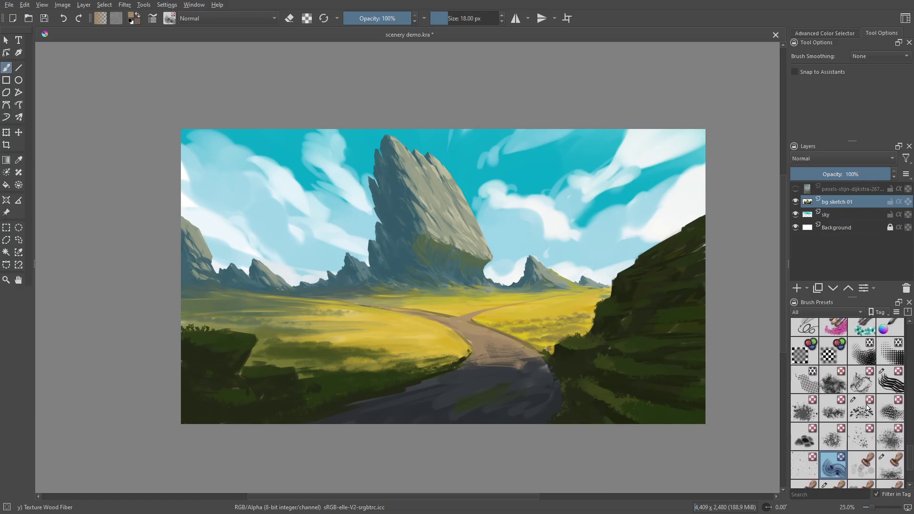
pyautogui.click(833, 380)
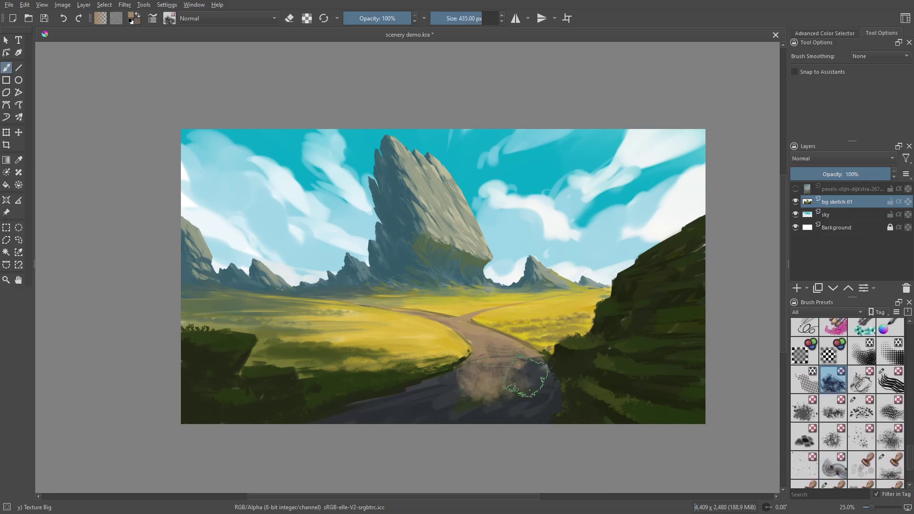
pyautogui.scroll(-2, 910, 471)
pyautogui.moveTo(910, 472); pyautogui.dragTo(910, 478)
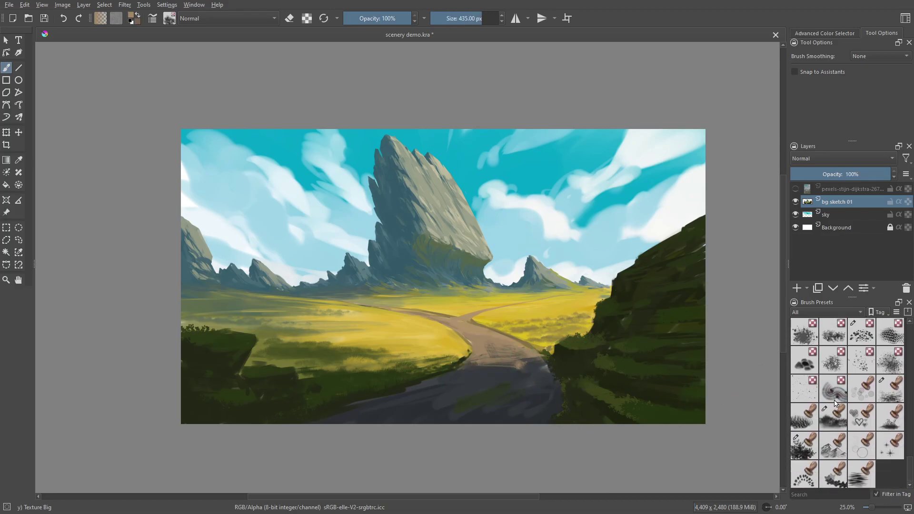
# Load the Texture Wood Fiber brush, enlarge it, and brush over the tan patch on the shadowed road
pyautogui.click(836, 401)
pyautogui.press(']')
pyautogui.press(']')
pyautogui.press(']')
pyautogui.press(']')
pyautogui.press(']')
pyautogui.press(']')
pyautogui.press(']')
pyautogui.press(']')
pyautogui.press(']')
pyautogui.press(']')
pyautogui.press(']')
pyautogui.press(']')
pyautogui.press(']')
pyautogui.press(']')
pyautogui.press(']')
pyautogui.press(']')
pyautogui.press(']')
pyautogui.press(']')
pyautogui.press(']')
pyautogui.press(']')
pyautogui.moveTo(477, 396)
pyautogui.mouseDown()
pyautogui.moveTo(527, 383)
pyautogui.moveTo(475, 386)
pyautogui.mouseUp()
# Reduce Texture Wood Fiber to 26 px and blend sampled road colours over the shadowed road and its sunlit boundary
pyautogui.keyDown('ctrl'); pyautogui.click(506, 377); pyautogui.keyUp('ctrl')
pyautogui.press('[')
pyautogui.press('[')
pyautogui.press('[')
pyautogui.press('[')
pyautogui.press('[')
pyautogui.press('[')
pyautogui.press('[')
pyautogui.press('[')
pyautogui.press('[')
pyautogui.press('[')
pyautogui.press('[')
pyautogui.press('[')
pyautogui.press('[')
pyautogui.press('[')
pyautogui.press('[')
pyautogui.press('[')
pyautogui.press('[')
pyautogui.press('[')
pyautogui.keyDown('ctrl'); pyautogui.click(532, 371); pyautogui.keyUp('ctrl')
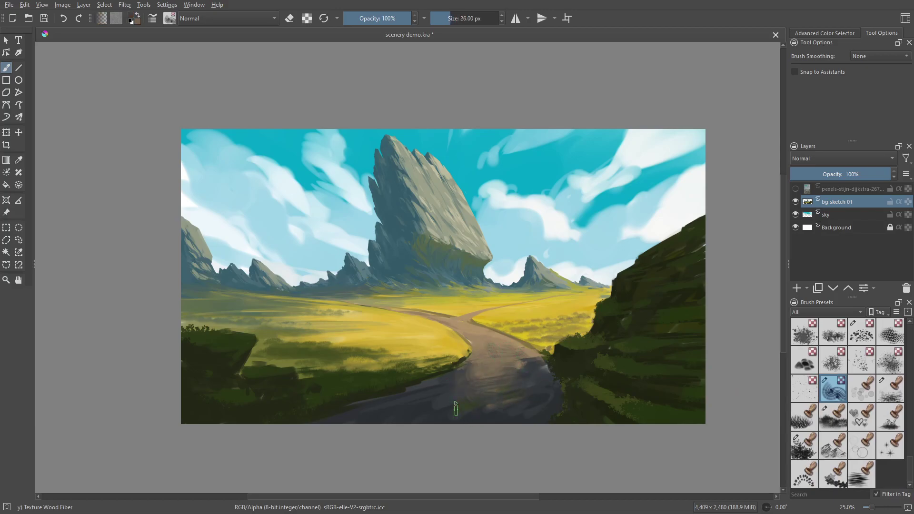
pyautogui.keyDown('ctrl'); pyautogui.click(462, 380); pyautogui.keyUp('ctrl')
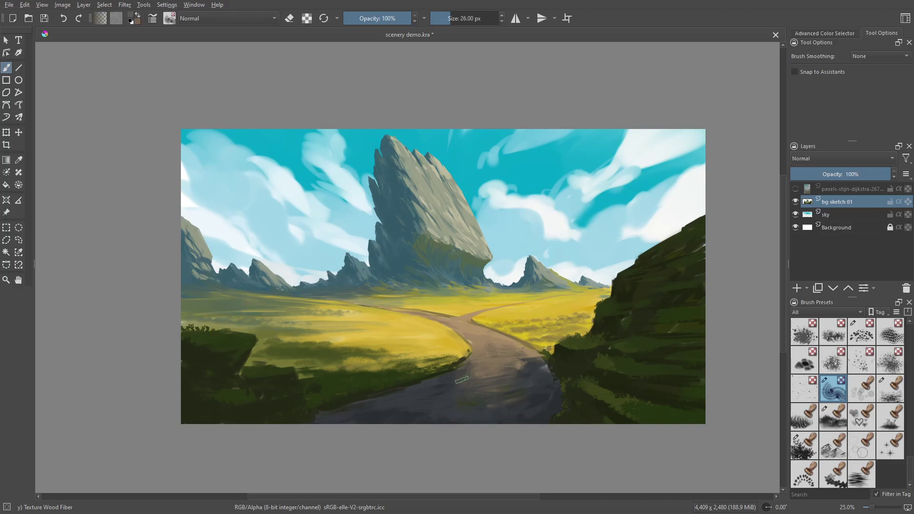
pyautogui.moveTo(528, 358)
pyautogui.mouseDown()
pyautogui.moveTo(482, 355)
pyautogui.moveTo(535, 361)
pyautogui.mouseUp()
pyautogui.keyDown('ctrl'); pyautogui.click(488, 355); pyautogui.keyUp('ctrl')
pyautogui.keyDown('ctrl'); pyautogui.click(515, 365); pyautogui.keyUp('ctrl')
pyautogui.moveTo(479, 379); pyautogui.dragTo(517, 369)
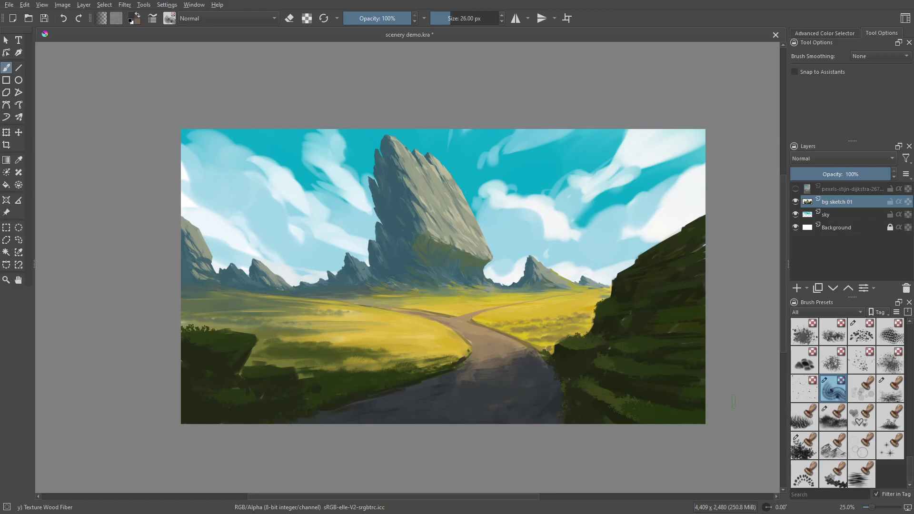
pyautogui.click(861, 368)
pyautogui.click(891, 332)
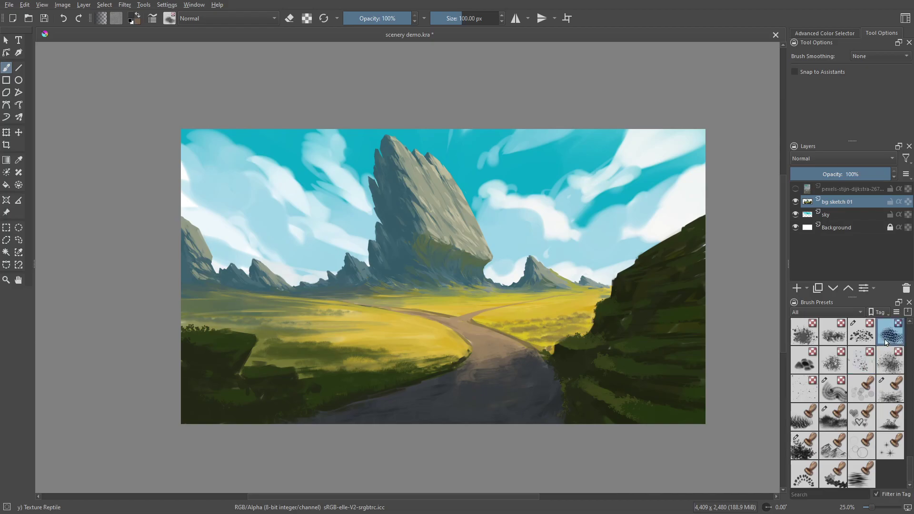
pyautogui.scroll(1, 911, 448)
pyautogui.click(833, 458)
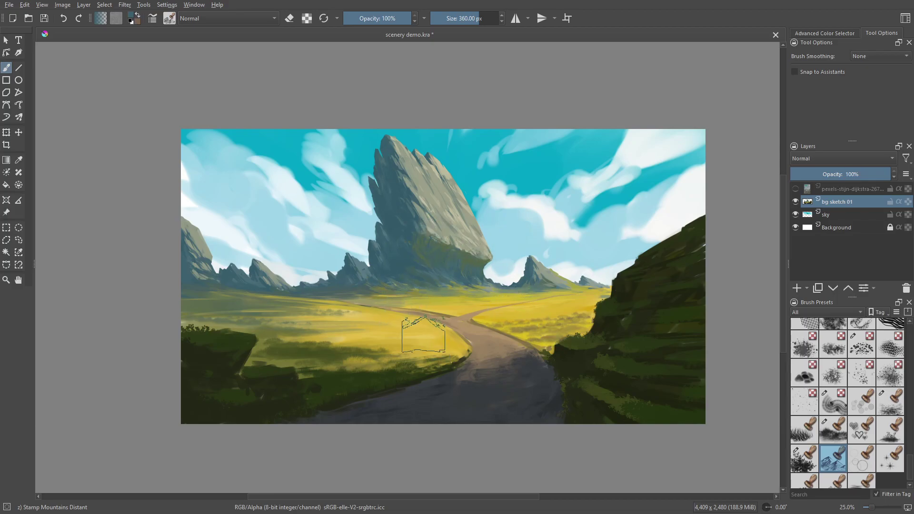
# Load the Dry Brushing preset at 165 px and brush a sampled dark grey over the shadowed road
pyautogui.moveTo(911, 463); pyautogui.dragTo(912, 373)
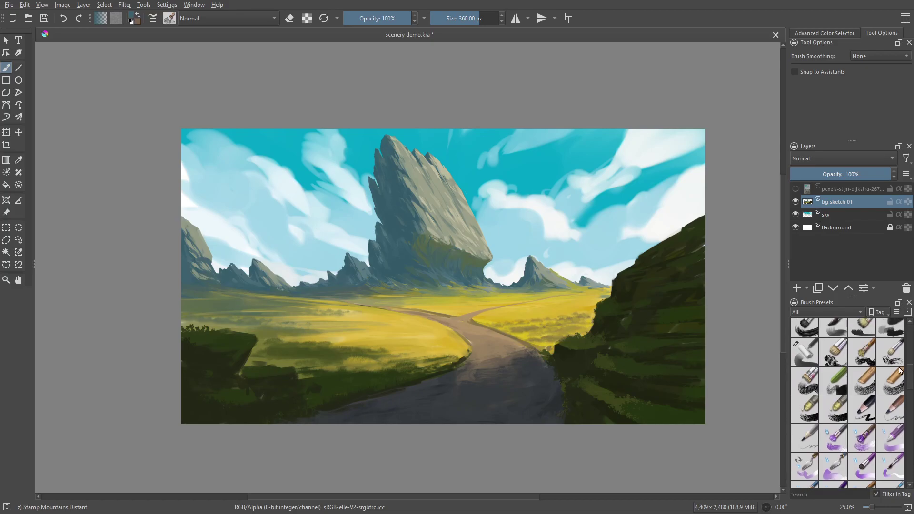
pyautogui.click(890, 351)
pyautogui.press(']')
pyautogui.press(']')
pyautogui.press(']')
pyautogui.press(']')
pyautogui.press(']')
pyautogui.press(']')
pyautogui.press(']')
pyautogui.press(']')
pyautogui.press(']')
pyautogui.press(']')
pyautogui.press(']')
pyautogui.press(']')
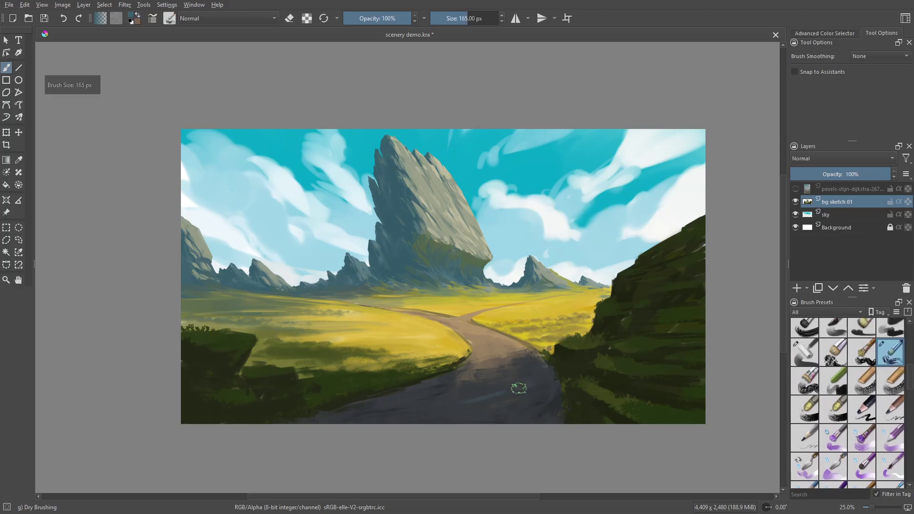
pyautogui.keyDown('ctrl'); pyautogui.click(510, 396); pyautogui.keyUp('ctrl')
pyautogui.moveTo(507, 398); pyautogui.dragTo(490, 396)
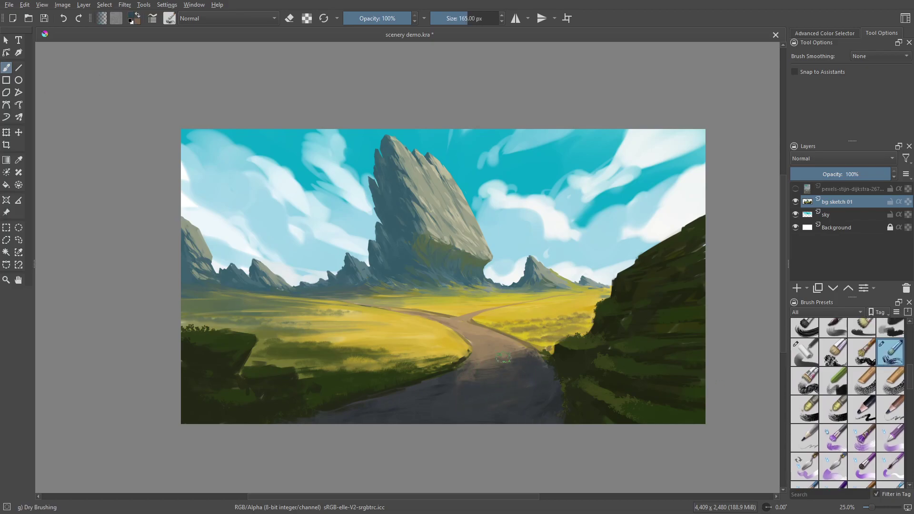
# Brush sampled tan streaks over the sunlit road, reducing Dry Brushing to 84 px
pyautogui.keyDown('ctrl'); pyautogui.click(491, 345); pyautogui.keyUp('ctrl')
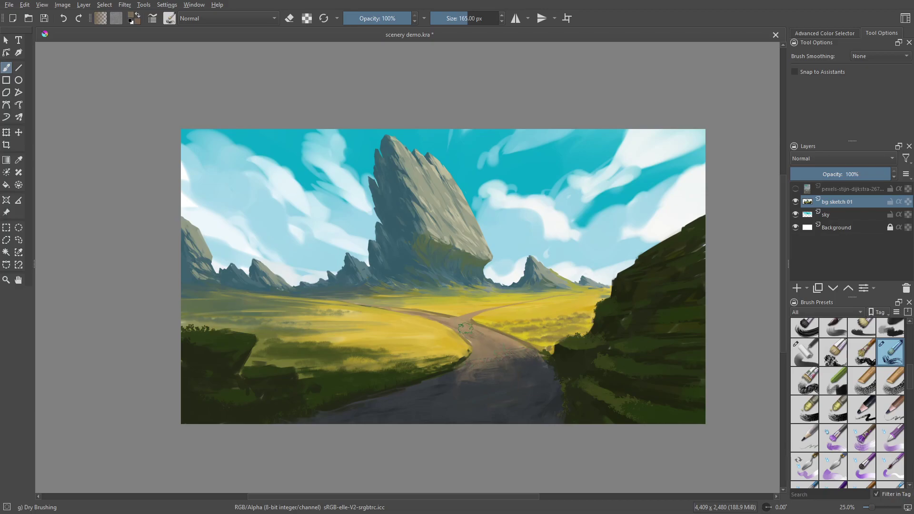
pyautogui.press('[')
pyautogui.press('[')
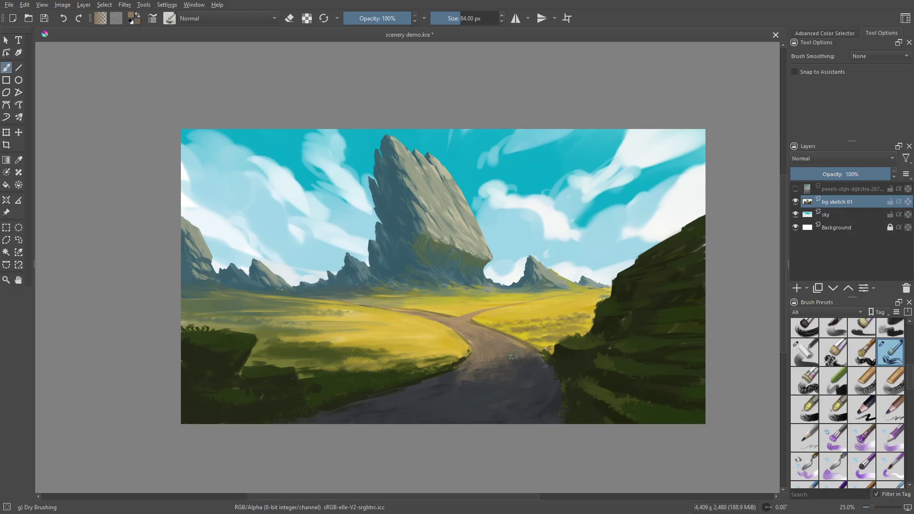
# Blend the road's shadow edge with sampled road tones using Dry Brushing at 176 px
pyautogui.keyDown('ctrl'); pyautogui.click(481, 370); pyautogui.keyUp('ctrl')
pyautogui.press(']')
pyautogui.press(']')
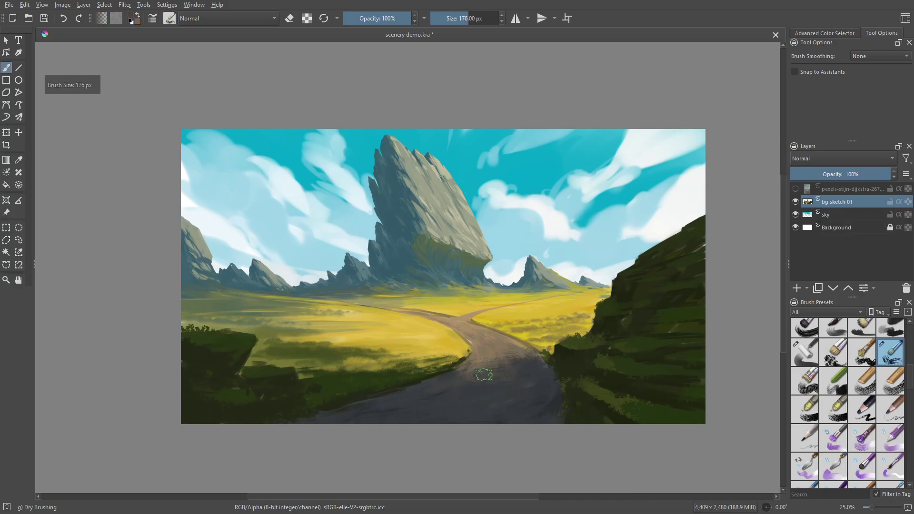
pyautogui.moveTo(485, 375)
pyautogui.mouseDown()
pyautogui.moveTo(463, 388)
pyautogui.moveTo(460, 380)
pyautogui.moveTo(481, 385)
pyautogui.moveTo(503, 369)
pyautogui.moveTo(486, 411)
pyautogui.moveTo(504, 389)
pyautogui.moveTo(476, 365)
pyautogui.mouseUp()
pyautogui.keyDown('ctrl'); pyautogui.click(505, 389); pyautogui.keyUp('ctrl')
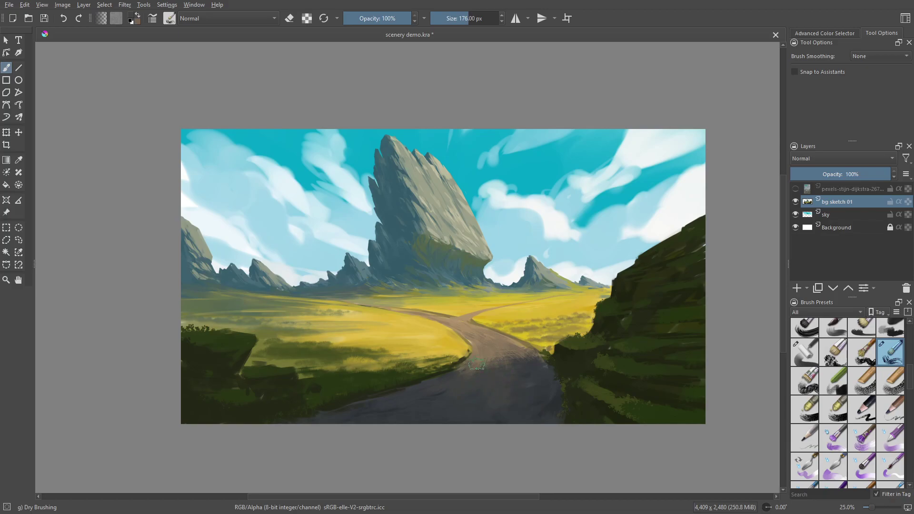
pyautogui.keyDown('ctrl'); pyautogui.click(536, 376); pyautogui.keyUp('ctrl')
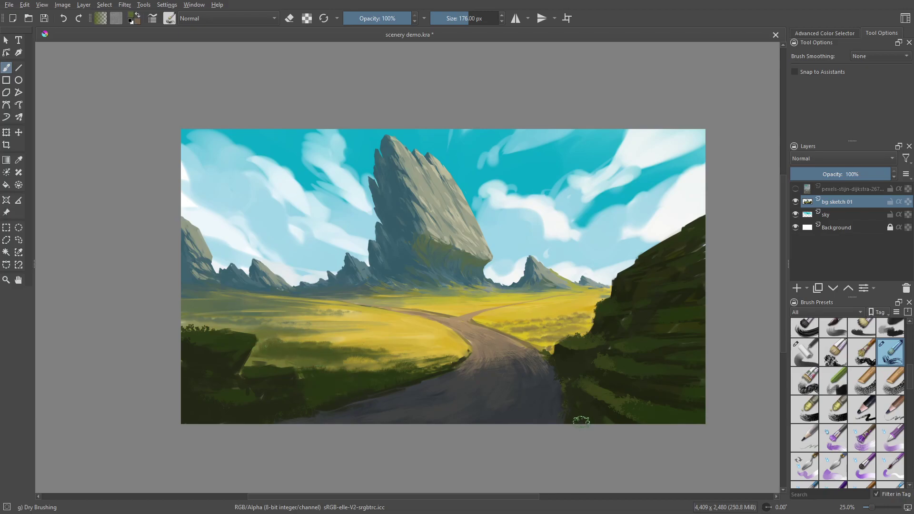
# Brush sampled greens along the grassy verge at the shadowed road's right edge
pyautogui.keyDown('ctrl'); pyautogui.click(591, 394); pyautogui.keyUp('ctrl')
pyautogui.keyDown('ctrl'); pyautogui.click(586, 411); pyautogui.keyUp('ctrl')
# Reduce Dry Brushing to 118 px and brush sampled greens and yellows where the left bank meets the field
pyautogui.press('[')
pyautogui.press('[')
pyautogui.press('[')
pyautogui.keyDown('ctrl'); pyautogui.click(405, 368); pyautogui.keyUp('ctrl')
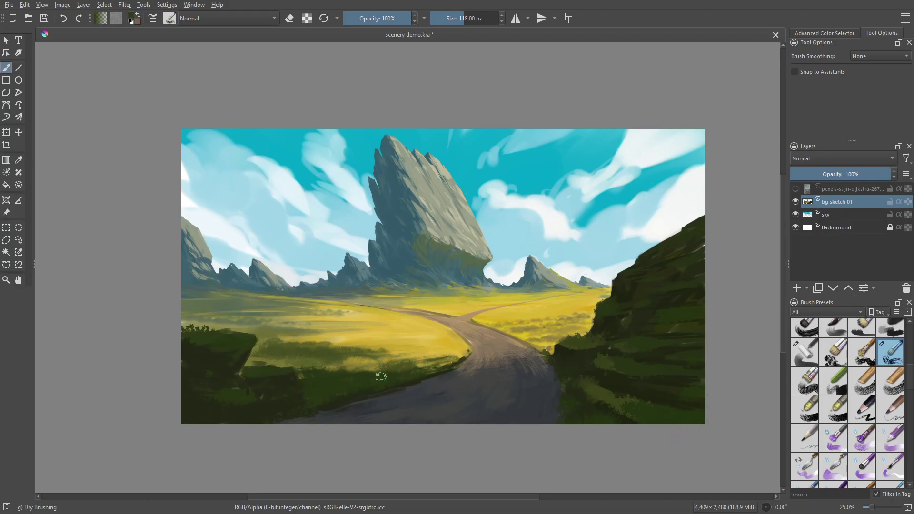
pyautogui.keyDown('ctrl'); pyautogui.click(424, 347); pyautogui.keyUp('ctrl')
pyautogui.keyDown('ctrl'); pyautogui.click(370, 346); pyautogui.keyUp('ctrl')
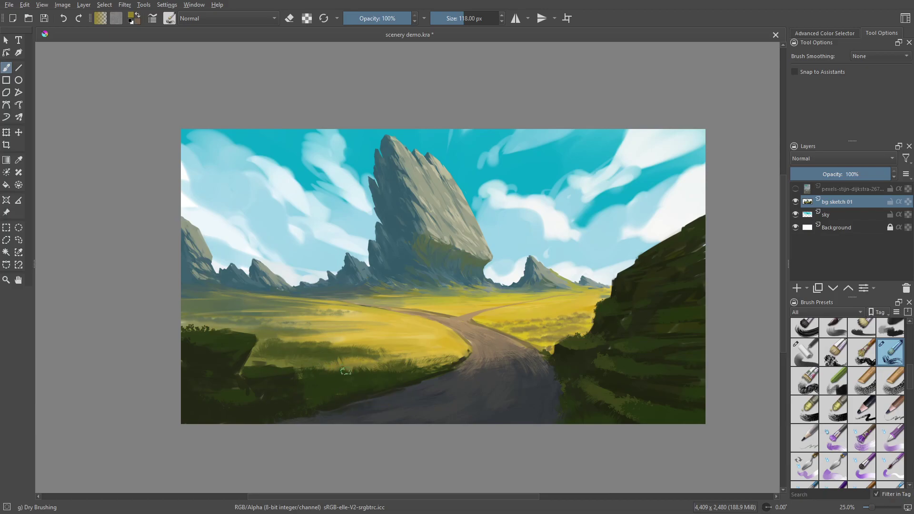
# Brush grassy strokes in sampled field colours and dark green along the left bank's upper edge
pyautogui.keyDown('ctrl'); pyautogui.click(335, 338); pyautogui.keyUp('ctrl')
pyautogui.keyDown('ctrl'); pyautogui.click(287, 348); pyautogui.keyUp('ctrl')
pyautogui.keyDown('ctrl'); pyautogui.click(452, 354); pyautogui.keyUp('ctrl')
pyautogui.keyDown('ctrl'); pyautogui.click(408, 376); pyautogui.keyUp('ctrl')
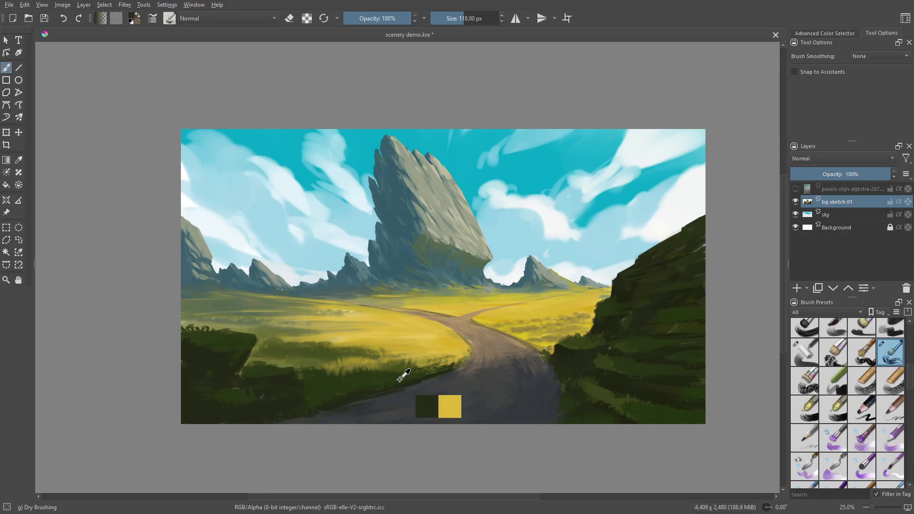
# Refine the grass beside the road bend on the left bank with sampled olive and yellow tones
pyautogui.keyDown('ctrl'); pyautogui.click(455, 370); pyautogui.keyUp('ctrl')
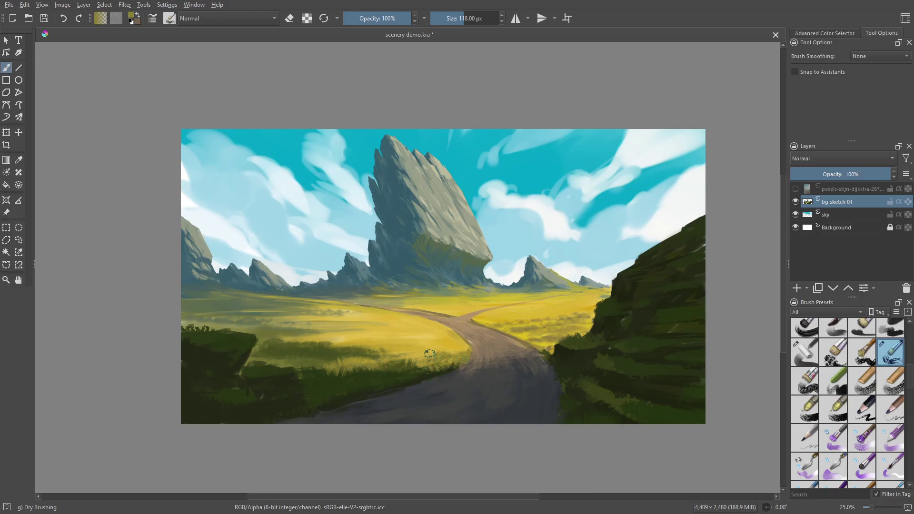
pyautogui.keyDown('ctrl'); pyautogui.click(459, 370); pyautogui.keyUp('ctrl')
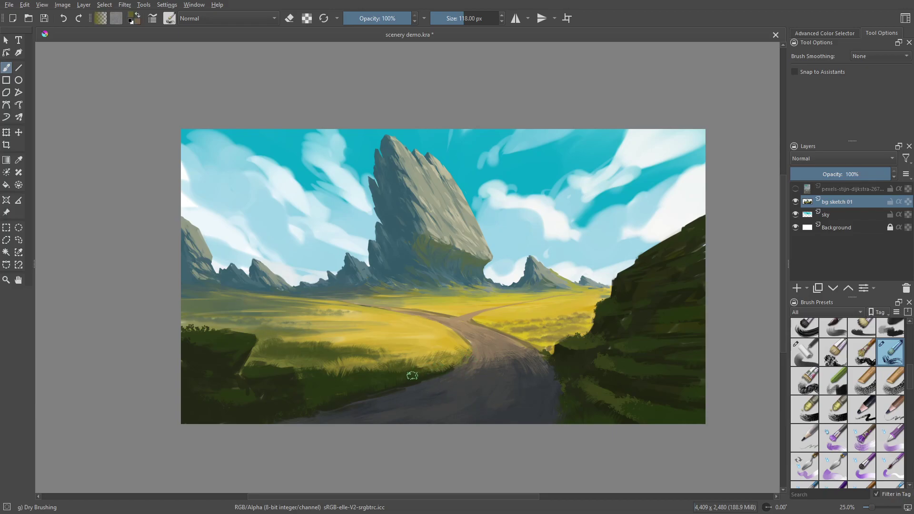
pyautogui.keyDown('ctrl'); pyautogui.click(429, 371); pyautogui.keyUp('ctrl')
pyautogui.keyDown('ctrl'); pyautogui.click(552, 316); pyautogui.keyUp('ctrl')
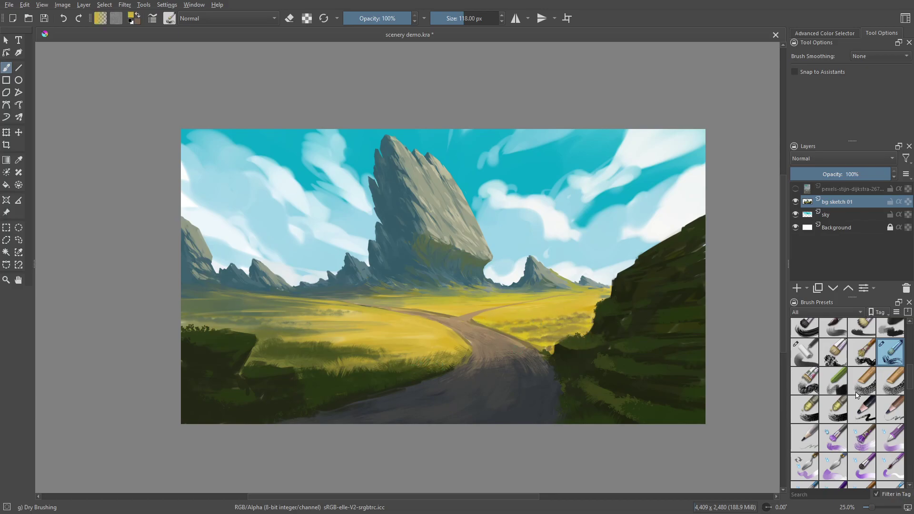
# Try the Ink-3 Gpen brush at 47 px on the left roadside bank and undo the stroke
pyautogui.rightClick(444, 366)
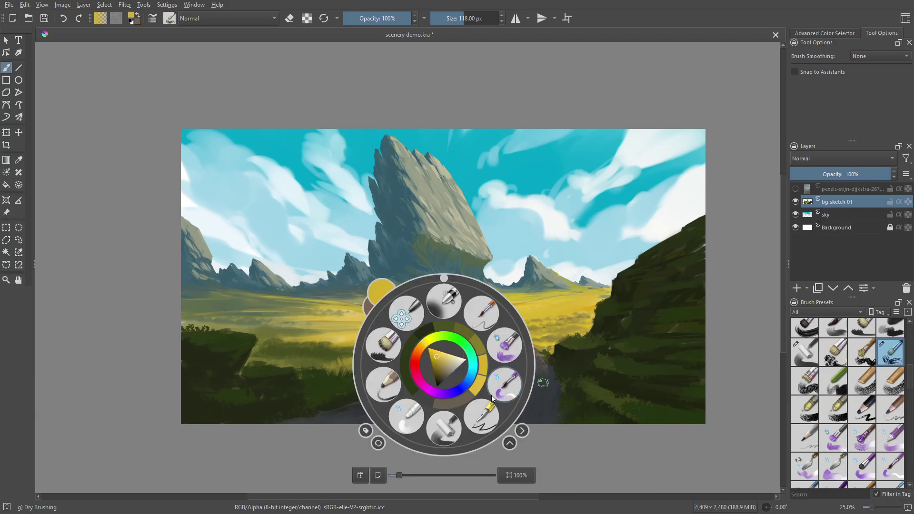
pyautogui.click(481, 414)
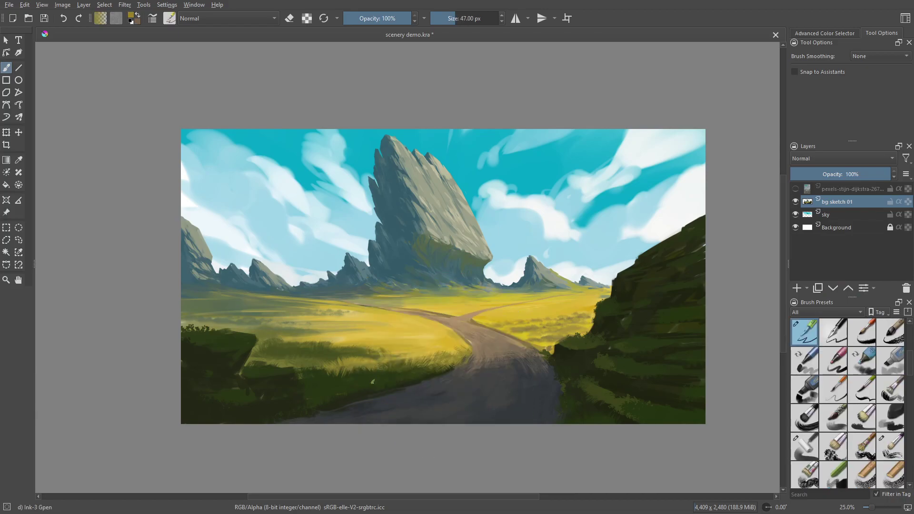
pyautogui.hotkey('ctrl', 'z')
# Load the Stamp Leaves brush, reduce it to 118 px, and stamp sampled green foliage along the left roadside bank
pyautogui.moveTo(911, 368); pyautogui.dragTo(912, 488)
pyautogui.click(805, 445)
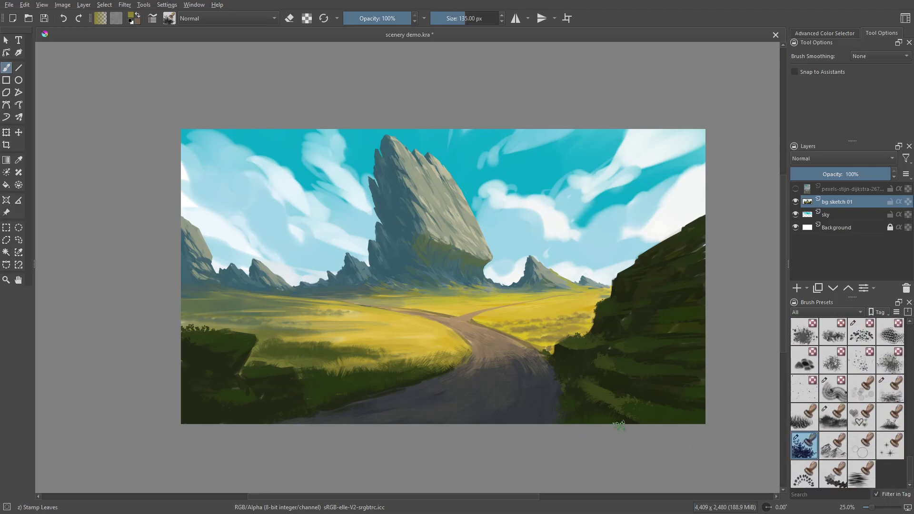
pyautogui.press('[')
pyautogui.moveTo(431, 370)
pyautogui.mouseDown()
pyautogui.moveTo(452, 378)
pyautogui.moveTo(431, 370)
pyautogui.mouseUp()
pyautogui.press('[')
pyautogui.keyDown('ctrl'); pyautogui.click(400, 378); pyautogui.keyUp('ctrl')
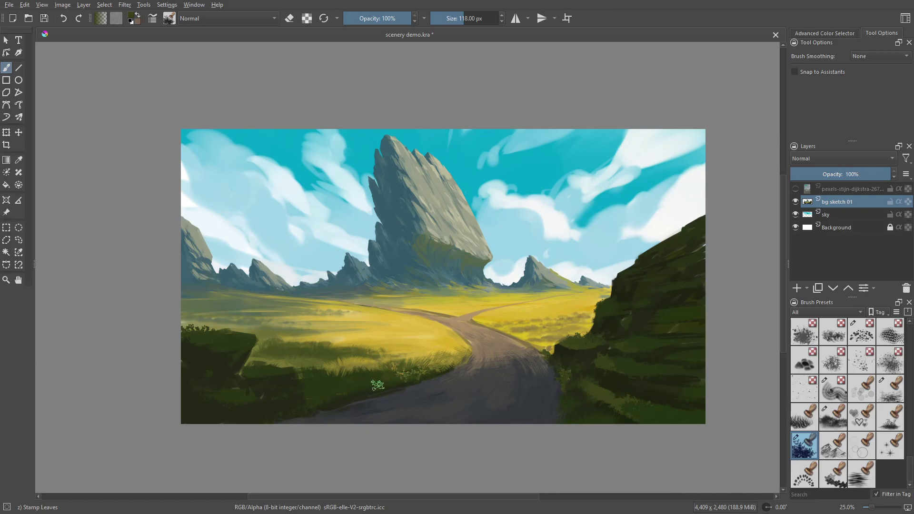
# Stamp leaves in sampled yellows and greens over the left field's bushes and beside the road bend
pyautogui.keyDown('ctrl'); pyautogui.click(410, 357); pyautogui.keyUp('ctrl')
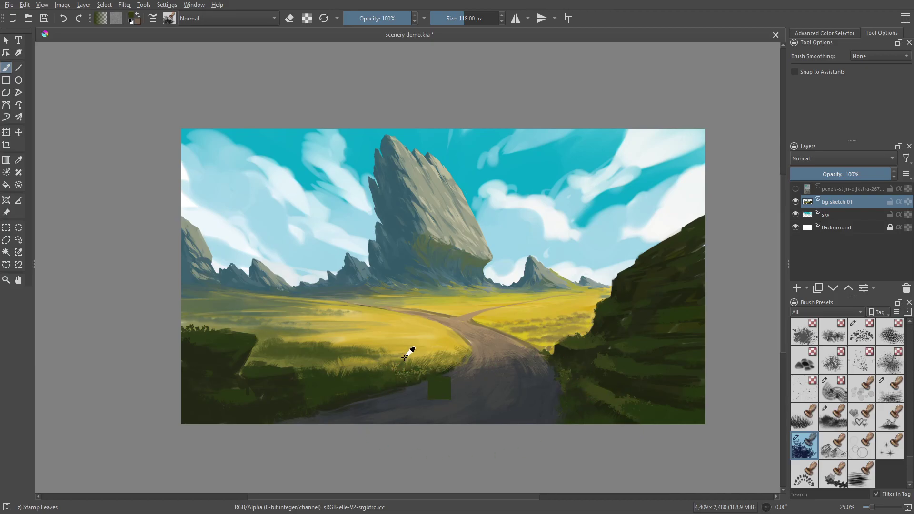
pyautogui.moveTo(379, 356); pyautogui.dragTo(342, 351)
pyautogui.keyDown('ctrl'); pyautogui.click(373, 338); pyautogui.keyUp('ctrl')
pyautogui.keyDown('ctrl'); pyautogui.click(338, 345); pyautogui.keyUp('ctrl')
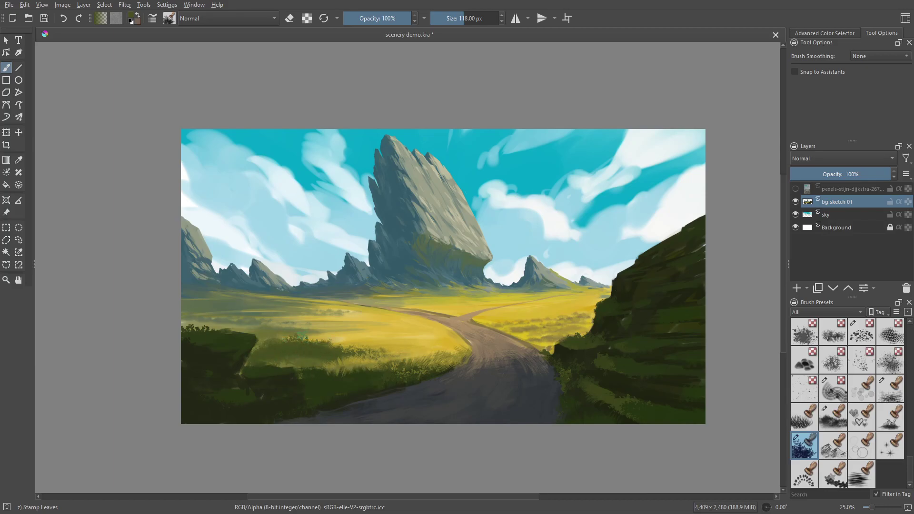
pyautogui.keyDown('ctrl'); pyautogui.click(442, 372); pyautogui.keyUp('ctrl')
pyautogui.keyDown('ctrl'); pyautogui.click(448, 341); pyautogui.keyUp('ctrl')
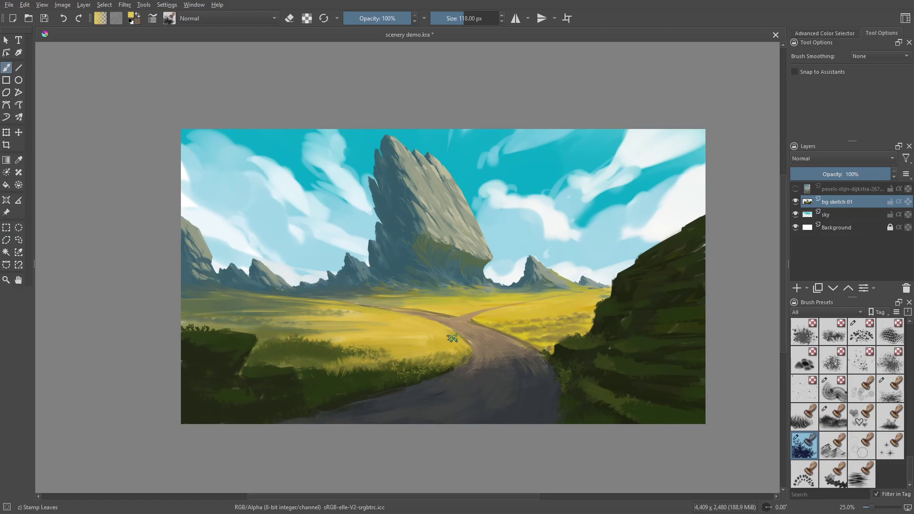
# Load the Dry Roller brush at 126 px and smooth the left field with the sampled yellow
pyautogui.rightClick(415, 365)
pyautogui.click(421, 420)
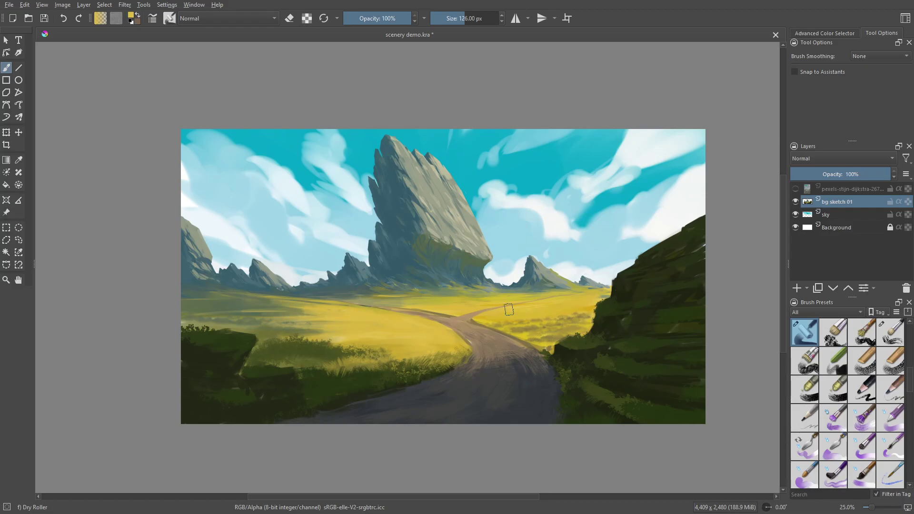
pyautogui.moveTo(332, 324); pyautogui.dragTo(242, 319)
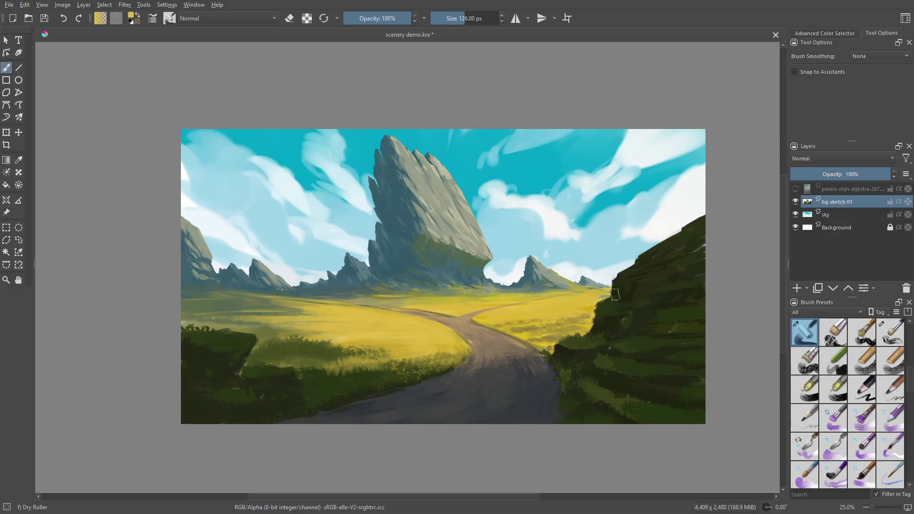
# Load the Dry Textured Creases brush, reduce it to 73 px, and texture the sunlit road in light tan
pyautogui.rightClick(671, 367)
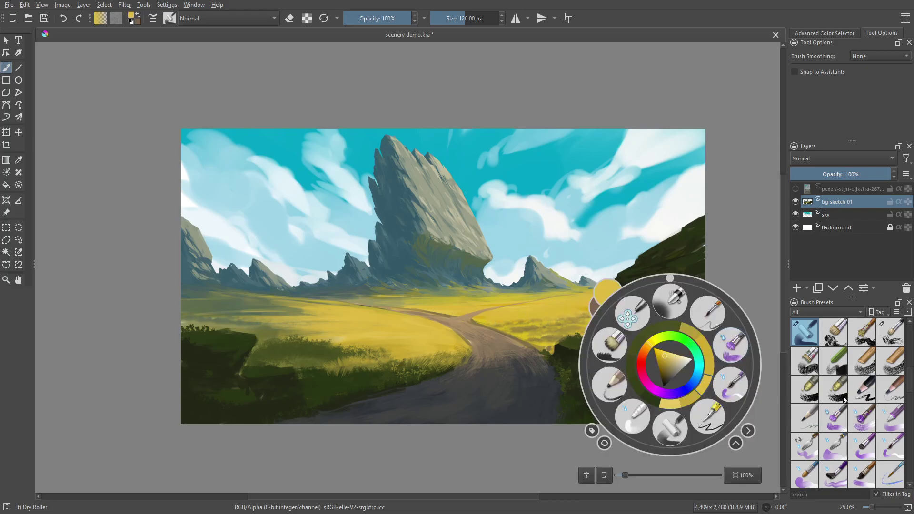
pyautogui.click(808, 374)
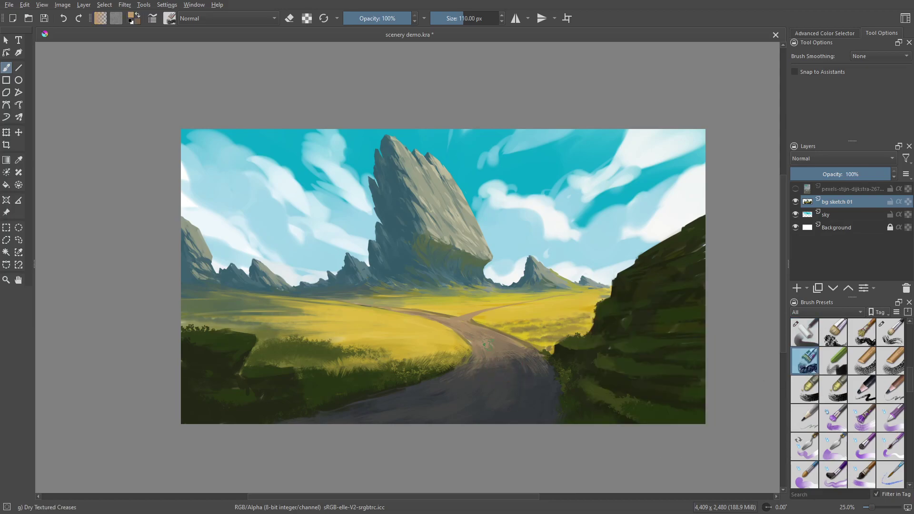
pyautogui.keyDown('shift'); pyautogui.moveTo(491, 348); pyautogui.dragTo(474, 349); pyautogui.keyUp('shift')
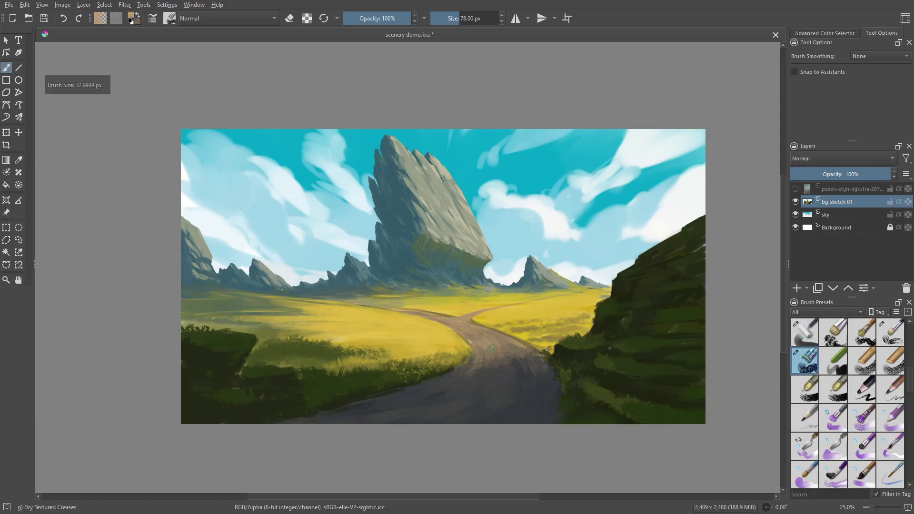
# Drag creased texture strokes in sampled browns and greys across the road's shadow edge and shadowed part
pyautogui.keyDown('ctrl'); pyautogui.click(468, 375); pyautogui.keyUp('ctrl')
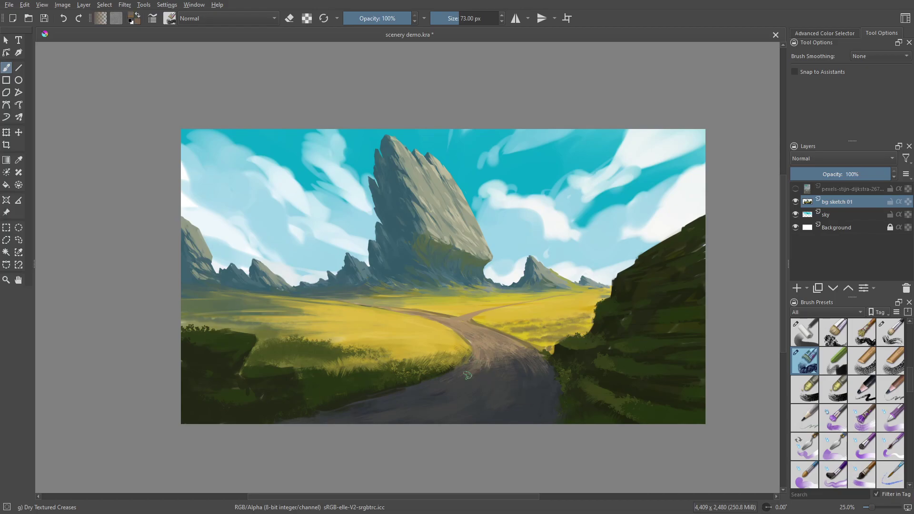
pyautogui.moveTo(484, 372); pyautogui.dragTo(453, 391)
pyautogui.keyDown('ctrl'); pyautogui.click(514, 405); pyautogui.keyUp('ctrl')
pyautogui.keyDown('ctrl'); pyautogui.click(454, 380); pyautogui.keyUp('ctrl')
pyautogui.keyDown('ctrl'); pyautogui.click(478, 380); pyautogui.keyUp('ctrl')
# Try Chalk Soft at 59 px in sampled dark green at the right cliff's foot and undo the stroke
pyautogui.click(816, 389)
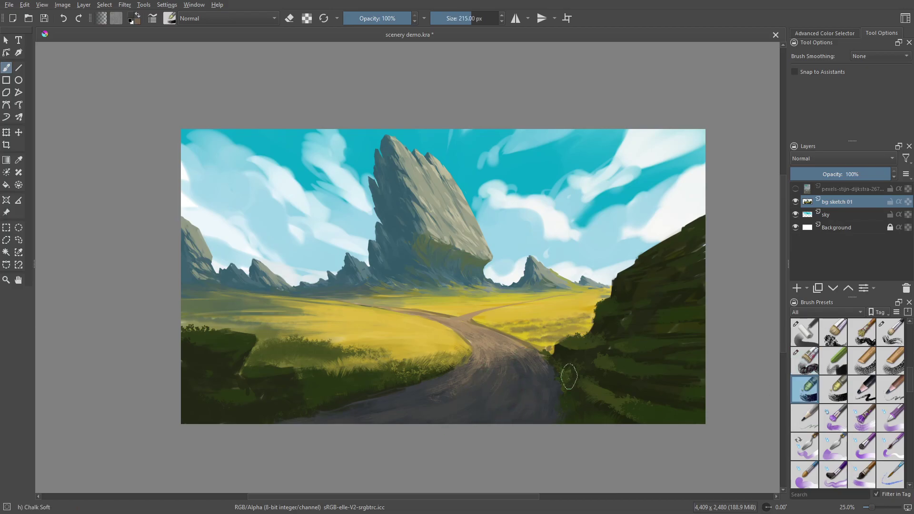
pyautogui.click(840, 396)
pyautogui.press('[')
pyautogui.press('[')
pyautogui.press('[')
pyautogui.press('[')
pyautogui.keyDown('ctrl'); pyautogui.click(563, 355); pyautogui.keyUp('ctrl')
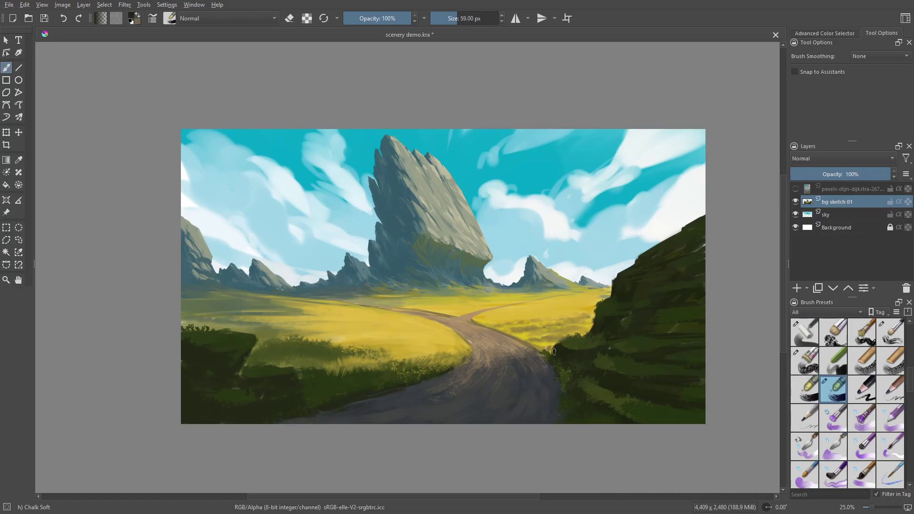
pyautogui.hotkey('ctrl', 'z')
# Load the Blend paint detail brush at 63 px and paint small dark green clumps at the road's lower right edge
pyautogui.rightClick(530, 415)
pyautogui.click(566, 382)
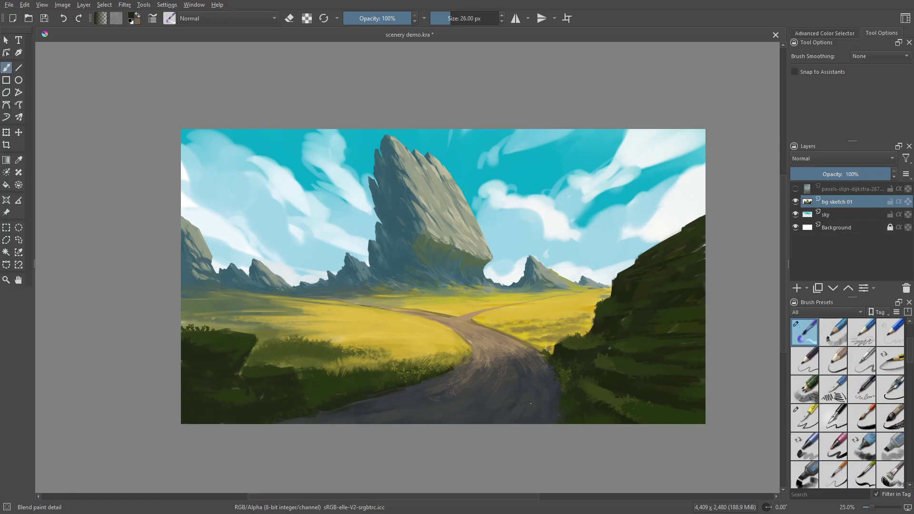
pyautogui.press(']')
pyautogui.press(']')
pyautogui.press(']')
pyautogui.press(']')
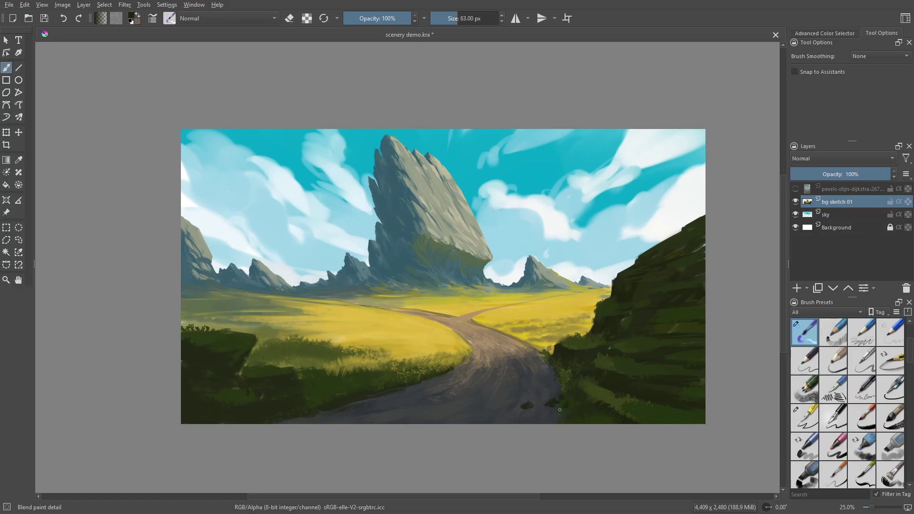
pyautogui.keyDown('ctrl'); pyautogui.click(530, 408); pyautogui.keyUp('ctrl')
pyautogui.moveTo(526, 409); pyautogui.dragTo(529, 411)
# Pick up dark green and recent earthy colours and dab ground patches along the right cliff's foot beside the road
pyautogui.keyDown('ctrl'); pyautogui.click(546, 418); pyautogui.keyUp('ctrl')
pyautogui.rightClick(553, 381)
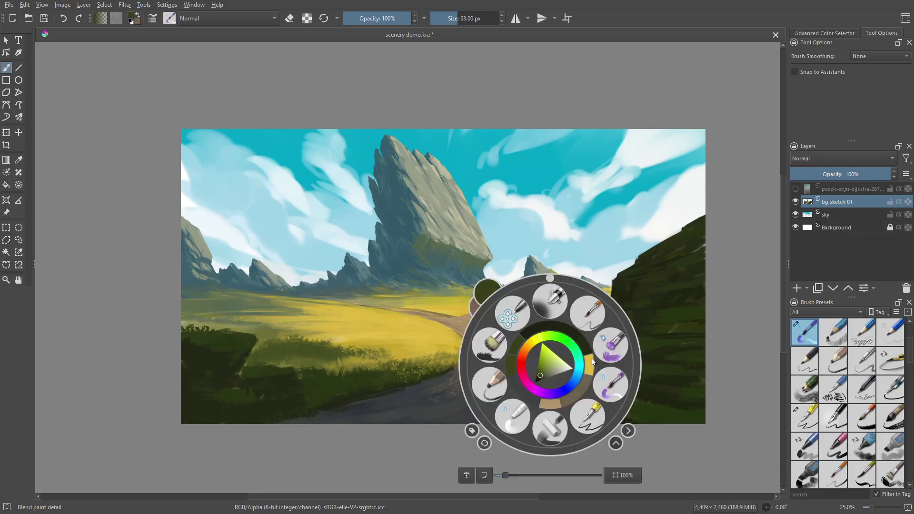
pyautogui.click(593, 362)
pyautogui.rightClick(537, 378)
pyautogui.moveTo(528, 374); pyautogui.dragTo(530, 377)
pyautogui.click(664, 345)
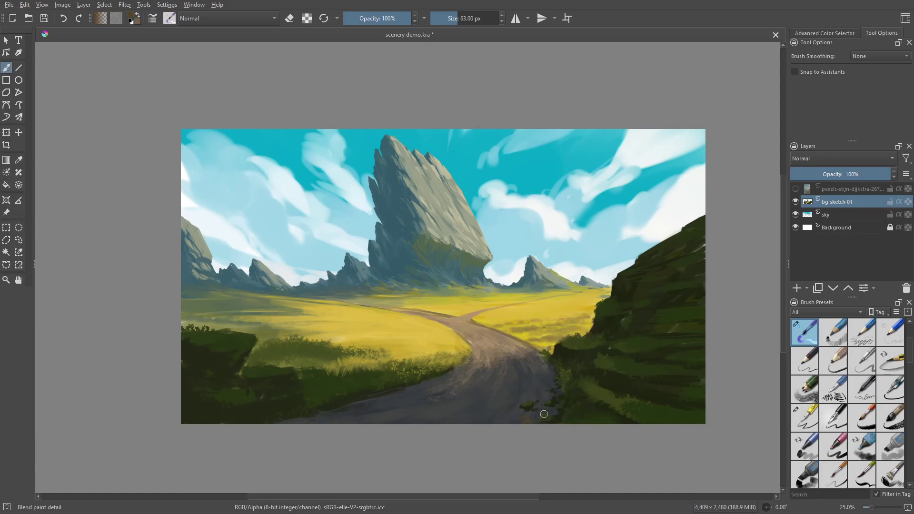
# Choose muted brown tones and paint small soil details around the clumps at the road's lower right edge
pyautogui.rightClick(538, 381)
pyautogui.click(671, 360)
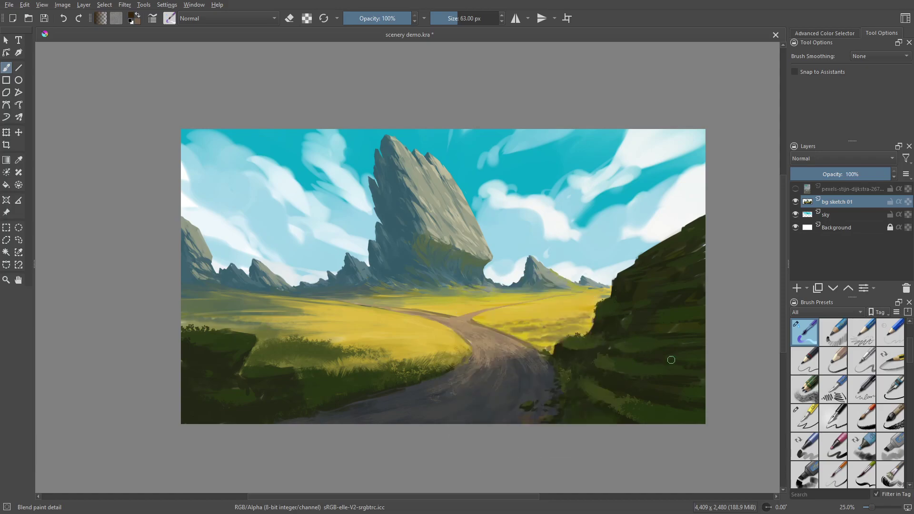
pyautogui.rightClick(539, 419)
pyautogui.click(638, 360)
pyautogui.moveTo(530, 411); pyautogui.dragTo(536, 415)
pyautogui.keyDown('ctrl'); pyautogui.click(529, 415); pyautogui.keyUp('ctrl')
# Sample light blue from the sky and paint small puddle reflections on the sunlit part of the road
pyautogui.keyDown('ctrl'); pyautogui.click(651, 231); pyautogui.keyUp('ctrl')
pyautogui.moveTo(485, 343); pyautogui.dragTo(505, 346)
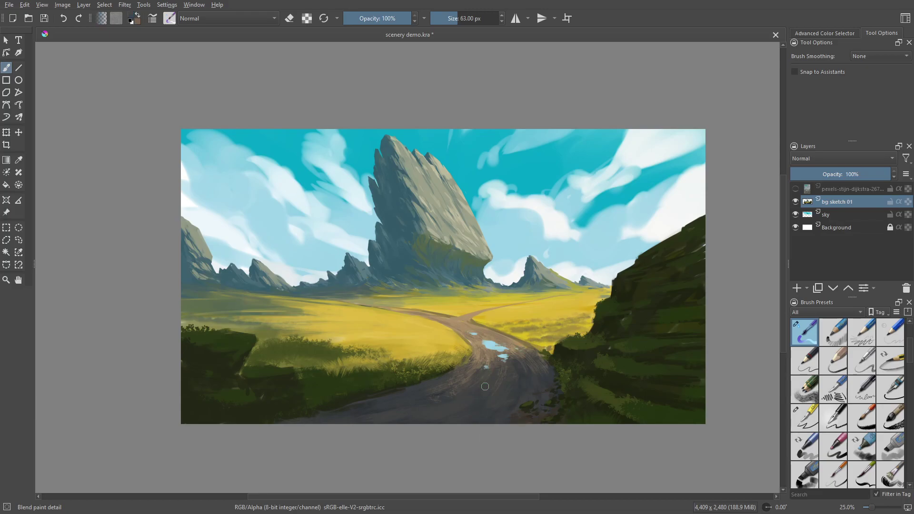
# Choose a dark grey-blue and paint a faint puddle on the shadowed part of the road
pyautogui.rightClick(553, 367)
pyautogui.click(585, 381)
pyautogui.click(555, 355)
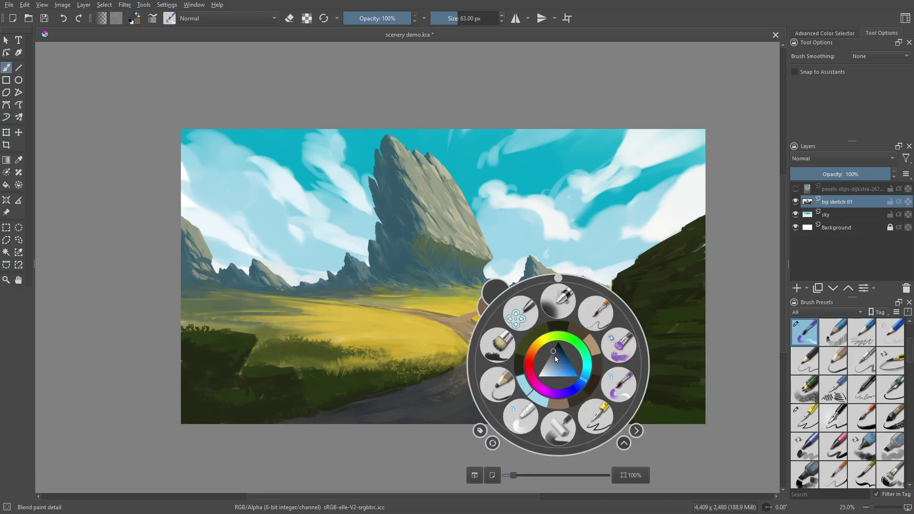
pyautogui.rightClick(556, 358)
pyautogui.moveTo(476, 392)
pyautogui.mouseDown()
pyautogui.moveTo(455, 398)
pyautogui.moveTo(484, 384)
pyautogui.mouseUp()
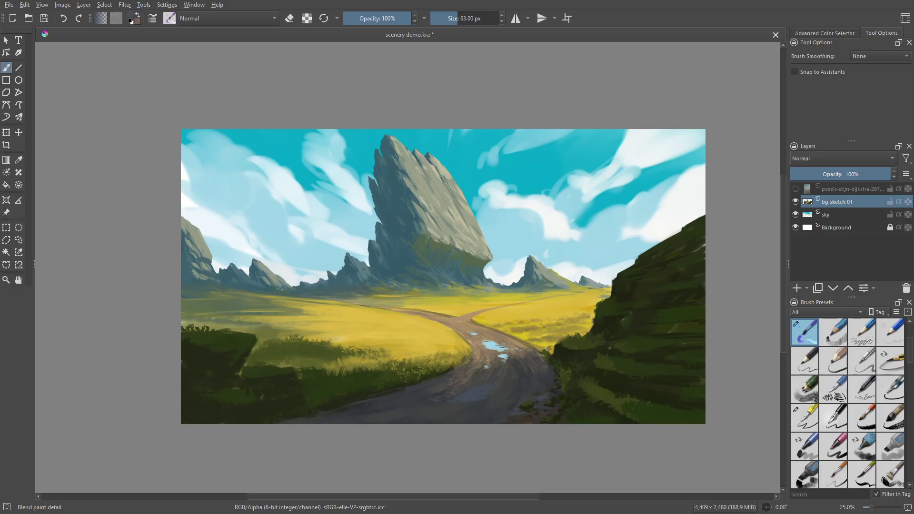
# Sample cloud white, reduce the brush to 47 px, and paint bright highlights in the sunlit puddles
pyautogui.keyDown('ctrl'); pyautogui.click(562, 229); pyautogui.keyUp('ctrl')
pyautogui.press('[')
pyautogui.press('[')
pyautogui.press('[')
pyautogui.press('[')
pyautogui.moveTo(490, 342); pyautogui.dragTo(495, 344)
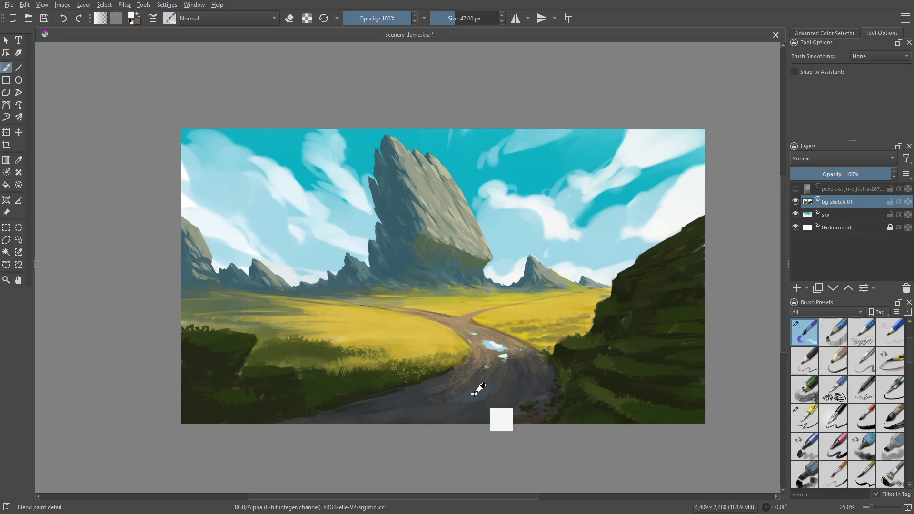
# Sample sky and puddle blues and paint lighter reflections in the puddle on the shadowed road
pyautogui.keyDown('ctrl'); pyautogui.click(578, 234); pyautogui.keyUp('ctrl')
pyautogui.keyDown('ctrl'); pyautogui.click(477, 393); pyautogui.keyUp('ctrl')
pyautogui.moveTo(476, 391)
pyautogui.mouseDown()
pyautogui.moveTo(451, 398)
pyautogui.moveTo(492, 387)
pyautogui.mouseUp()
pyautogui.keyDown('ctrl'); pyautogui.click(479, 401); pyautogui.keyUp('ctrl')
pyautogui.keyDown('ctrl'); pyautogui.click(482, 391); pyautogui.keyUp('ctrl')
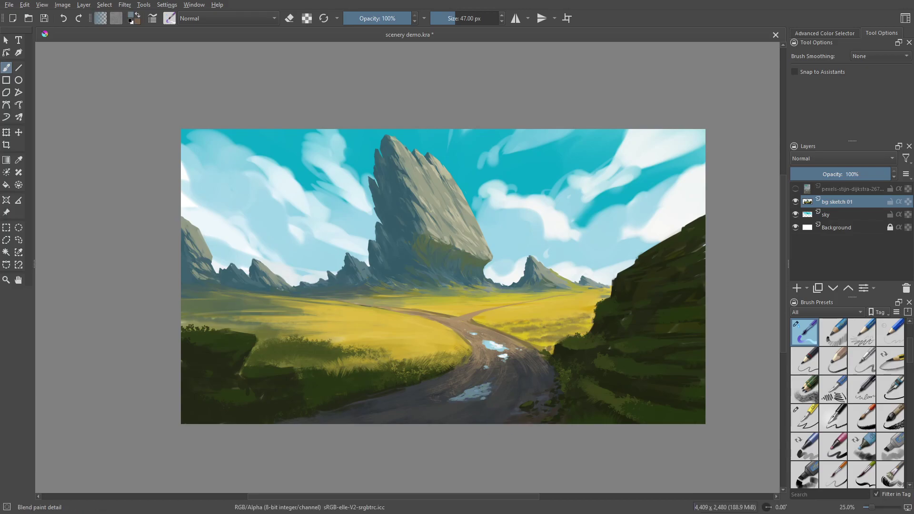
pyautogui.keyDown('ctrl'); pyautogui.click(488, 401); pyautogui.keyUp('ctrl')
# Load the Dry Textured Creases brush at 73 px and roughen the shadowed puddle, extending blue-grey wet streaks below it
pyautogui.click(817, 396)
pyautogui.scroll(-3, 817, 414)
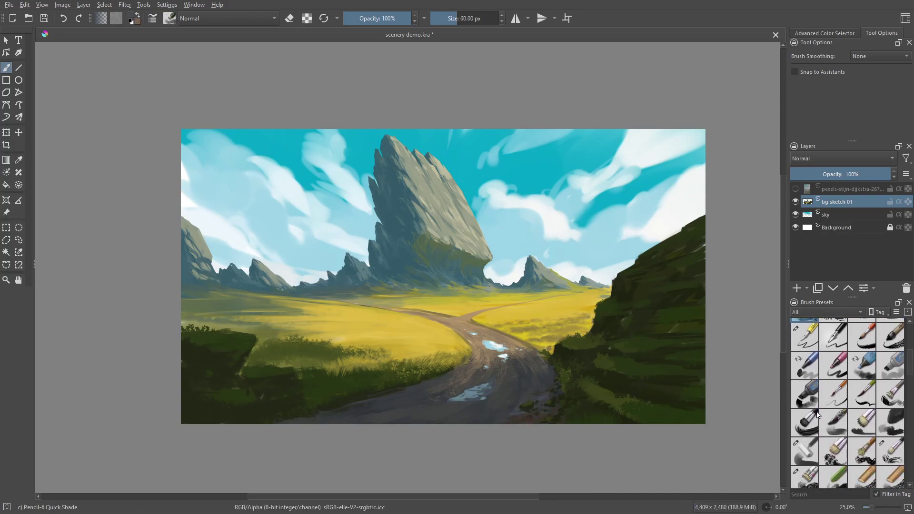
pyautogui.click(804, 476)
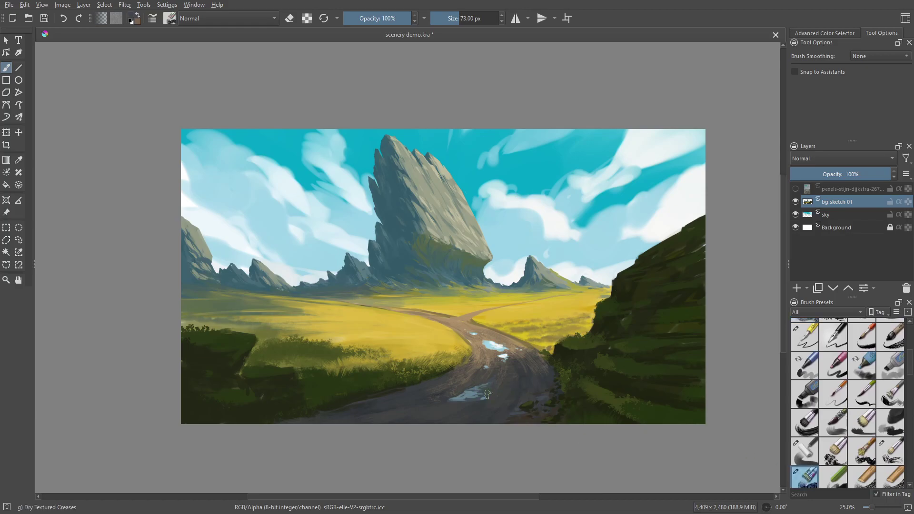
pyautogui.moveTo(488, 395)
pyautogui.mouseDown()
pyautogui.moveTo(455, 402)
pyautogui.moveTo(490, 398)
pyautogui.moveTo(505, 359)
pyautogui.moveTo(541, 372)
pyautogui.moveTo(472, 397)
pyautogui.moveTo(464, 413)
pyautogui.moveTo(473, 411)
pyautogui.moveTo(447, 414)
pyautogui.moveTo(530, 388)
pyautogui.moveTo(513, 417)
pyautogui.mouseUp()
pyautogui.keyDown('ctrl'); pyautogui.click(469, 396); pyautogui.keyUp('ctrl')
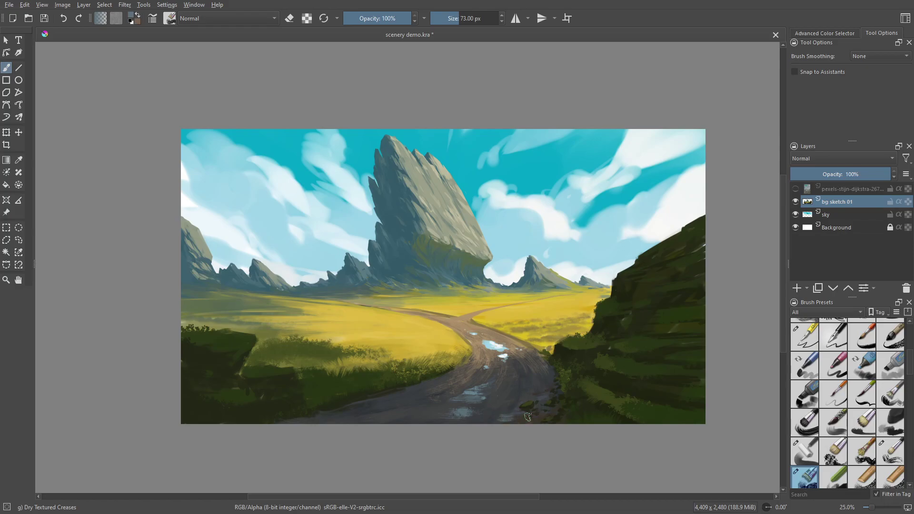
# Sample puddle and road colours and break up the sunlit puddles with creased texture strokes
pyautogui.keyDown('ctrl'); pyautogui.click(499, 347); pyautogui.keyUp('ctrl')
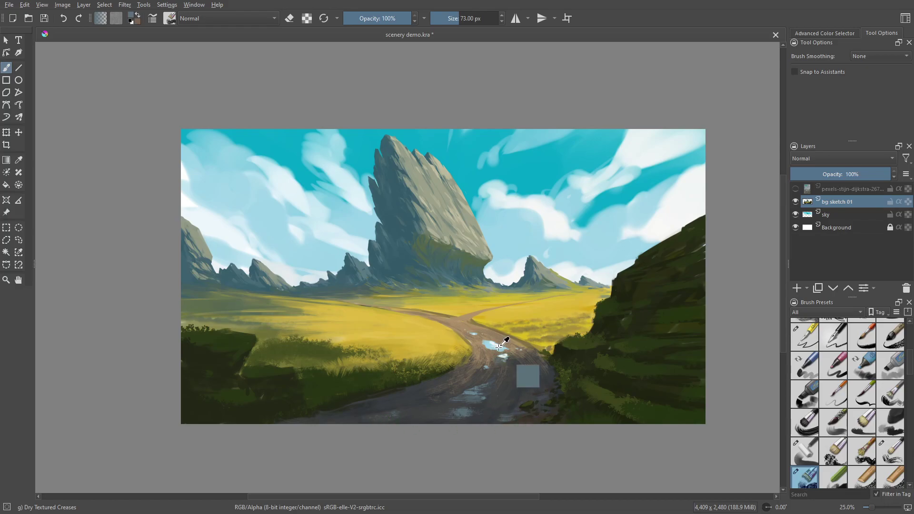
pyautogui.moveTo(488, 345)
pyautogui.mouseDown()
pyautogui.moveTo(510, 350)
pyautogui.moveTo(504, 360)
pyautogui.mouseUp()
pyautogui.keyDown('ctrl'); pyautogui.click(519, 353); pyautogui.keyUp('ctrl')
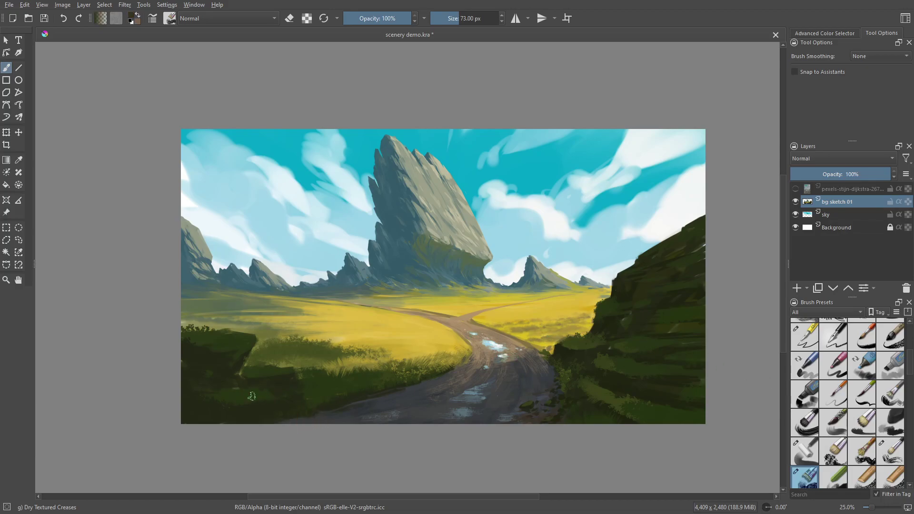
# Load the Blend paint detail brush at 47 px and paint dark green over the left bank and its ragged road edge
pyautogui.rightClick(640, 398)
pyautogui.click(671, 416)
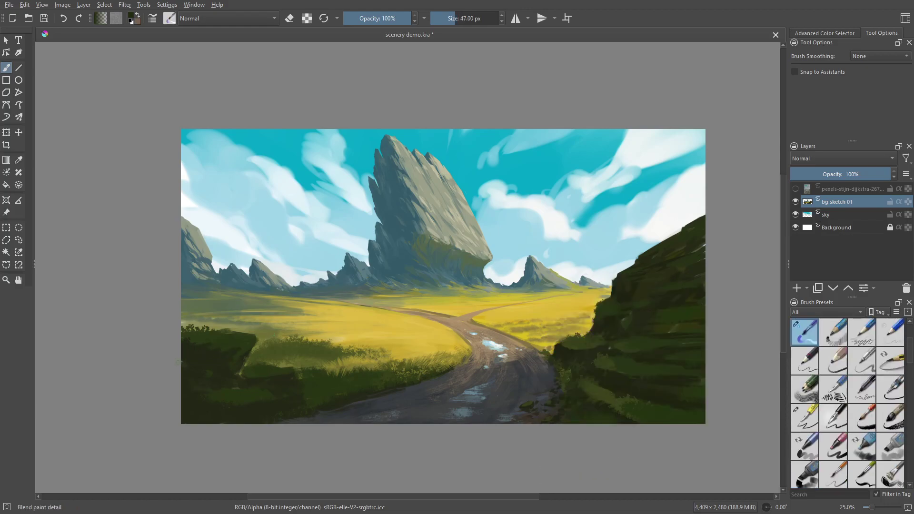
pyautogui.moveTo(244, 371)
pyautogui.mouseDown()
pyautogui.moveTo(220, 388)
pyautogui.moveTo(266, 372)
pyautogui.moveTo(248, 376)
pyautogui.mouseUp()
pyautogui.keyDown('ctrl'); pyautogui.click(664, 408); pyautogui.keyUp('ctrl')
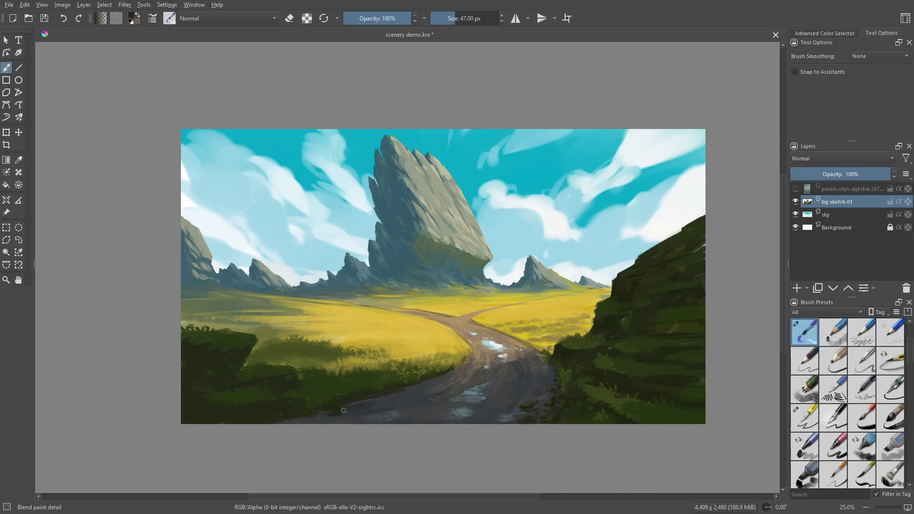
pyautogui.moveTo(344, 409)
pyautogui.mouseDown()
pyautogui.moveTo(326, 421)
pyautogui.moveTo(346, 421)
pyautogui.moveTo(309, 422)
pyautogui.mouseUp()
# Sample greens and road greys and refine the left roadside edge with small irregular clumps
pyautogui.keyDown('ctrl'); pyautogui.click(387, 390); pyautogui.keyUp('ctrl')
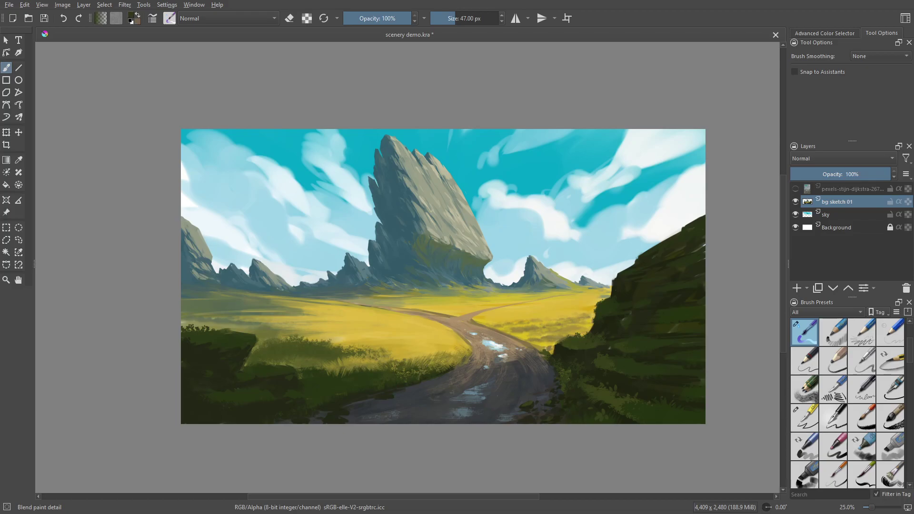
pyautogui.keyDown('ctrl'); pyautogui.click(450, 392); pyautogui.keyUp('ctrl')
pyautogui.keyDown('ctrl'); pyautogui.click(383, 397); pyautogui.keyUp('ctrl')
pyautogui.moveTo(380, 398); pyautogui.dragTo(386, 395)
pyautogui.keyDown('ctrl'); pyautogui.click(390, 394); pyautogui.keyUp('ctrl')
pyautogui.keyDown('ctrl'); pyautogui.click(335, 417); pyautogui.keyUp('ctrl')
# Paint small dark clumps and stones along the road's lower right edge in sampled dark tones
pyautogui.moveTo(526, 403); pyautogui.dragTo(533, 407)
pyautogui.keyDown('ctrl'); pyautogui.click(530, 384); pyautogui.keyUp('ctrl')
pyautogui.keyDown('ctrl'); pyautogui.click(509, 422); pyautogui.keyUp('ctrl')
pyautogui.keyDown('ctrl'); pyautogui.click(534, 419); pyautogui.keyUp('ctrl')
pyautogui.moveTo(523, 421); pyautogui.dragTo(510, 425)
pyautogui.keyDown('ctrl'); pyautogui.click(330, 421); pyautogui.keyUp('ctrl')
pyautogui.keyDown('ctrl'); pyautogui.click(352, 418); pyautogui.keyUp('ctrl')
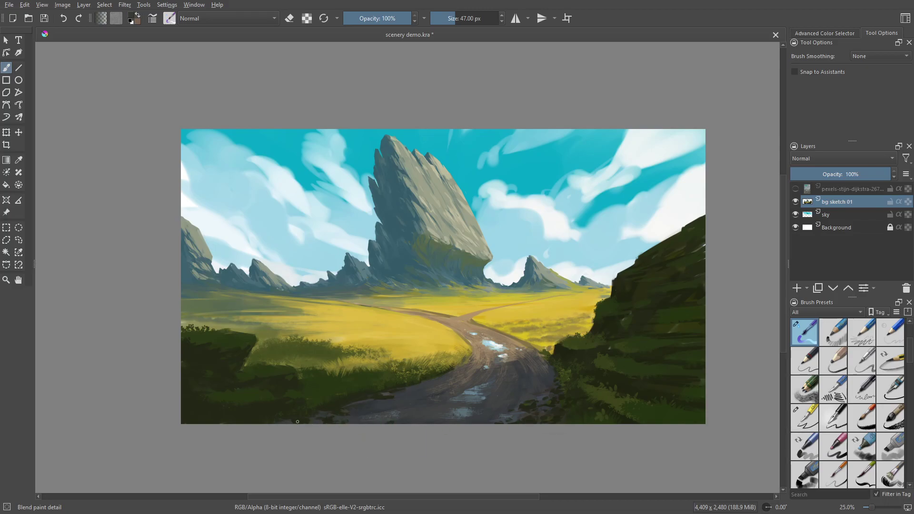
# Reduce the brush to 15 px and paint grey-blue highlights on the small stones along both road edges
pyautogui.keyDown('ctrl'); pyautogui.click(349, 403); pyautogui.keyUp('ctrl')
pyautogui.press('2')
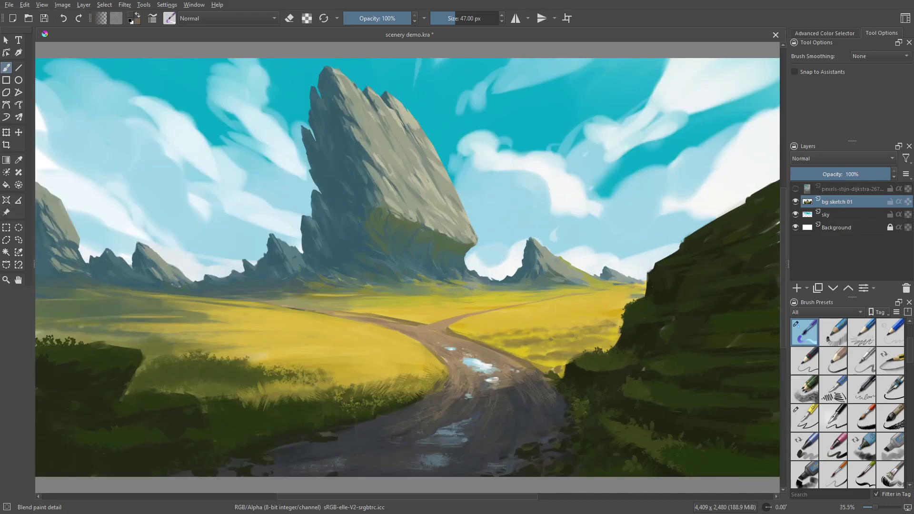
pyautogui.press('[')
pyautogui.press('[')
pyautogui.press('[')
pyautogui.press('[')
pyautogui.keyDown('ctrl'); pyautogui.click(501, 449); pyautogui.keyUp('ctrl')
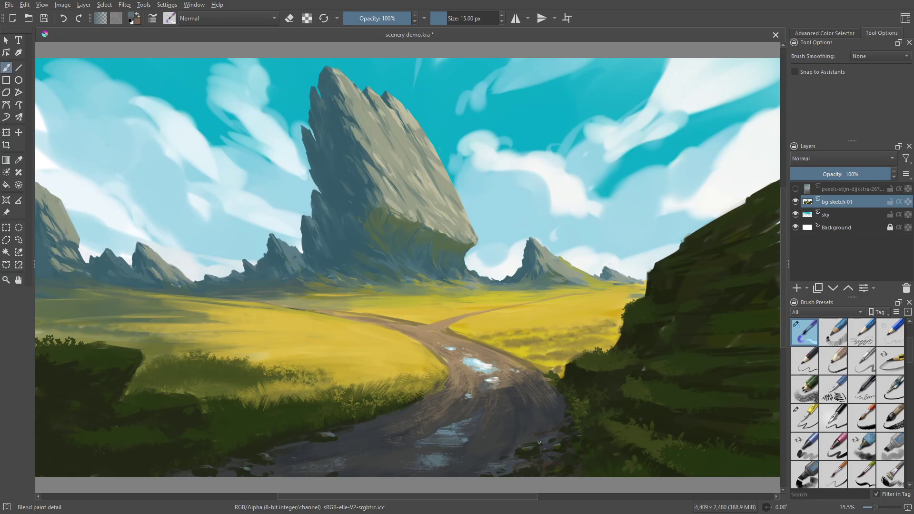
# Load the Texture Hair brush at 68 px and paint sampled green grass blades along the left field's shadow edge
pyautogui.press('-')
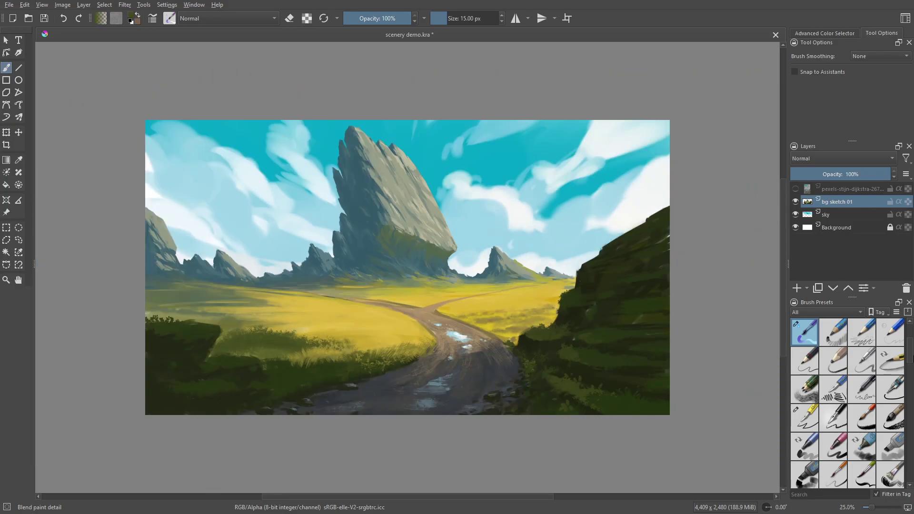
pyautogui.moveTo(910, 358); pyautogui.dragTo(913, 469)
pyautogui.click(890, 366)
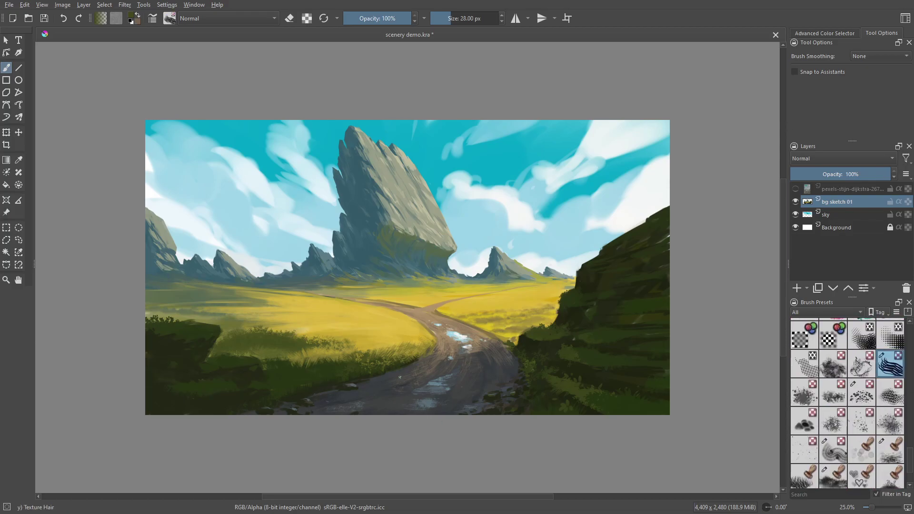
pyautogui.hotkey('ctrl', '+')
pyautogui.press(']')
pyautogui.press(']')
pyautogui.press(']')
pyautogui.press(']')
pyautogui.press(']')
pyautogui.press(']')
pyautogui.press(']')
pyautogui.press(']')
pyautogui.press(']')
pyautogui.press(']')
pyautogui.press(']')
pyautogui.press(']')
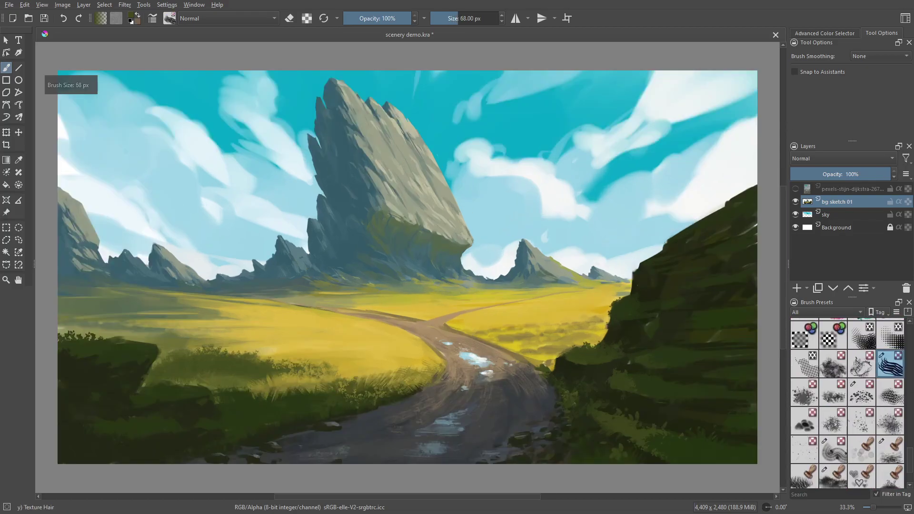
pyautogui.keyDown('ctrl'); pyautogui.click(263, 396); pyautogui.keyUp('ctrl')
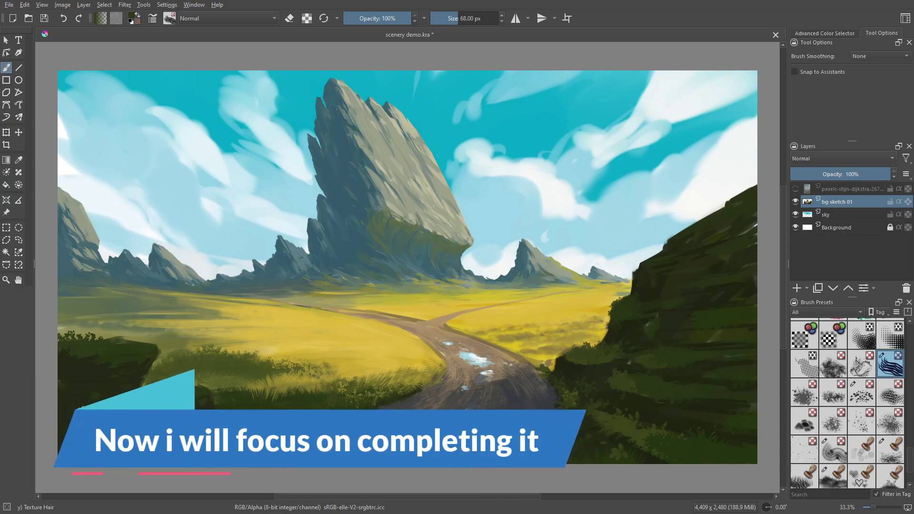
# Brush grass tufts onto the left bank's top, the right cliff's outline and the growth at its foot
pyautogui.moveTo(124, 344)
pyautogui.mouseDown()
pyautogui.moveTo(153, 347)
pyautogui.moveTo(150, 358)
pyautogui.moveTo(103, 333)
pyautogui.mouseUp()
pyautogui.moveTo(99, 341); pyautogui.dragTo(96, 333)
pyautogui.moveTo(409, 305); pyautogui.dragTo(361, 284)
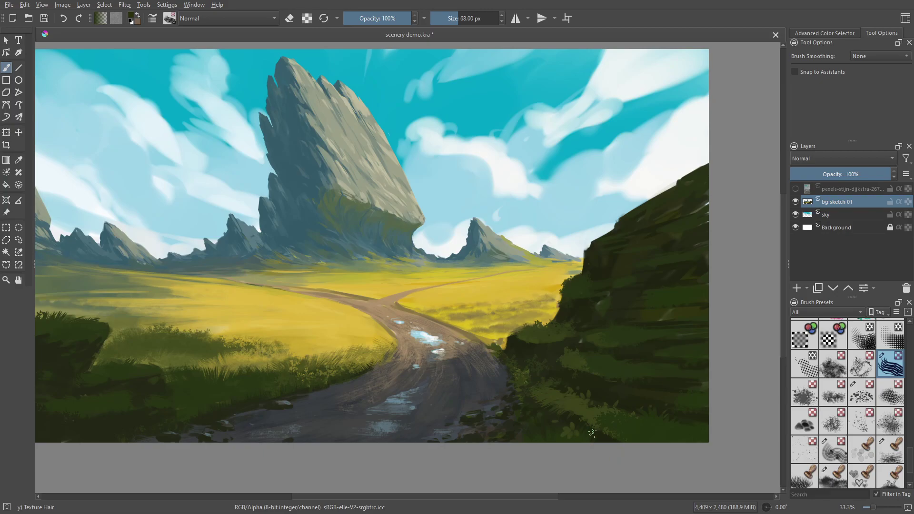
pyautogui.moveTo(589, 256); pyautogui.dragTo(588, 243)
pyautogui.keyDown('ctrl'); pyautogui.click(537, 330); pyautogui.keyUp('ctrl')
pyautogui.moveTo(520, 332); pyautogui.dragTo(512, 334)
# Sample road colours and brush hair texture over the road's left edge and the shadowed puddle
pyautogui.keyDown('ctrl'); pyautogui.click(467, 342); pyautogui.keyUp('ctrl')
pyautogui.keyDown('ctrl'); pyautogui.click(375, 368); pyautogui.keyUp('ctrl')
pyautogui.moveTo(374, 367); pyautogui.dragTo(365, 369)
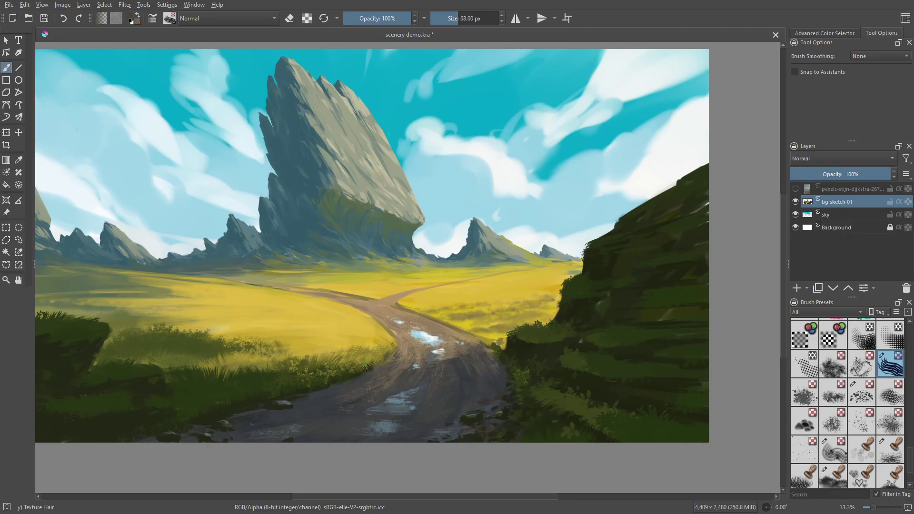
pyautogui.keyDown('ctrl'); pyautogui.click(327, 387); pyautogui.keyUp('ctrl')
pyautogui.keyDown('ctrl'); pyautogui.click(391, 400); pyautogui.keyUp('ctrl')
pyautogui.moveTo(383, 401); pyautogui.dragTo(370, 405)
# Try Texture Hair grass strokes along the right cliff's upper outline and undo them
pyautogui.keyDown('ctrl'); pyautogui.click(643, 202); pyautogui.keyUp('ctrl')
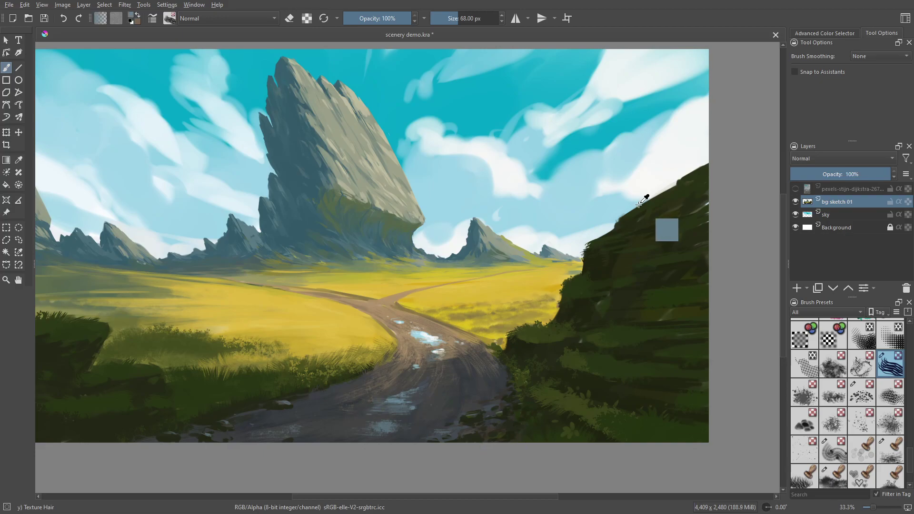
pyautogui.moveTo(680, 186)
pyautogui.mouseDown()
pyautogui.moveTo(697, 182)
pyautogui.moveTo(669, 186)
pyautogui.mouseUp()
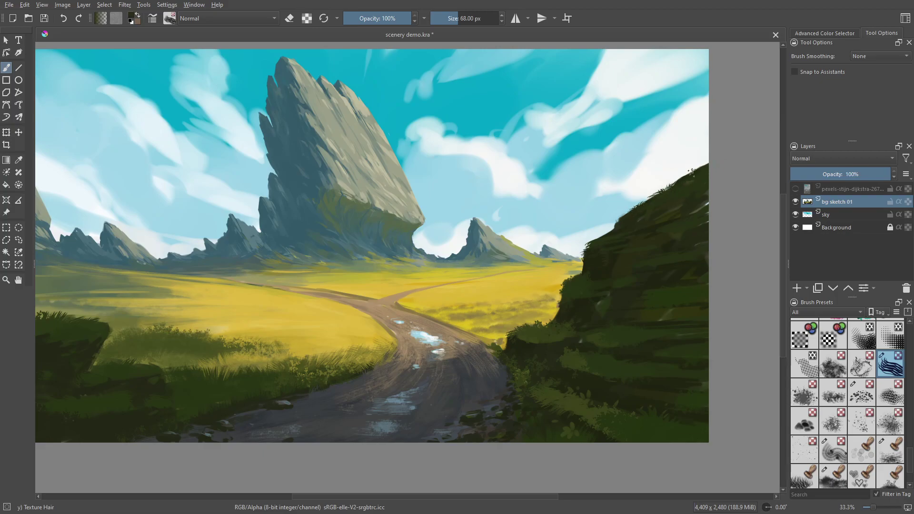
pyautogui.hotkey('ctrl', 'z')
pyautogui.hotkey('ctrl', 'z')
pyautogui.hotkey('ctrl', 'z')
pyautogui.hotkey('ctrl', 'z')
pyautogui.hotkey('ctrl', 'z')
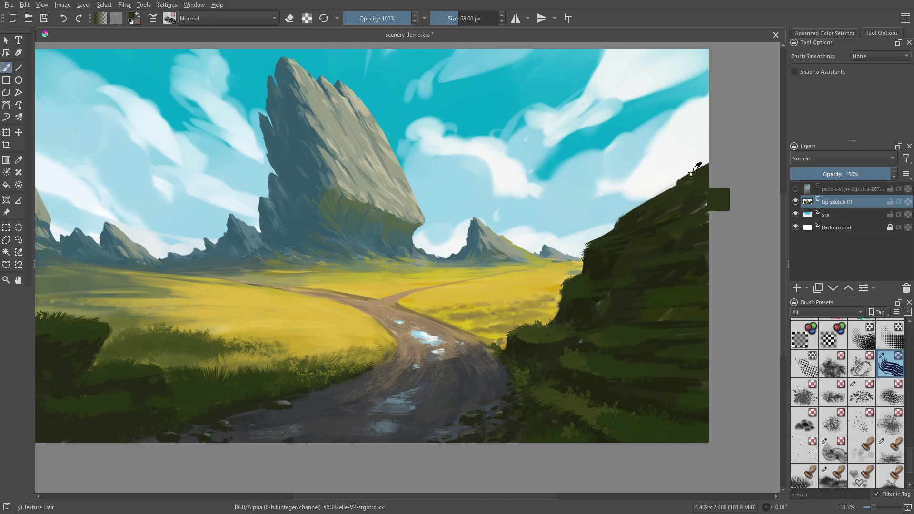
# Reduce the Texture Hair brush to 63 px and brush sampled yellow texture across the right field
pyautogui.keyDown('ctrl'); pyautogui.click(474, 299); pyautogui.keyUp('ctrl')
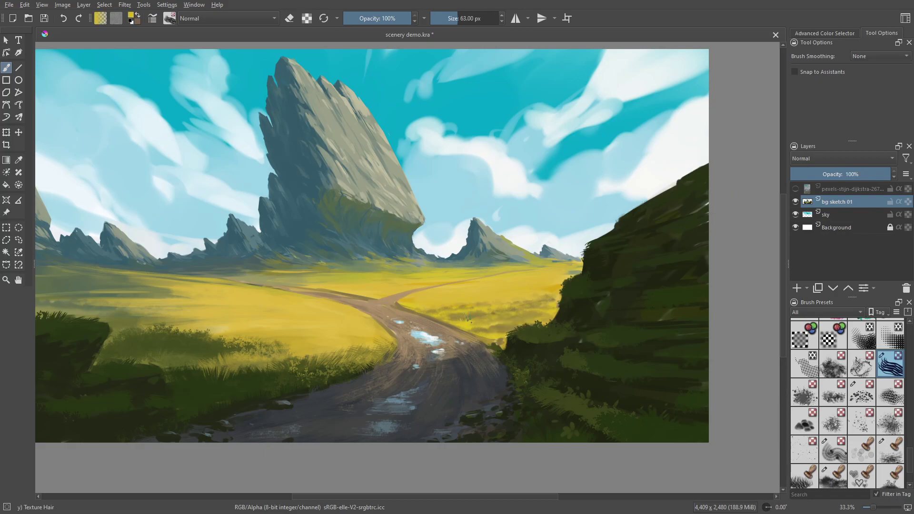
pyautogui.press('[')
pyautogui.keyDown('ctrl'); pyautogui.click(481, 334); pyautogui.keyUp('ctrl')
# Brush fine grass texture into the left field with sampled yellow and green tones at 44 px
pyautogui.keyDown('ctrl'); pyautogui.click(132, 309); pyautogui.keyUp('ctrl')
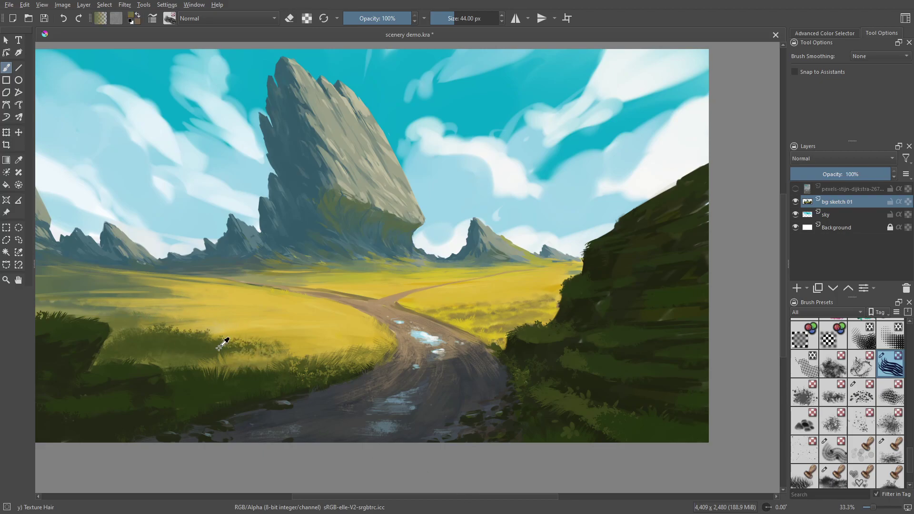
pyautogui.keyDown('ctrl'); pyautogui.click(243, 376); pyautogui.keyUp('ctrl')
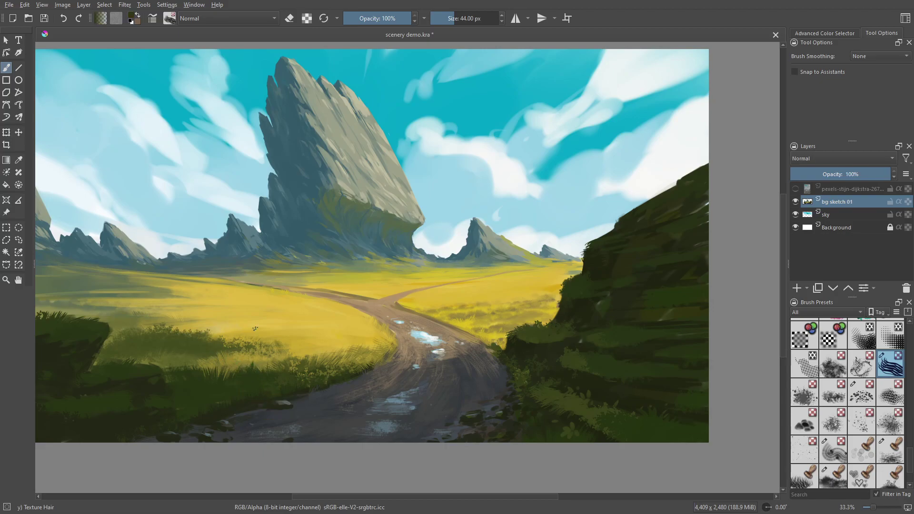
pyautogui.keyDown('ctrl'); pyautogui.click(436, 289); pyautogui.keyUp('ctrl')
# Enlarge the Texture Hair brush to 78 px and brush sampled green and yellow grass along the left field's lower edge
pyautogui.hotkey('ctrl', '-')
pyautogui.hotkey('ctrl', '-')
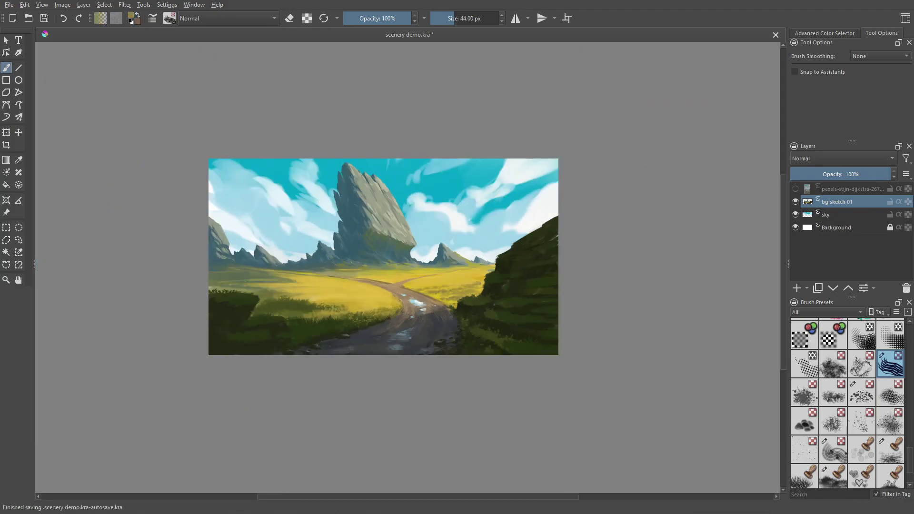
pyautogui.hotkey('ctrl', '+')
pyautogui.hotkey('ctrl', '+')
pyautogui.keyDown('ctrl'); pyautogui.click(295, 374); pyautogui.keyUp('ctrl')
pyautogui.press(']')
pyautogui.press(']')
pyautogui.press(']')
pyautogui.press(']')
pyautogui.press(']')
pyautogui.press(']')
pyautogui.press(']')
pyautogui.press(']')
pyautogui.keyDown('ctrl'); pyautogui.click(264, 358); pyautogui.keyUp('ctrl')
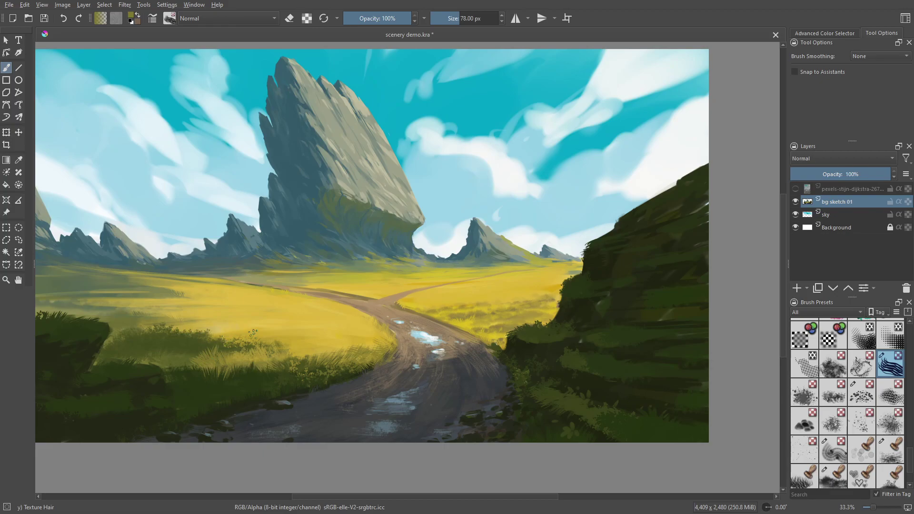
pyautogui.keyDown('ctrl'); pyautogui.click(363, 348); pyautogui.keyUp('ctrl')
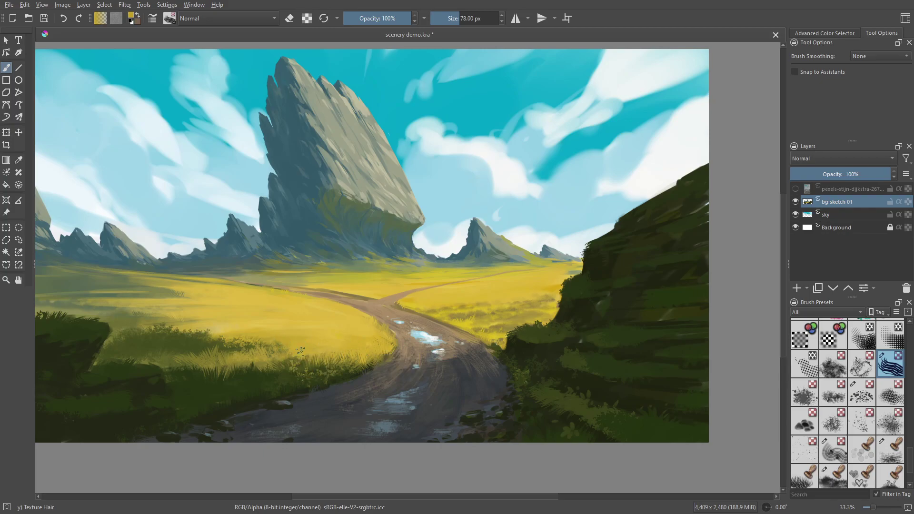
pyautogui.keyDown('ctrl'); pyautogui.click(326, 369); pyautogui.keyUp('ctrl')
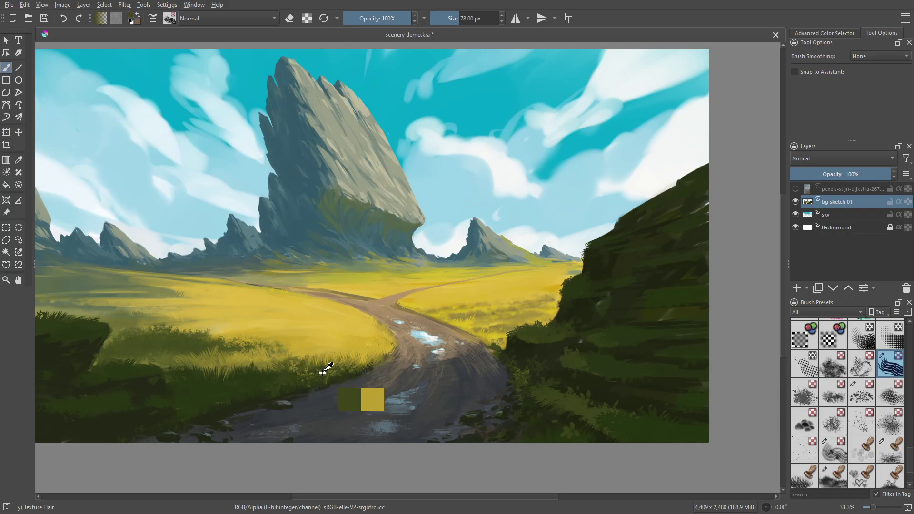
# Brush grass blades into the shadowed left bank with sampled green, reducing the brush to 51 px
pyautogui.moveTo(208, 406)
pyautogui.mouseDown()
pyautogui.moveTo(200, 393)
pyautogui.moveTo(212, 391)
pyautogui.mouseUp()
pyautogui.keyDown('ctrl'); pyautogui.click(216, 396); pyautogui.keyUp('ctrl')
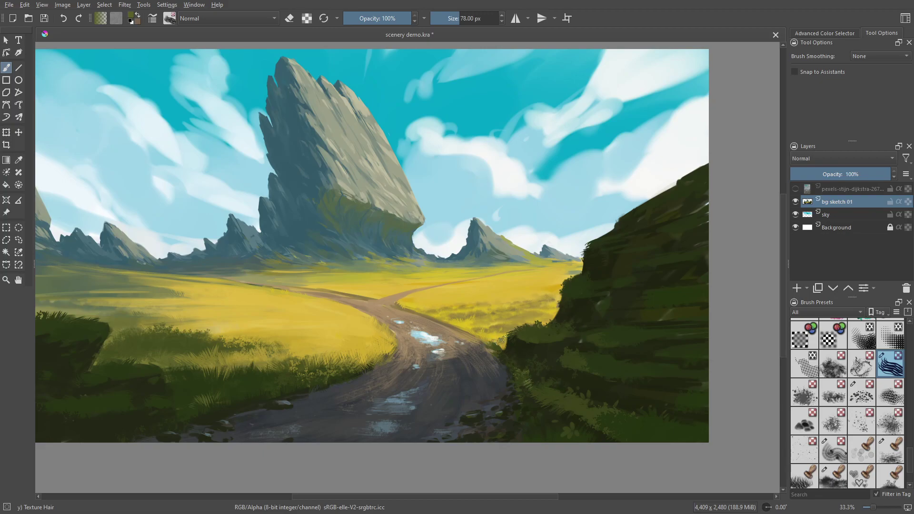
pyautogui.press('[')
pyautogui.press('-')
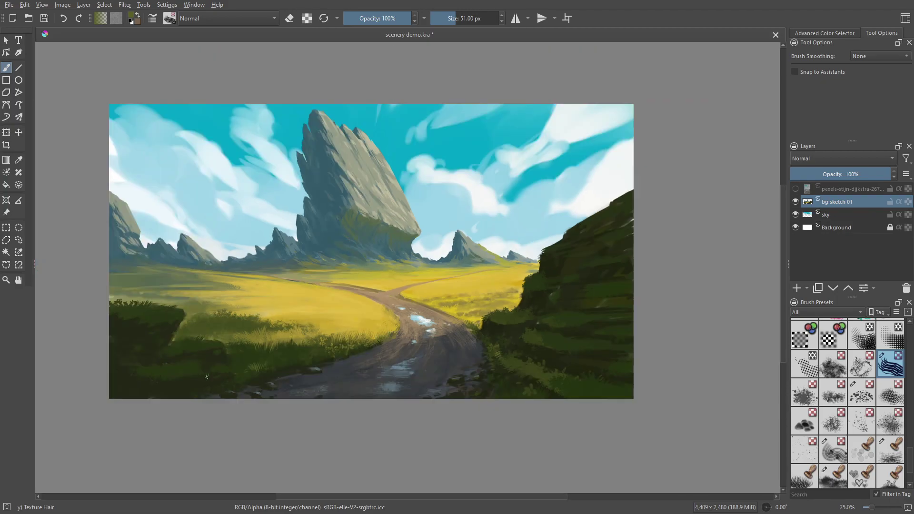
# Try 35 px Texture Hair strokes with sampled road and puddle colours beside the lower puddle and undo the last stroke
pyautogui.keyDown('ctrl'); pyautogui.click(448, 288); pyautogui.keyUp('ctrl')
pyautogui.press('[')
pyautogui.press('[')
pyautogui.press('[')
pyautogui.press('[')
pyautogui.press('[')
pyautogui.press('+')
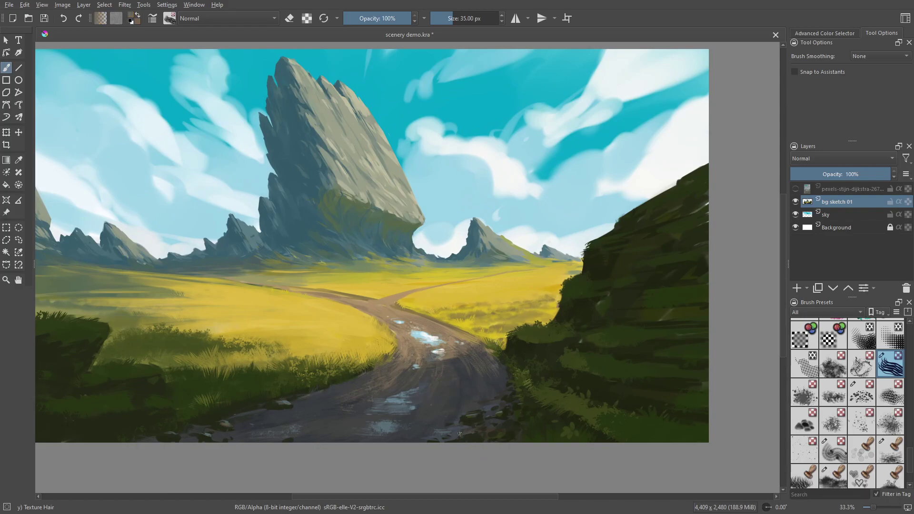
pyautogui.keyDown('ctrl'); pyautogui.click(432, 432); pyautogui.keyUp('ctrl')
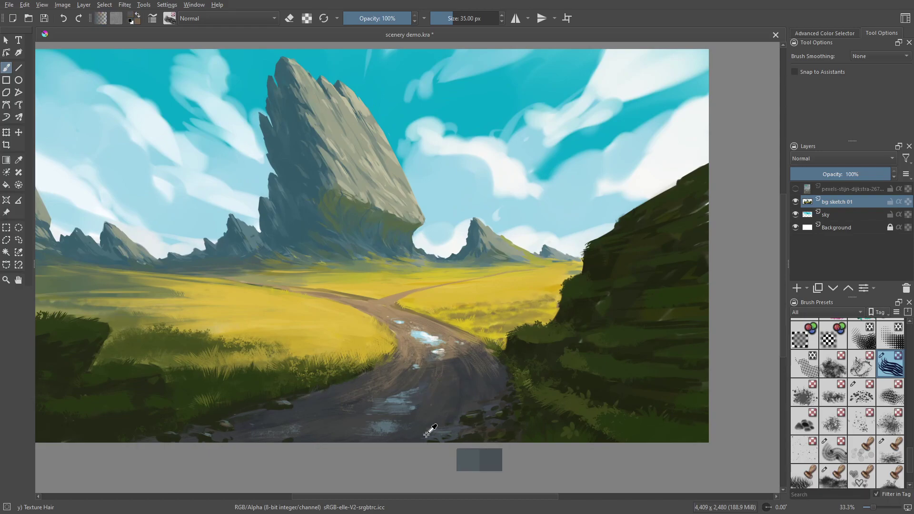
pyautogui.keyDown('ctrl'); pyautogui.click(394, 427); pyautogui.keyUp('ctrl')
pyautogui.moveTo(421, 431); pyautogui.dragTo(448, 428)
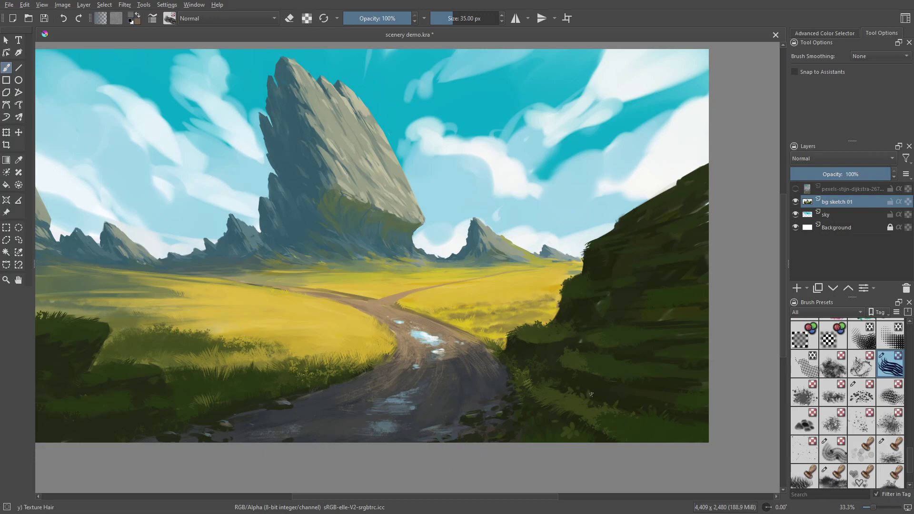
pyautogui.hotkey('ctrl', 'z')
# Switch to the sky layer with the Blend paint detail brush at 154 px and sample the right-hand cloud colours
pyautogui.press('-')
pyautogui.press('-')
pyautogui.click(834, 217)
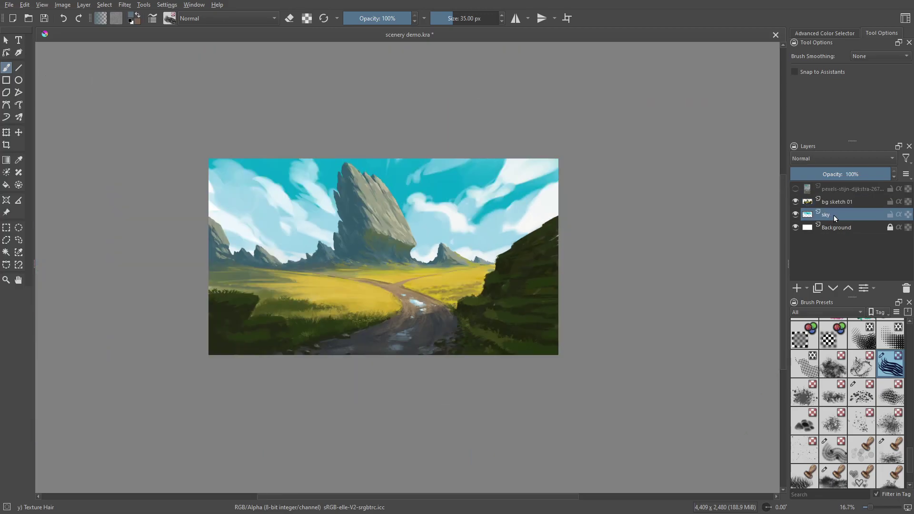
pyautogui.rightClick(505, 261)
pyautogui.click(566, 238)
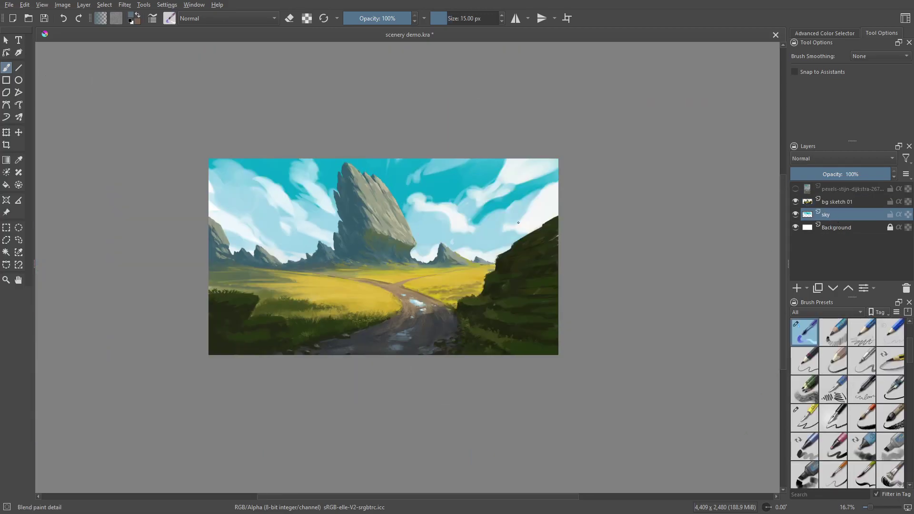
pyautogui.press(']')
pyautogui.press(']')
pyautogui.press(']')
pyautogui.press(']')
pyautogui.press(']')
pyautogui.press(']')
pyautogui.press(']')
pyautogui.press(']')
pyautogui.press(']')
pyautogui.press(']')
pyautogui.press(']')
pyautogui.press(']')
pyautogui.press(']')
pyautogui.press(']')
pyautogui.press(']')
pyautogui.press(']')
pyautogui.keyDown('ctrl'); pyautogui.click(542, 195); pyautogui.keyUp('ctrl')
pyautogui.keyDown('ctrl'); pyautogui.click(504, 214); pyautogui.keyUp('ctrl')
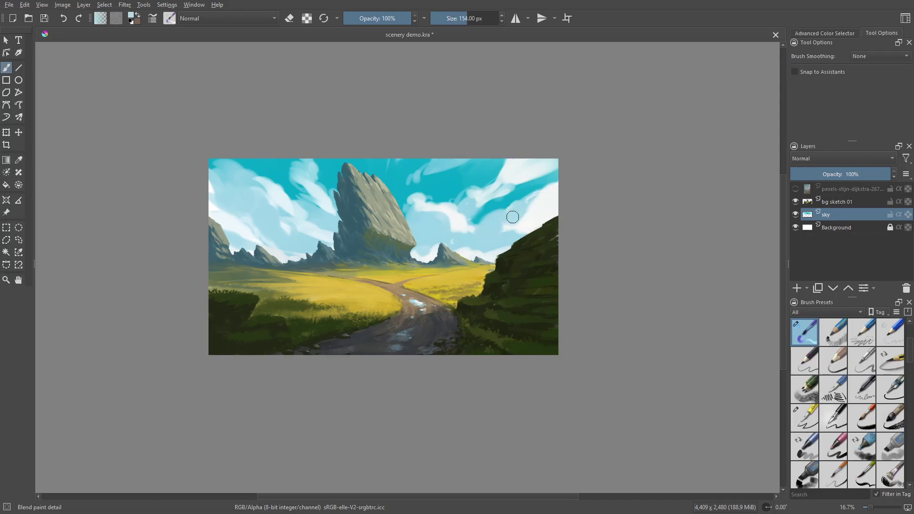
# Enlarge the brush to 300 px and paint pale cloud tones across the lower right sky above the cliff and distant peak
pyautogui.press(']')
pyautogui.press(']')
pyautogui.press(']')
pyautogui.press(']')
pyautogui.press(']')
pyautogui.press(']')
pyautogui.press(']')
pyautogui.press(']')
pyautogui.press(']')
pyautogui.press(']')
pyautogui.press(']')
pyautogui.moveTo(514, 221); pyautogui.dragTo(520, 227)
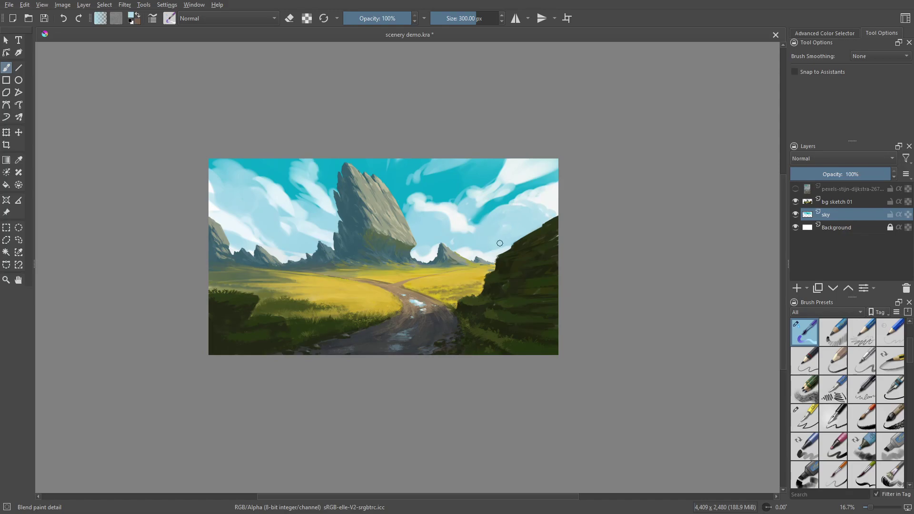
pyautogui.moveTo(476, 246)
pyautogui.mouseDown()
pyautogui.moveTo(453, 230)
pyautogui.moveTo(455, 219)
pyautogui.moveTo(478, 227)
pyautogui.moveTo(541, 198)
pyautogui.moveTo(481, 200)
pyautogui.moveTo(500, 167)
pyautogui.moveTo(500, 181)
pyautogui.moveTo(504, 166)
pyautogui.moveTo(465, 195)
pyautogui.moveTo(473, 179)
pyautogui.moveTo(442, 200)
pyautogui.moveTo(401, 203)
pyautogui.moveTo(410, 195)
pyautogui.moveTo(445, 227)
pyautogui.moveTo(444, 204)
pyautogui.moveTo(457, 214)
pyautogui.mouseUp()
pyautogui.keyDown('ctrl'); pyautogui.click(402, 192); pyautogui.keyUp('ctrl')
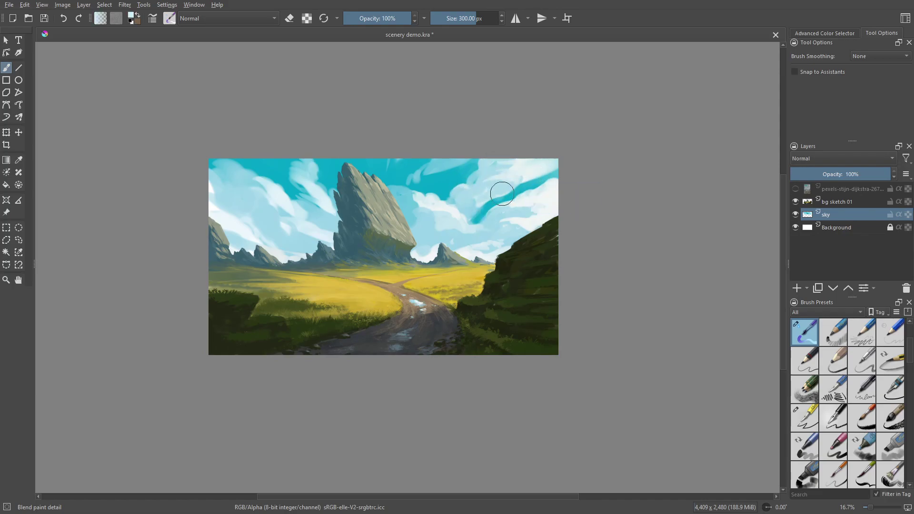
# Paint sampled turquoise and pale blue wisps across the upper sky between the big rock and the right-hand clouds
pyautogui.keyDown('ctrl'); pyautogui.click(460, 168); pyautogui.keyUp('ctrl')
pyautogui.moveTo(466, 166)
pyautogui.mouseDown()
pyautogui.moveTo(394, 183)
pyautogui.moveTo(431, 180)
pyautogui.moveTo(406, 180)
pyautogui.moveTo(410, 168)
pyautogui.mouseUp()
pyautogui.keyDown('ctrl'); pyautogui.click(479, 181); pyautogui.keyUp('ctrl')
pyautogui.keyDown('ctrl'); pyautogui.click(424, 184); pyautogui.keyUp('ctrl')
pyautogui.keyDown('ctrl'); pyautogui.click(424, 185); pyautogui.keyUp('ctrl')
pyautogui.keyDown('ctrl'); pyautogui.click(414, 174); pyautogui.keyUp('ctrl')
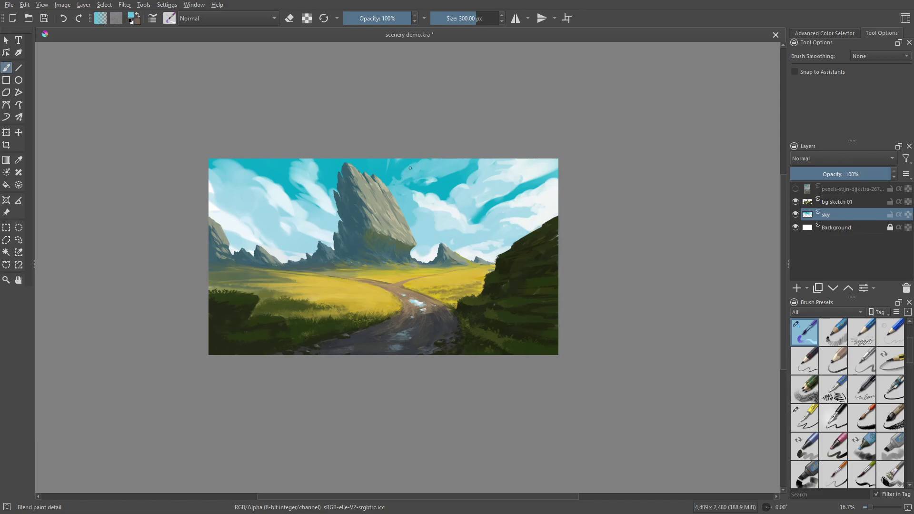
pyautogui.keyDown('ctrl'); pyautogui.click(397, 166); pyautogui.keyUp('ctrl')
pyautogui.keyDown('ctrl'); pyautogui.click(472, 195); pyautogui.keyUp('ctrl')
pyautogui.keyDown('ctrl'); pyautogui.click(481, 163); pyautogui.keyUp('ctrl')
pyautogui.keyDown('ctrl'); pyautogui.click(525, 182); pyautogui.keyUp('ctrl')
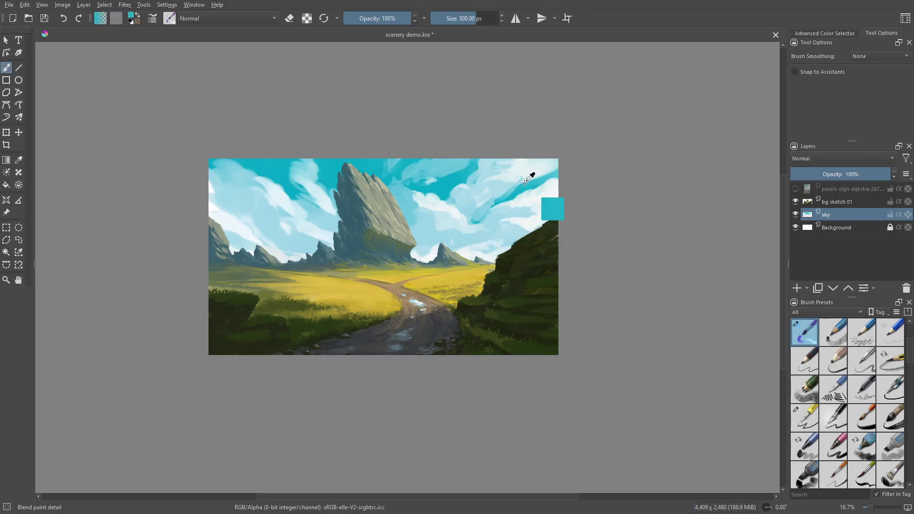
# Reshape the blue gap between the clouds at the sky's upper right edge with sampled sky and cloud colours
pyautogui.keyDown('ctrl'); pyautogui.click(524, 174); pyautogui.keyUp('ctrl')
pyautogui.moveTo(524, 179)
pyautogui.mouseDown()
pyautogui.moveTo(512, 189)
pyautogui.moveTo(554, 168)
pyautogui.moveTo(541, 185)
pyautogui.moveTo(543, 177)
pyautogui.mouseUp()
pyautogui.keyDown('ctrl'); pyautogui.click(539, 181); pyautogui.keyUp('ctrl')
pyautogui.keyDown('ctrl'); pyautogui.click(551, 185); pyautogui.keyUp('ctrl')
pyautogui.keyDown('ctrl'); pyautogui.click(552, 169); pyautogui.keyUp('ctrl')
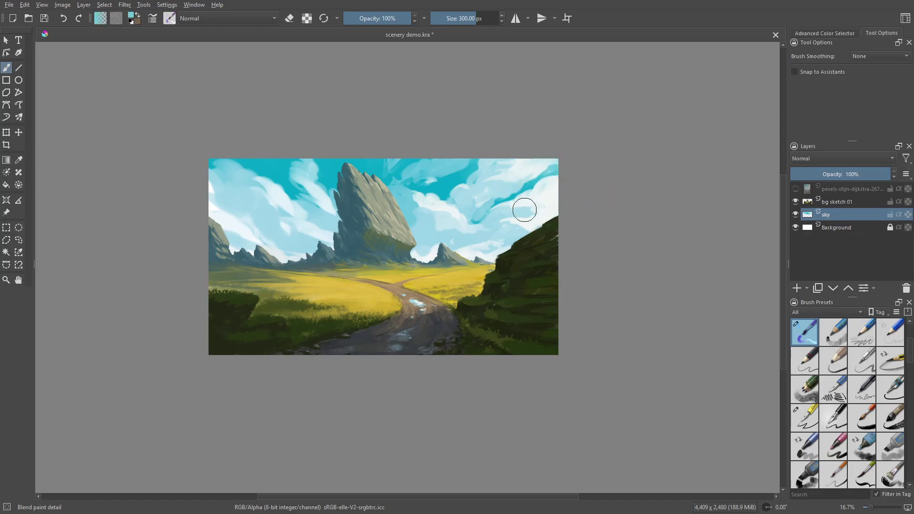
# Paint sampled pale blue and turquoise cloud strokes into the sky just left of the big rock
pyautogui.keyDown('ctrl'); pyautogui.click(323, 197); pyautogui.keyUp('ctrl')
pyautogui.moveTo(309, 169)
pyautogui.mouseDown()
pyautogui.moveTo(329, 195)
pyautogui.moveTo(324, 184)
pyautogui.moveTo(318, 212)
pyautogui.moveTo(286, 172)
pyautogui.moveTo(330, 210)
pyautogui.moveTo(303, 198)
pyautogui.moveTo(289, 155)
pyautogui.moveTo(331, 185)
pyautogui.mouseUp()
pyautogui.keyDown('ctrl'); pyautogui.click(323, 208); pyautogui.keyUp('ctrl')
pyautogui.keyDown('ctrl'); pyautogui.click(319, 184); pyautogui.keyUp('ctrl')
pyautogui.keyDown('ctrl'); pyautogui.click(305, 255); pyautogui.keyUp('ctrl')
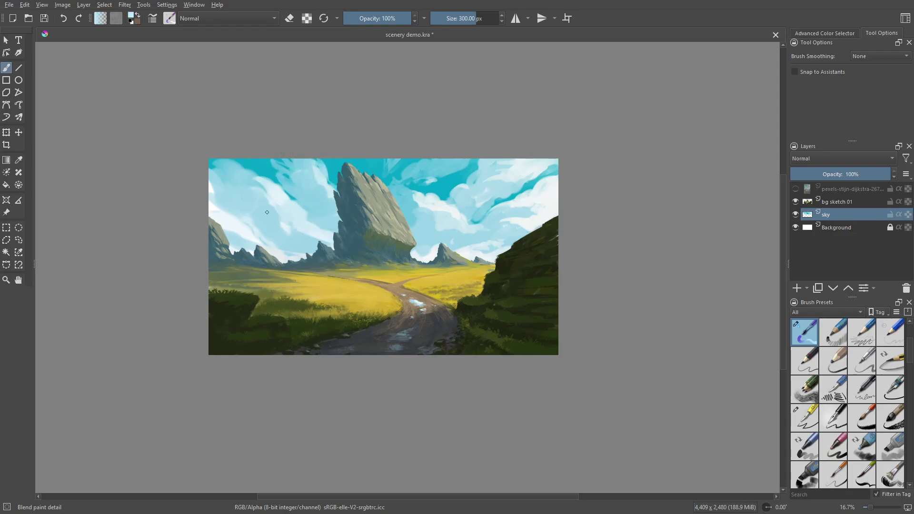
# Rework the clouds across the far left sky with sampled turquoise, pale blue and white tones
pyautogui.keyDown('ctrl'); pyautogui.click(261, 167); pyautogui.keyUp('ctrl')
pyautogui.moveTo(270, 190)
pyautogui.mouseDown()
pyautogui.moveTo(242, 162)
pyautogui.moveTo(261, 173)
pyautogui.mouseUp()
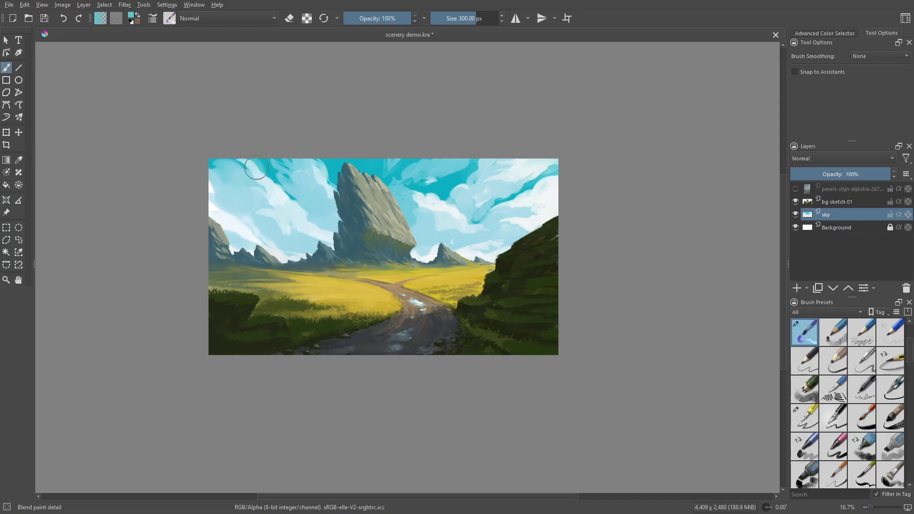
pyautogui.keyDown('ctrl'); pyautogui.click(311, 177); pyautogui.keyUp('ctrl')
pyautogui.moveTo(314, 220)
pyautogui.mouseDown()
pyautogui.moveTo(337, 242)
pyautogui.moveTo(282, 257)
pyautogui.moveTo(314, 254)
pyautogui.moveTo(294, 224)
pyautogui.moveTo(432, 294)
pyautogui.moveTo(235, 250)
pyautogui.mouseUp()
pyautogui.keyDown('ctrl'); pyautogui.click(282, 254); pyautogui.keyUp('ctrl')
pyautogui.keyDown('ctrl'); pyautogui.click(245, 239); pyautogui.keyUp('ctrl')
pyautogui.moveTo(212, 215); pyautogui.dragTo(211, 168)
pyautogui.keyDown('ctrl'); pyautogui.click(219, 174); pyautogui.keyUp('ctrl')
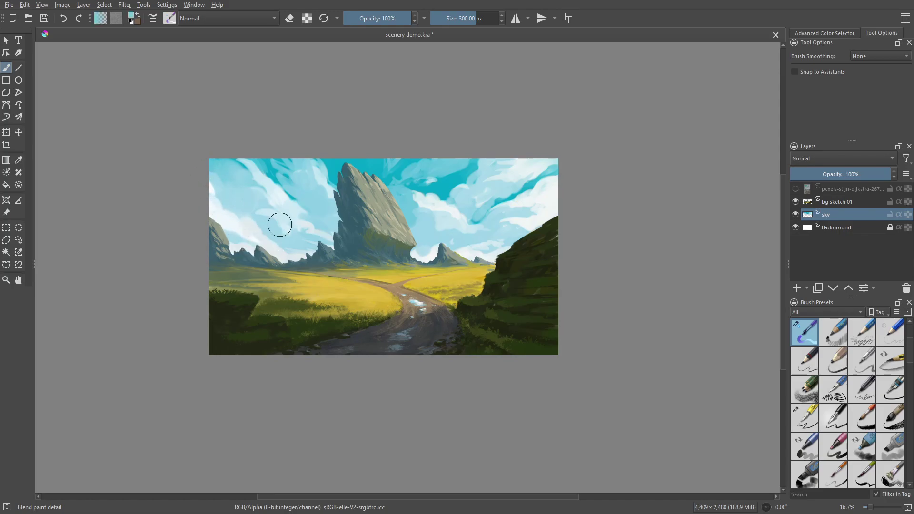
pyautogui.moveTo(280, 225)
pyautogui.mouseDown()
pyautogui.moveTo(230, 163)
pyautogui.moveTo(272, 197)
pyautogui.mouseUp()
# Soften the cloud edges in the right-hand sky using the Blender Basic brush at 188 px
pyautogui.press('2')
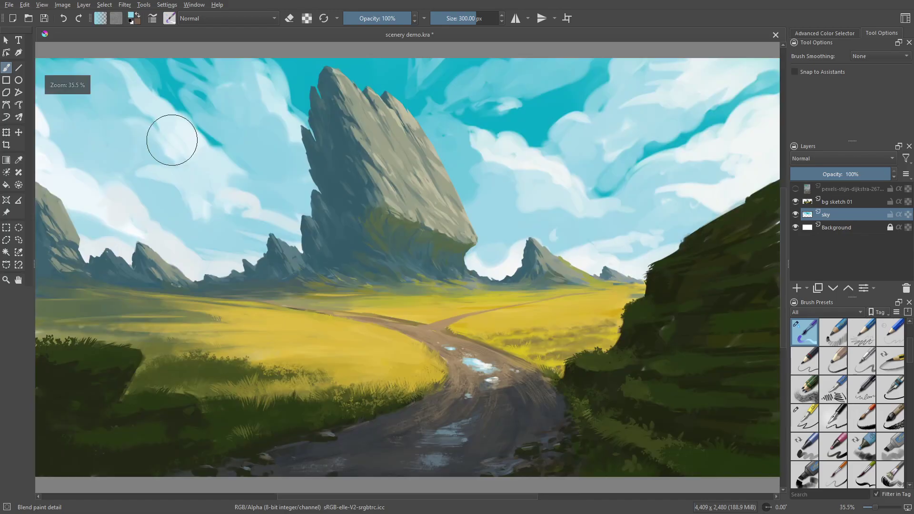
pyautogui.scroll(-1, 172, 140)
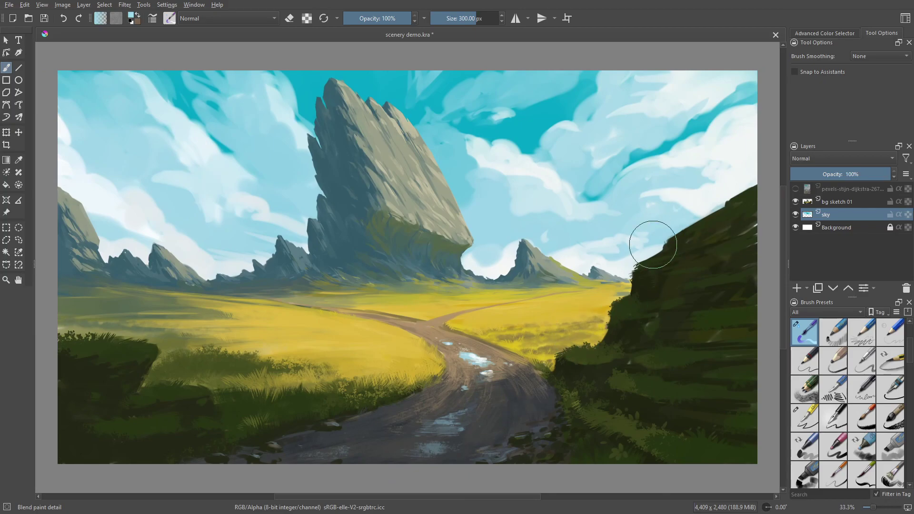
pyautogui.rightClick(455, 287)
pyautogui.click(418, 338)
pyautogui.press(']')
pyautogui.press(']')
pyautogui.press(']')
pyautogui.press(']')
pyautogui.press(']')
pyautogui.press(']')
pyautogui.press(']')
pyautogui.press(']')
pyautogui.press(']')
pyautogui.press(']')
pyautogui.press(']')
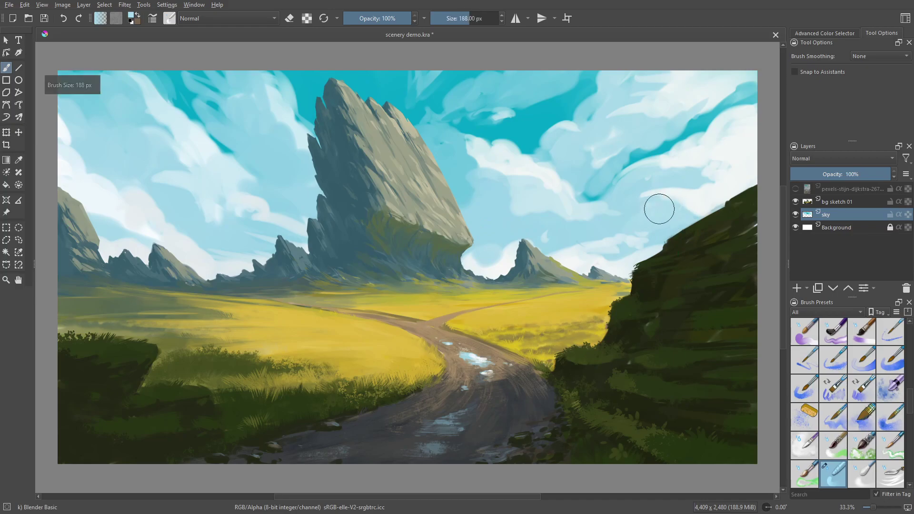
pyautogui.moveTo(559, 229); pyautogui.dragTo(552, 229)
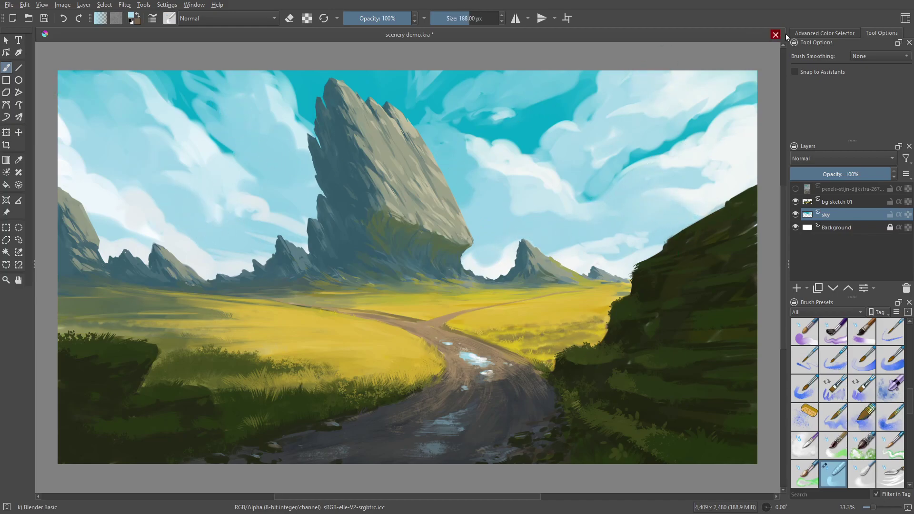
pyautogui.moveTo(805, 216)
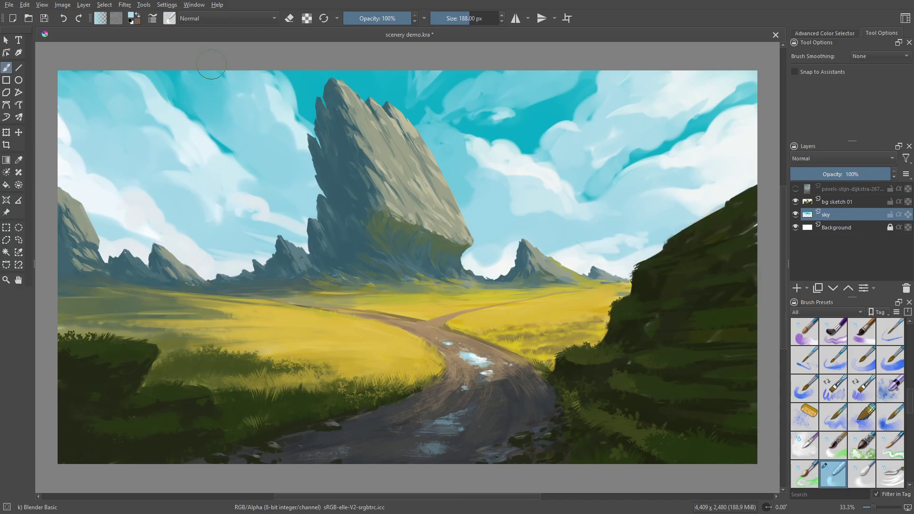
pyautogui.moveTo(601, 171)
pyautogui.mouseDown()
pyautogui.moveTo(680, 108)
pyautogui.moveTo(596, 217)
pyautogui.moveTo(577, 196)
pyautogui.mouseUp()
pyautogui.moveTo(649, 204)
pyautogui.mouseDown()
pyautogui.moveTo(643, 255)
pyautogui.moveTo(562, 259)
pyautogui.moveTo(625, 265)
pyautogui.mouseUp()
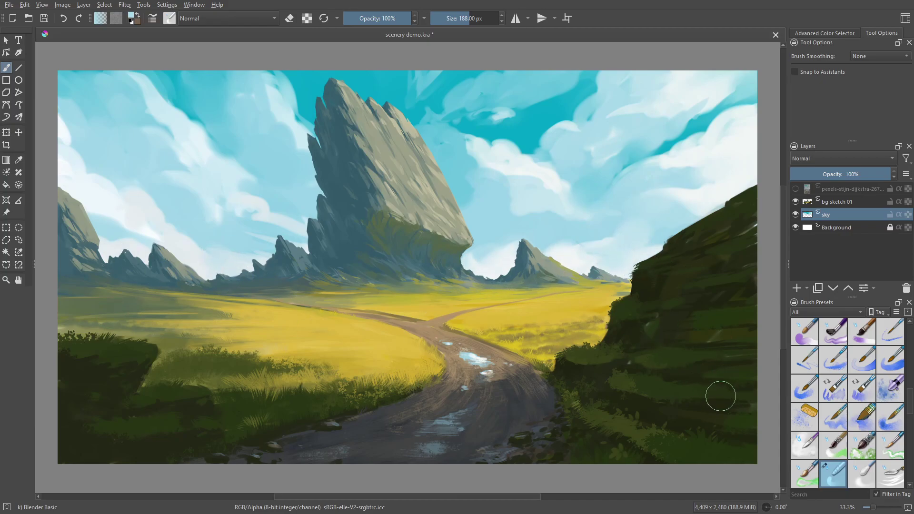
# Return to the bg sketch 01 layer with the Blend paint detail brush and paint sampled dark green over the right cliff's upper face
pyautogui.rightClick(517, 446)
pyautogui.click(827, 202)
pyautogui.click(201, 162)
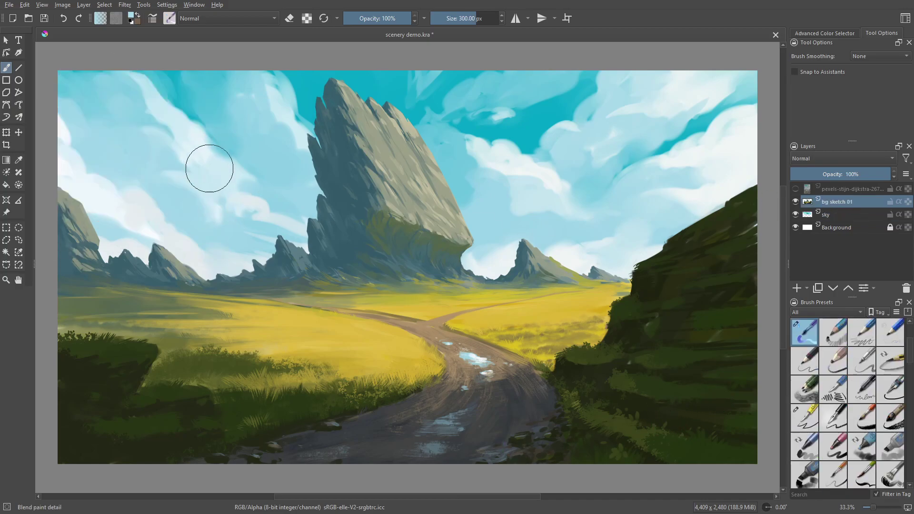
pyautogui.keyDown('ctrl'); pyautogui.click(736, 226); pyautogui.keyUp('ctrl')
pyautogui.moveTo(739, 226)
pyautogui.mouseDown()
pyautogui.moveTo(650, 280)
pyautogui.moveTo(670, 292)
pyautogui.mouseUp()
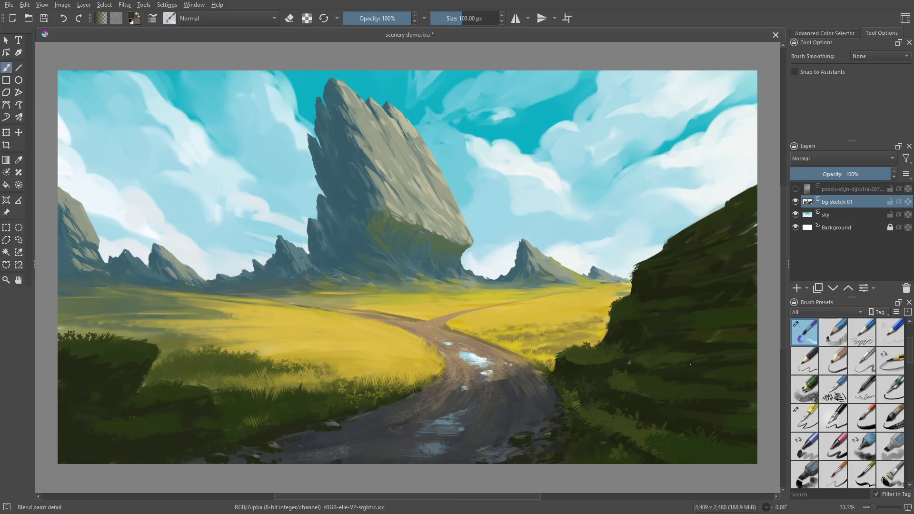
# Sample green from the right cliff and paint small details on its lower face, reducing the brush to 20 px
pyautogui.keyDown('ctrl'); pyautogui.click(680, 368); pyautogui.keyUp('ctrl')
pyautogui.press('[')
pyautogui.press('[')
pyautogui.press('[')
pyautogui.press('[')
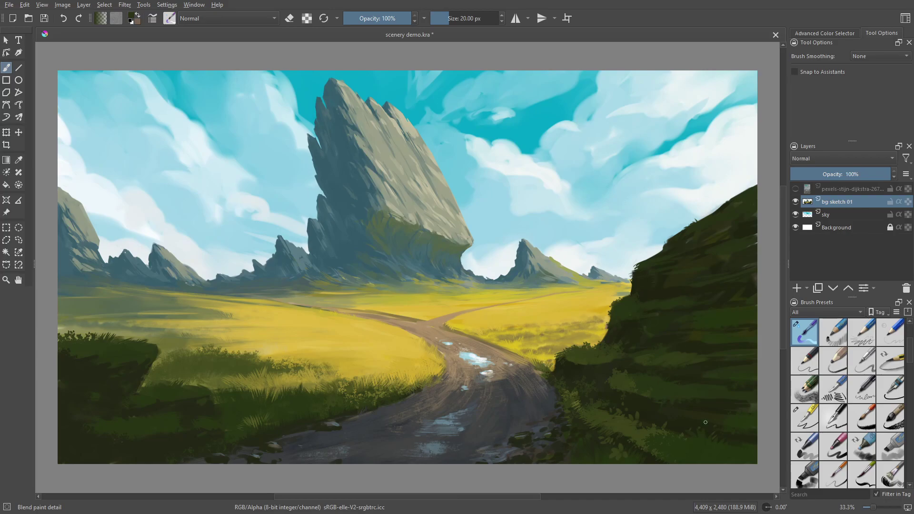
# Enlarge the brush to 110 px and paint sampled dark tones along the bottom of the left bank
pyautogui.rightClick(455, 365)
pyautogui.press(']')
pyautogui.press(']')
pyautogui.press('[')
pyautogui.press('[')
pyautogui.press('[')
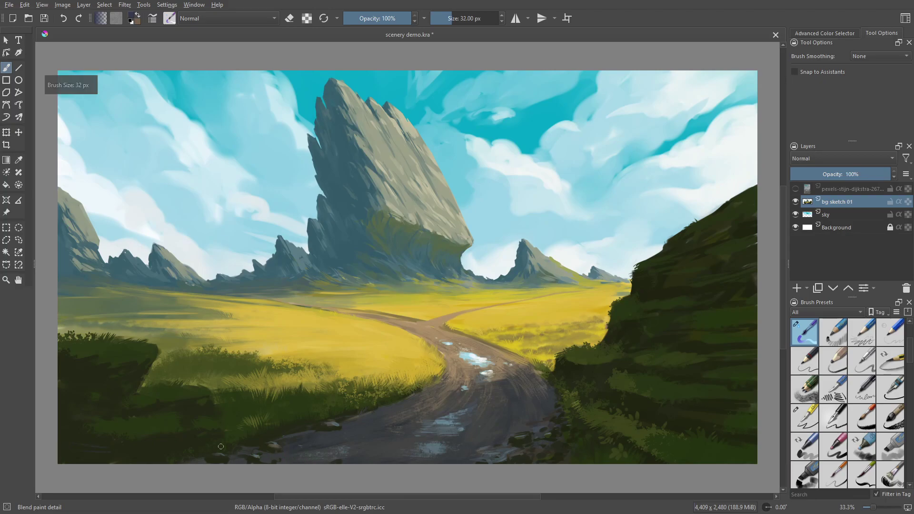
pyautogui.press(']')
pyautogui.press(']')
pyautogui.press(']')
pyautogui.press(']')
pyautogui.press(']')
pyautogui.press(']')
pyautogui.press(']')
pyautogui.press(']')
pyautogui.press(']')
pyautogui.press(']')
pyautogui.press(']')
pyautogui.press(']')
pyautogui.press(']')
pyautogui.press(']')
pyautogui.press(']')
pyautogui.press(']')
pyautogui.press(']')
pyautogui.moveTo(88, 457); pyautogui.dragTo(117, 458)
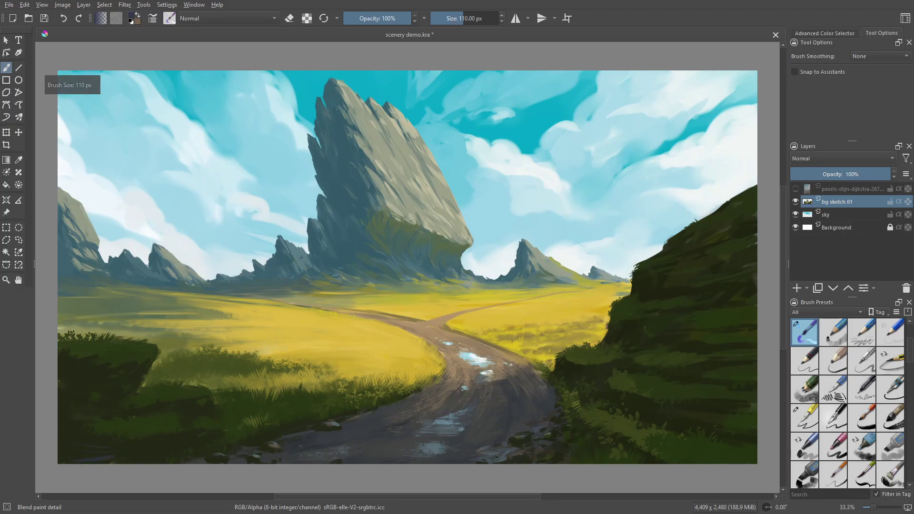
pyautogui.keyDown('ctrl'); pyautogui.click(142, 453); pyautogui.keyUp('ctrl')
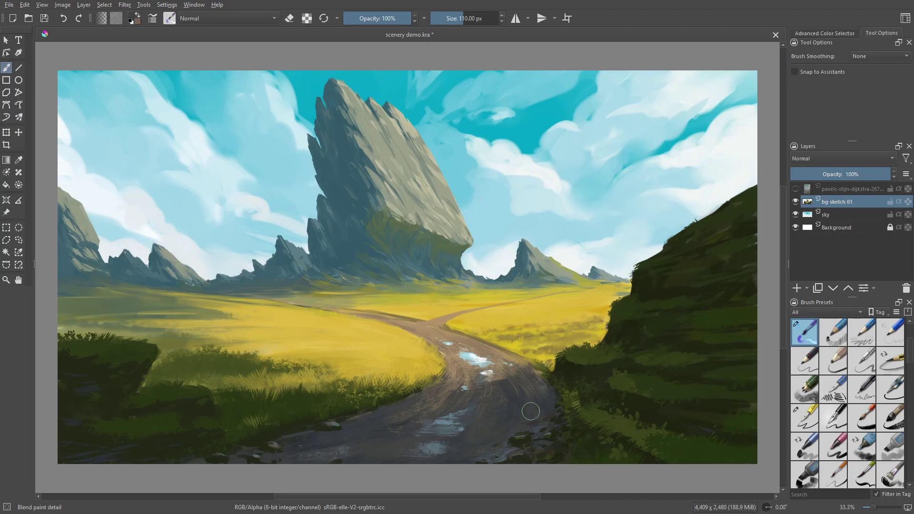
pyautogui.press('2')
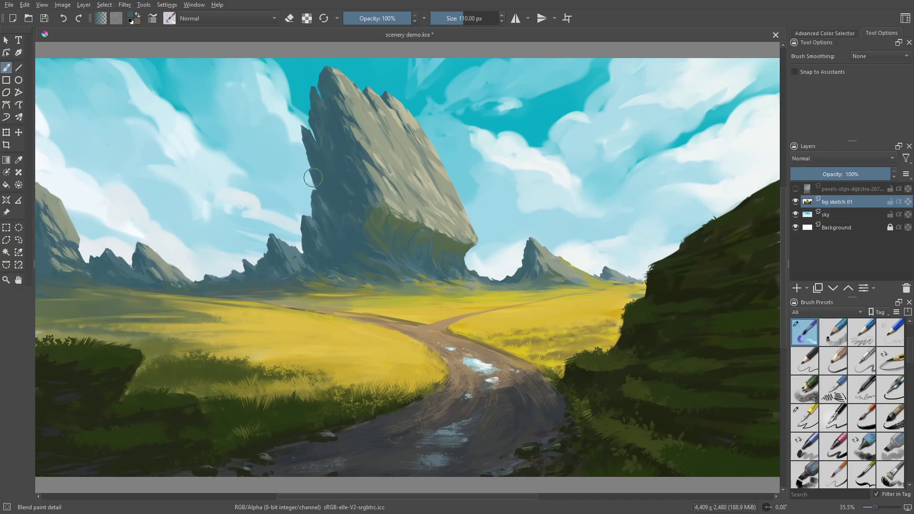
# Reduce the brush to 26 px and paint sampled yellow and green tones into the grass bordering the left side of the road
pyautogui.press('[')
pyautogui.press('[')
pyautogui.press('[')
pyautogui.press('[')
pyautogui.press('[')
pyautogui.press('[')
pyautogui.press('[')
pyautogui.press('[')
pyautogui.press('[')
pyautogui.press('[')
pyautogui.press('[')
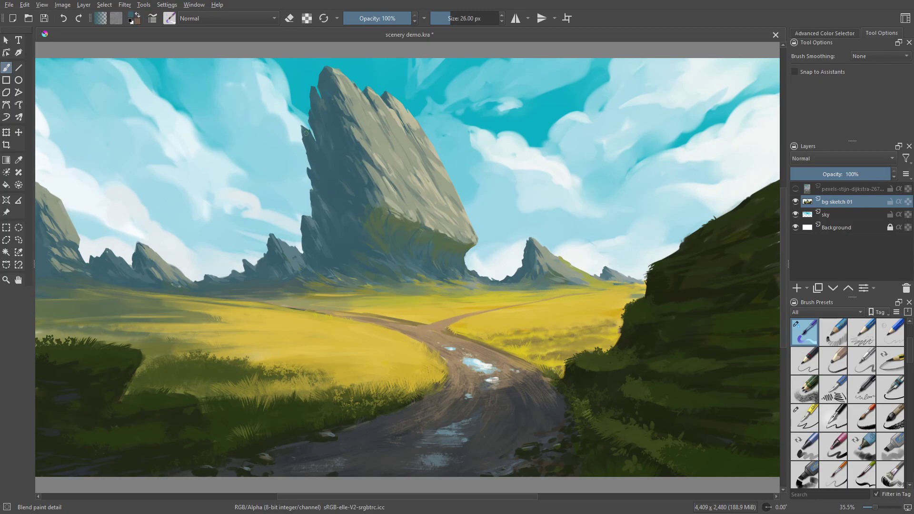
pyautogui.keyDown('ctrl'); pyautogui.click(372, 358); pyautogui.keyUp('ctrl')
pyautogui.keyDown('ctrl'); pyautogui.click(372, 403); pyautogui.keyUp('ctrl')
pyautogui.keyDown('ctrl'); pyautogui.click(373, 383); pyautogui.keyUp('ctrl')
pyautogui.press('-')
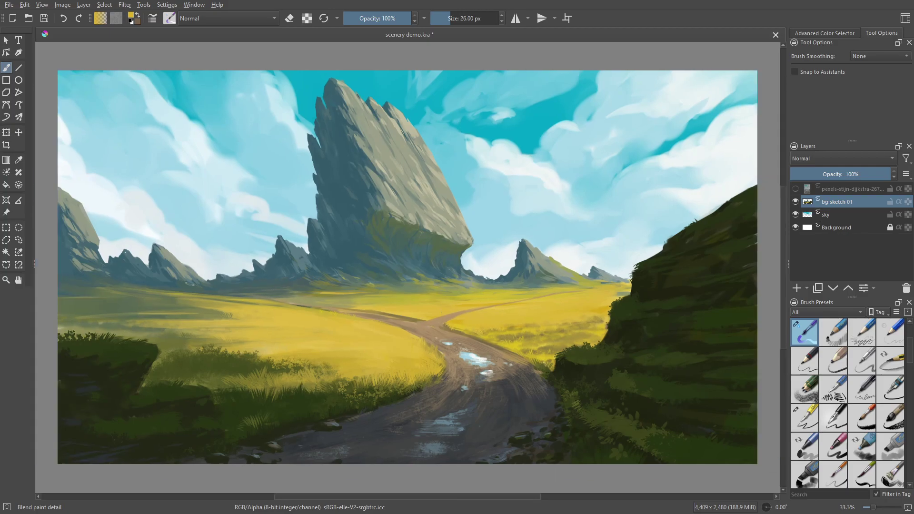
# Switch to the Ink-3 Gpen brush at 13 px and paint small highlights sampled from the puddles on the stones along the road's lower right edge
pyautogui.rightClick(649, 365)
pyautogui.click(668, 416)
pyautogui.keyDown('ctrl'); pyautogui.click(483, 361); pyautogui.keyUp('ctrl')
pyautogui.press('[')
pyautogui.press('[')
pyautogui.press('[')
pyautogui.press('[')
pyautogui.press('[')
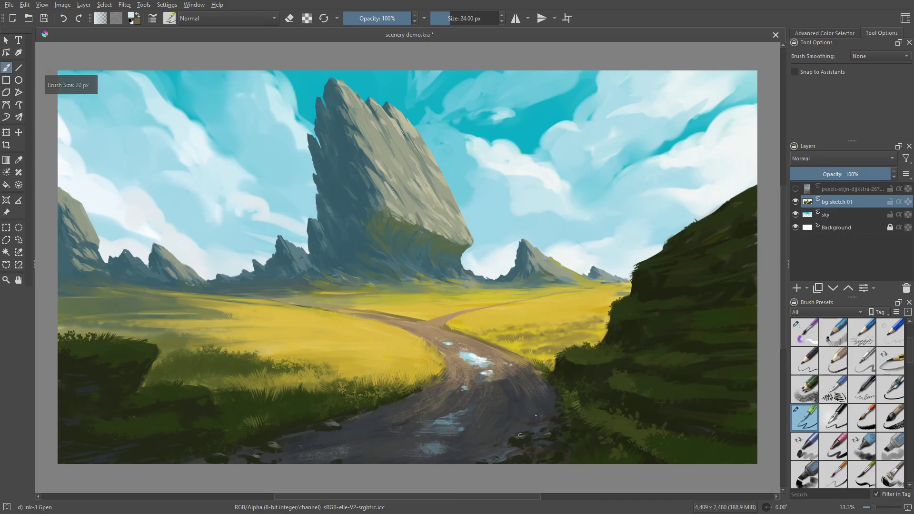
pyautogui.moveTo(518, 435); pyautogui.dragTo(523, 435)
pyautogui.keyDown('ctrl'); pyautogui.click(458, 418); pyautogui.keyUp('ctrl')
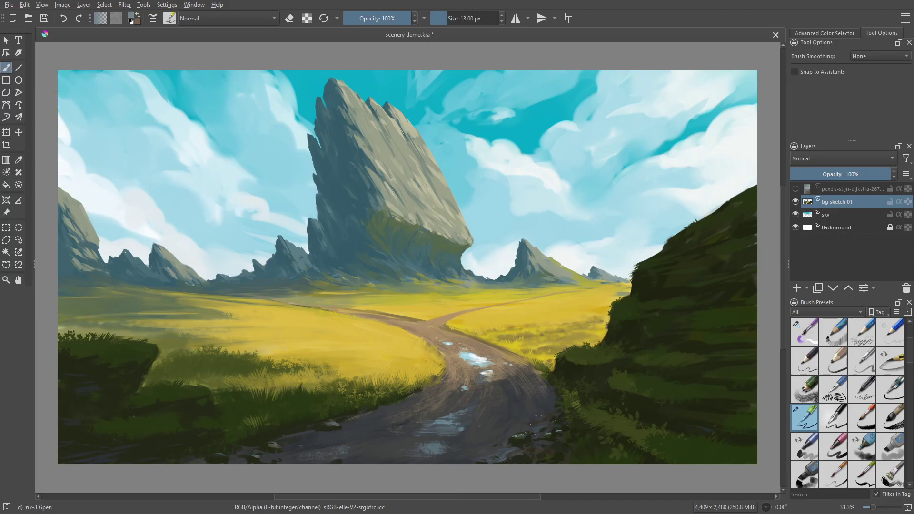
pyautogui.moveTo(512, 458); pyautogui.dragTo(529, 456)
# Paint fine grass blades in sampled dark greens across the lower right bank and touch up the right cliff's upper edge
pyautogui.keyDown('ctrl'); pyautogui.click(541, 453); pyautogui.keyUp('ctrl')
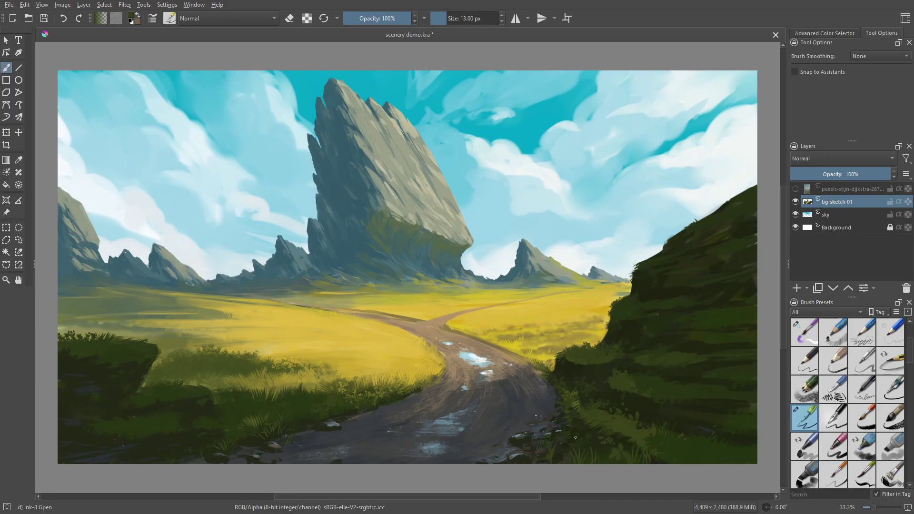
pyautogui.press('-')
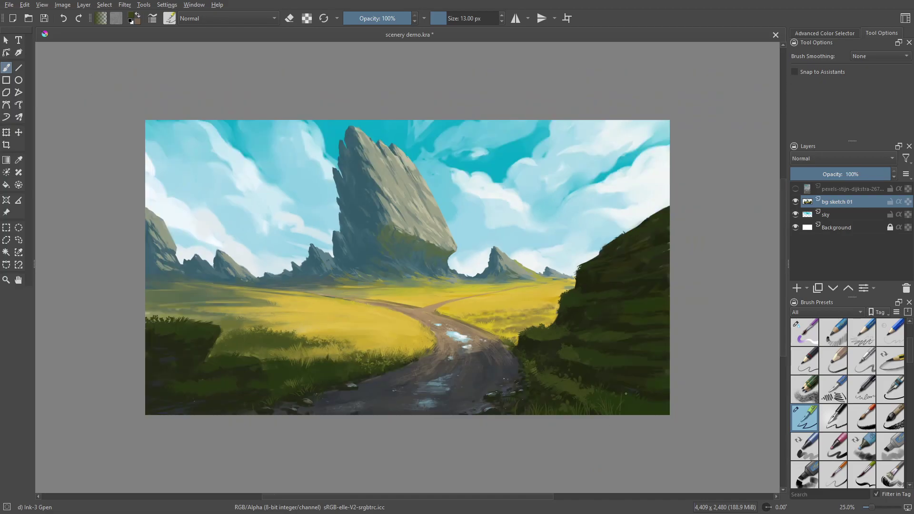
pyautogui.moveTo(627, 411)
pyautogui.mouseDown()
pyautogui.moveTo(612, 378)
pyautogui.moveTo(635, 399)
pyautogui.mouseUp()
pyautogui.keyDown('ctrl'); pyautogui.click(652, 405); pyautogui.keyUp('ctrl')
pyautogui.keyDown('ctrl'); pyautogui.click(580, 364); pyautogui.keyUp('ctrl')
pyautogui.moveTo(609, 246); pyautogui.dragTo(607, 246)
# Sample yellow-green tones from the left field and paint thin grass strokes along its shaded edge
pyautogui.keyDown('ctrl'); pyautogui.click(342, 350); pyautogui.keyUp('ctrl')
pyautogui.moveTo(355, 344); pyautogui.dragTo(363, 342)
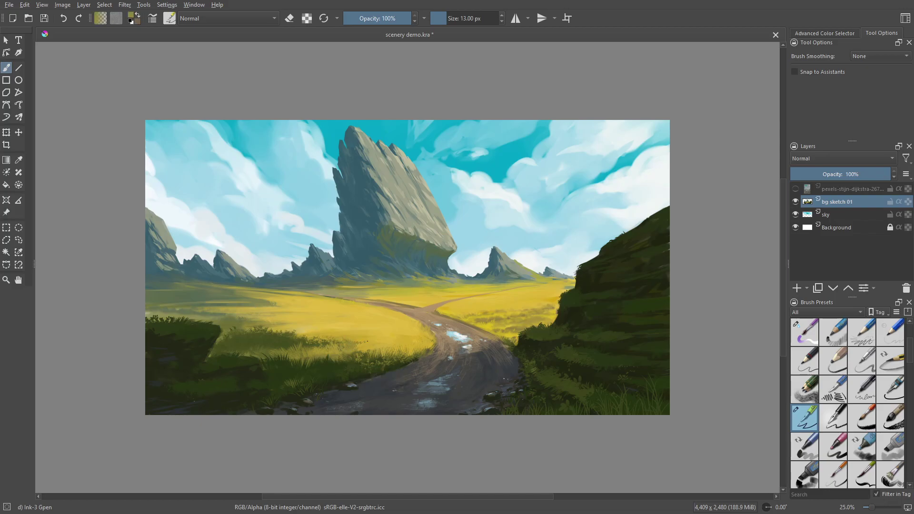
pyautogui.keyDown('ctrl'); pyautogui.click(304, 347); pyautogui.keyUp('ctrl')
pyautogui.keyDown('ctrl'); pyautogui.click(352, 344); pyautogui.keyUp('ctrl')
pyautogui.moveTo(369, 343); pyautogui.dragTo(382, 340)
# Sample colours from the puddles and road and paint small wet highlights on the road's lower left part
pyautogui.keyDown('ctrl'); pyautogui.click(506, 318); pyautogui.keyUp('ctrl')
pyautogui.keyDown('ctrl'); pyautogui.click(470, 333); pyautogui.keyUp('ctrl')
pyautogui.keyDown('ctrl'); pyautogui.click(486, 367); pyautogui.keyUp('ctrl')
pyautogui.moveTo(343, 404); pyautogui.dragTo(373, 408)
pyautogui.keyDown('ctrl'); pyautogui.click(363, 406); pyautogui.keyUp('ctrl')
pyautogui.moveTo(356, 403); pyautogui.dragTo(373, 406)
pyautogui.keyDown('ctrl'); pyautogui.click(389, 401); pyautogui.keyUp('ctrl')
pyautogui.keyDown('ctrl'); pyautogui.click(370, 404); pyautogui.keyUp('ctrl')
# Paint small plants and yellow-green flower details in the left grass and bank, using sampled greens and a lightened tone
pyautogui.keyDown('ctrl'); pyautogui.click(323, 405); pyautogui.keyUp('ctrl')
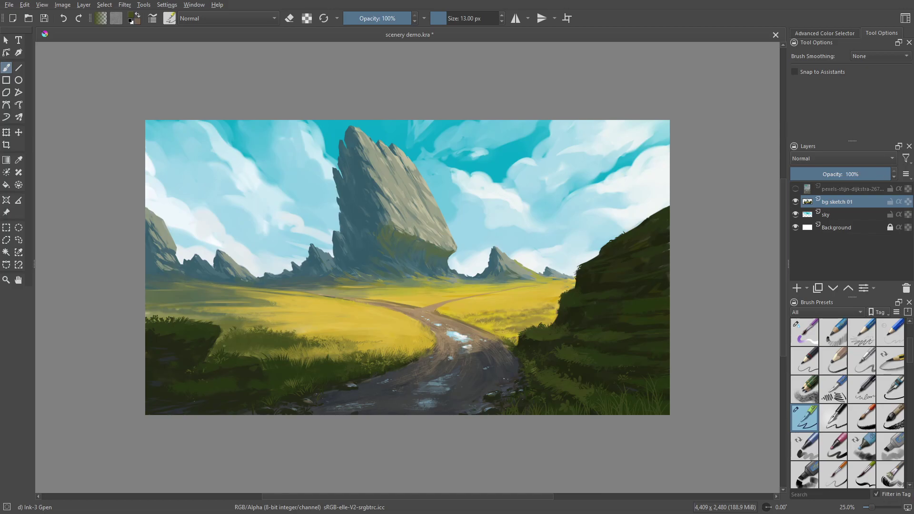
pyautogui.keyDown('ctrl'); pyautogui.click(173, 330); pyautogui.keyUp('ctrl')
pyautogui.keyDown('ctrl'); pyautogui.click(358, 341); pyautogui.keyUp('ctrl')
pyautogui.keyDown('ctrl'); pyautogui.click(328, 335); pyautogui.keyUp('ctrl')
pyautogui.keyDown('ctrl'); pyautogui.click(294, 330); pyautogui.keyUp('ctrl')
pyautogui.keyDown('ctrl'); pyautogui.click(295, 344); pyautogui.keyUp('ctrl')
pyautogui.keyDown('ctrl'); pyautogui.click(357, 364); pyautogui.keyUp('ctrl')
pyautogui.press('l')
pyautogui.keyDown('ctrl'); pyautogui.click(310, 336); pyautogui.keyUp('ctrl')
pyautogui.press('+')
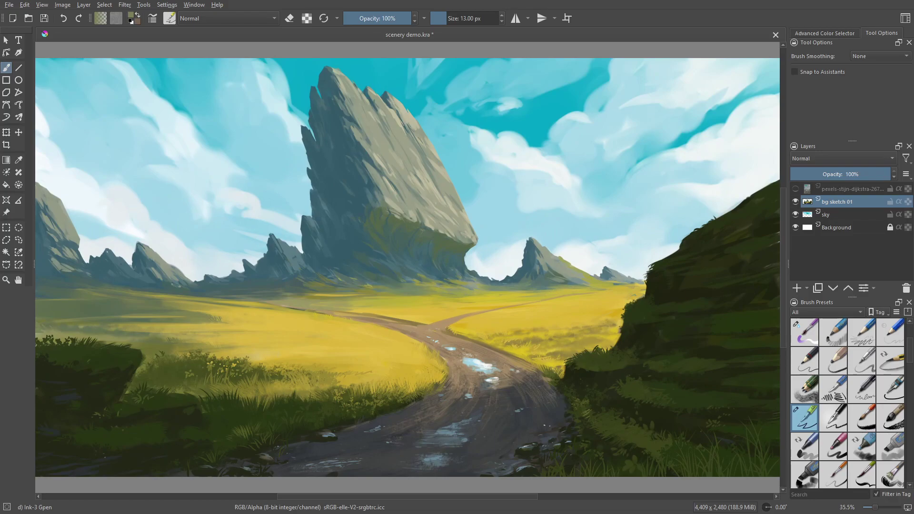
pyautogui.press('-')
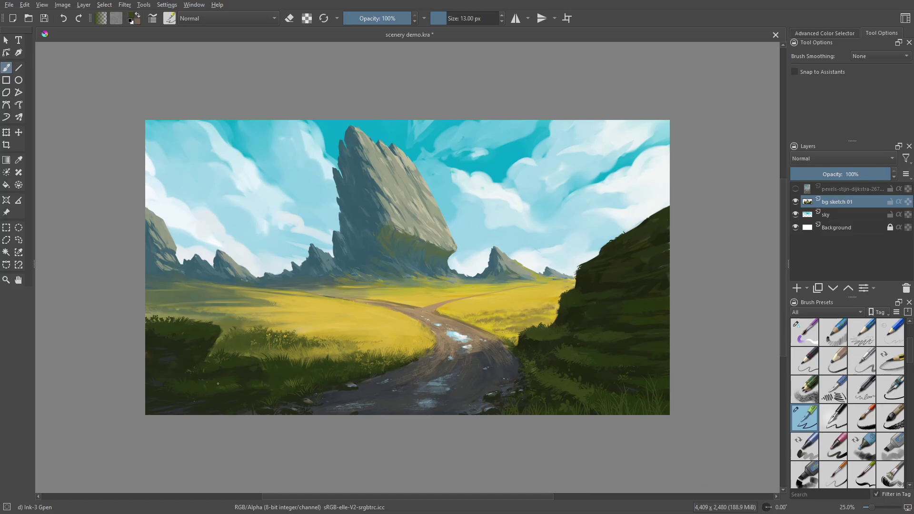
pyautogui.press('+')
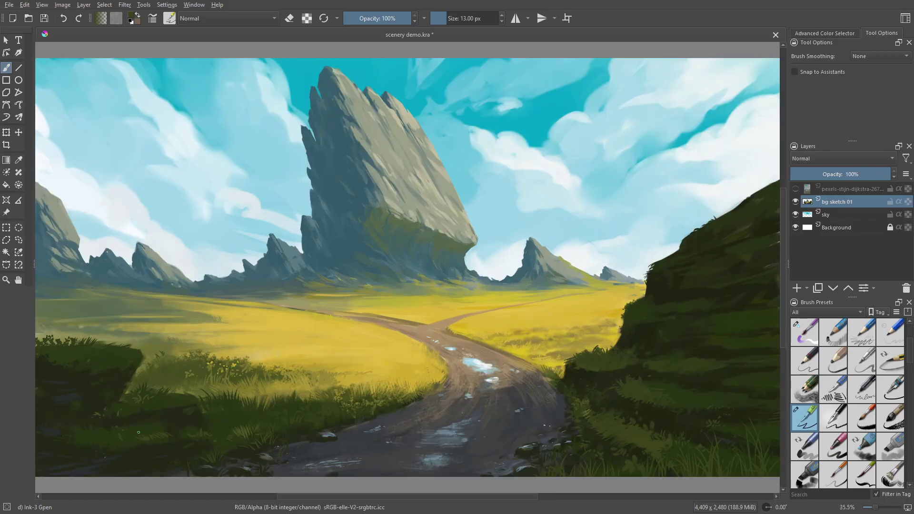
# Save the document and apply the Sharpen filter to the bg sketch 01 layer
pyautogui.hotkey('ctrl', 's')
pyautogui.click(126, 6)
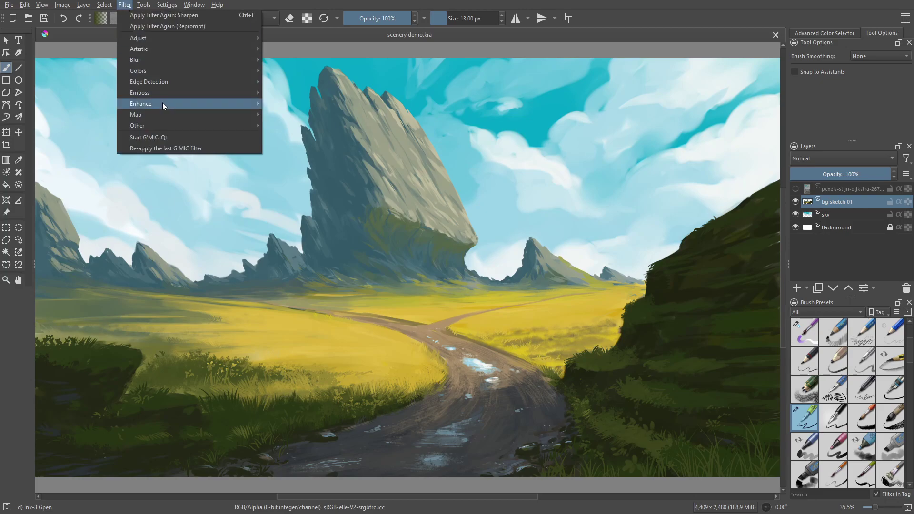
pyautogui.moveTo(162, 103)
pyautogui.click(306, 124)
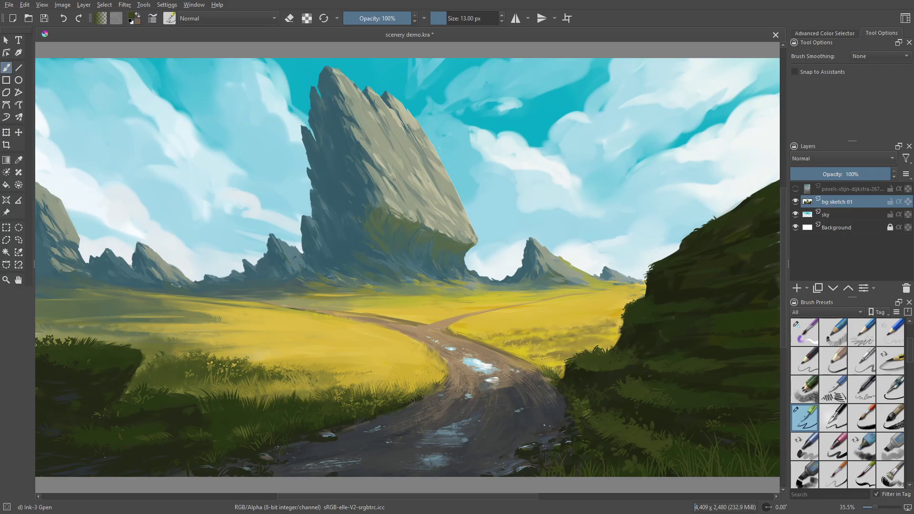
# Enlarge the Ink-3 Gpen brush to 18 px
pyautogui.scroll(-1, 393, 180)
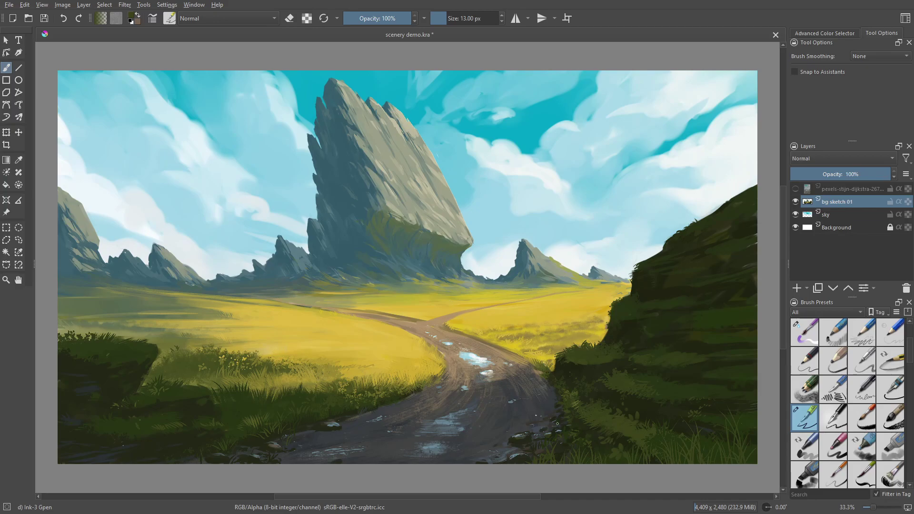
pyautogui.press(']')
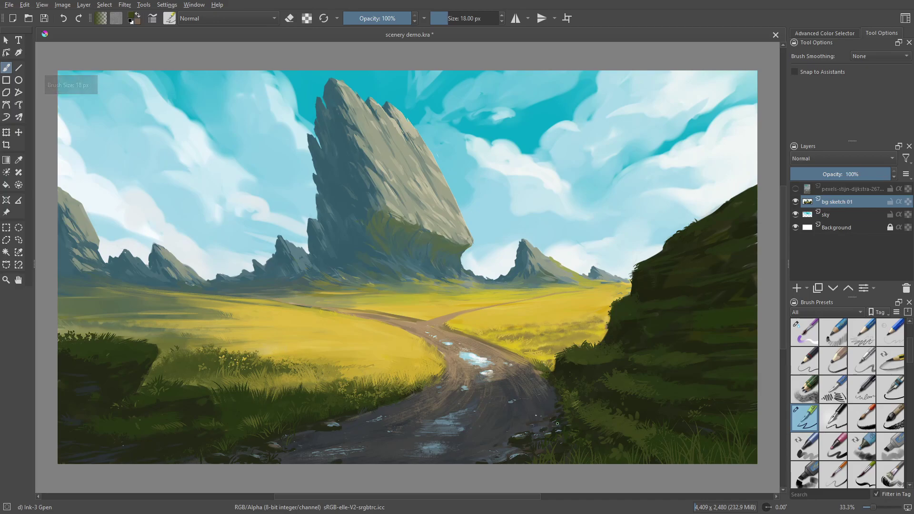